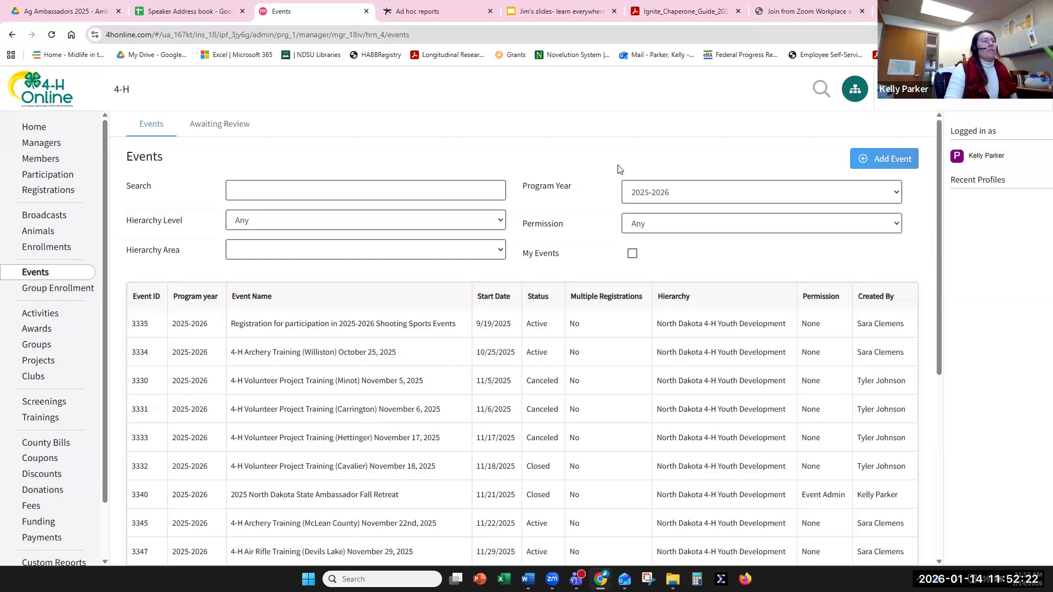
- Start adding a new event from the Events list and name it "District Communication Arts Contest Test"
left_click(34, 126)
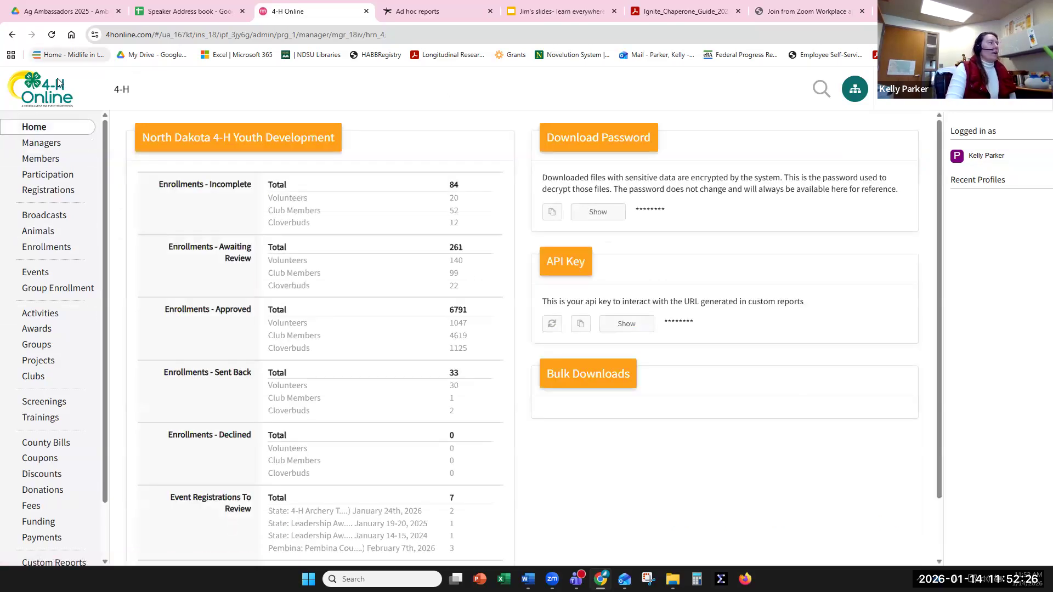
left_click(30, 277)
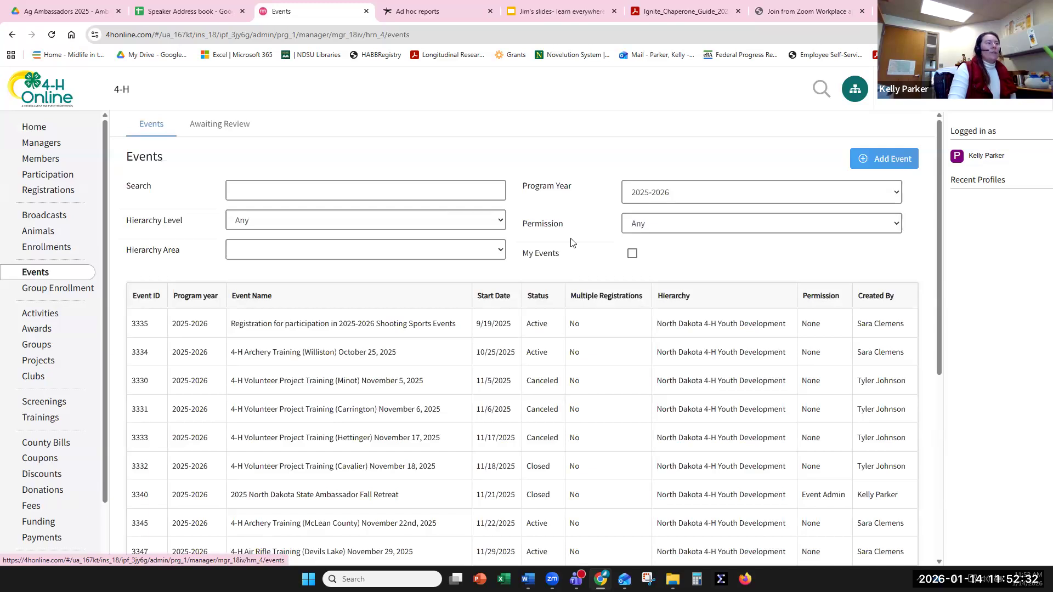
left_click(874, 158)
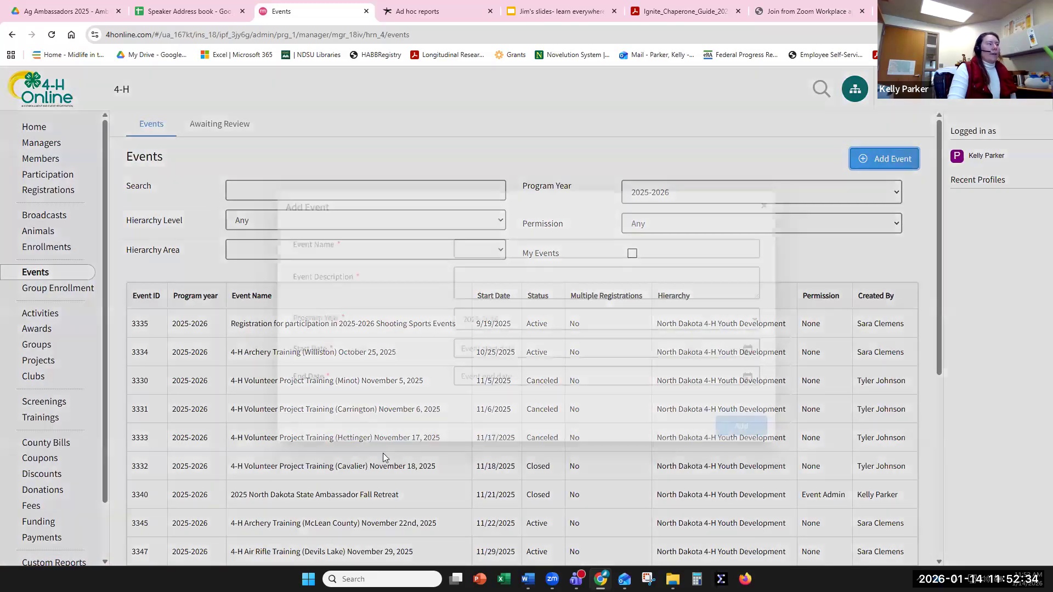
left_click(510, 242)
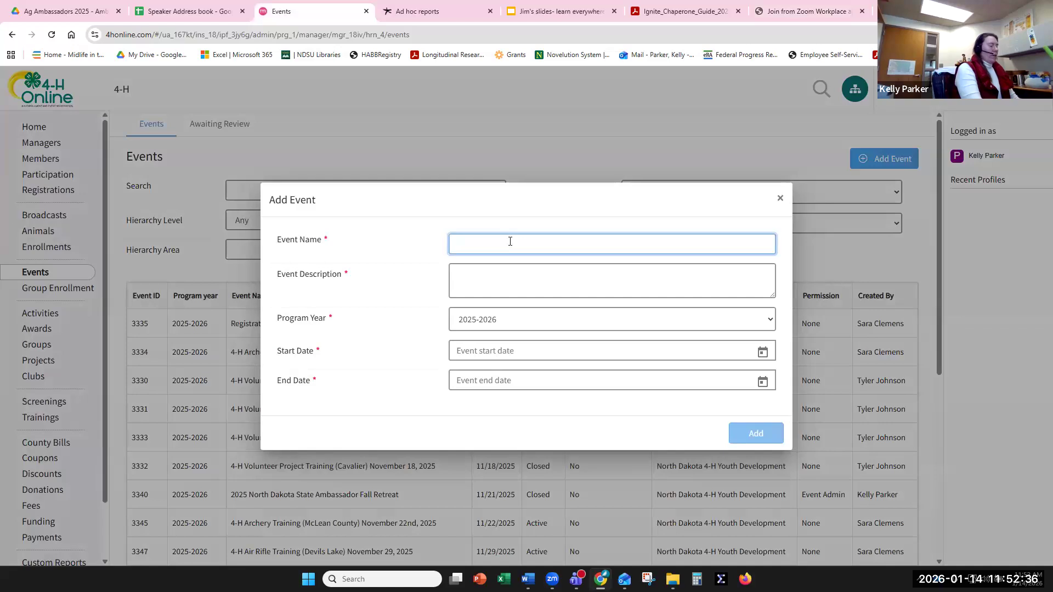
type("District")
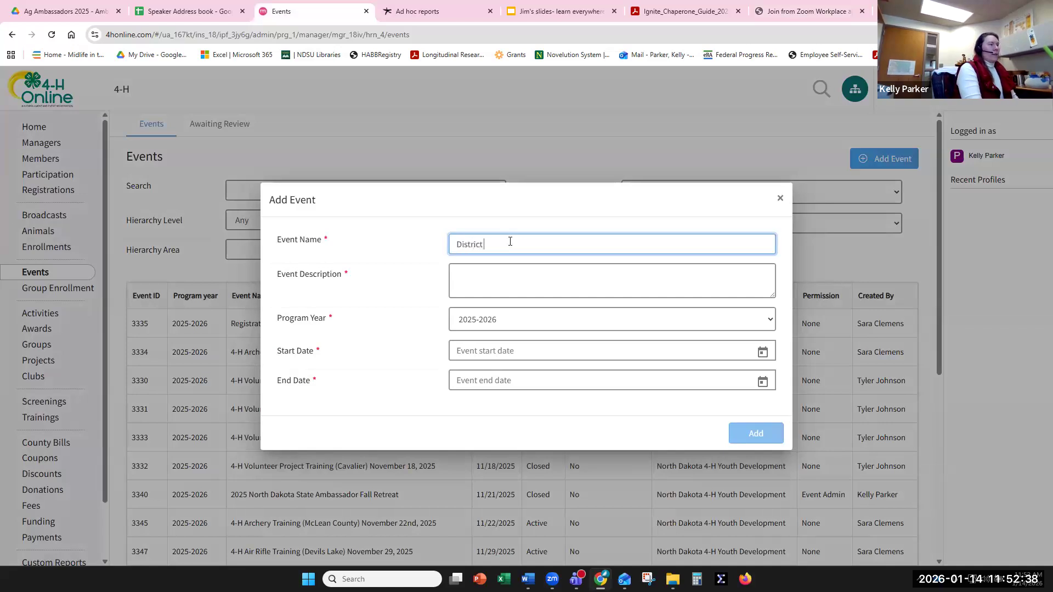
type(" Communication Arts Contest Test")
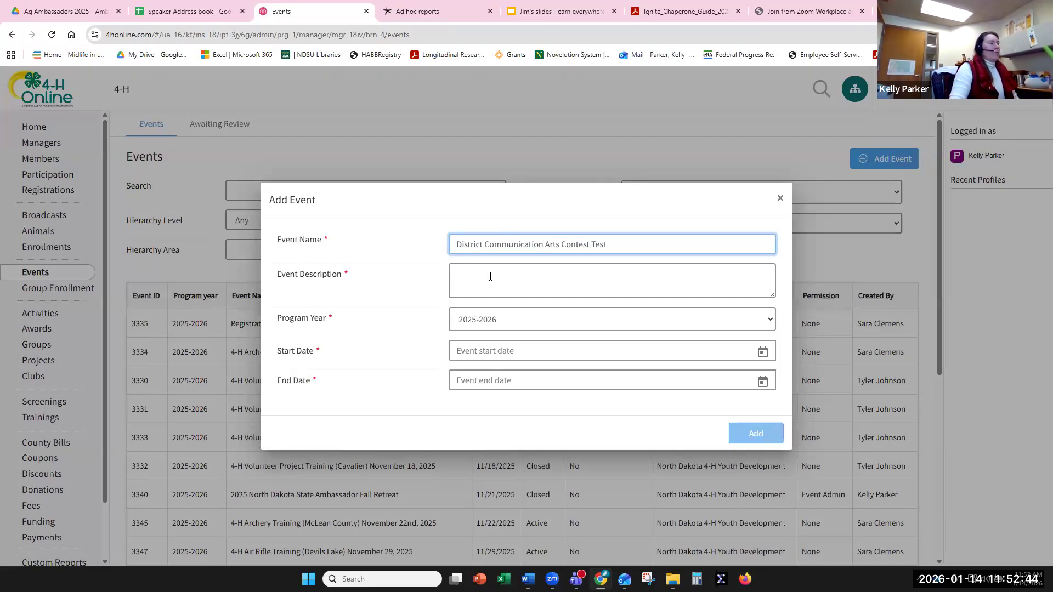
- Enter the event description "This event is a test of the communication arts program setup."
left_click(490, 277)
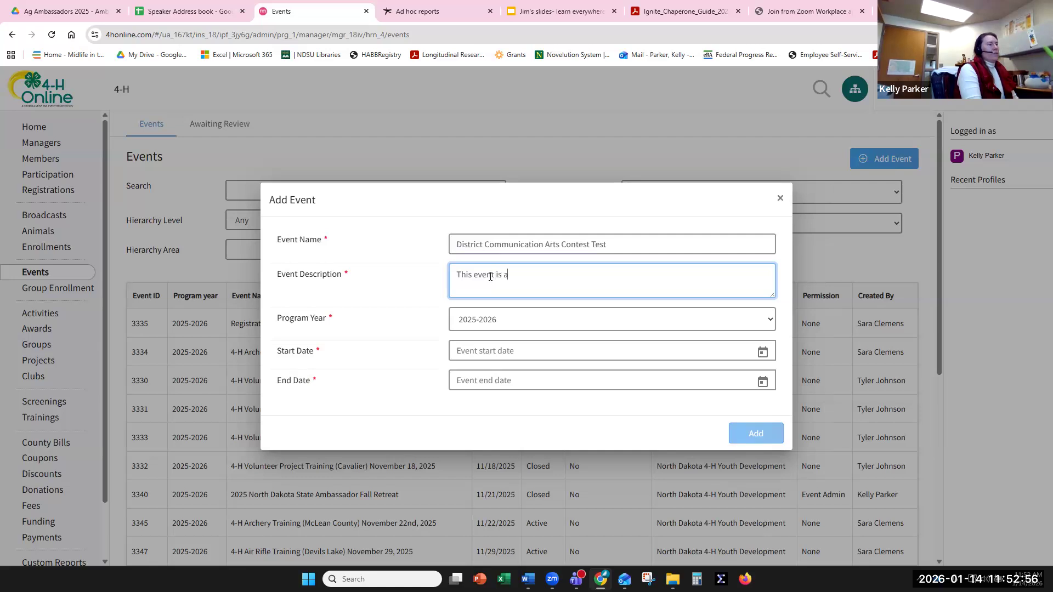
type("test of the communication arts program")
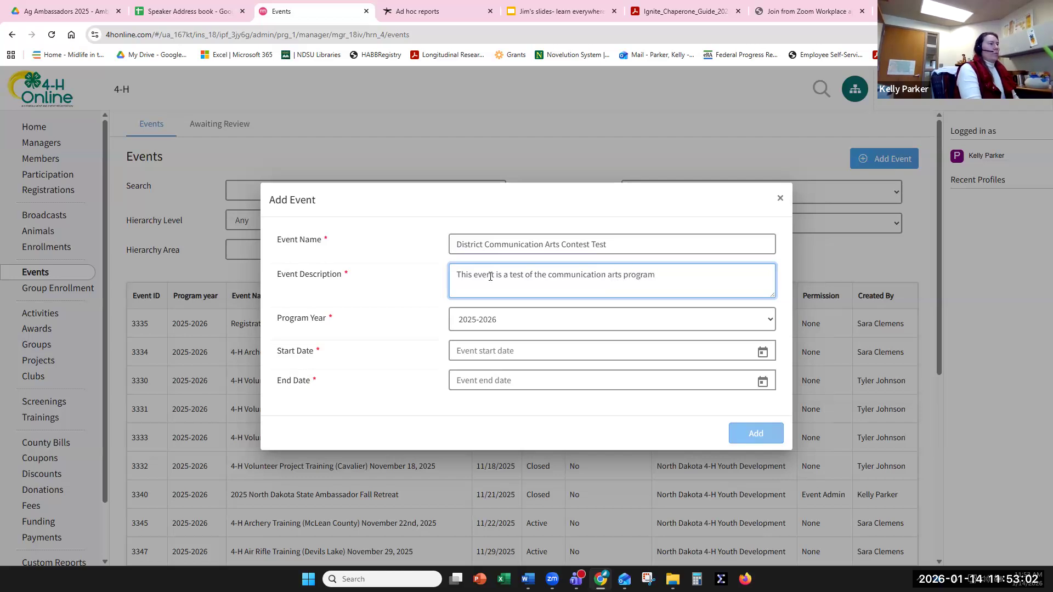
type(" setup.")
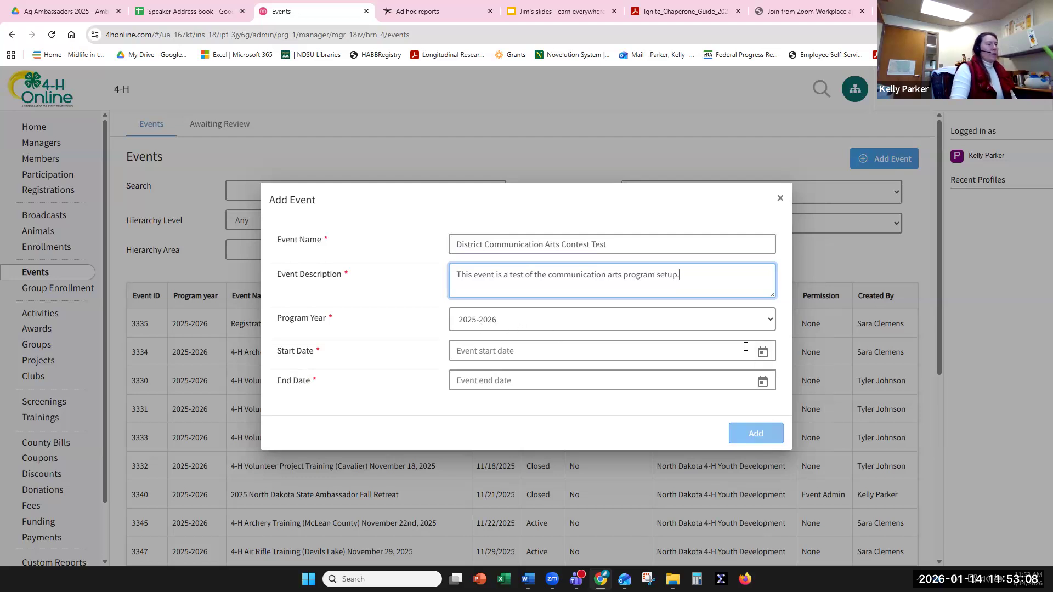
- Set the new event's start date to 3/22/2026
left_click(762, 351)
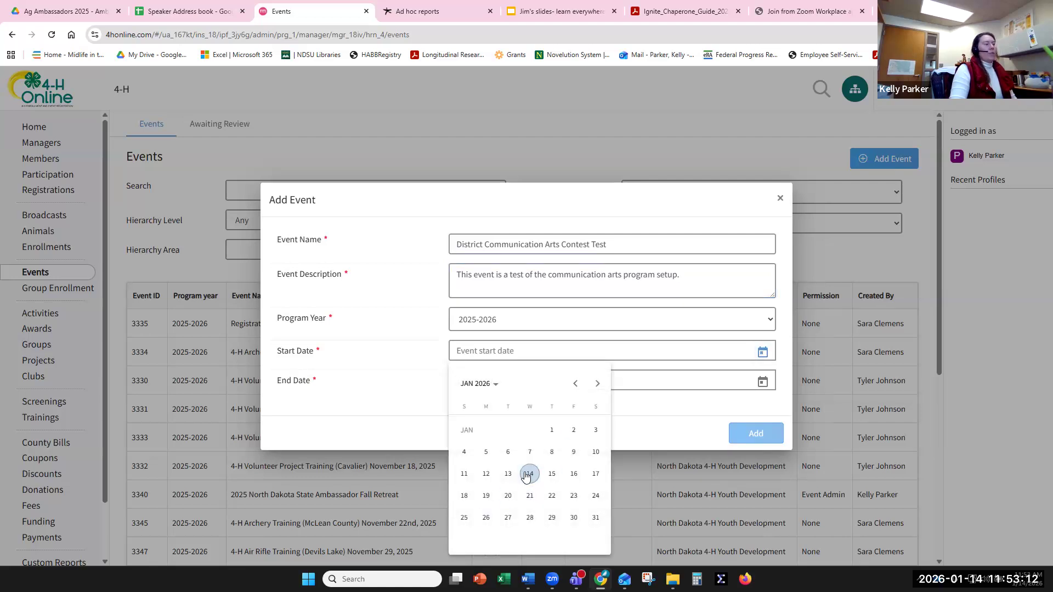
left_click(596, 384)
left_click(596, 384)
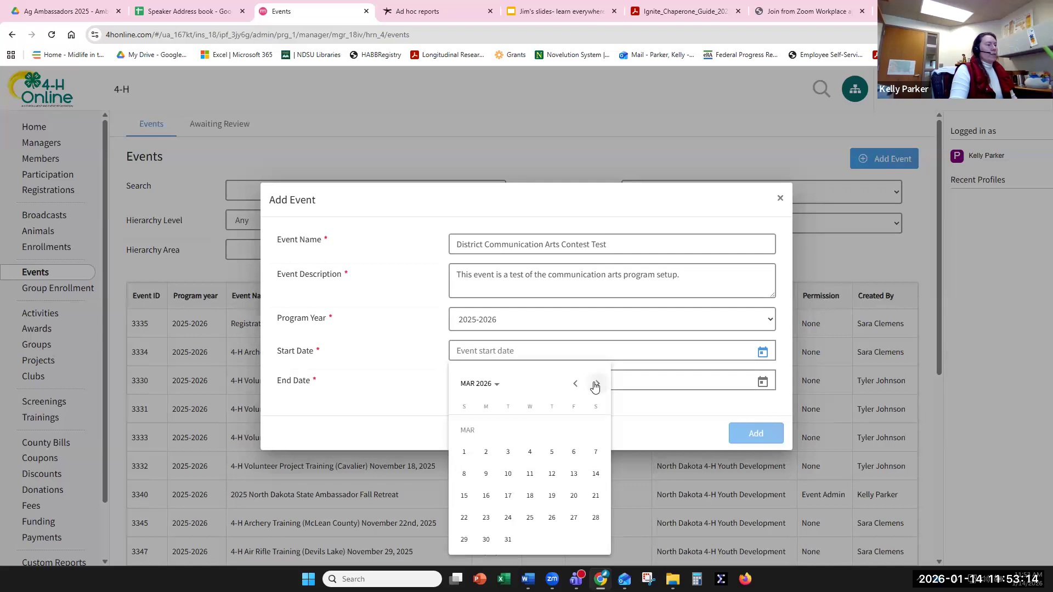
left_click(467, 515)
- Set the event's end date to 3/22/2026 and add the event
left_click(762, 382)
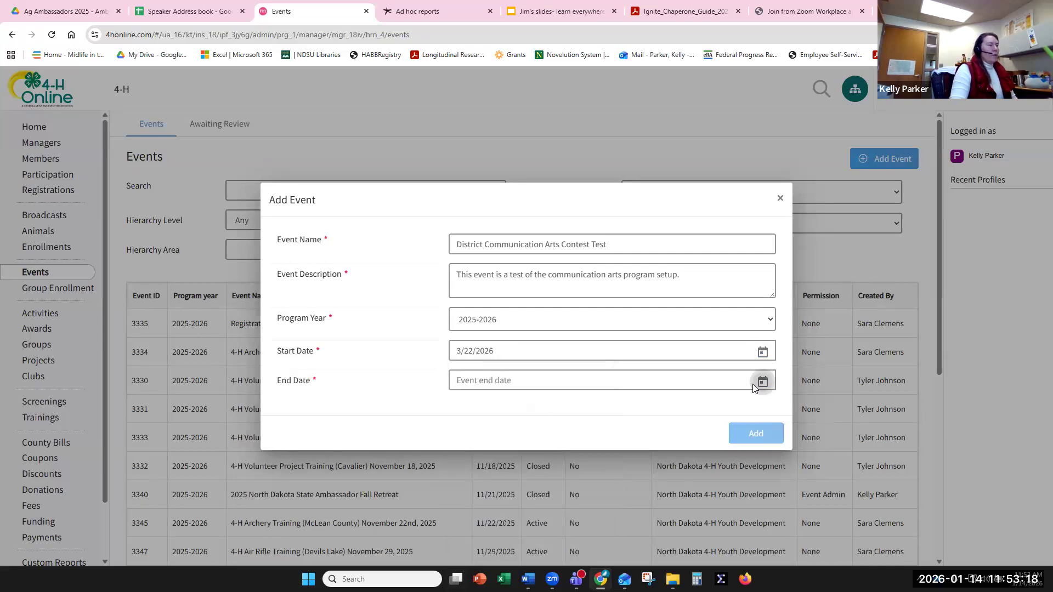
left_click(596, 198)
left_click(596, 198)
left_click(464, 332)
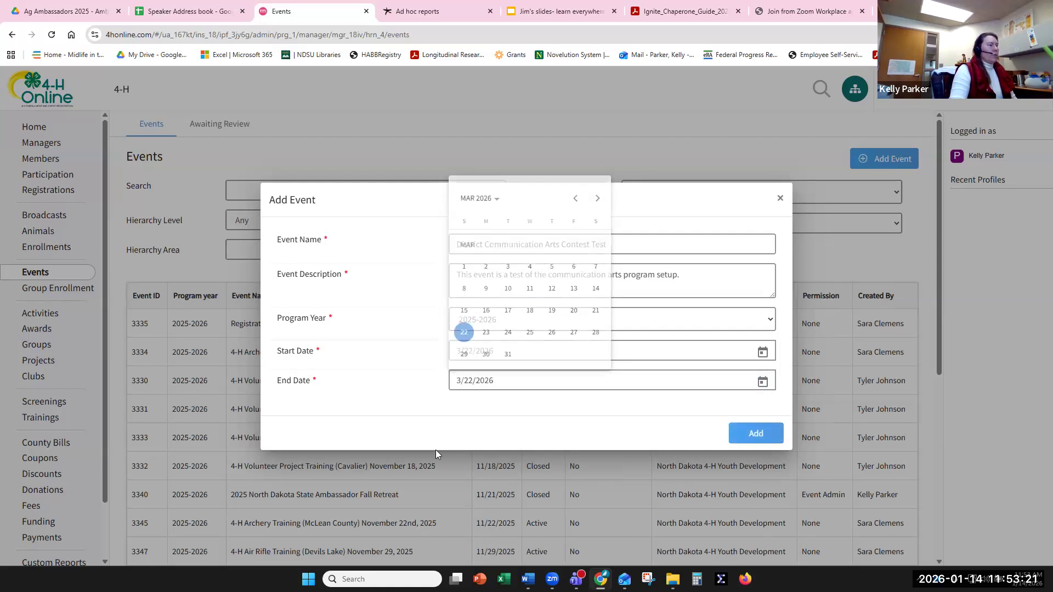
left_click(755, 433)
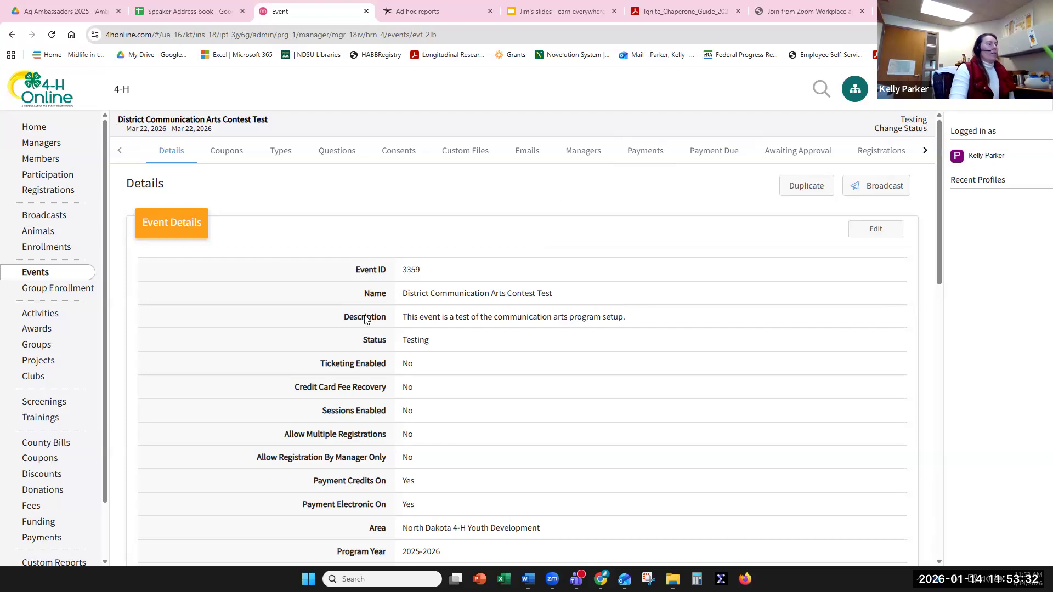
- Enable Credit Card Fee Recovery in the event's details and save the change
scroll(364, 319, "down", 1)
scroll(439, 329, "down", 3)
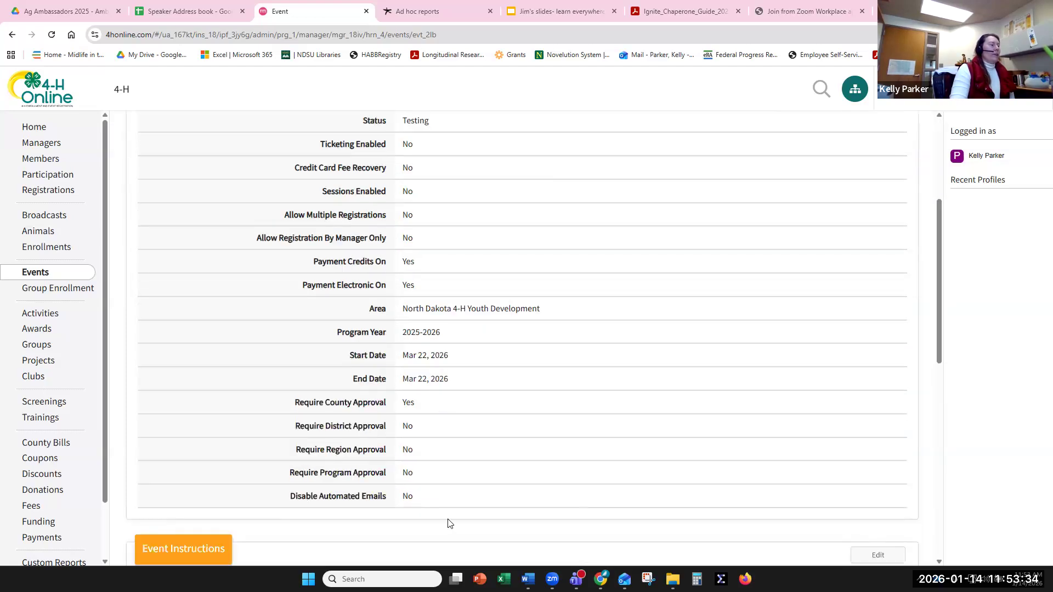
scroll(559, 246, "up", 3)
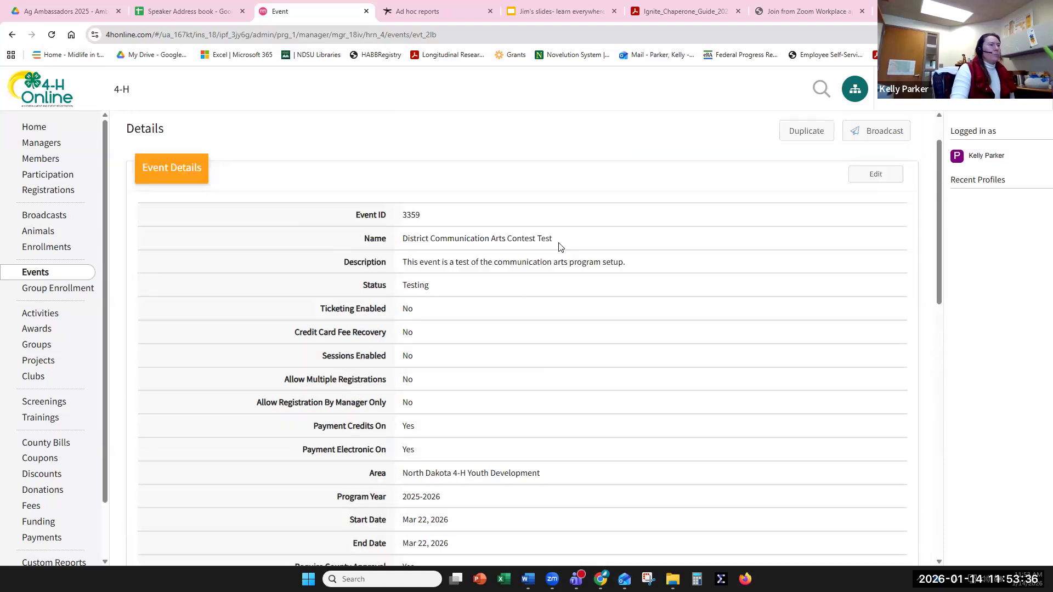
scroll(560, 247, "up", 1)
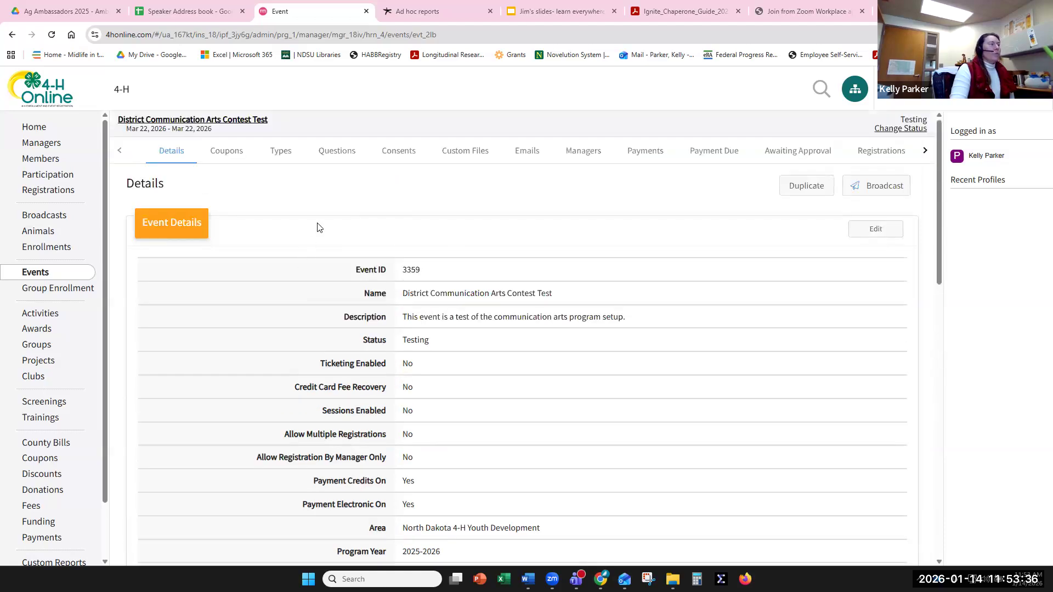
left_click(872, 232)
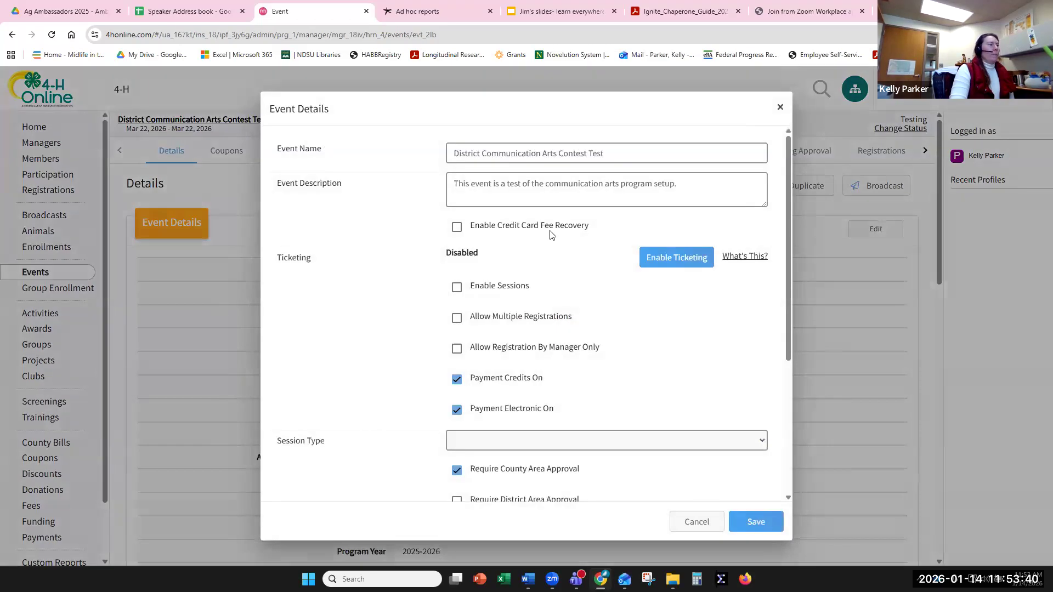
scroll(531, 270, "down", 1)
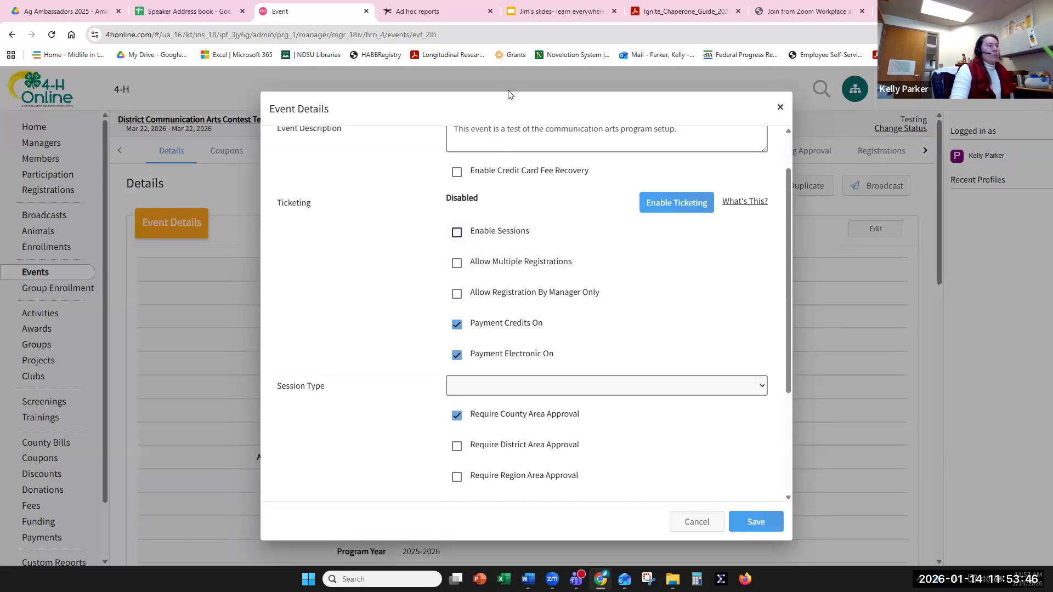
left_click(456, 171)
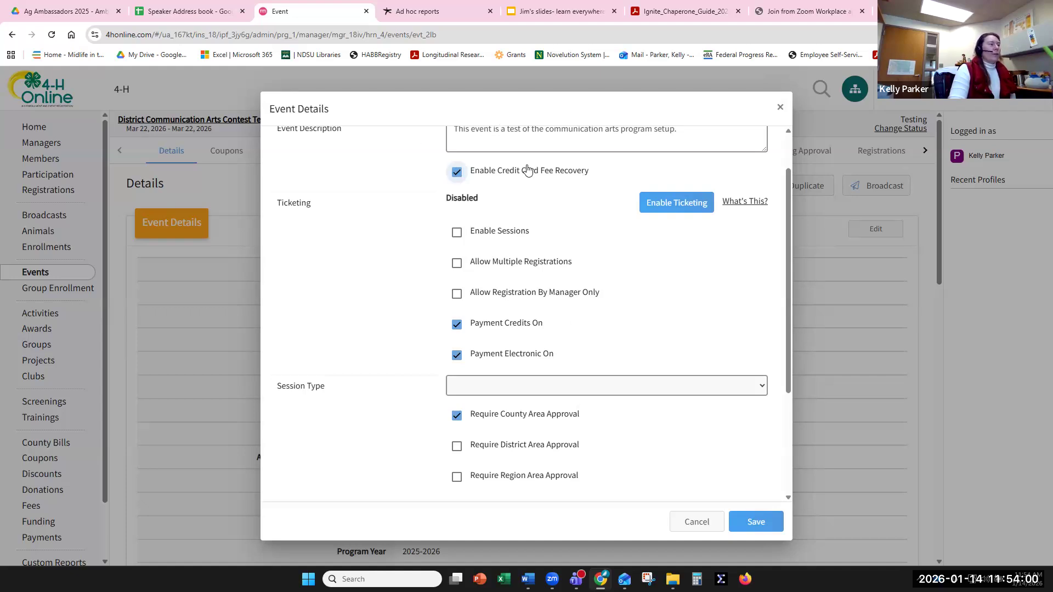
scroll(547, 267, "down", 1)
scroll(549, 264, "up", 1)
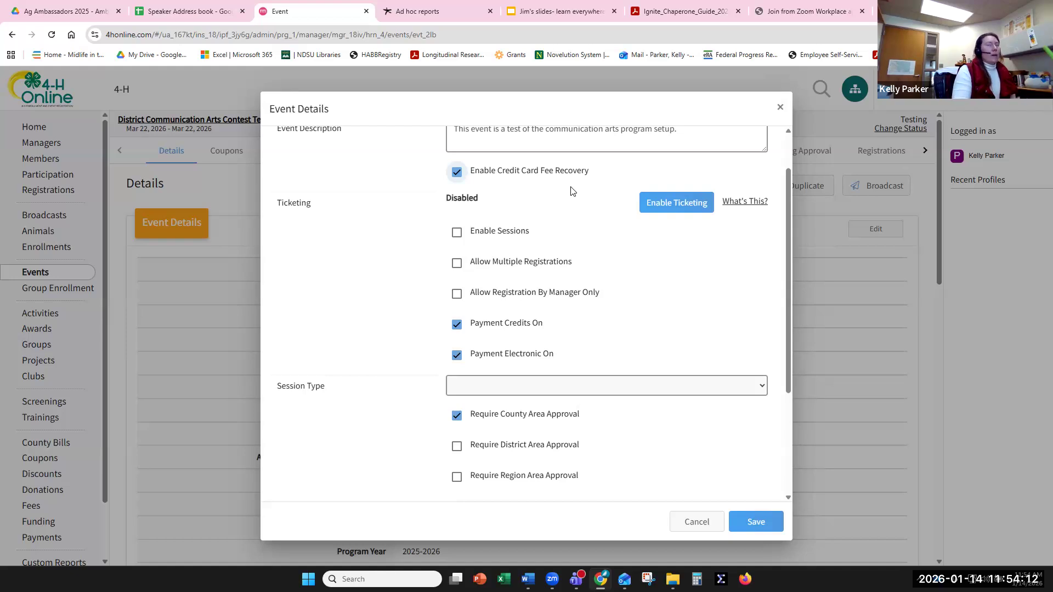
scroll(515, 329, "down", 3)
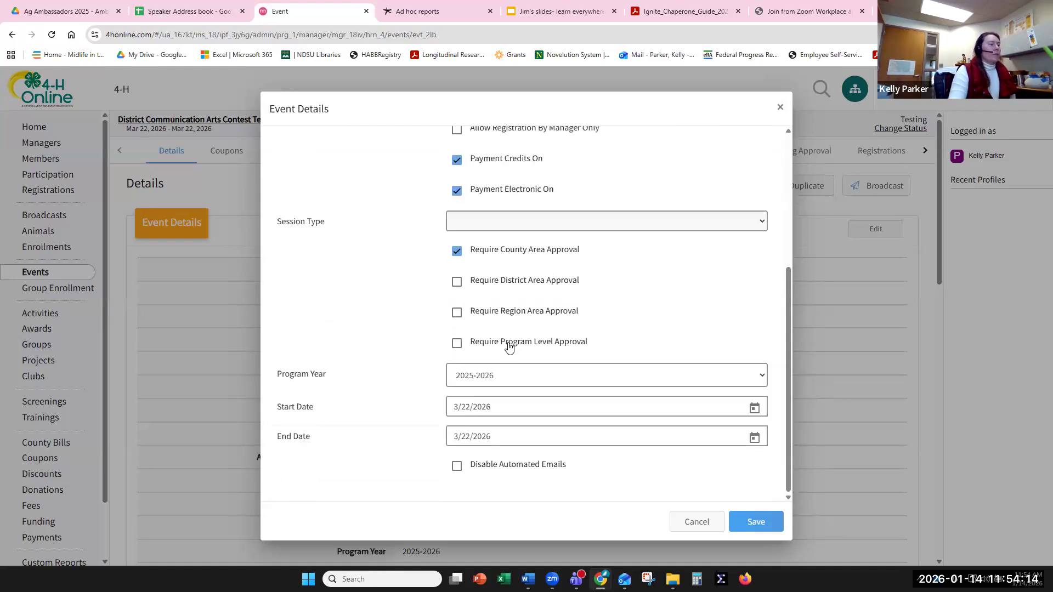
scroll(606, 357, "up", 4)
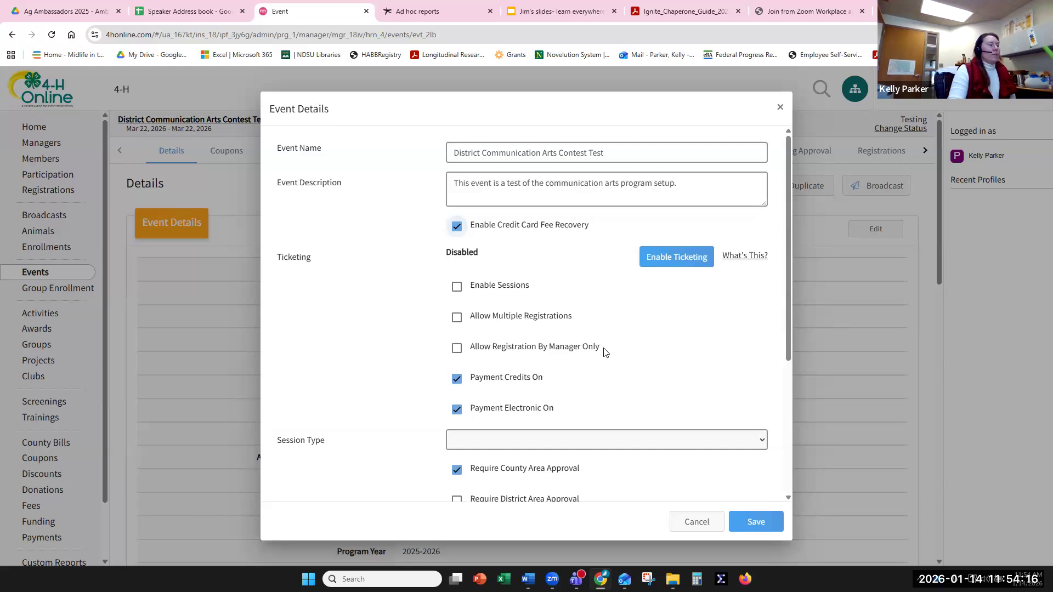
left_click(757, 526)
- Start a new coupon for the event with the description "Fee refund"
scroll(456, 381, "down", 7)
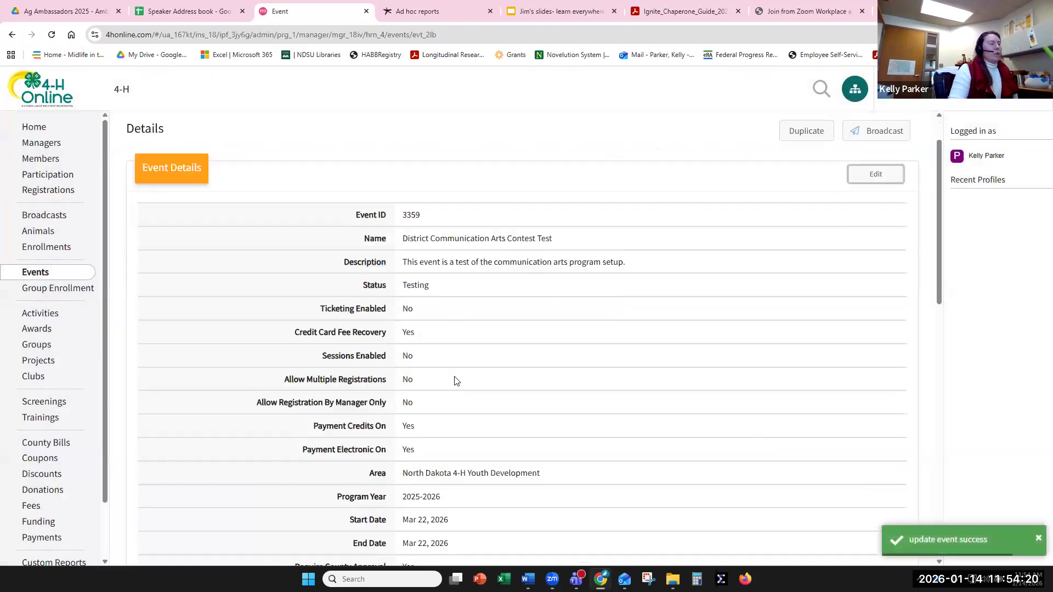
scroll(450, 313, "down", 4)
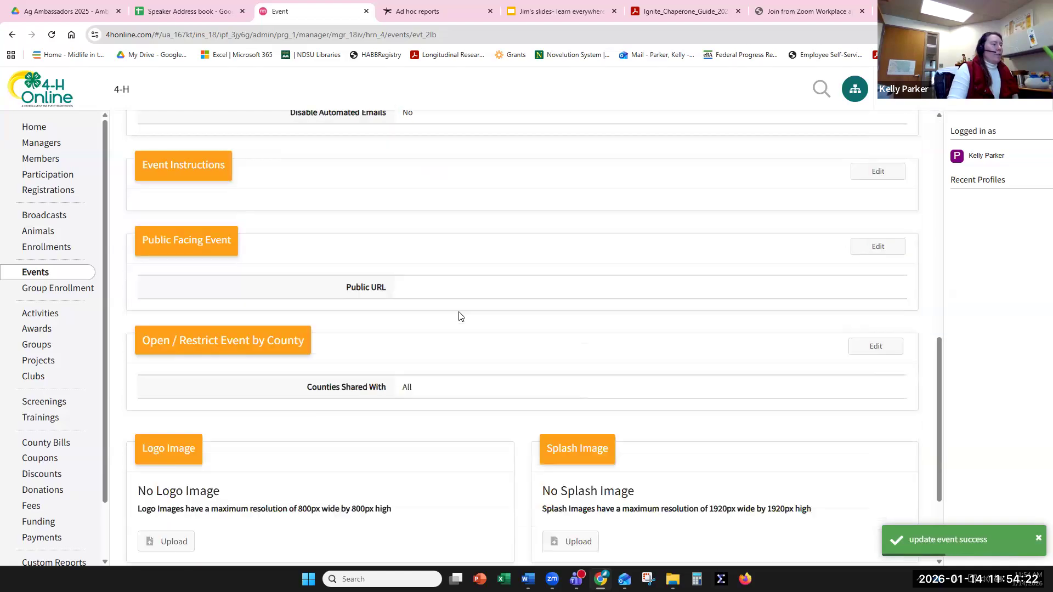
scroll(460, 308, "up", 10)
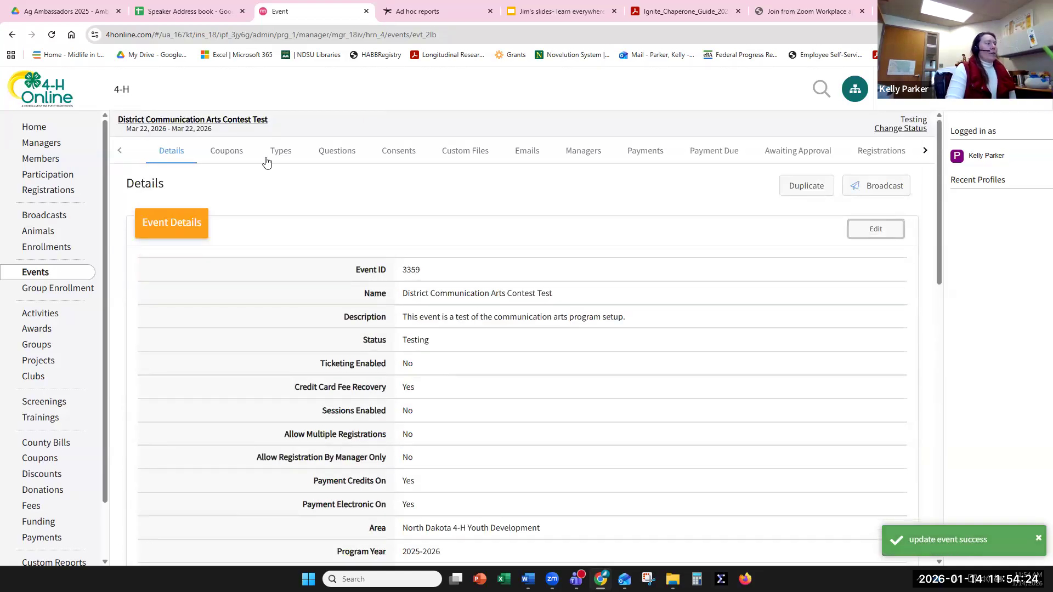
left_click(225, 152)
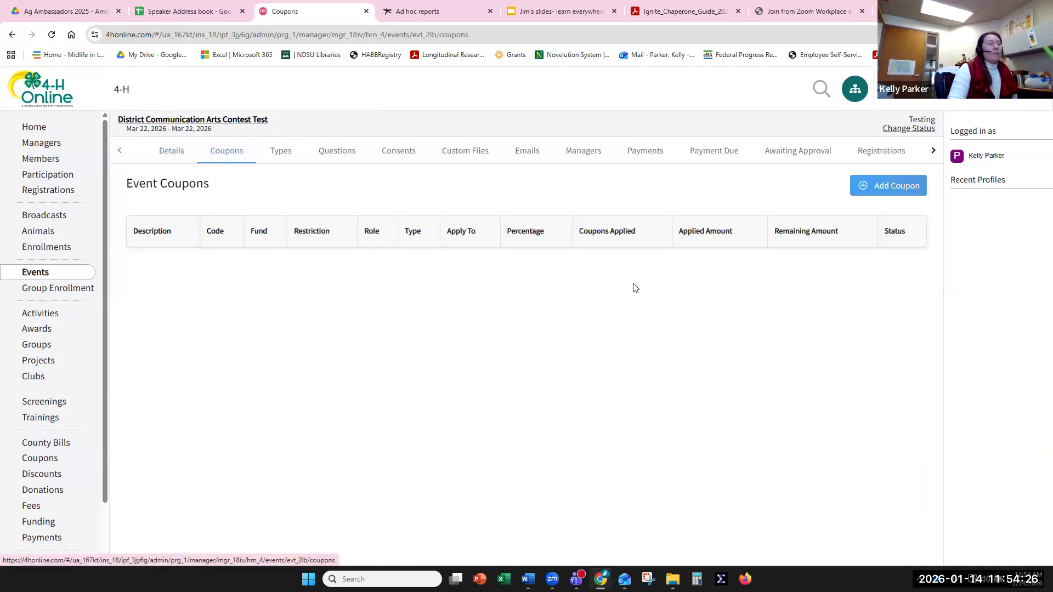
left_click(879, 188)
left_click(455, 245)
type("Fee")
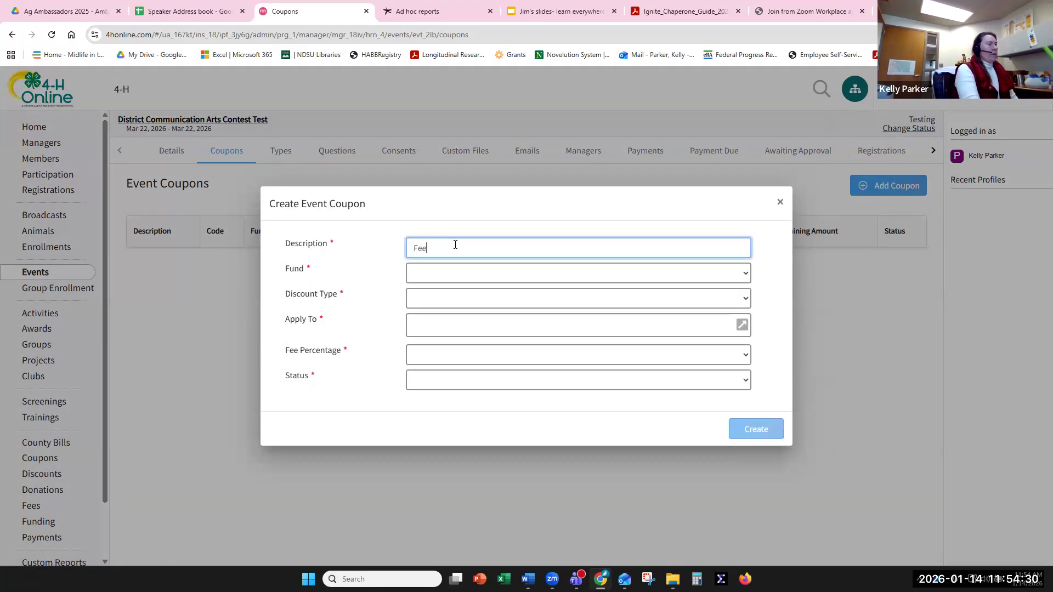
type(" refund")
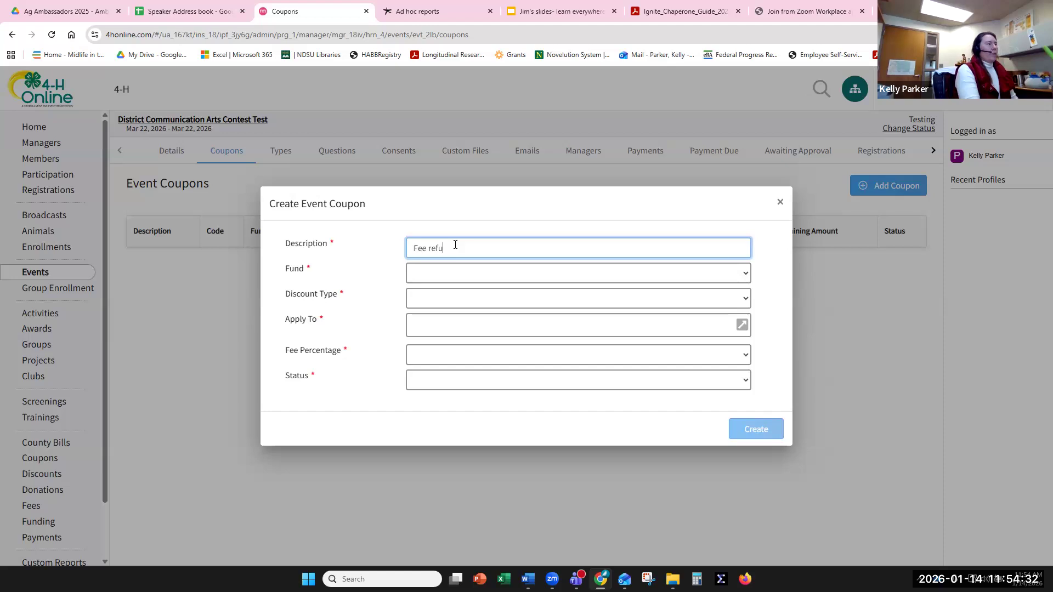
- Set the coupon's fund to EYC Comm Arts and its discount type to Event Registration Fee
left_click(452, 273)
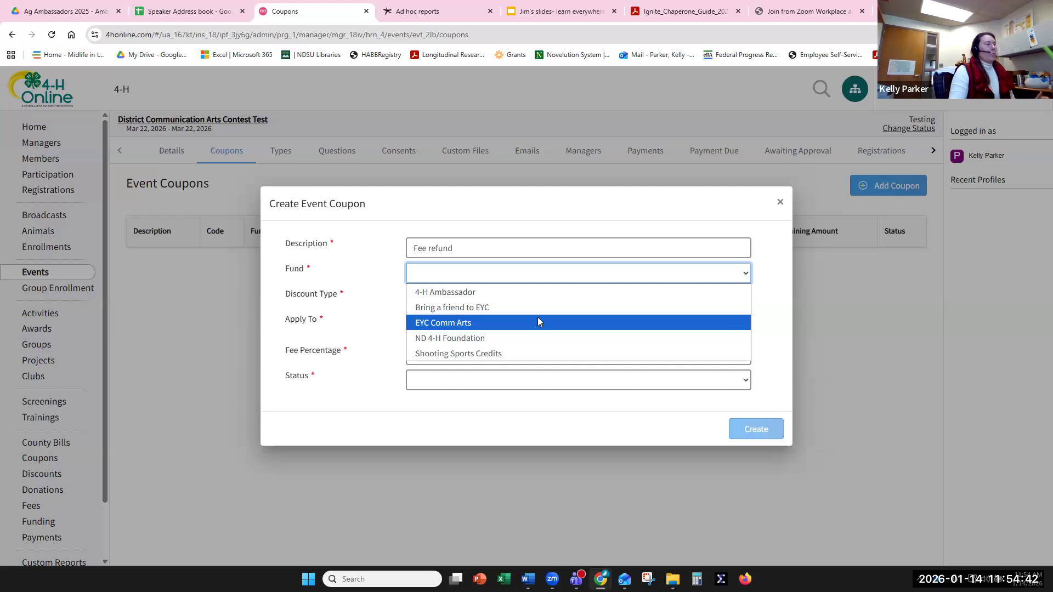
left_click(423, 323)
left_click(431, 303)
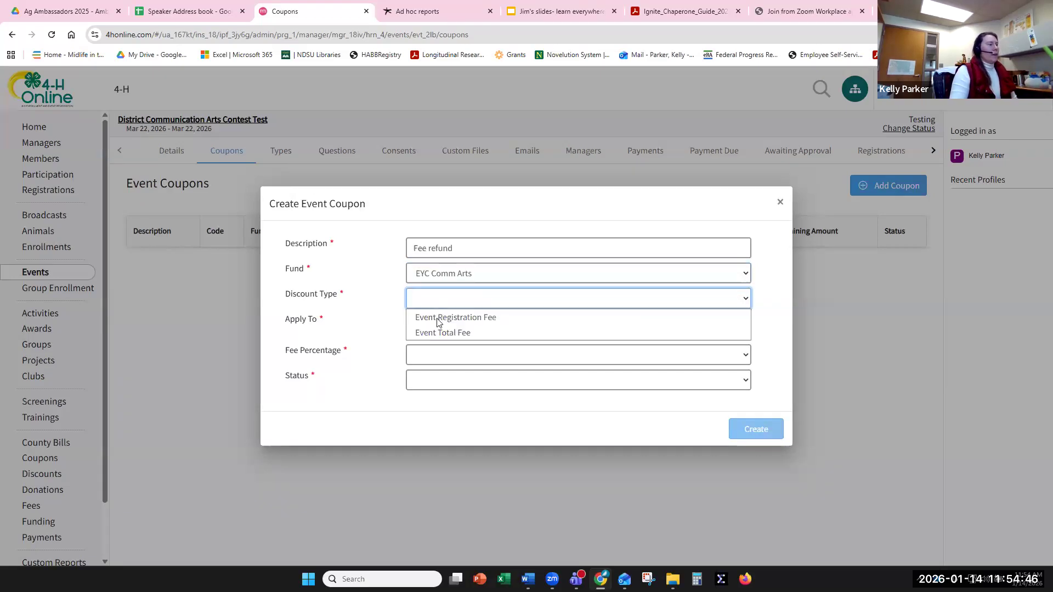
left_click(445, 316)
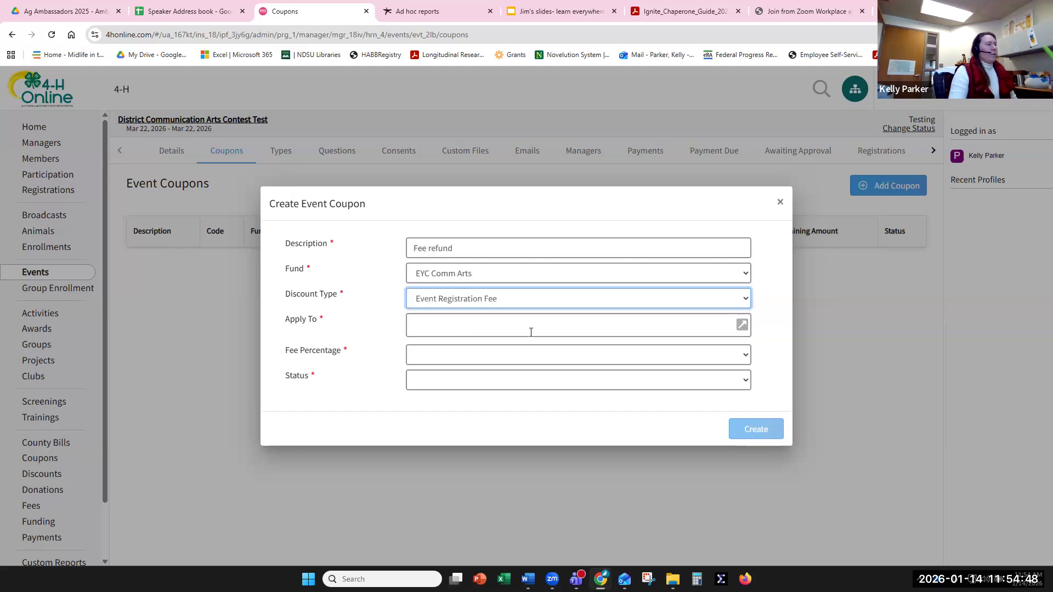
- Try to complete the coupon with a 100% fee percentage and Testing status, and close the form without creating it
left_click(742, 325)
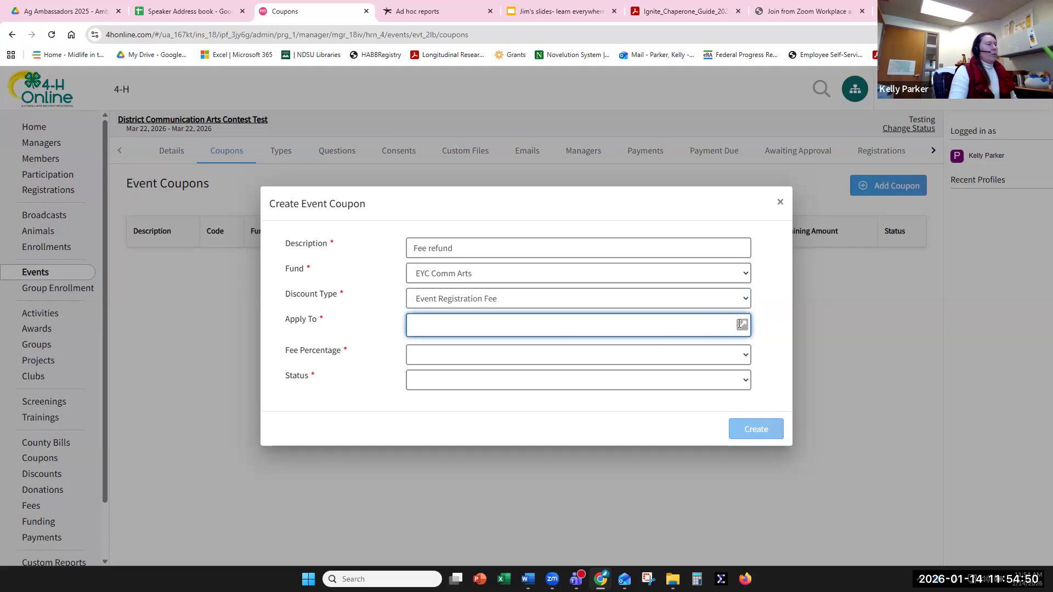
left_click(756, 368)
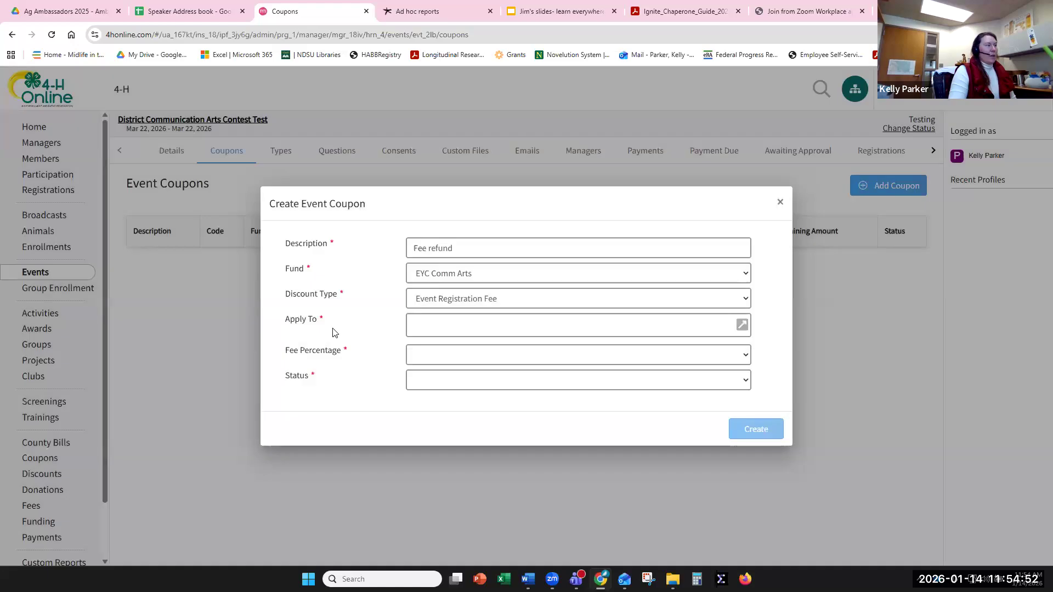
left_click(461, 355)
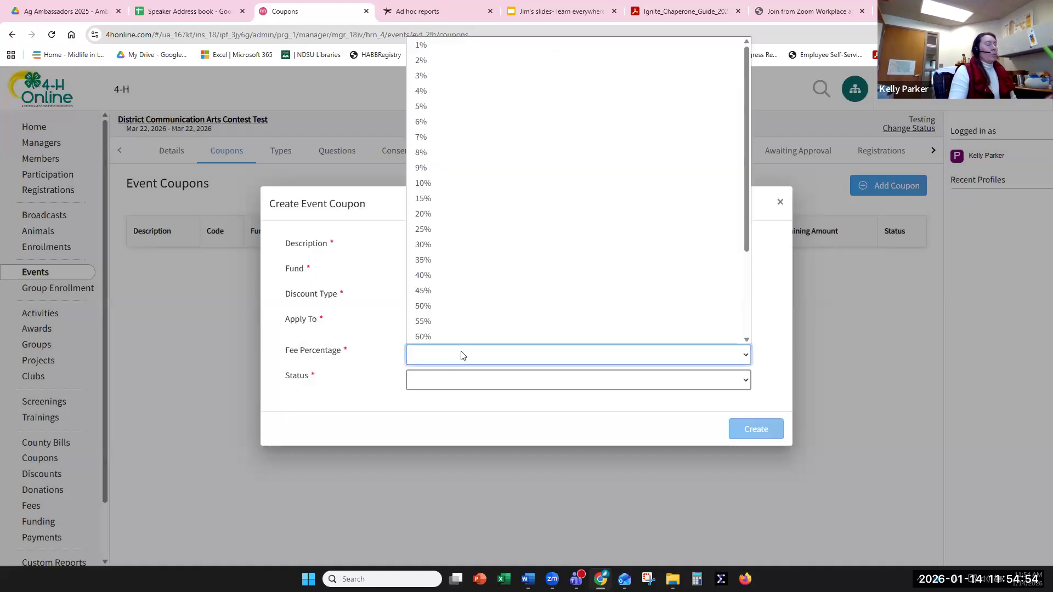
left_click(476, 352)
left_click(426, 384)
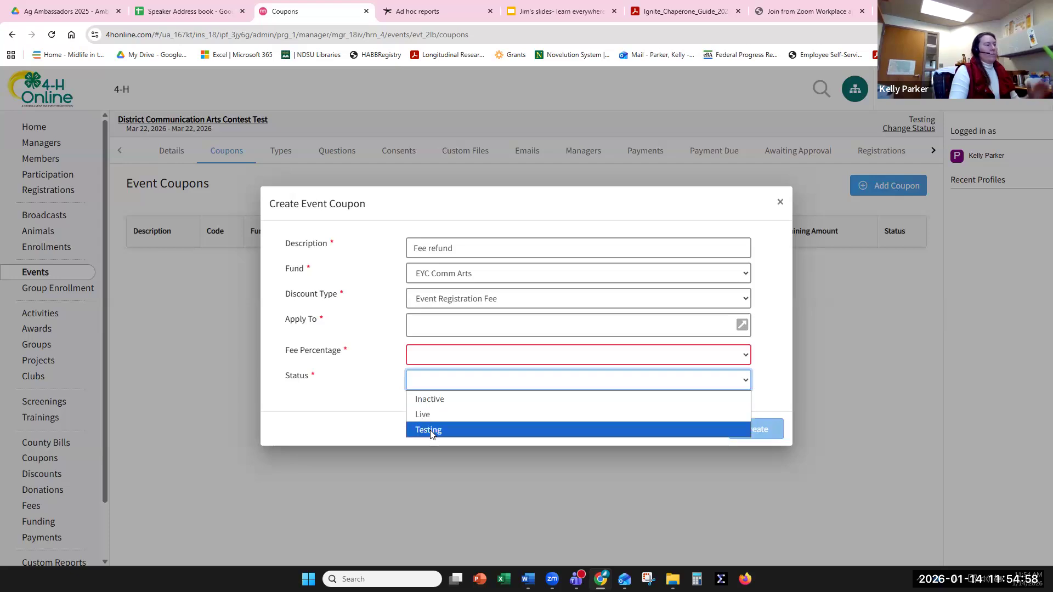
left_click(483, 431)
left_click(446, 357)
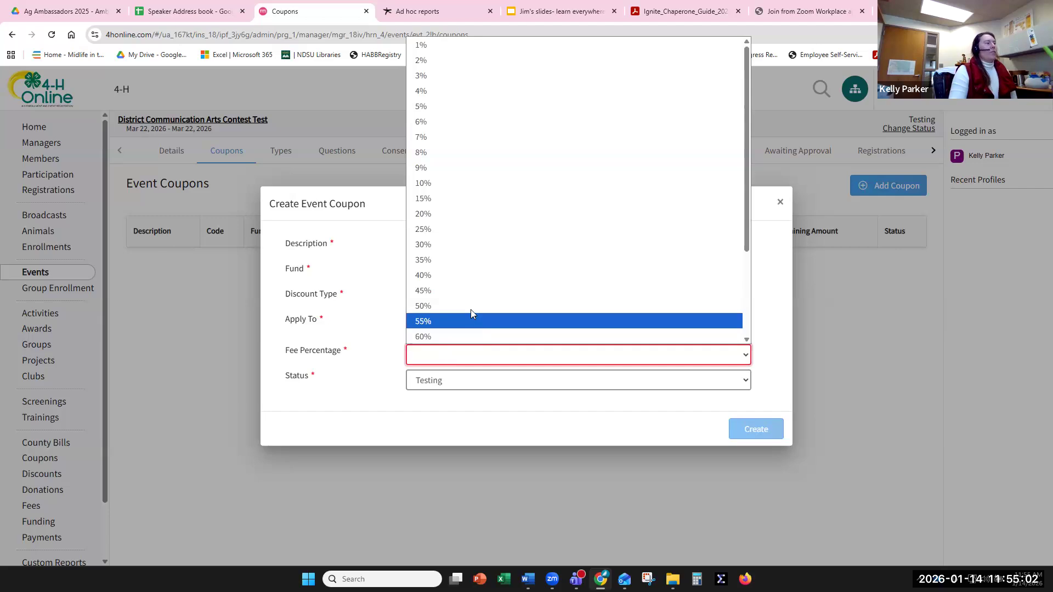
scroll(477, 233, "down", 2)
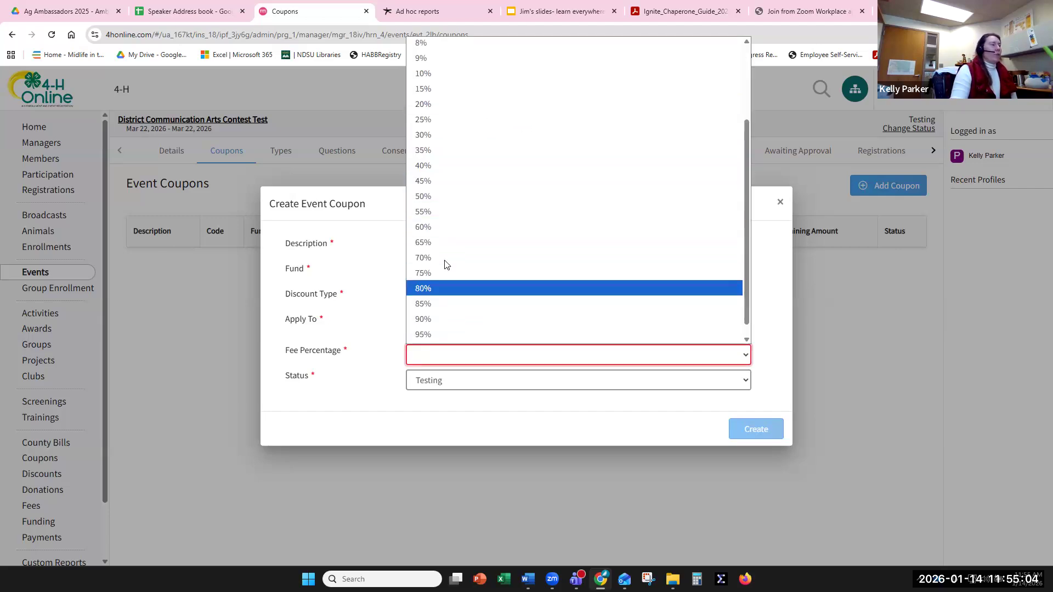
left_click(428, 335)
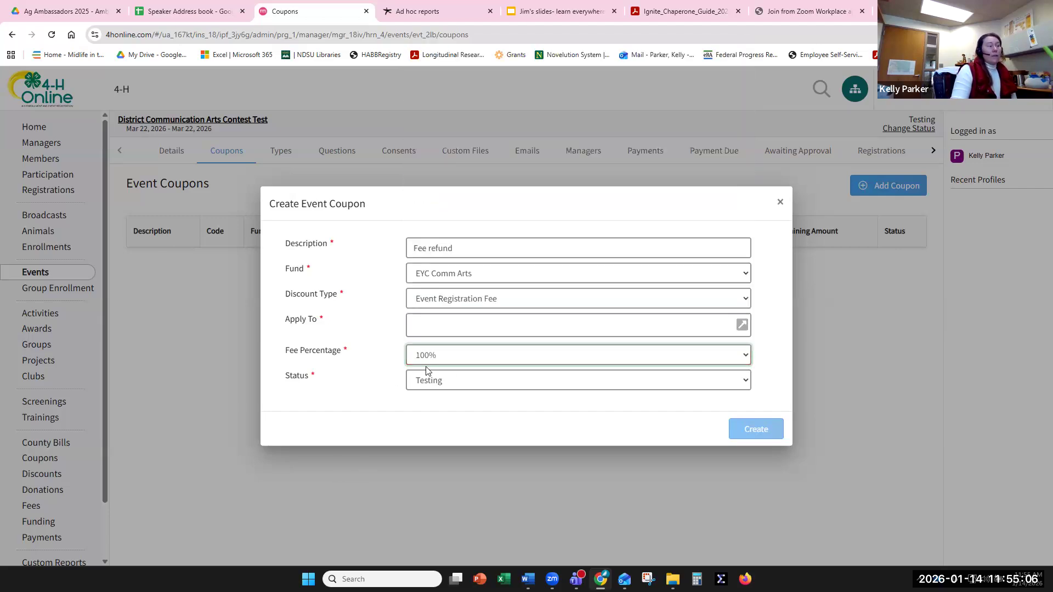
left_click(420, 332)
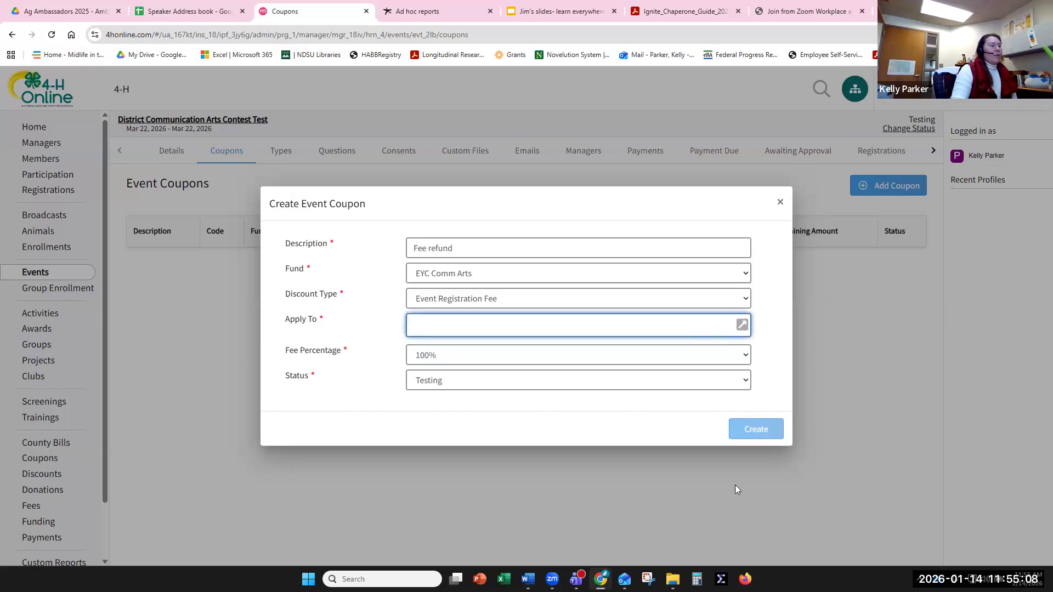
left_click(779, 202)
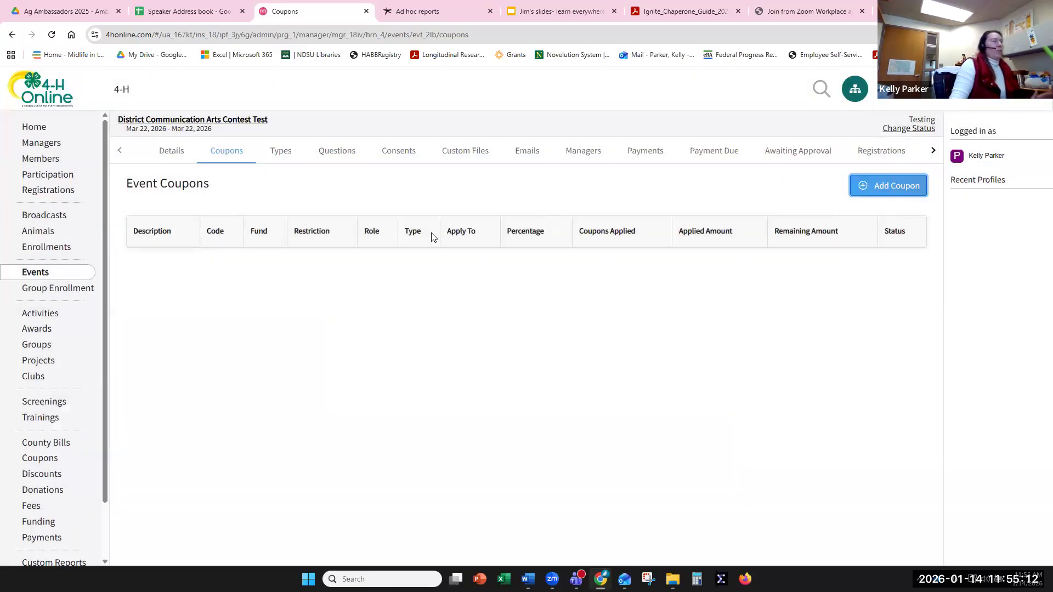
- Start a new registration type for the event with the role CloverBud
left_click(277, 155)
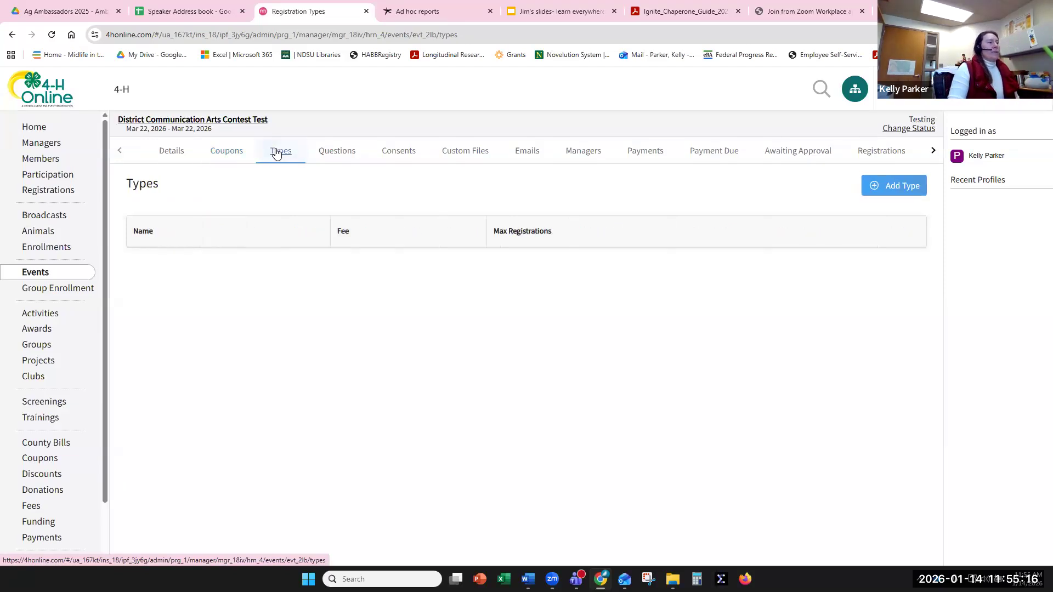
left_click(884, 187)
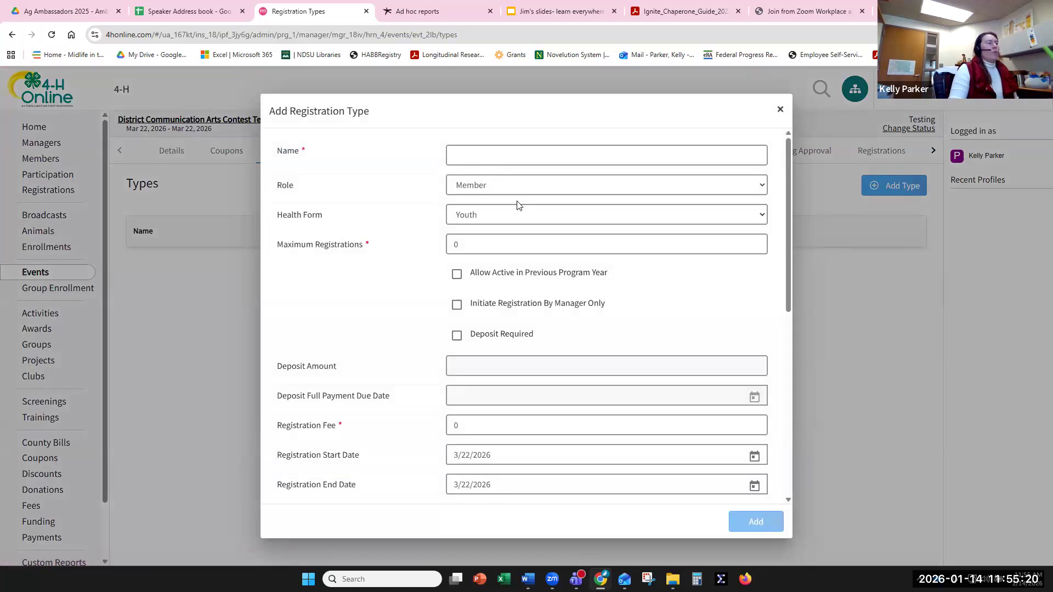
left_click(477, 192)
left_click(475, 204)
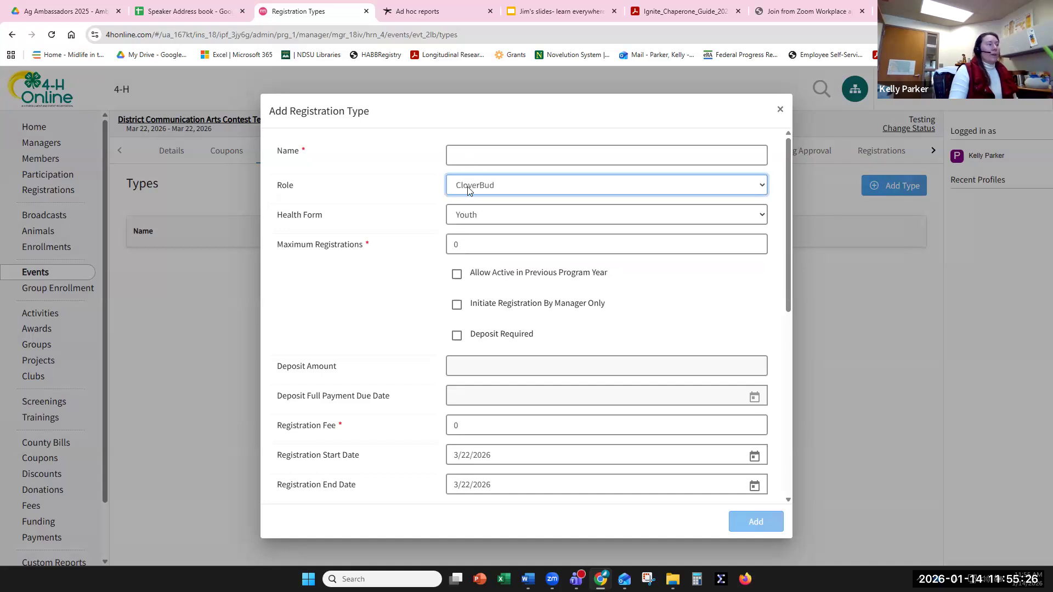
left_click(468, 187)
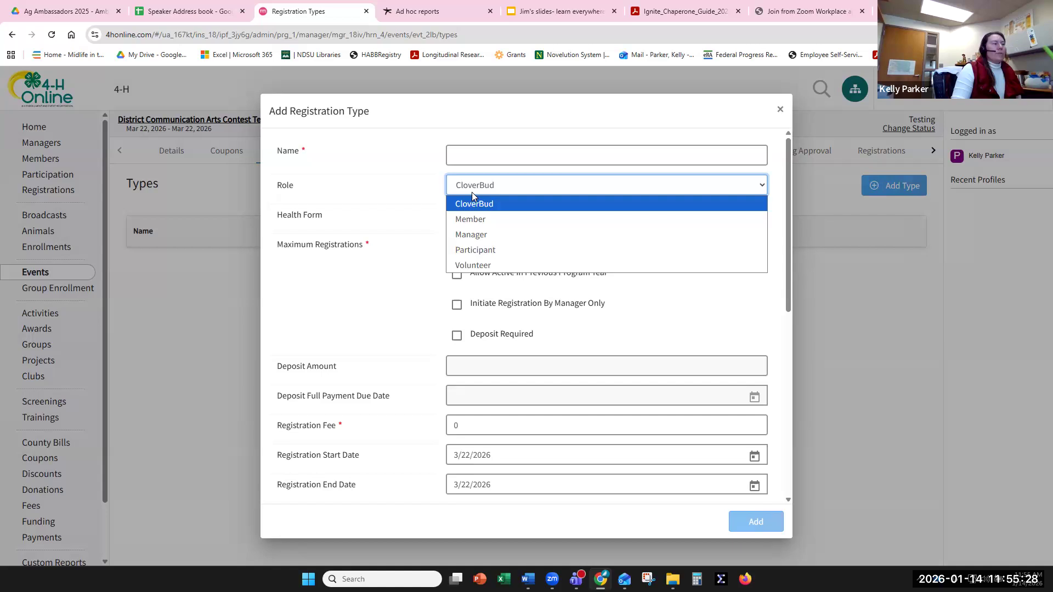
left_click(476, 185)
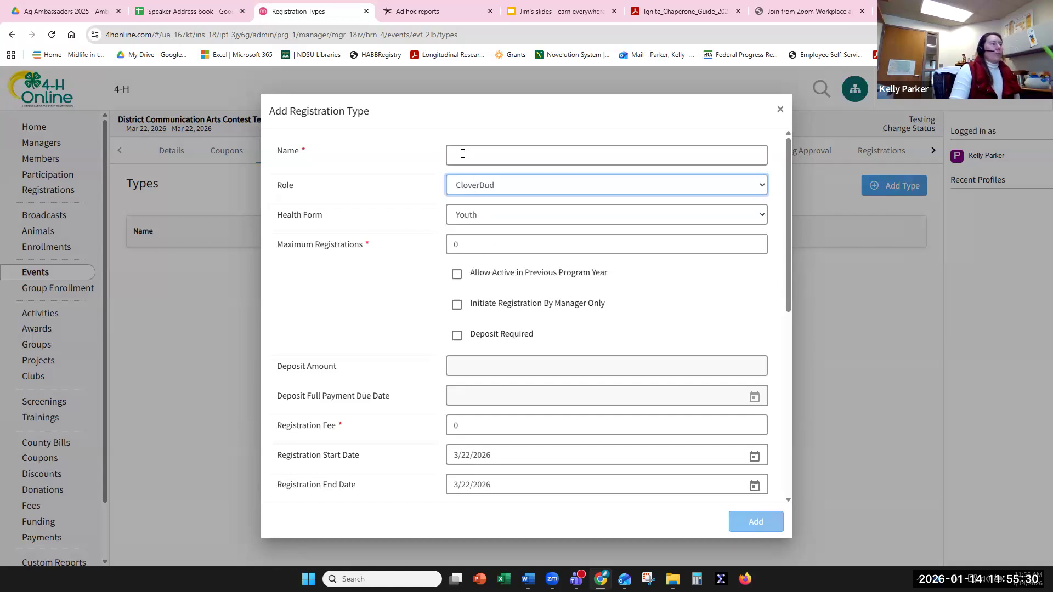
- Name the registration type Cloverbud Communication Arts and set its maximum registrations to 100
left_click(465, 167)
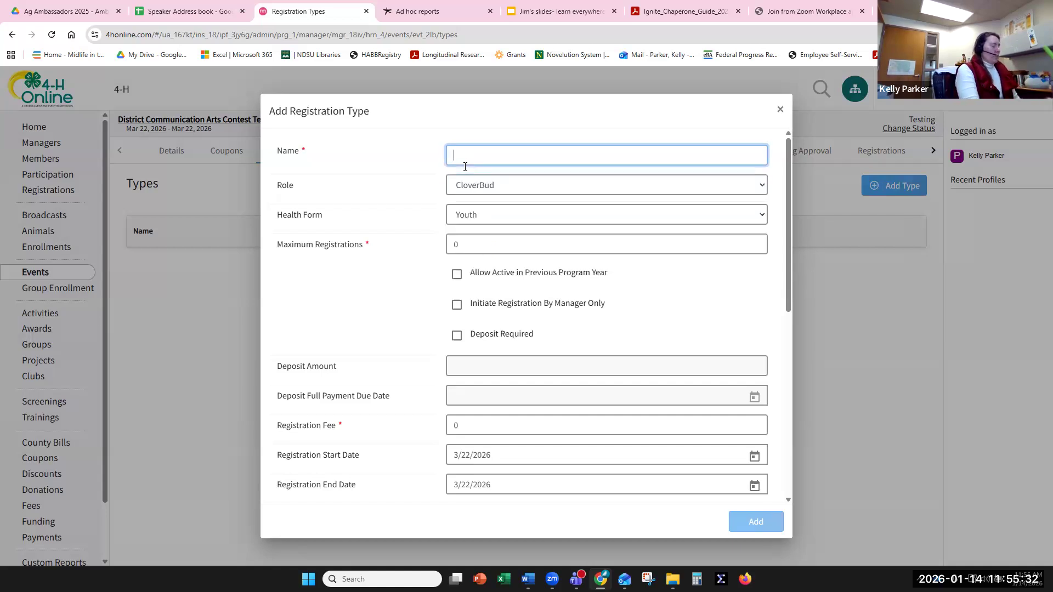
type("Cloverbud Communication ARts")
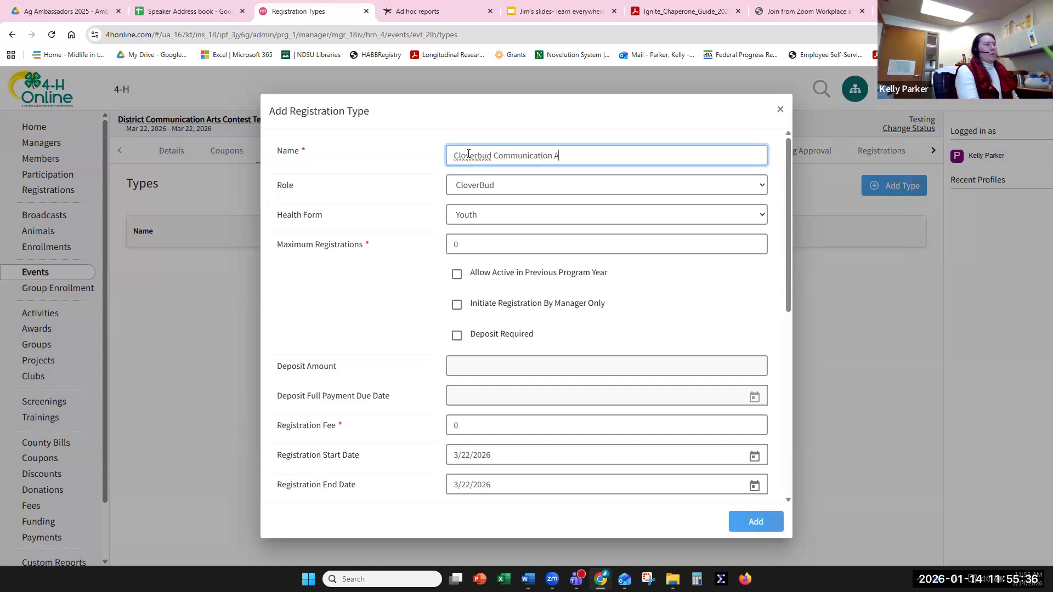
key("BackSpace")
type("rts")
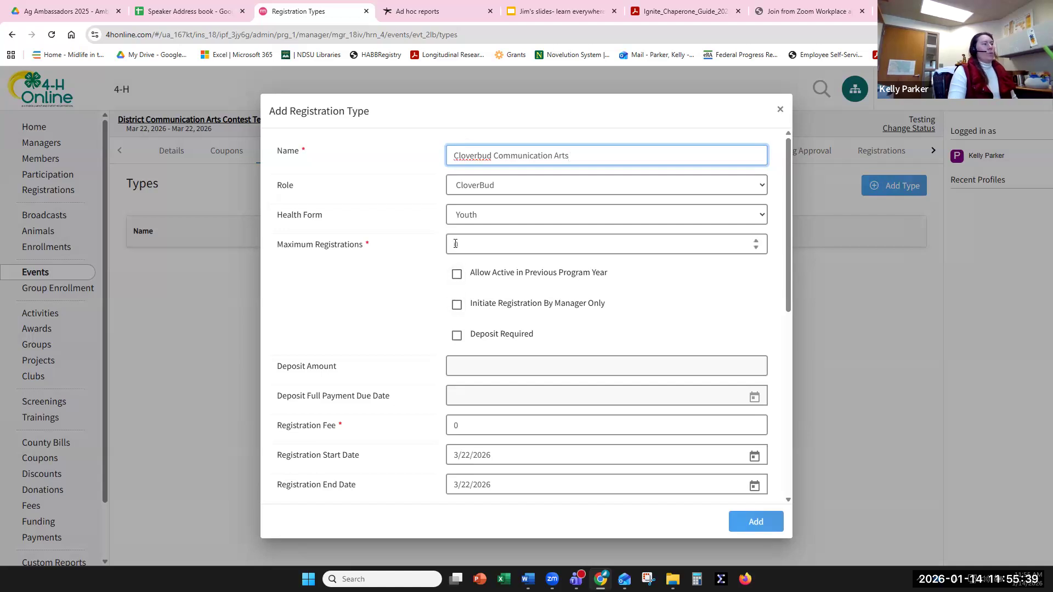
left_click(551, 247)
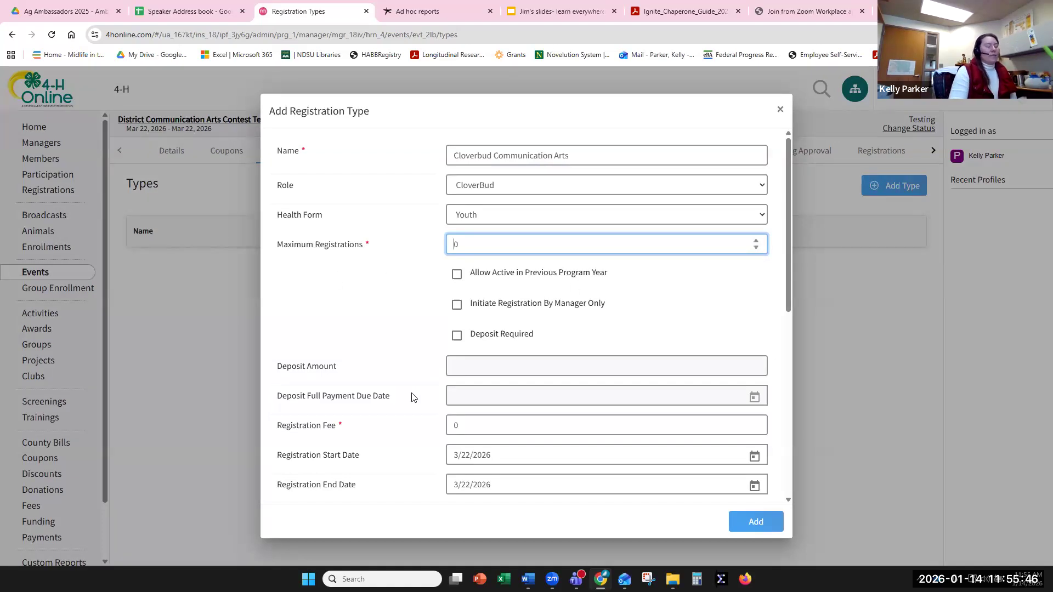
type("2")
type("100")
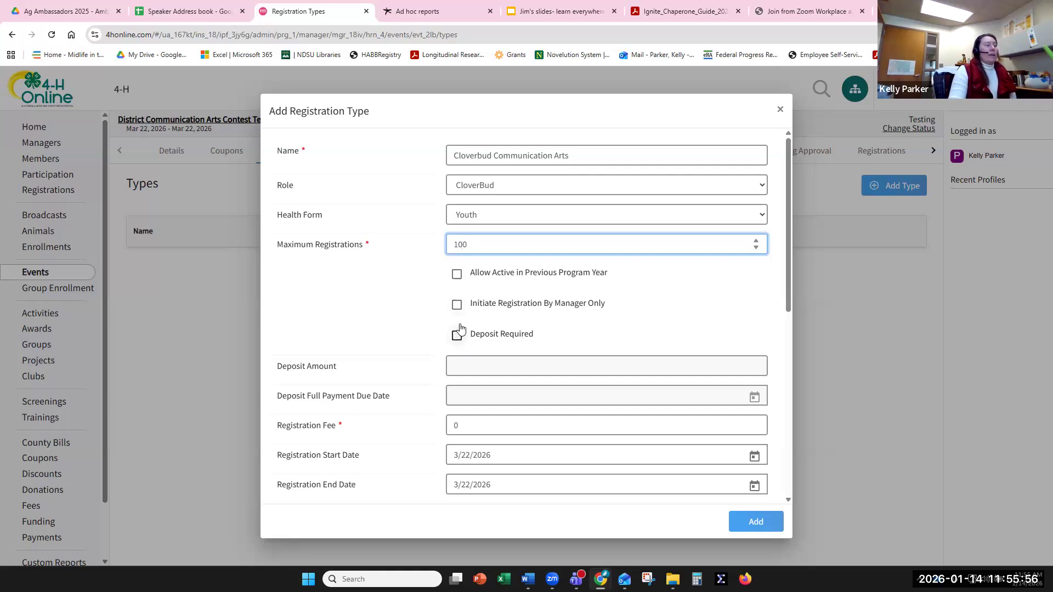
- Set the registration type's fee to 8 and its registration start date to 1/14/2026
left_click(451, 425)
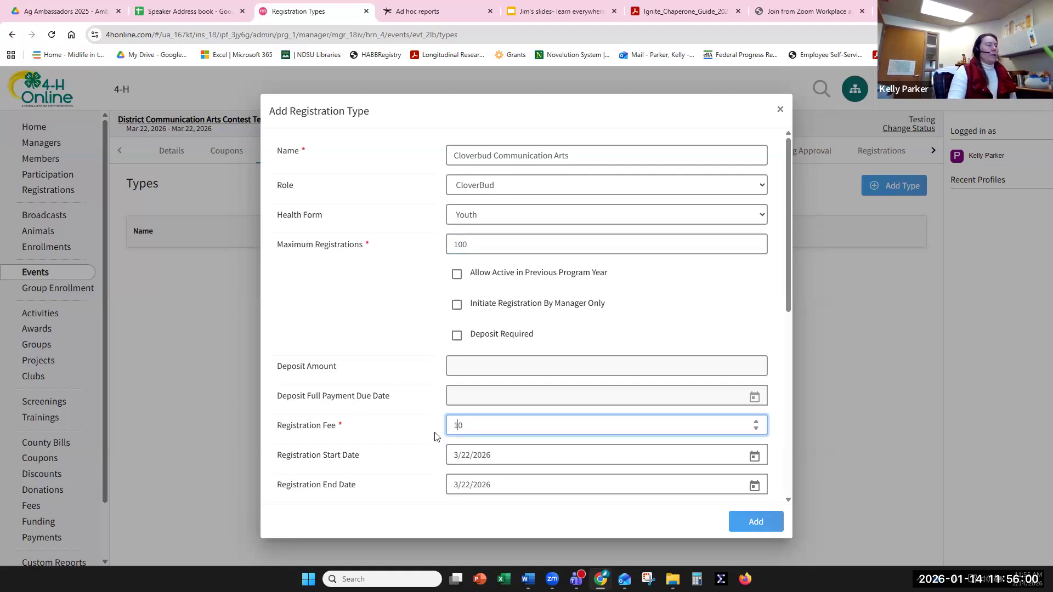
scroll(586, 373, "down", 2)
left_click(755, 347)
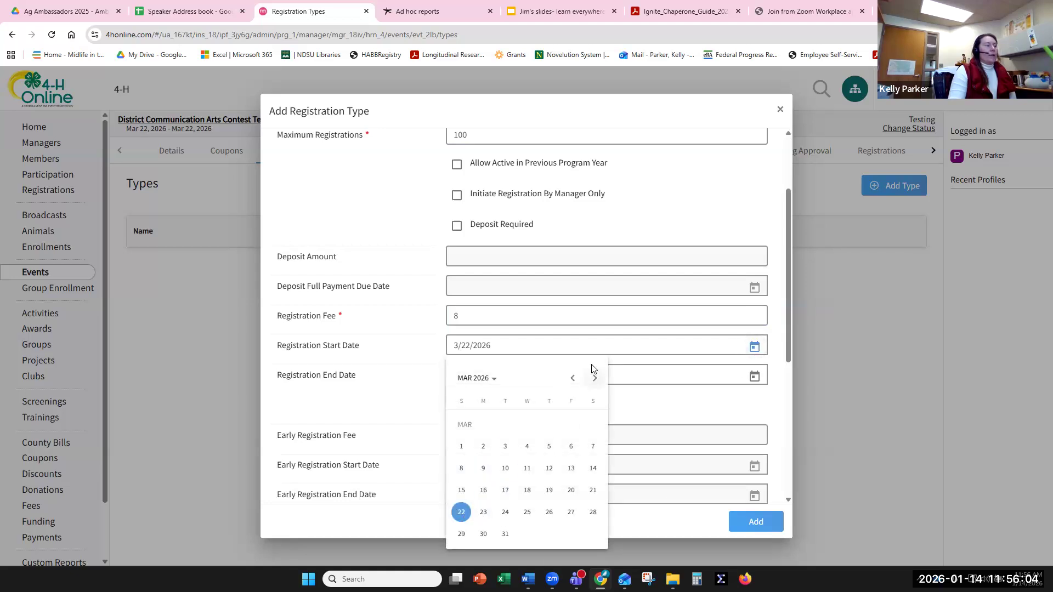
left_click(572, 378)
left_click(572, 378)
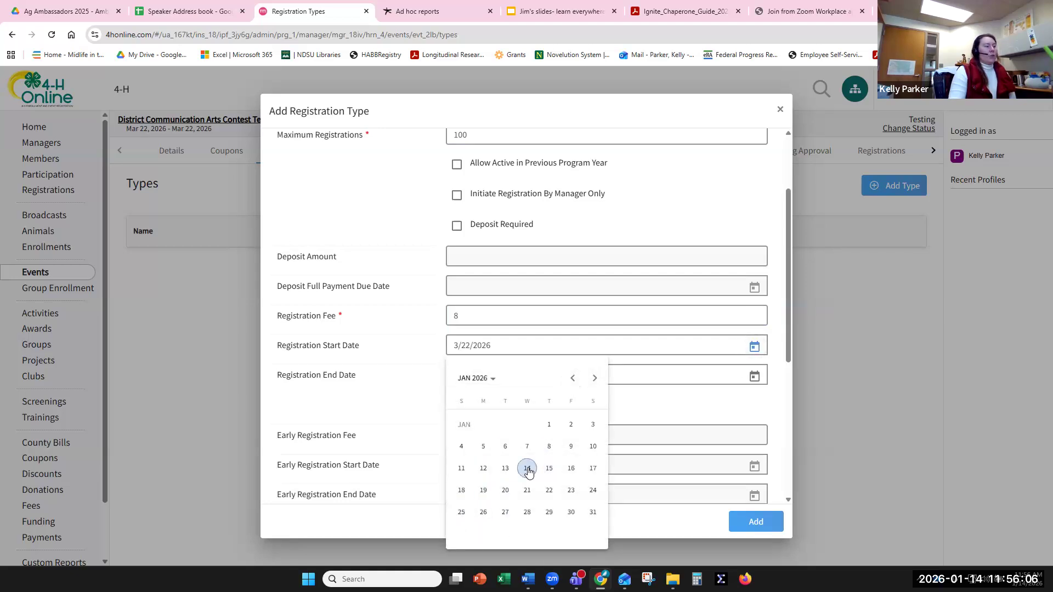
left_click(527, 467)
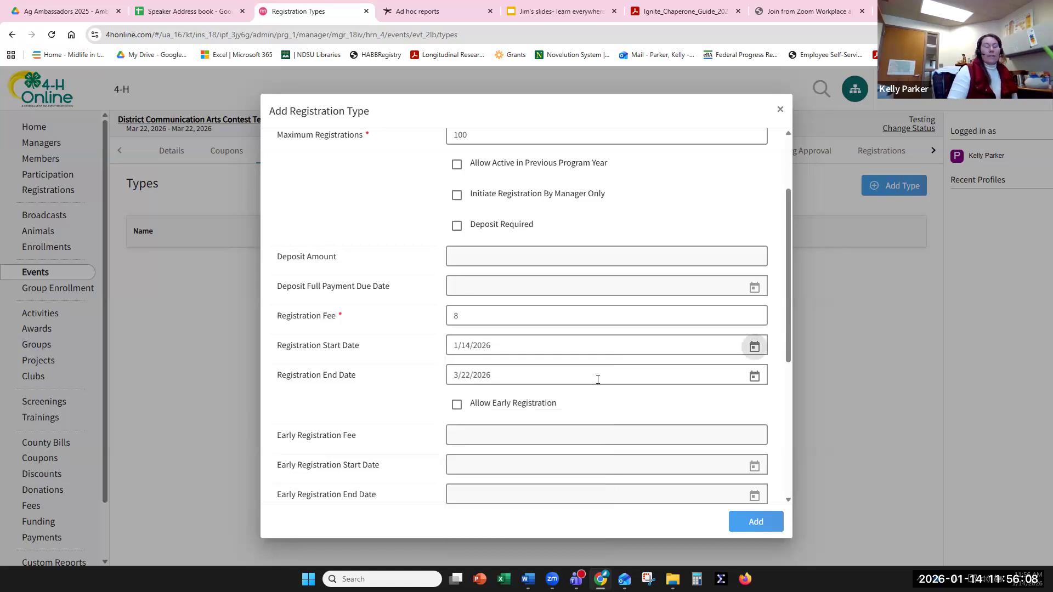
- Set the registration end date to 3/8/2026 and add the registration type to the event
left_click(754, 376)
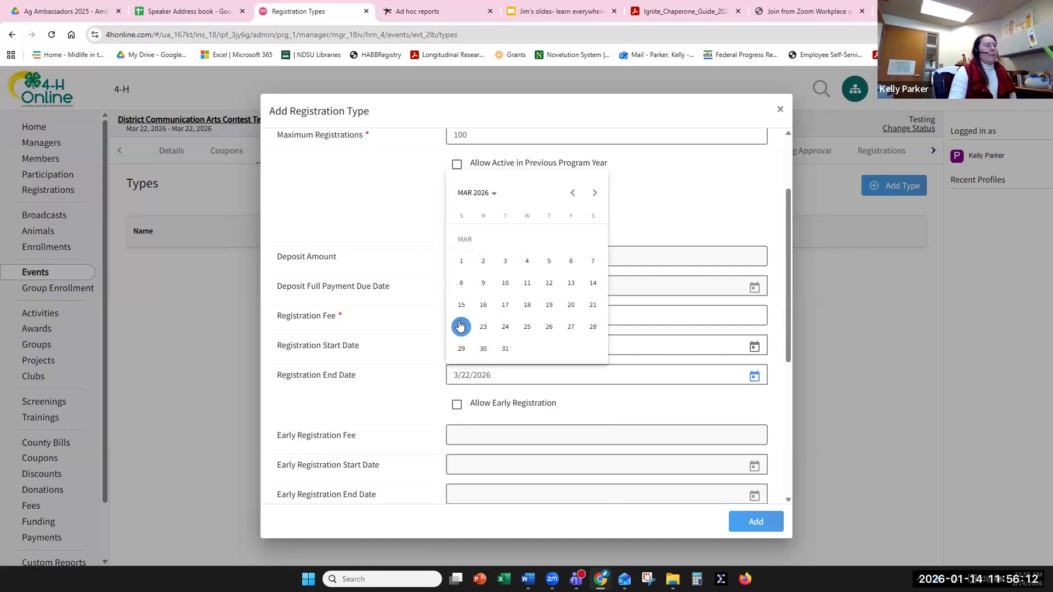
left_click(460, 284)
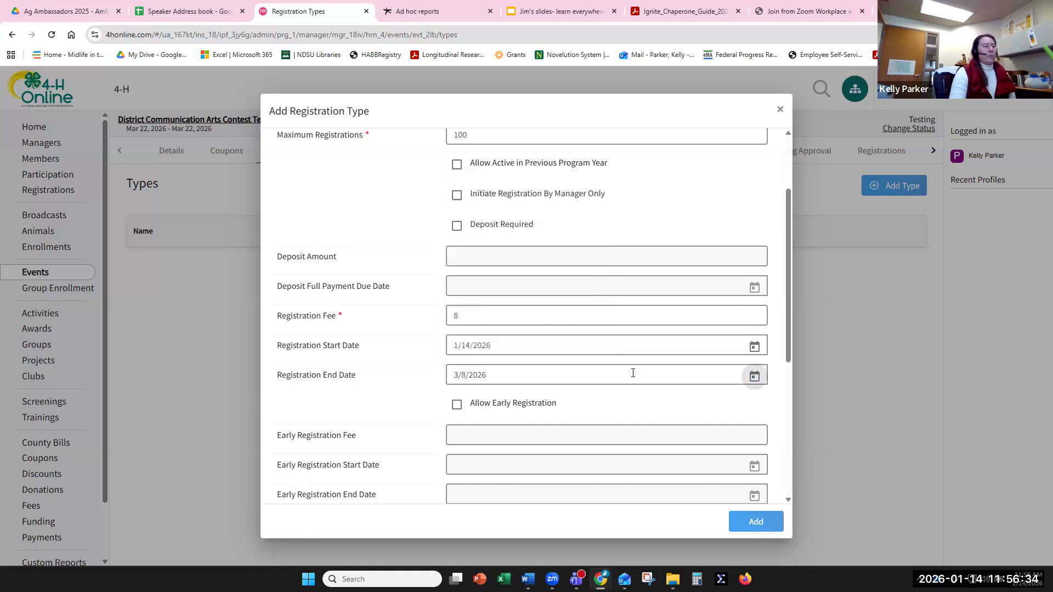
scroll(535, 411, "down", 2)
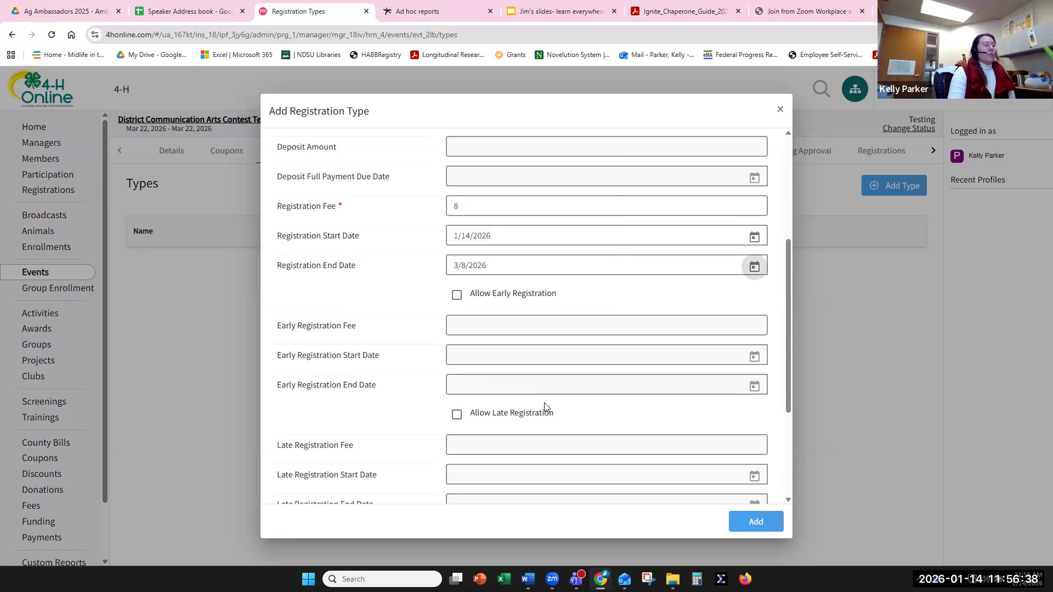
scroll(545, 408, "down", 3)
scroll(505, 418, "down", 1)
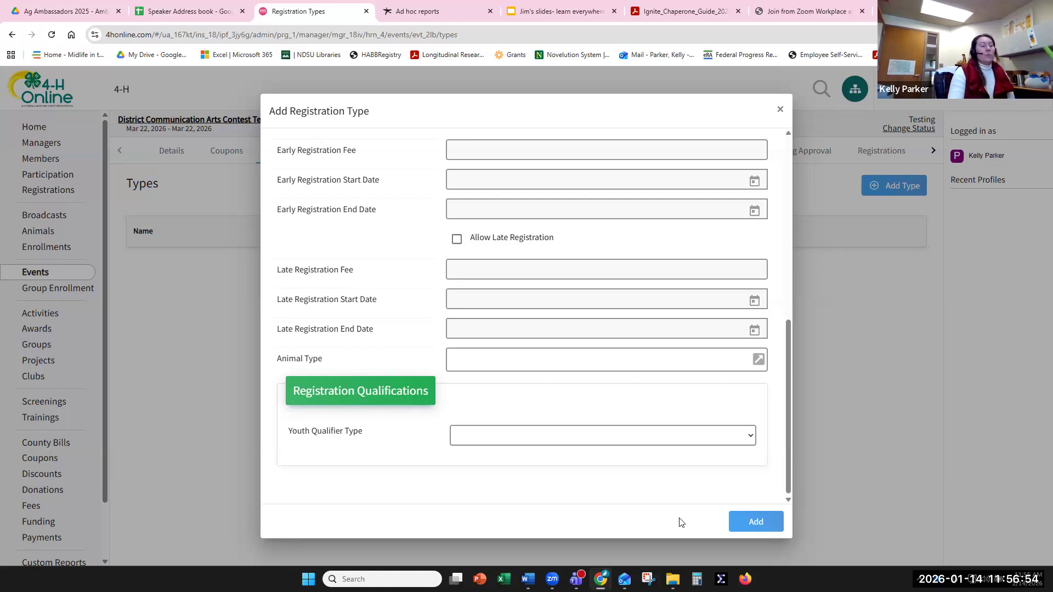
left_click(758, 523)
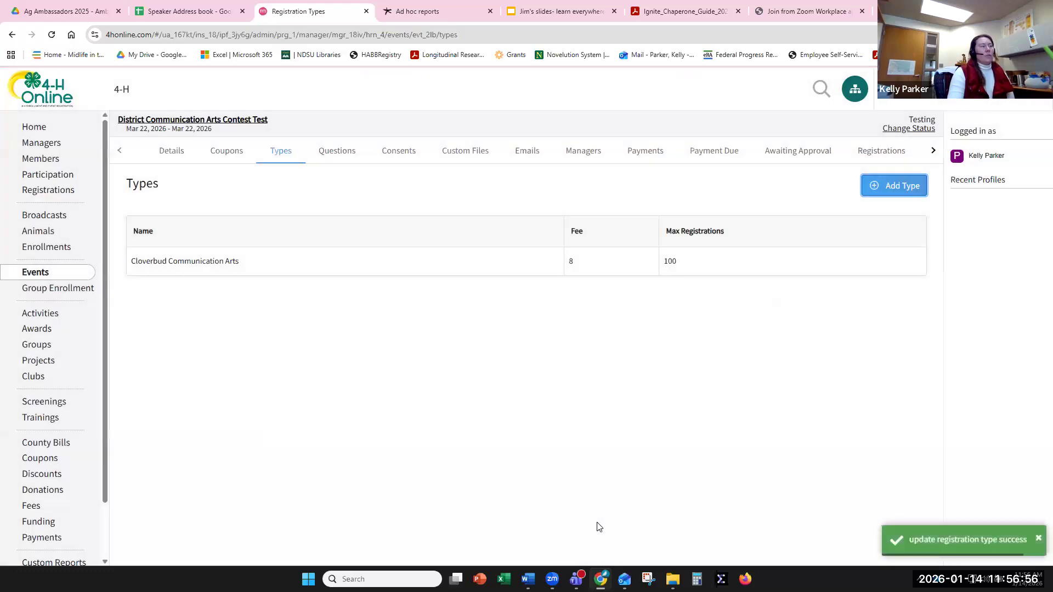
- Set the Cloverbud Communication Arts type's registration fee to 10 and save the change
left_click(565, 262)
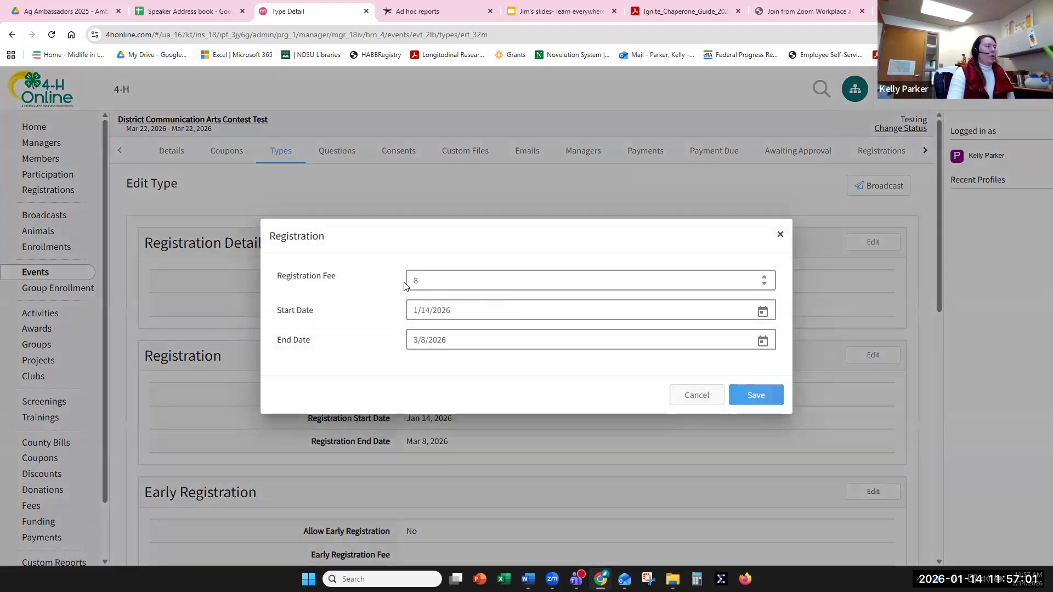
left_click_drag(424, 281, 405, 283)
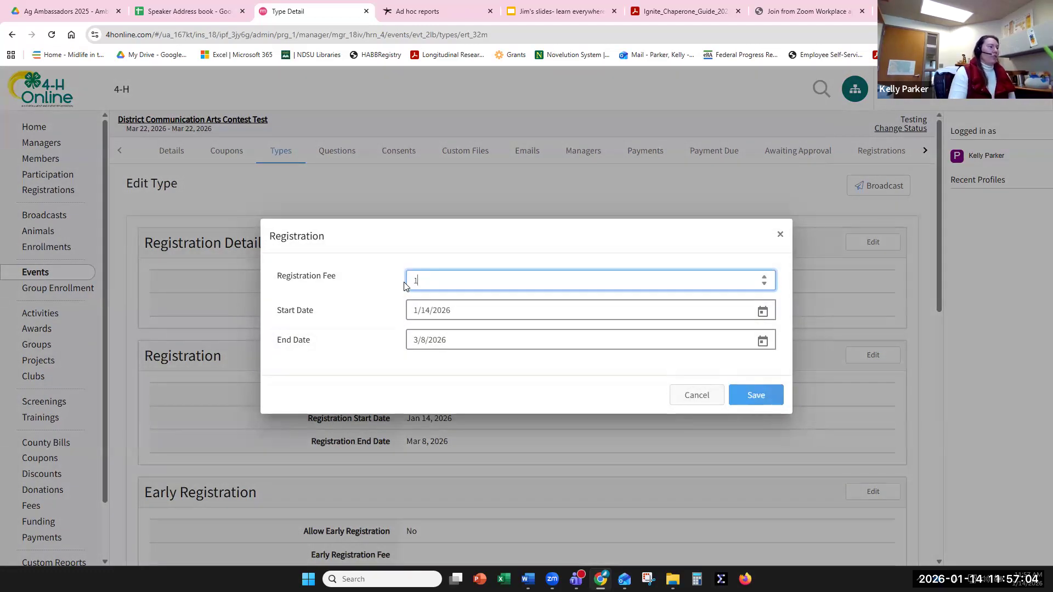
type("10")
left_click(755, 395)
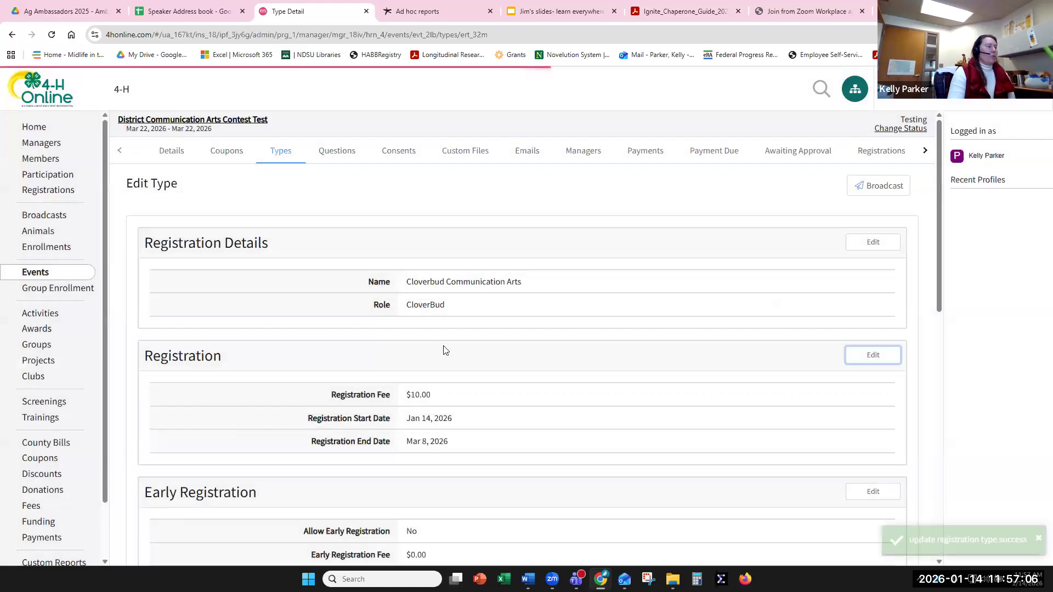
- Review the Cloverbud Communication Arts type's registration, early registration, late registration and general settings
scroll(392, 244, "down", 2)
scroll(378, 242, "up", 2)
scroll(458, 249, "down", 6)
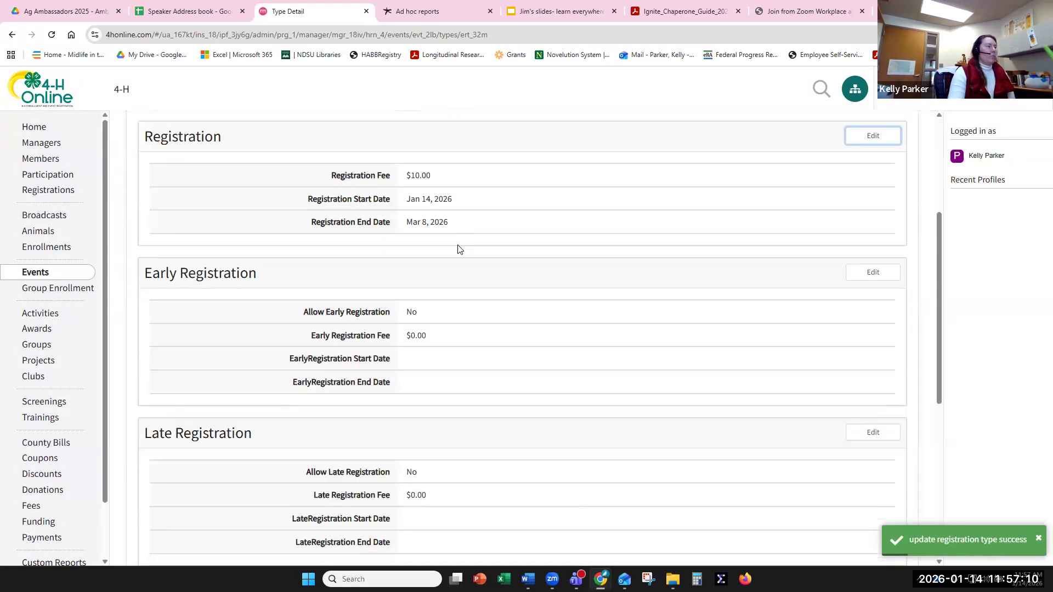
scroll(446, 258, "up", 3)
scroll(447, 327, "down", 3)
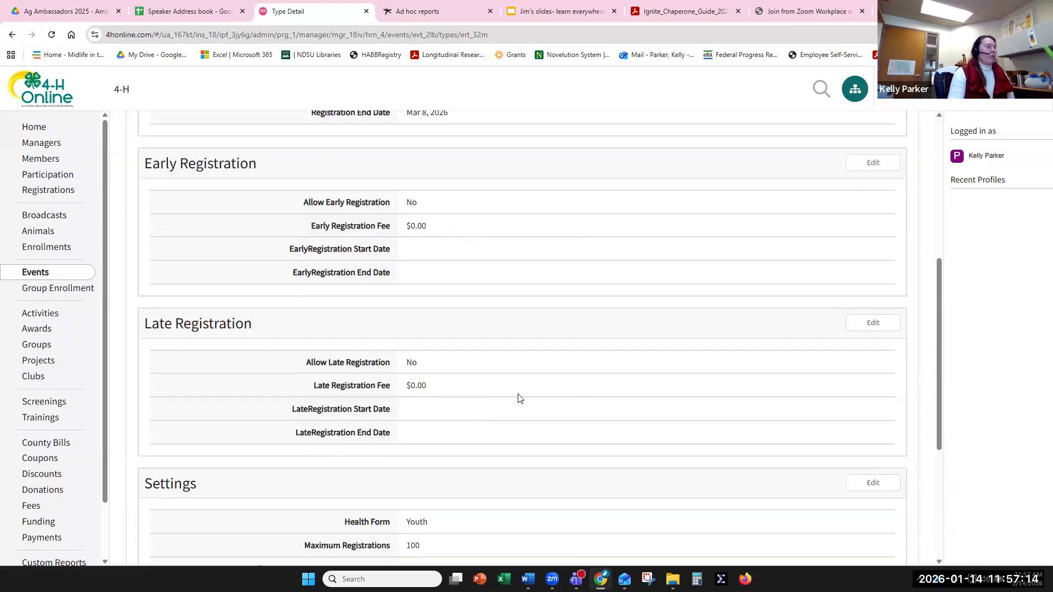
scroll(518, 417, "down", 2)
scroll(494, 395, "down", 1)
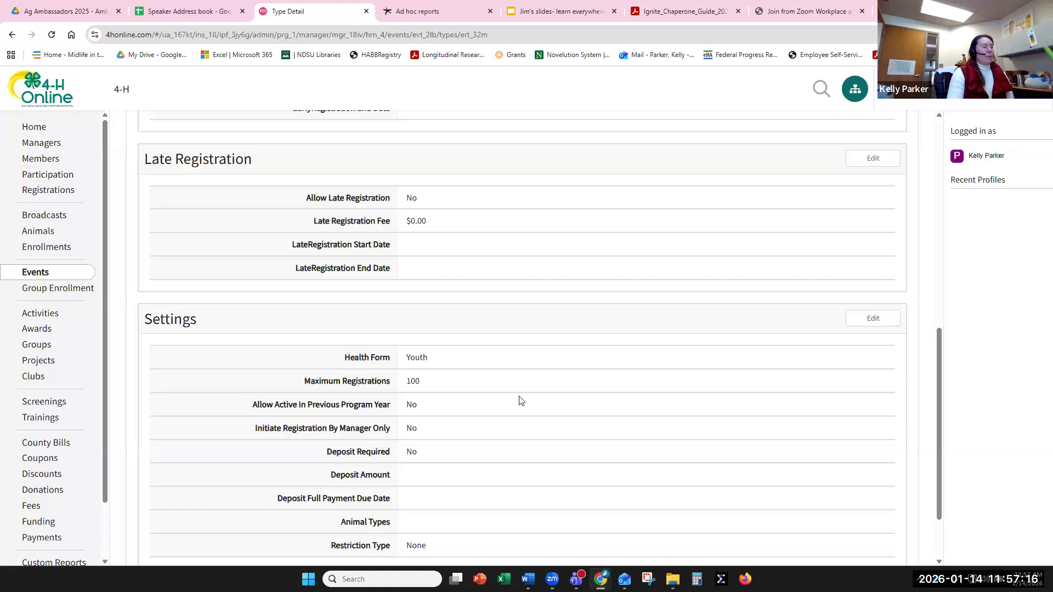
scroll(521, 400, "down", 2)
scroll(521, 401, "up", 10)
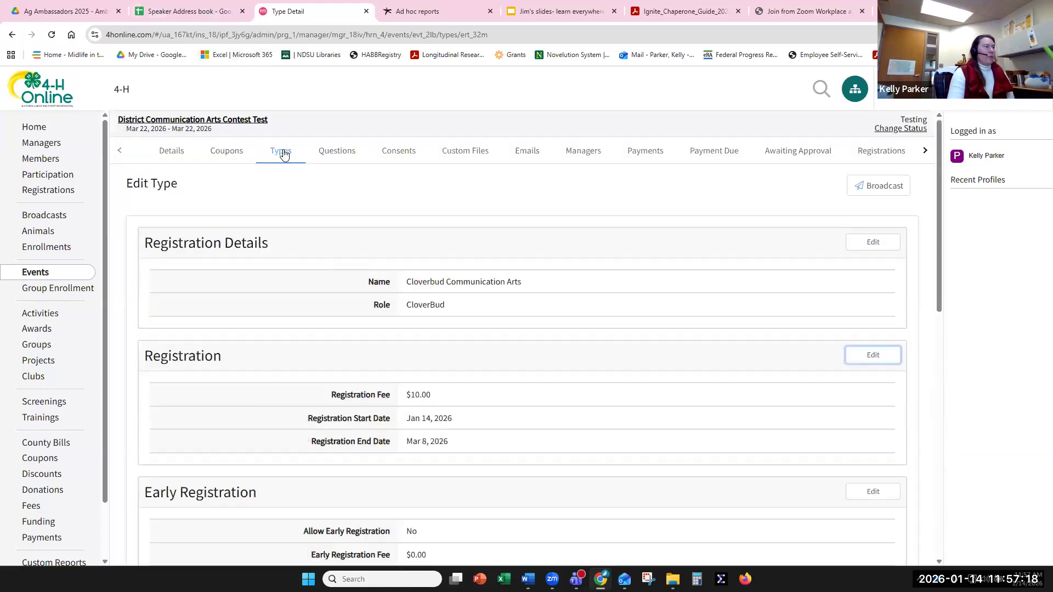
- Start a new registration type for the event named "Junior Communication Arts (2nd through 6th grades)"
left_click(284, 154)
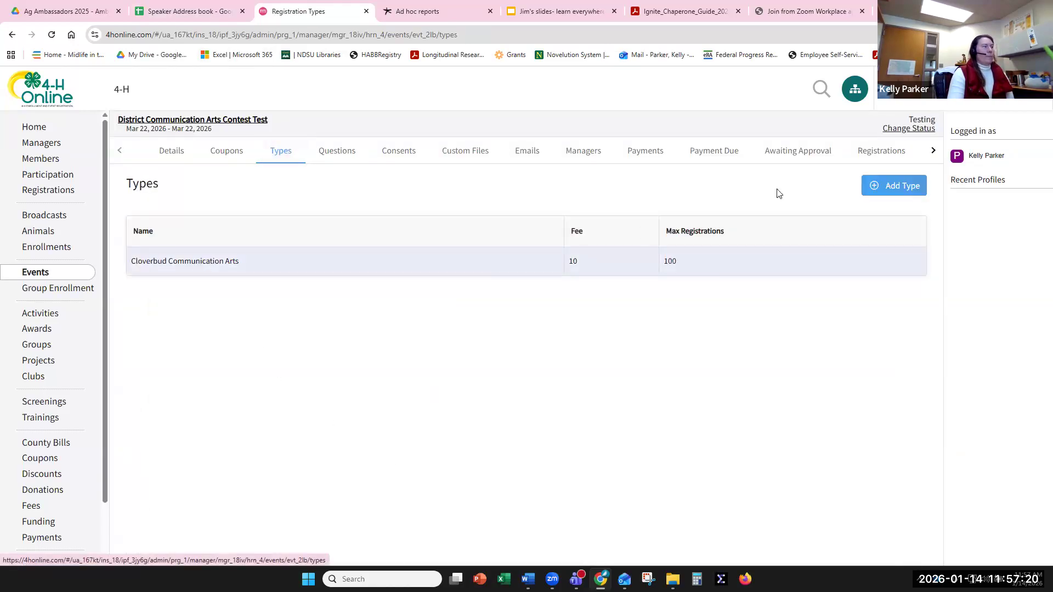
left_click(883, 186)
left_click(524, 159)
type("Junior")
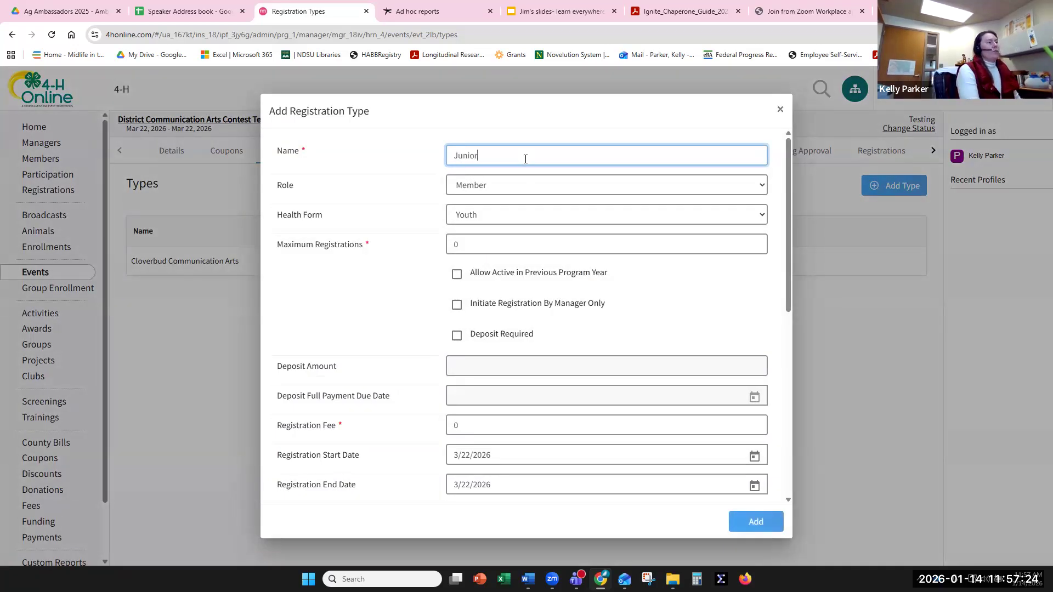
type(" Communication Arts (")
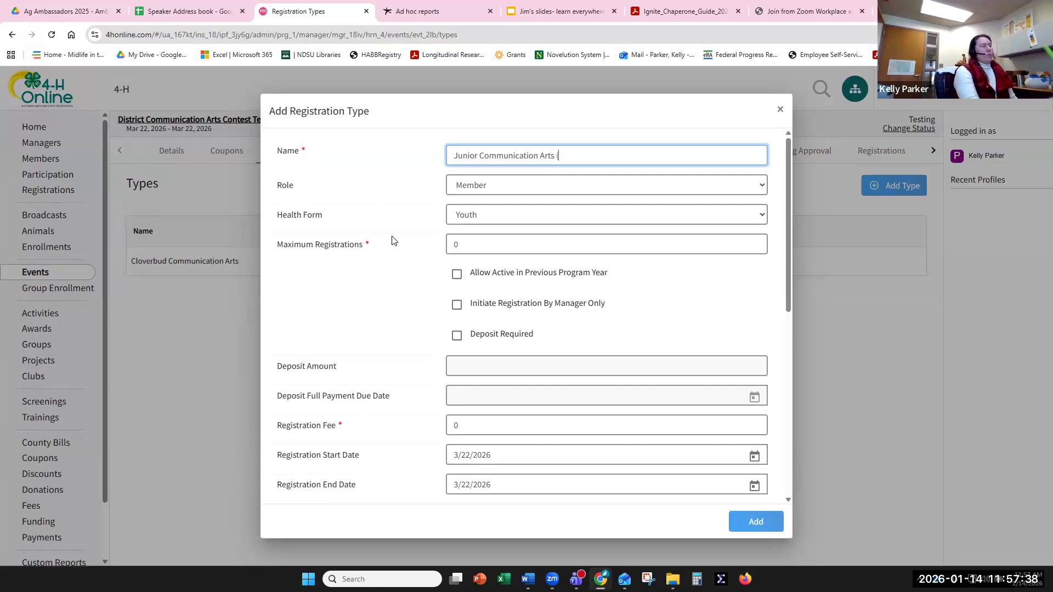
type("2")
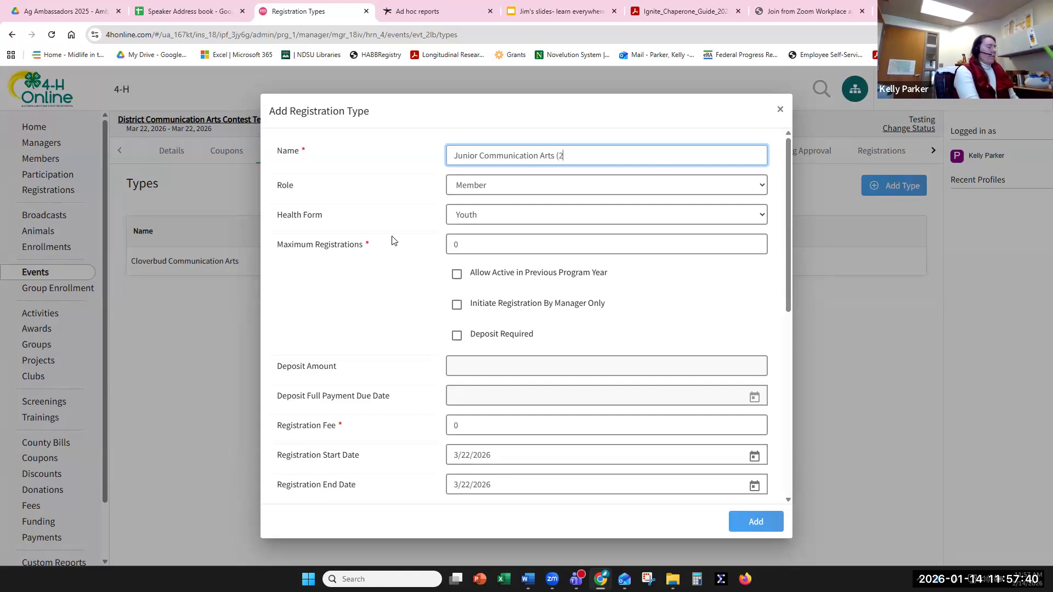
type("nd through 6th grades")
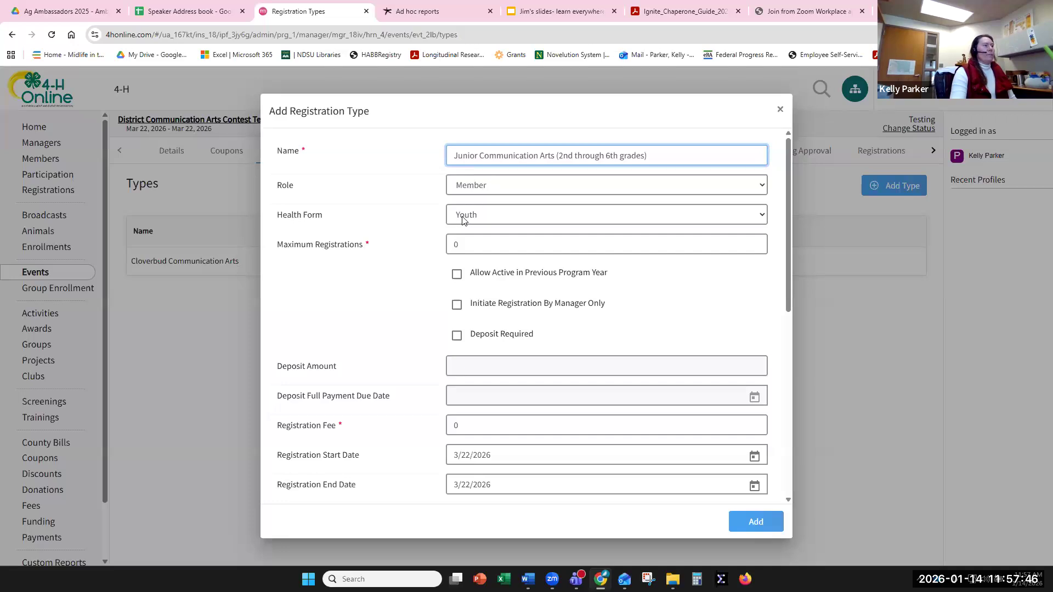
- Set the Junior type's maximum registrations to 100 and its registration fee to 10
left_click(452, 243)
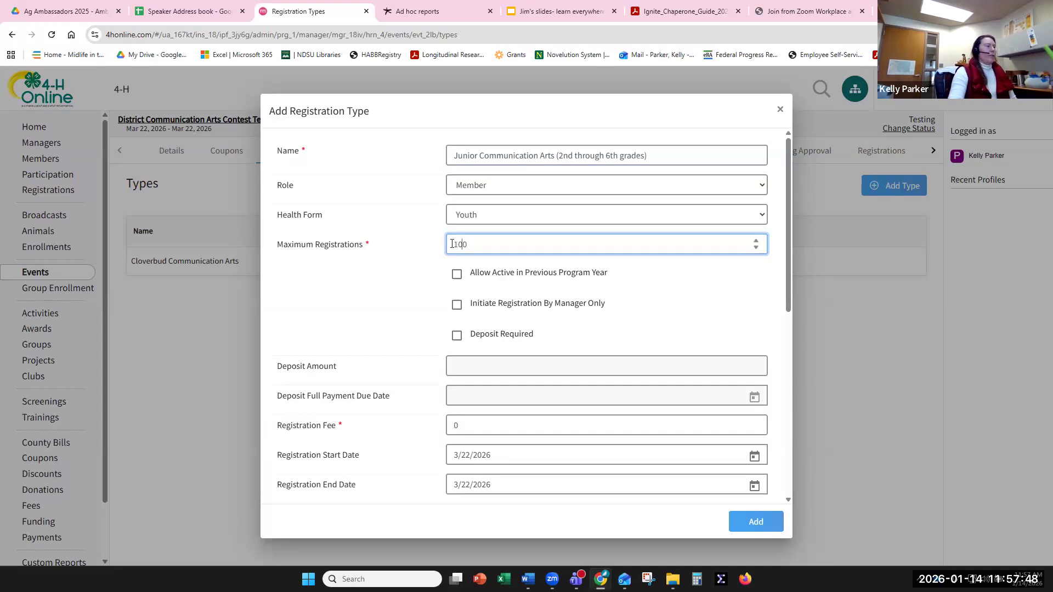
left_click(451, 425)
type("1")
- Set the Junior type's registration period from 1/14/2026 to 3/8/2026 and add the type to the event
scroll(712, 322, "down", 2)
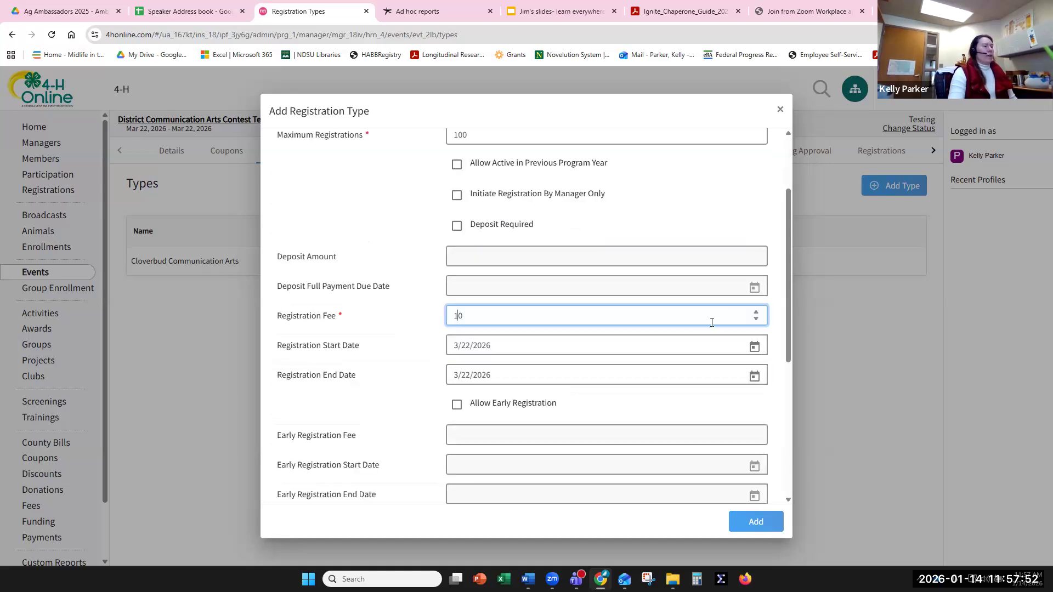
left_click(756, 347)
left_click(574, 382)
left_click(576, 387)
left_click(527, 468)
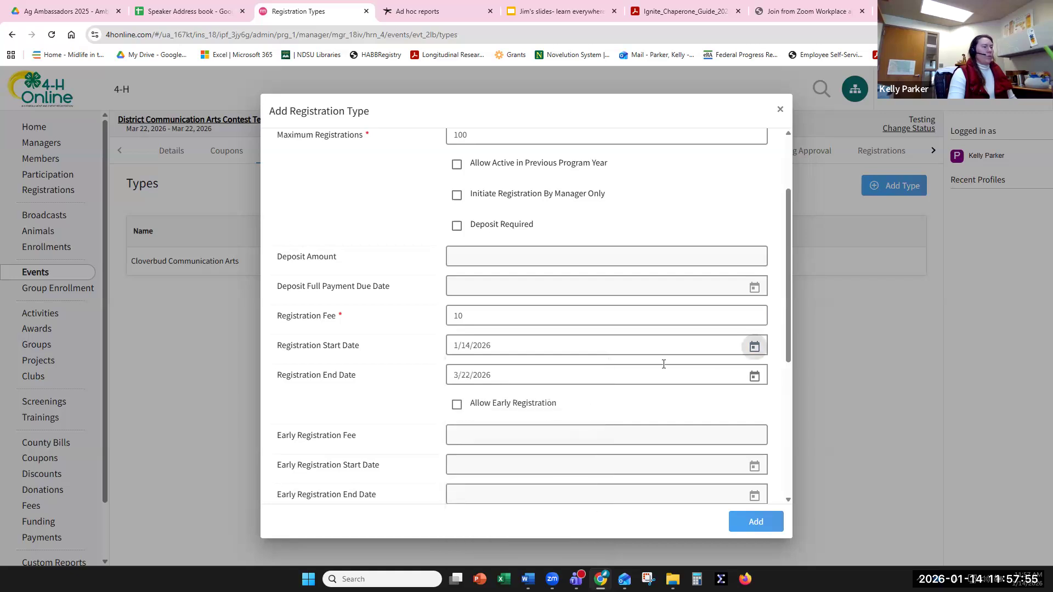
left_click(752, 377)
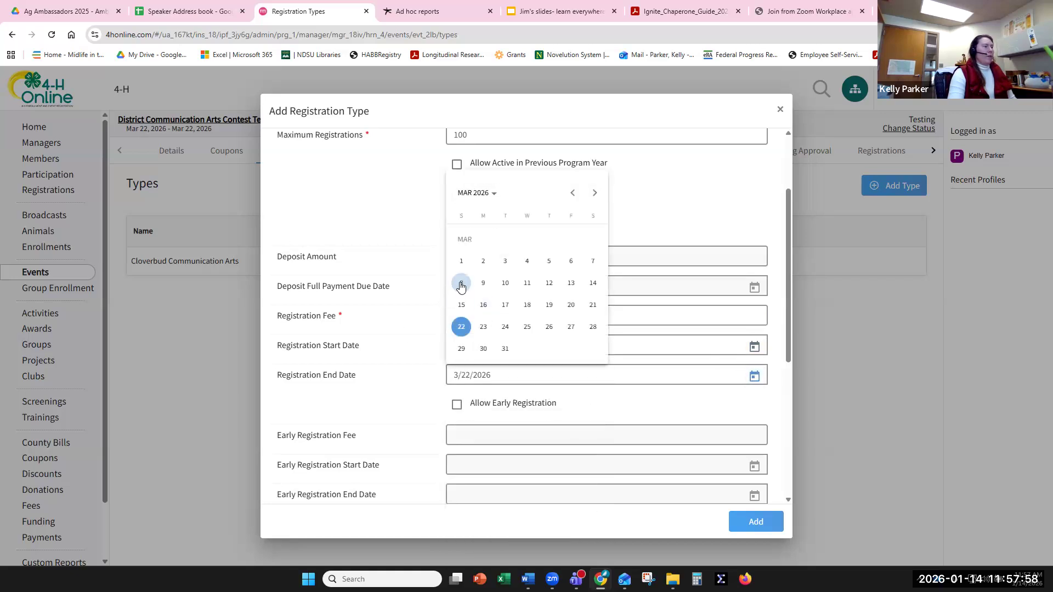
left_click(461, 284)
scroll(458, 389, "down", 5)
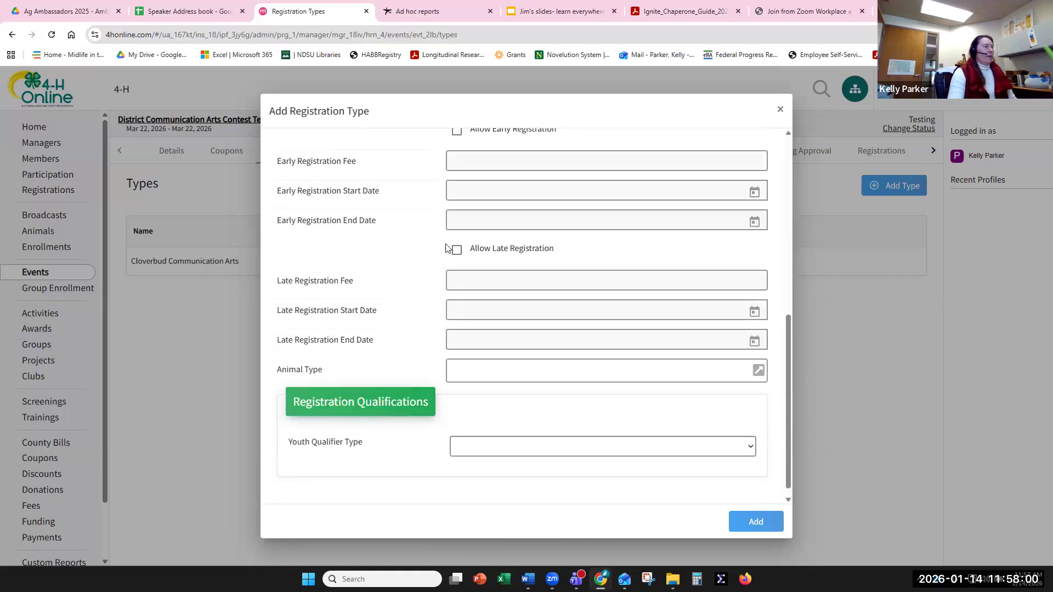
left_click(743, 522)
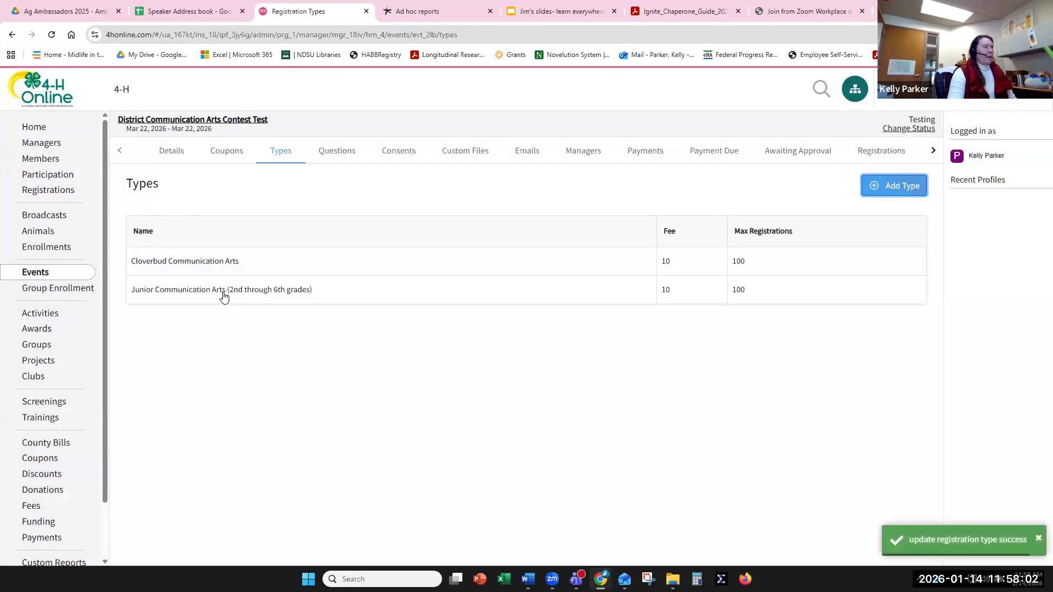
- Start another registration type named "Senior Communication Arts (7th-12th grade)"
left_click(890, 184)
left_click(494, 150)
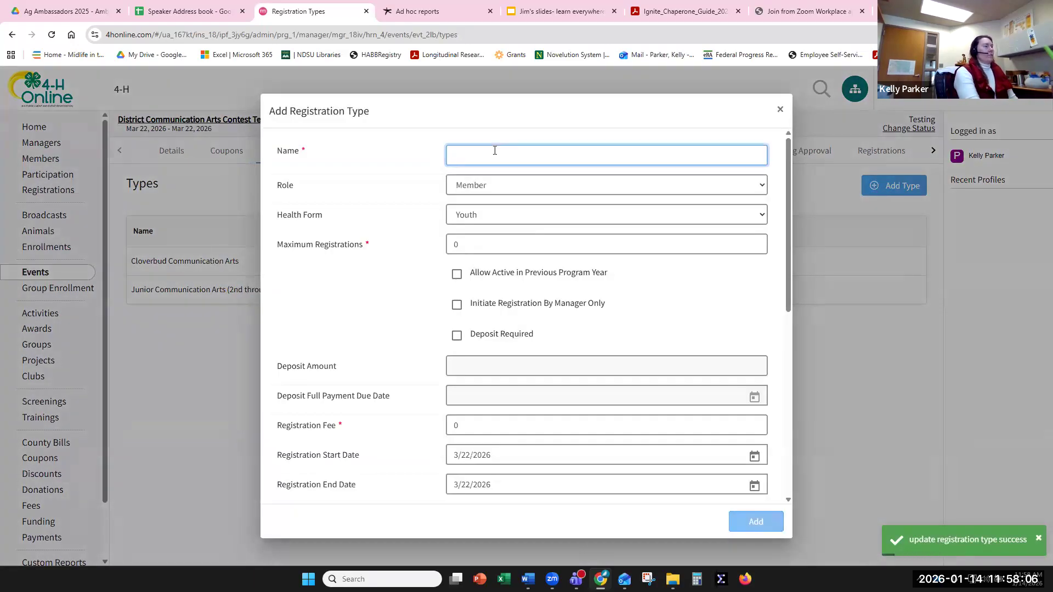
type("Senior Communica")
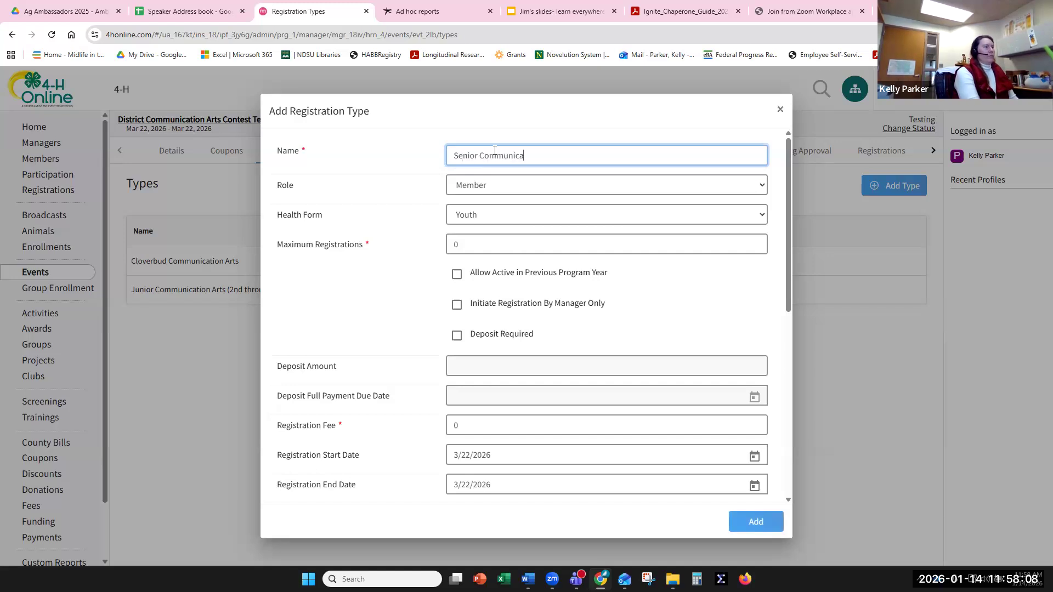
type("tion Arts (")
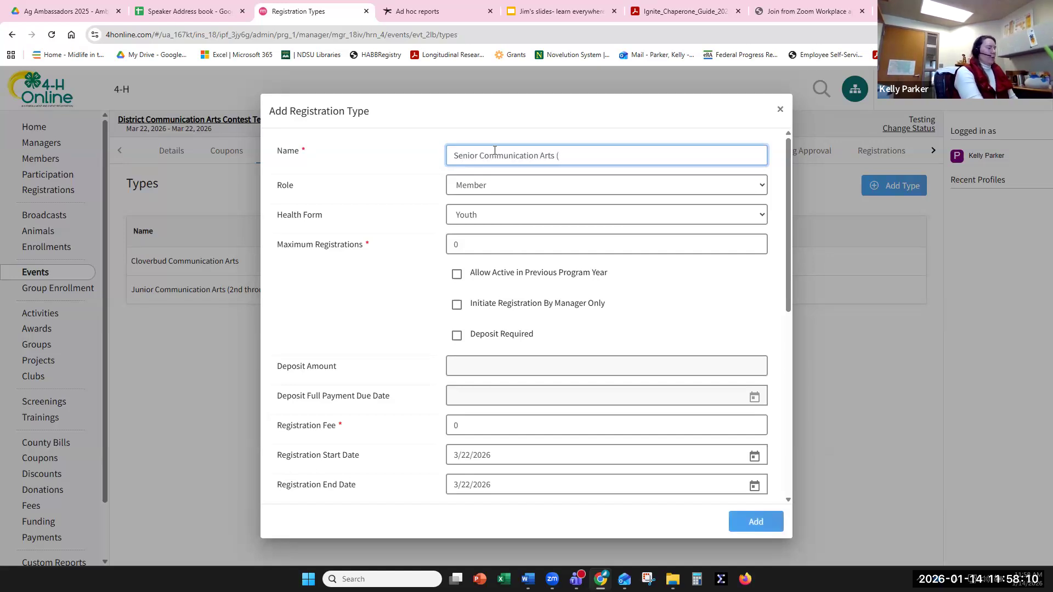
type("7th-12th grade")
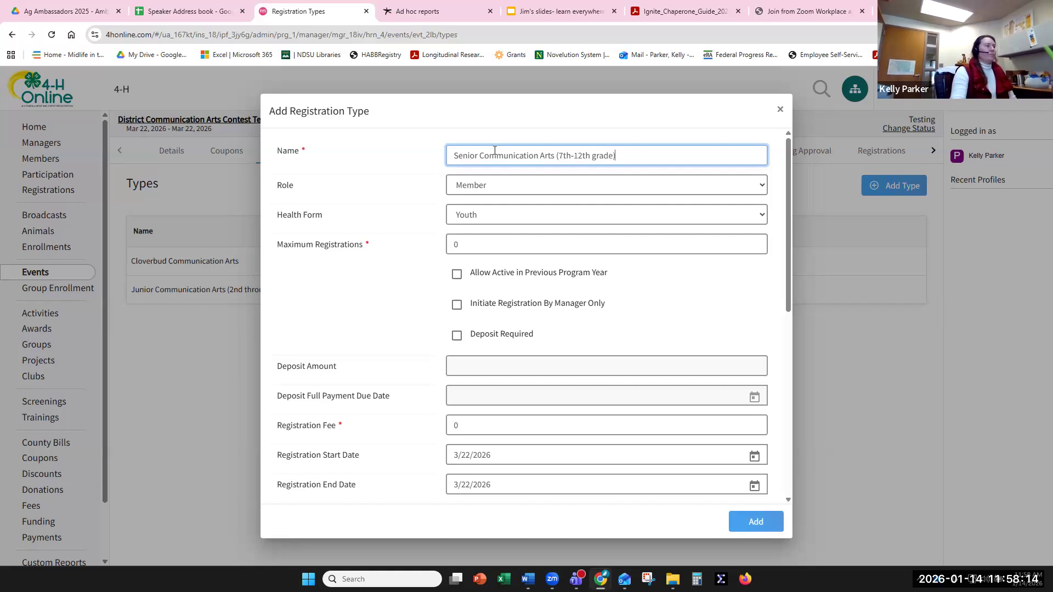
- Set the Senior type's maximum registrations to 100 and its registration fee to 10
left_click(451, 242)
type("100")
left_click(455, 424)
type("10")
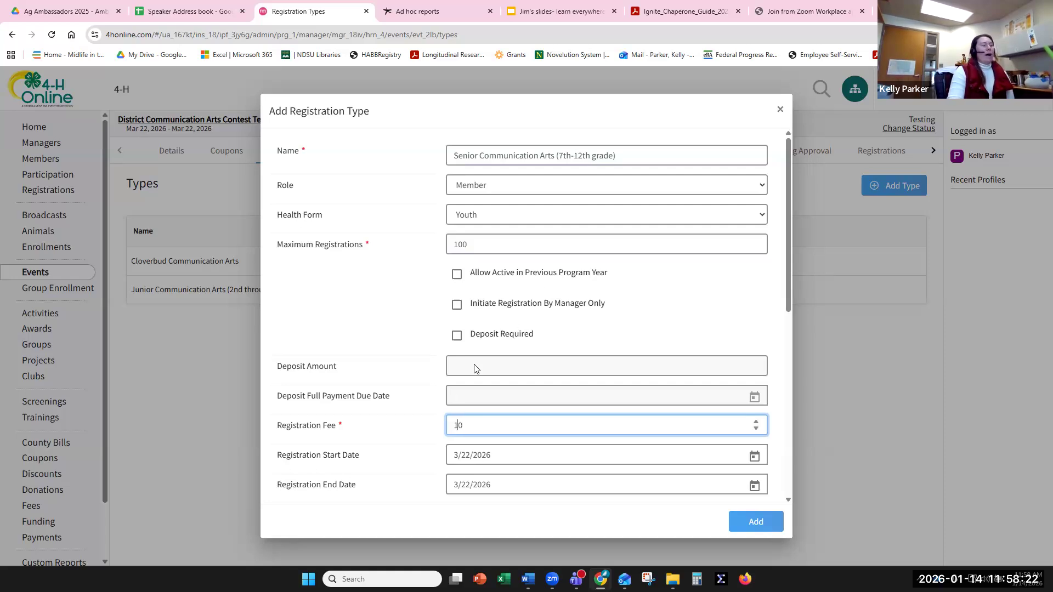
- Set the Senior type's registration start date to 1/14/2026 and its end date to 3/8/2026
left_click(754, 458)
left_click(573, 273)
left_click(573, 274)
left_click(527, 363)
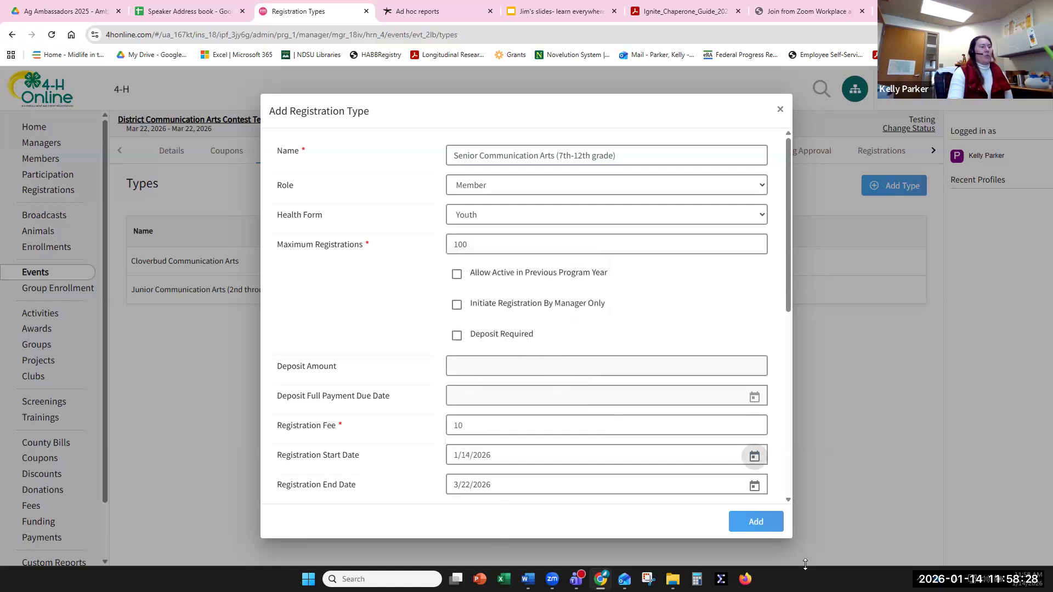
scroll(653, 426, "down", 2)
left_click(755, 376)
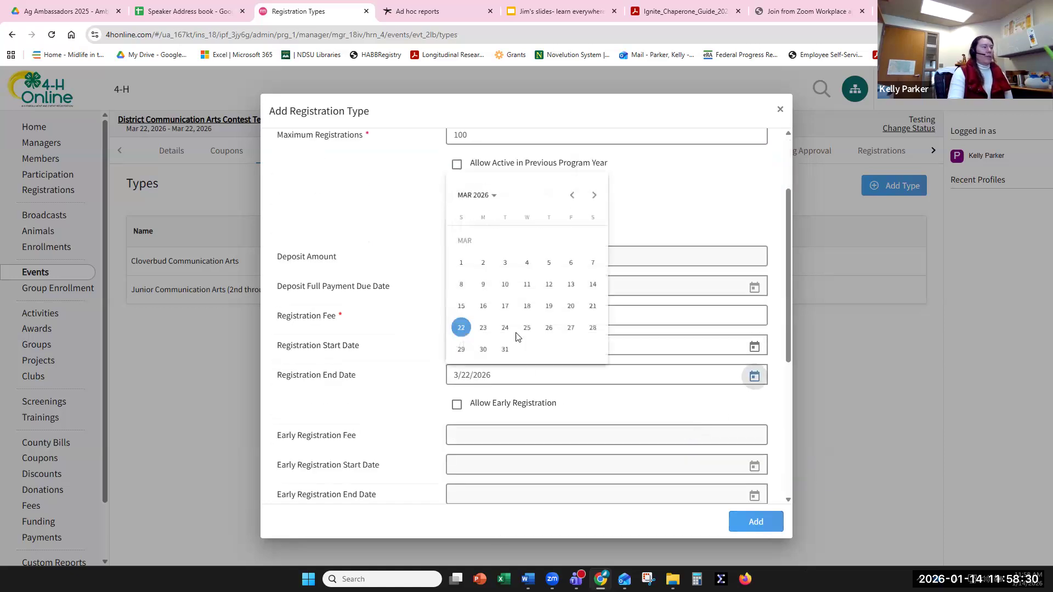
left_click(461, 283)
- Check the Senior Communication Arts type's settings and add it to the event
scroll(451, 379, "down", 3)
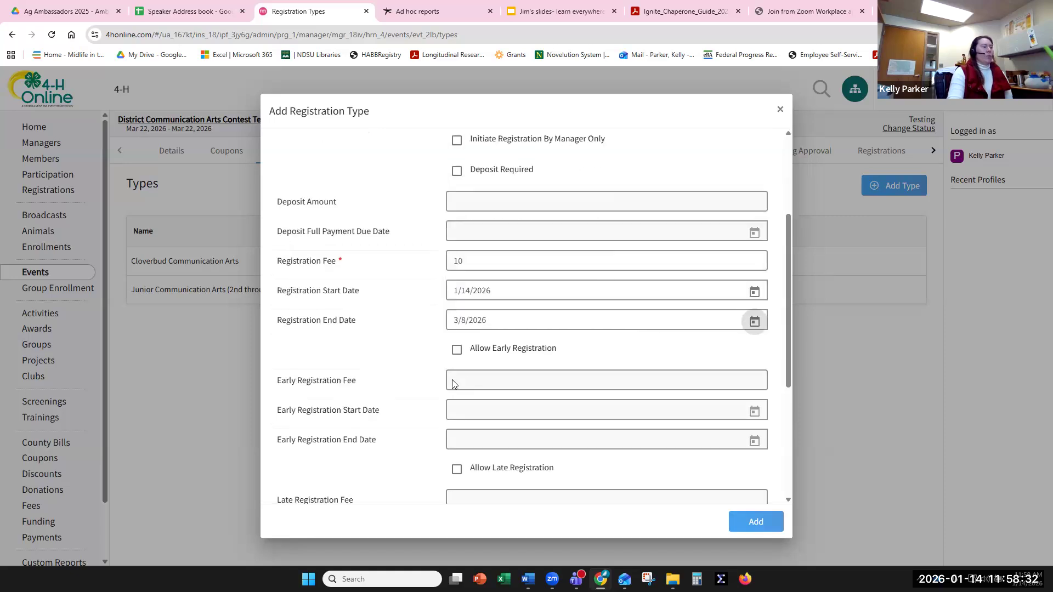
scroll(472, 418, "down", 2)
scroll(442, 296, "up", 5)
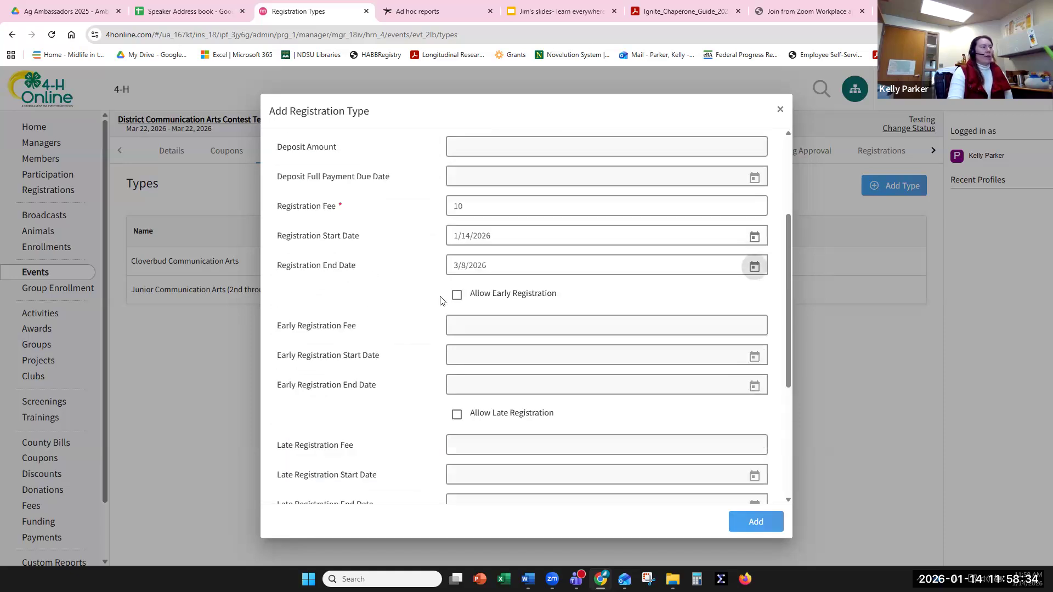
scroll(466, 237, "up", 2)
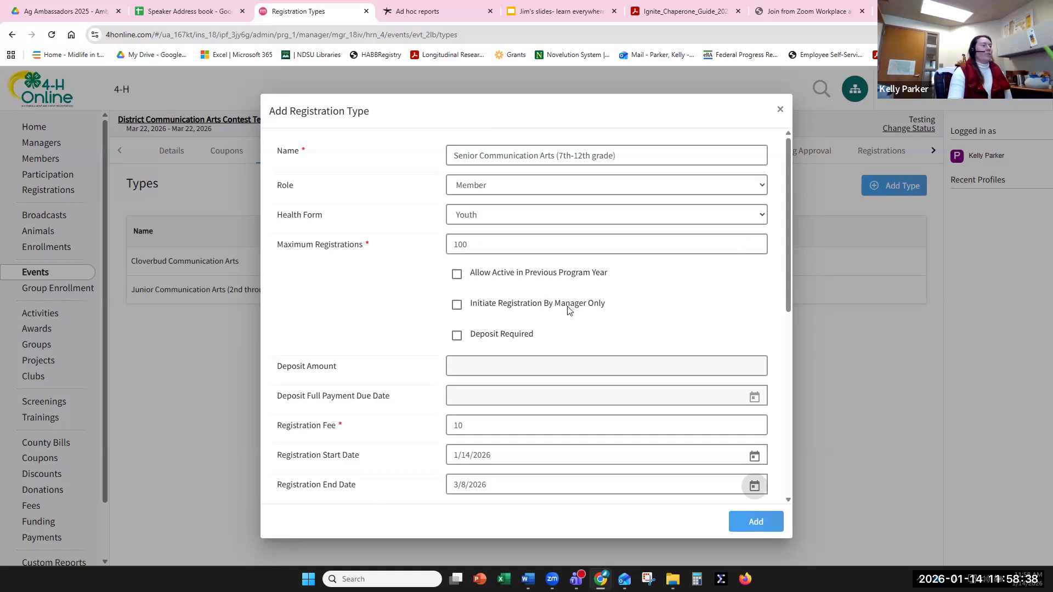
scroll(482, 371, "down", 1)
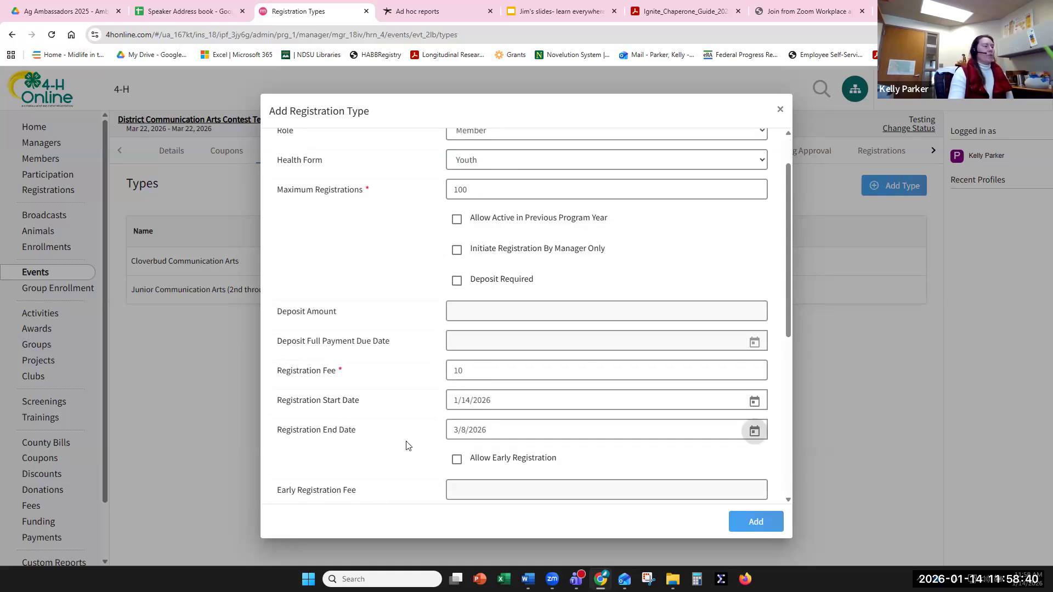
left_click(756, 521)
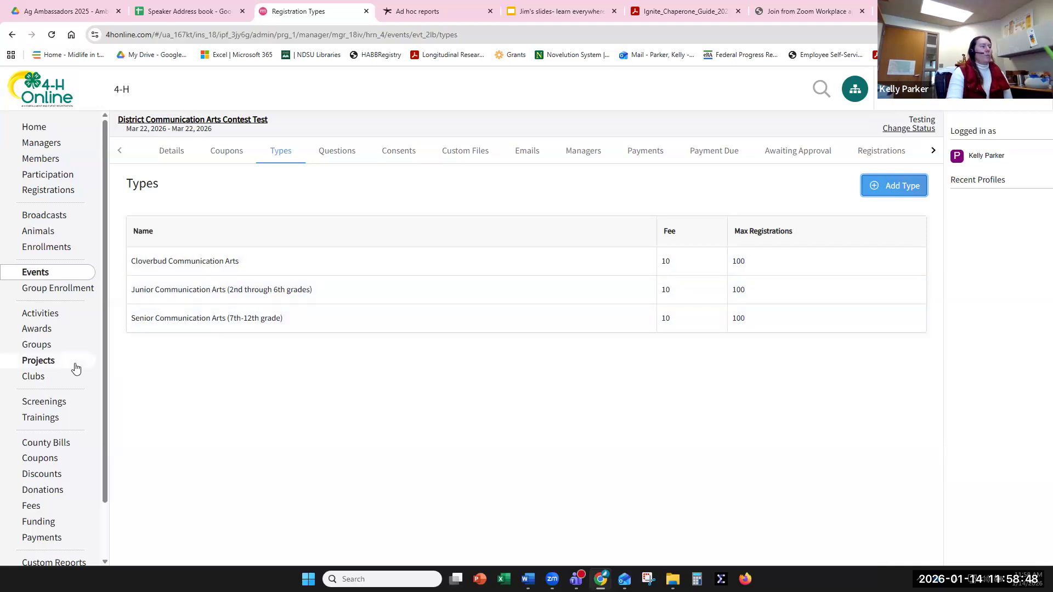
- Open the public URL in the event's details for editing and enter "district comm arts test" as the address
left_click(168, 155)
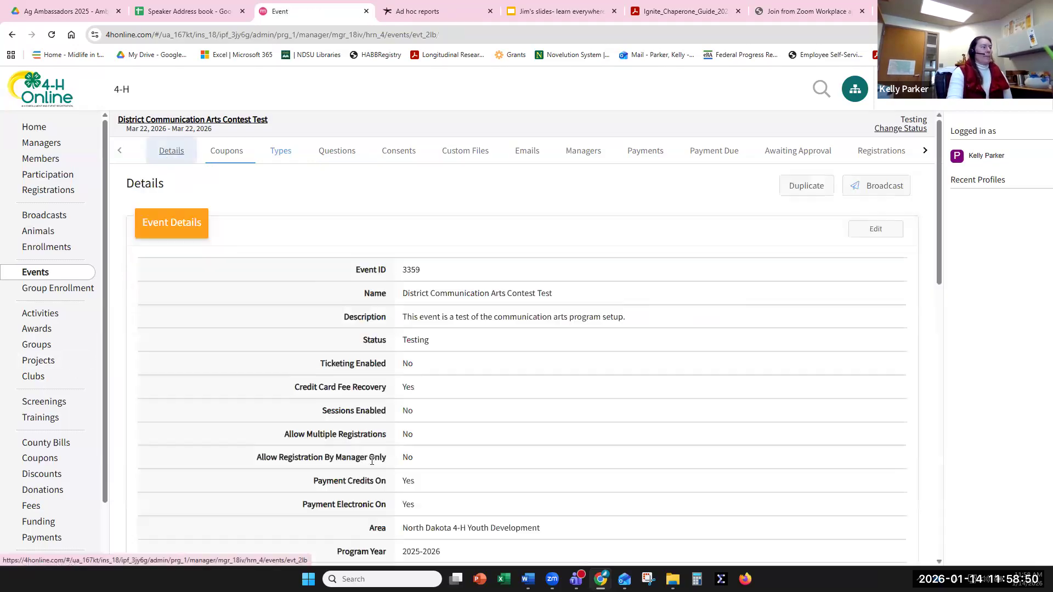
scroll(462, 426, "down", 7)
scroll(463, 425, "down", 3)
scroll(458, 426, "up", 10)
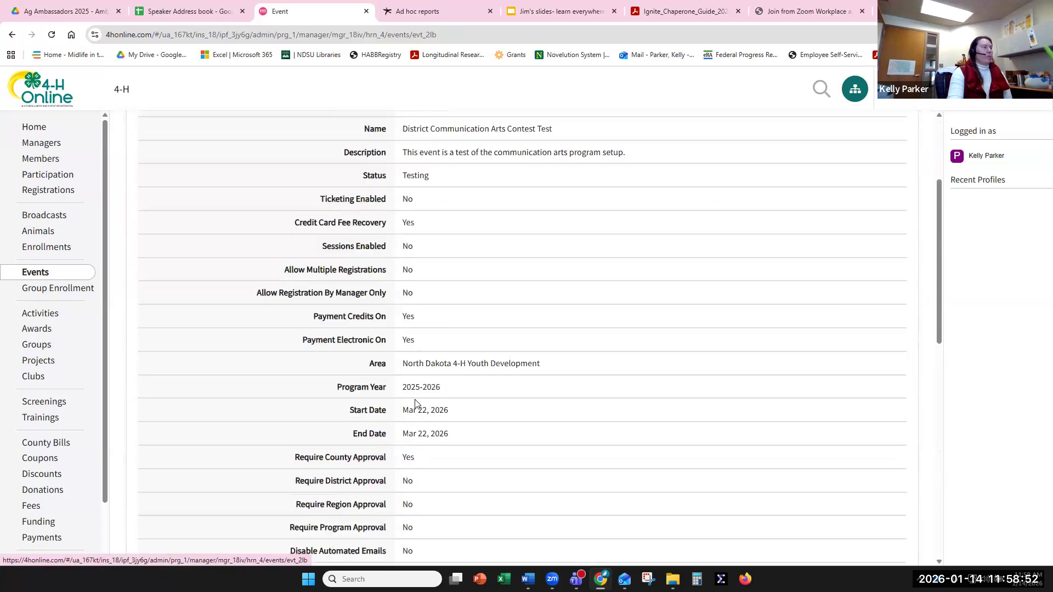
scroll(599, 340, "down", 10)
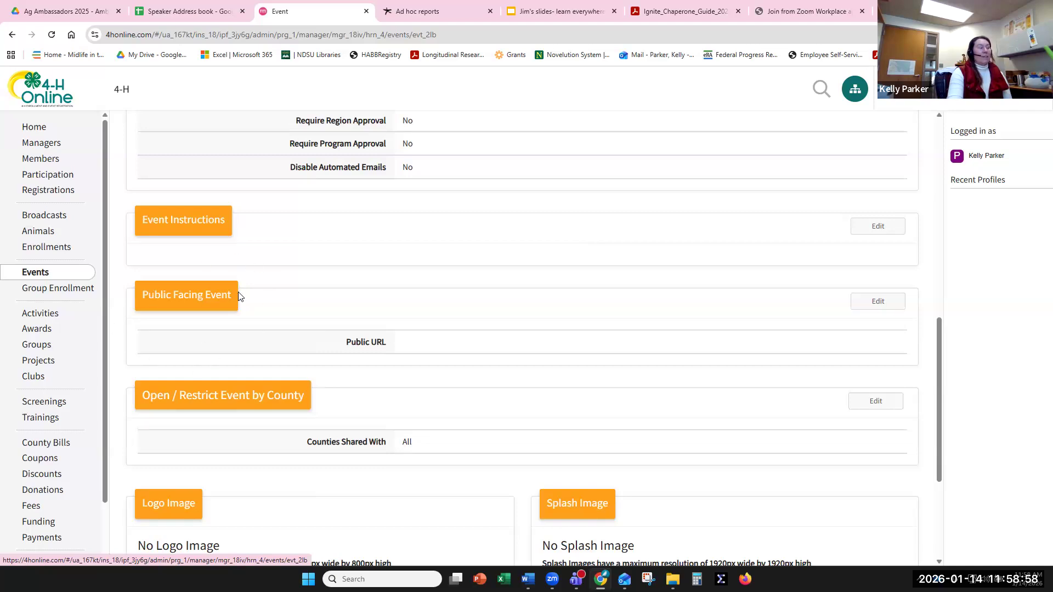
left_click(878, 301)
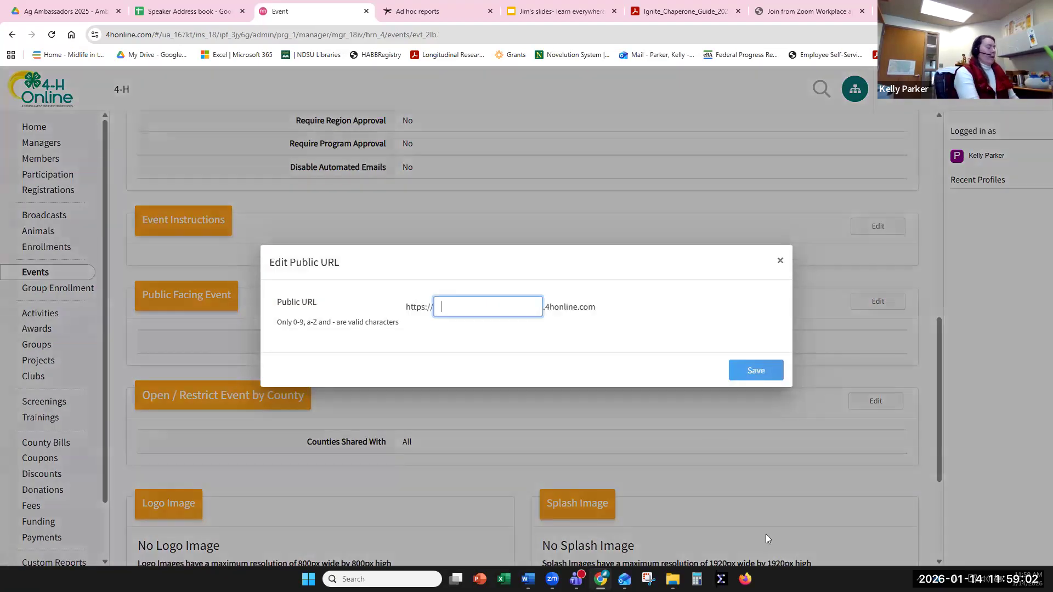
type("ict co")
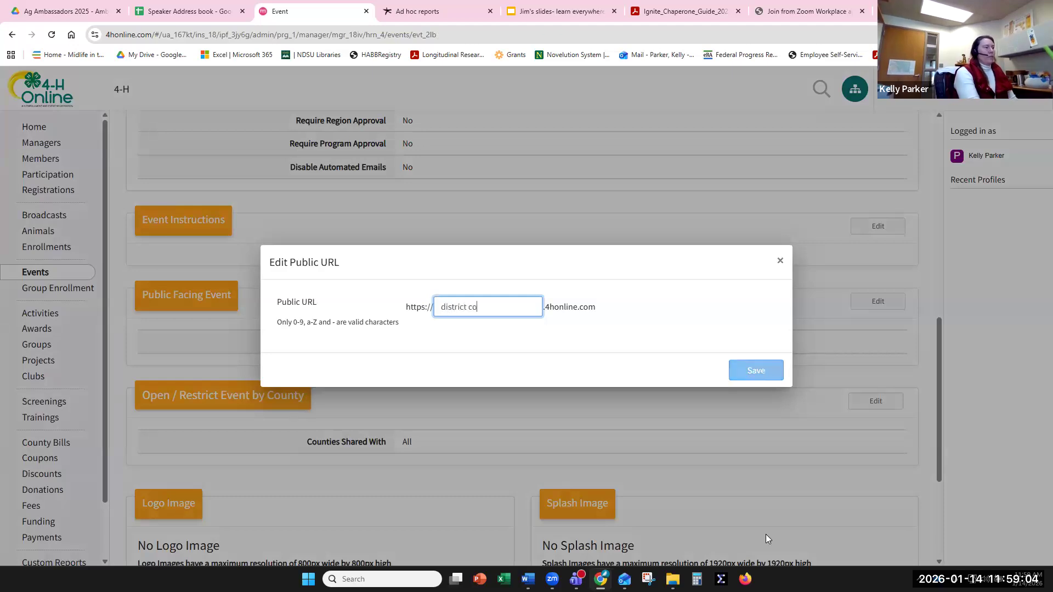
type("mm arts test")
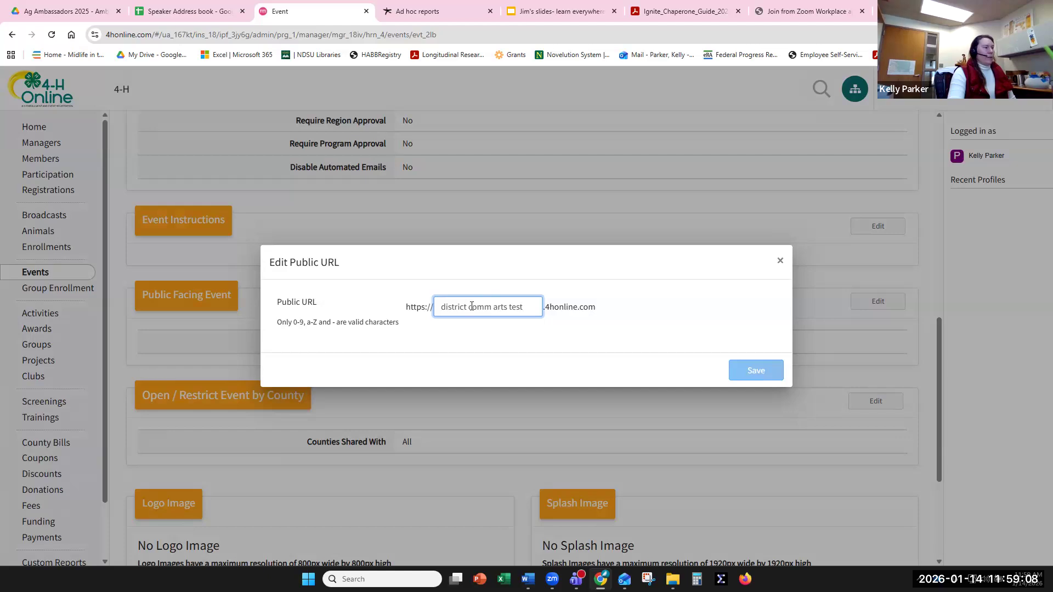
- Remove the spaces to save the public URL as "districtcommartstest", and copy the full link to the clipboard
key("BackSpace")
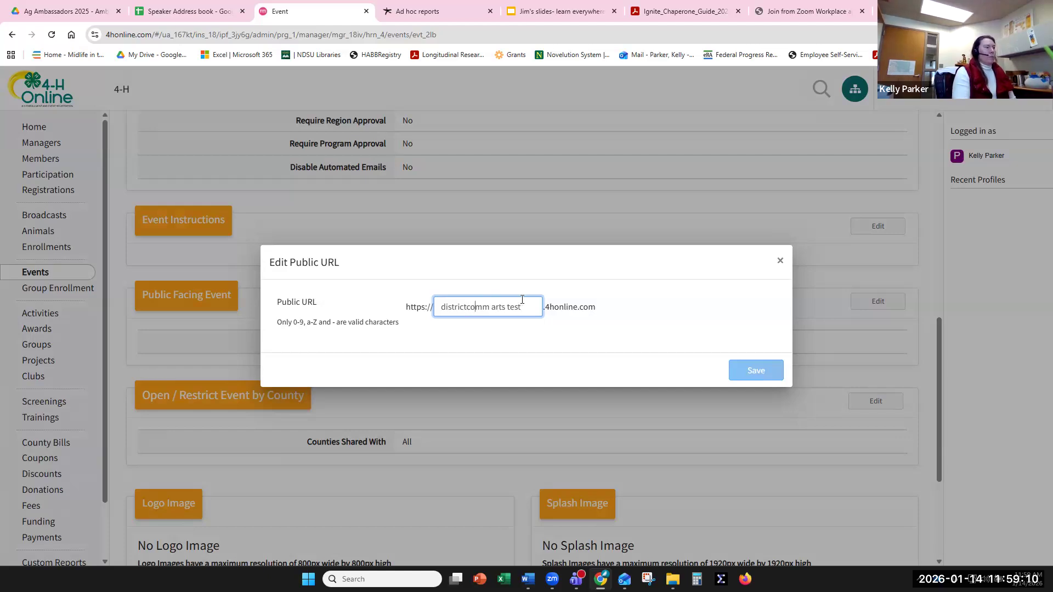
key("BackSpace")
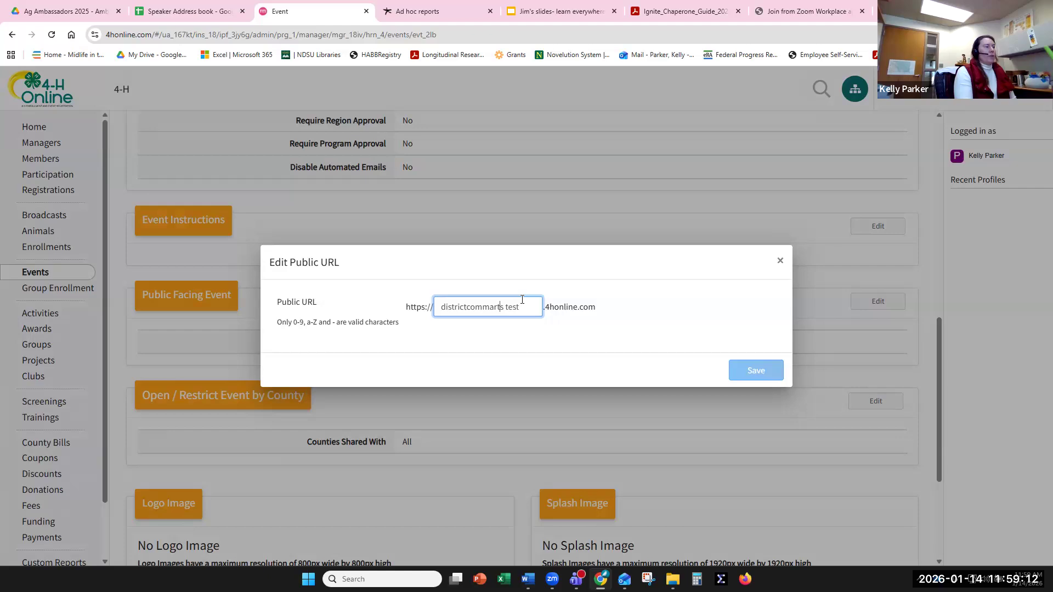
key("Right")
key("Right")
key("BackSpace")
left_click(739, 370)
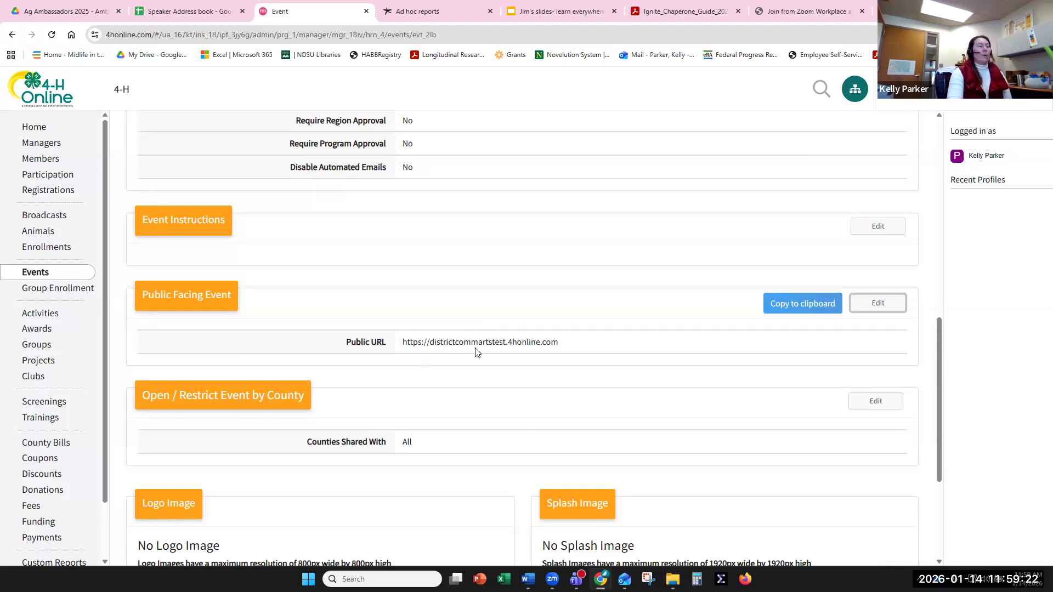
left_click(787, 306)
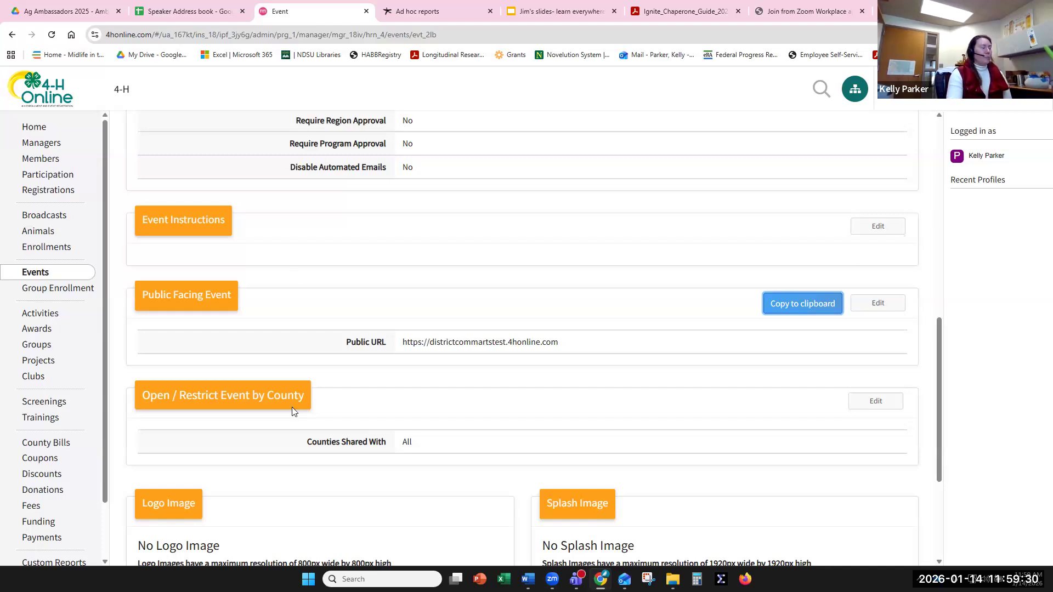
- Change the event's status to Active and save it
scroll(776, 296, "up", 10)
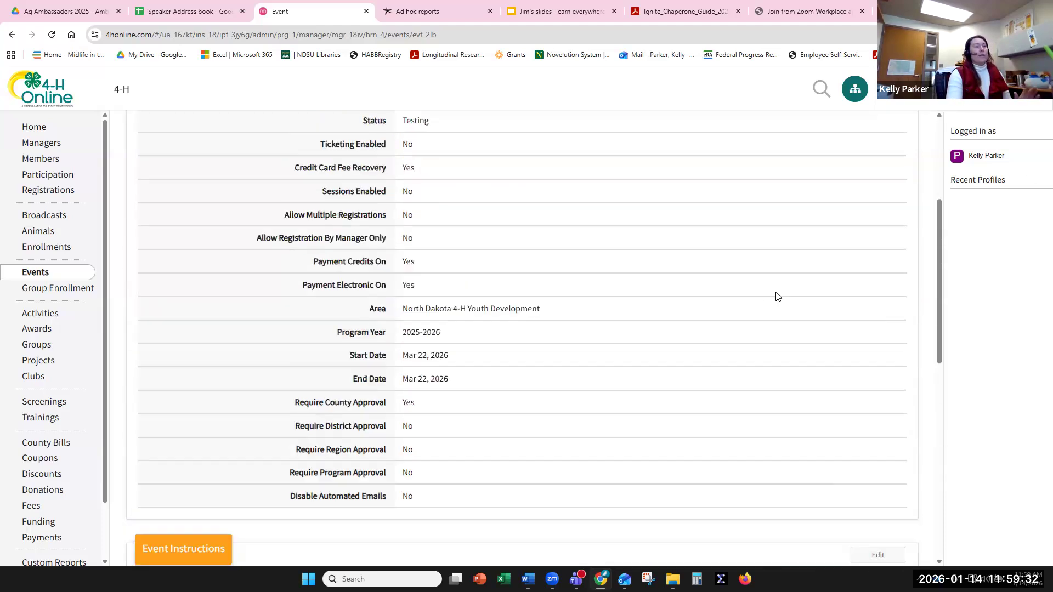
left_click(899, 130)
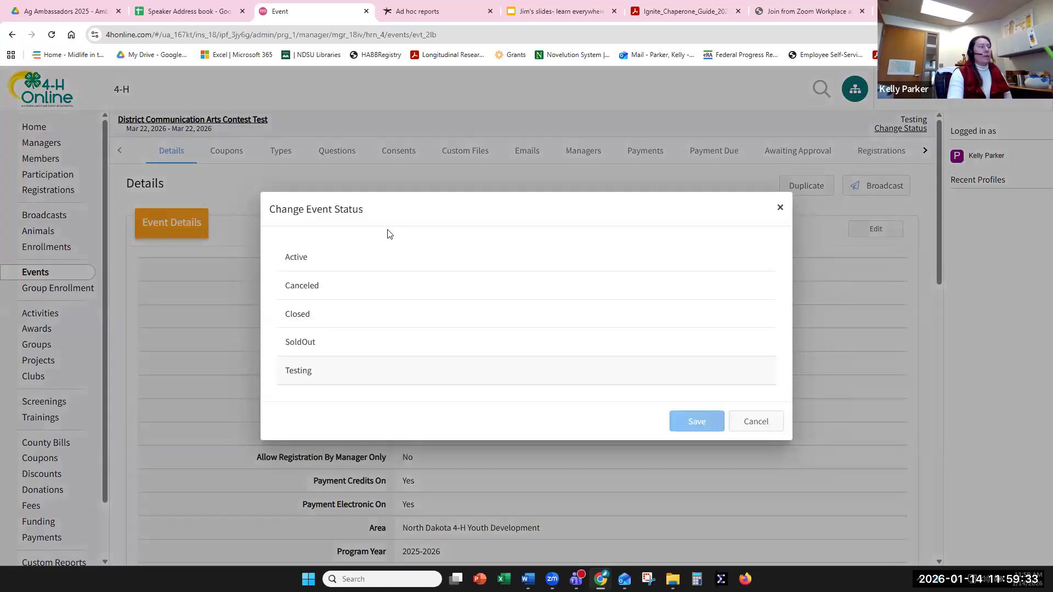
left_click(301, 259)
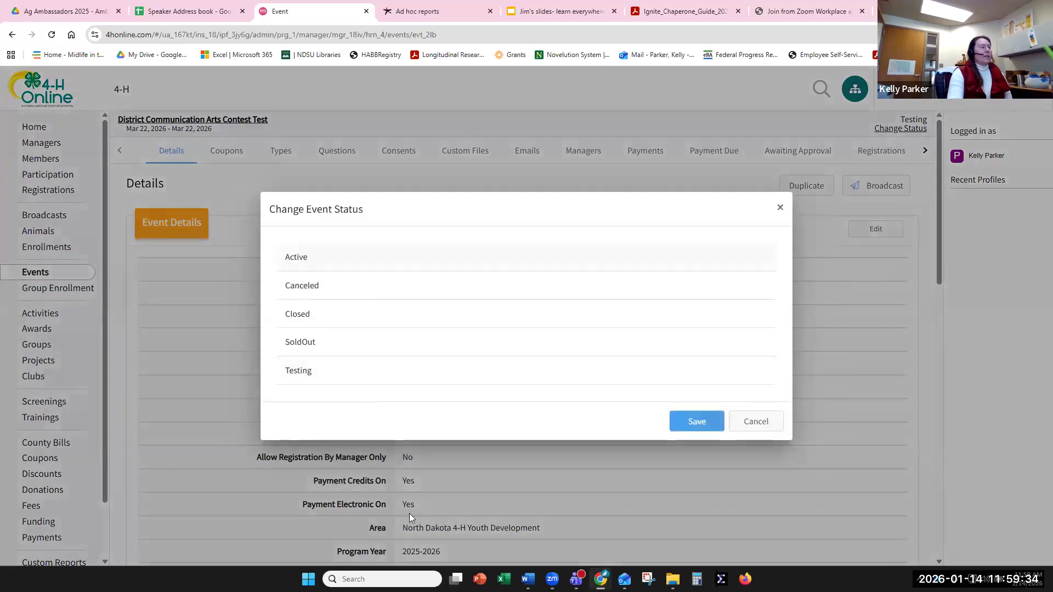
left_click(696, 423)
left_click(829, 13)
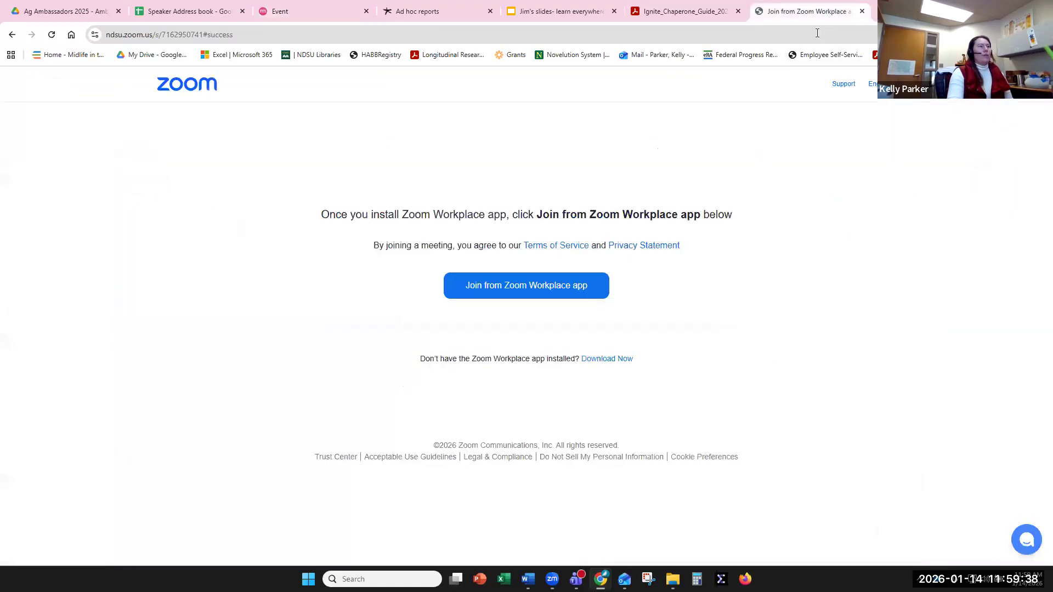
left_click(817, 33)
type("https://districtcommartstest.4honline.com")
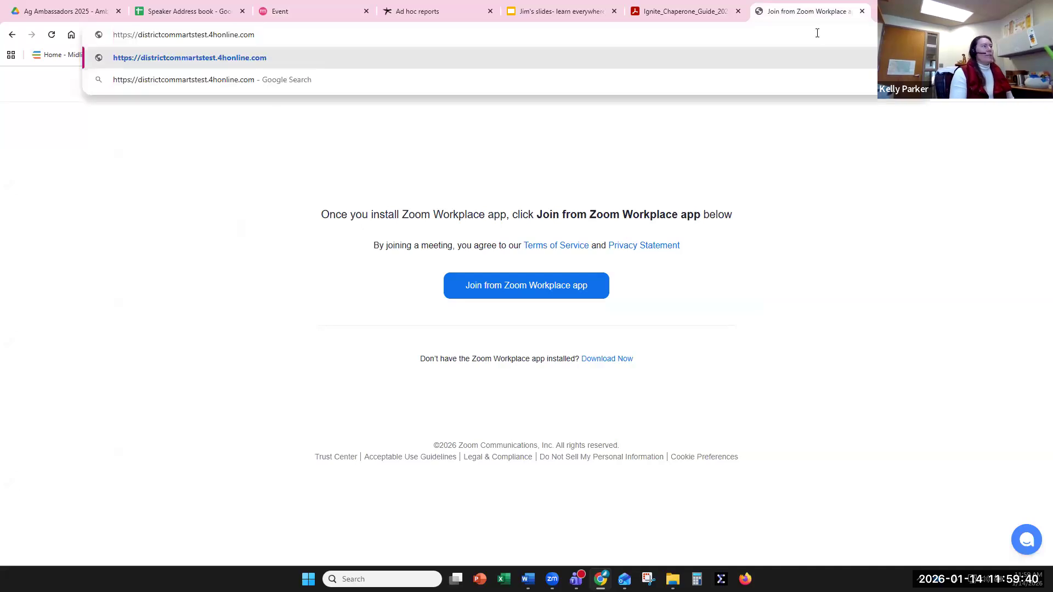
key("Return")
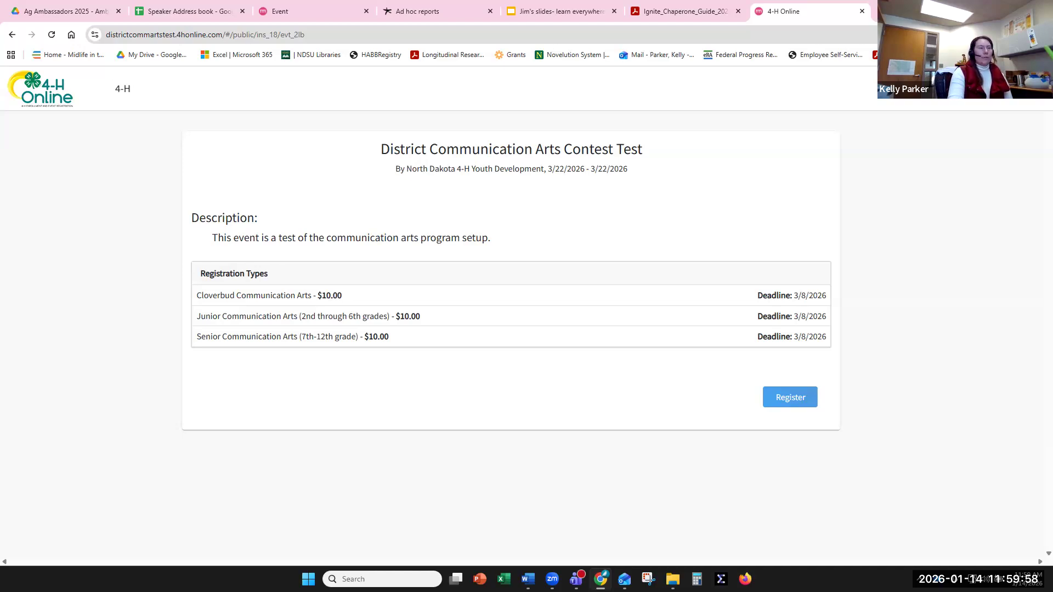
- Create a QR code for the event's public registration page and copy it
left_click(1042, 35)
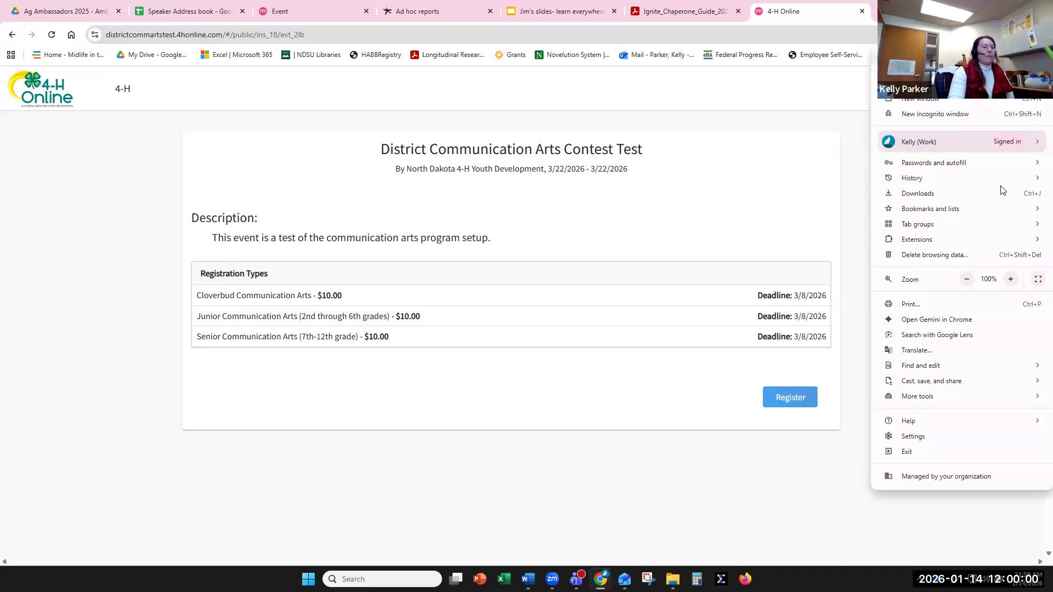
mouse_move(944, 387)
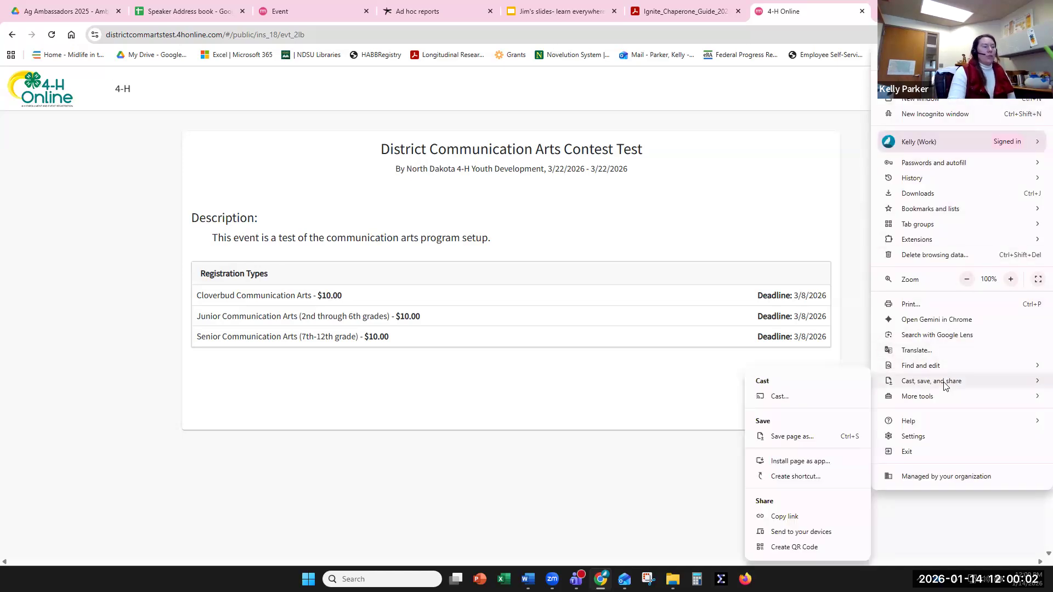
left_click(778, 548)
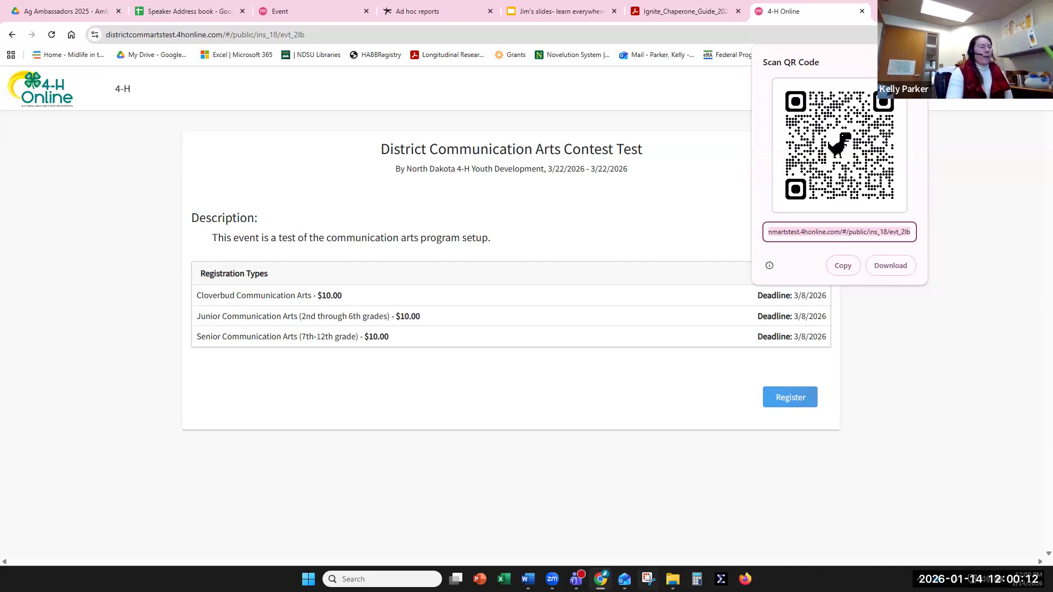
- Switch to Word, paste the QR code into a new blank document, and return to the browser
mouse_move(528, 579)
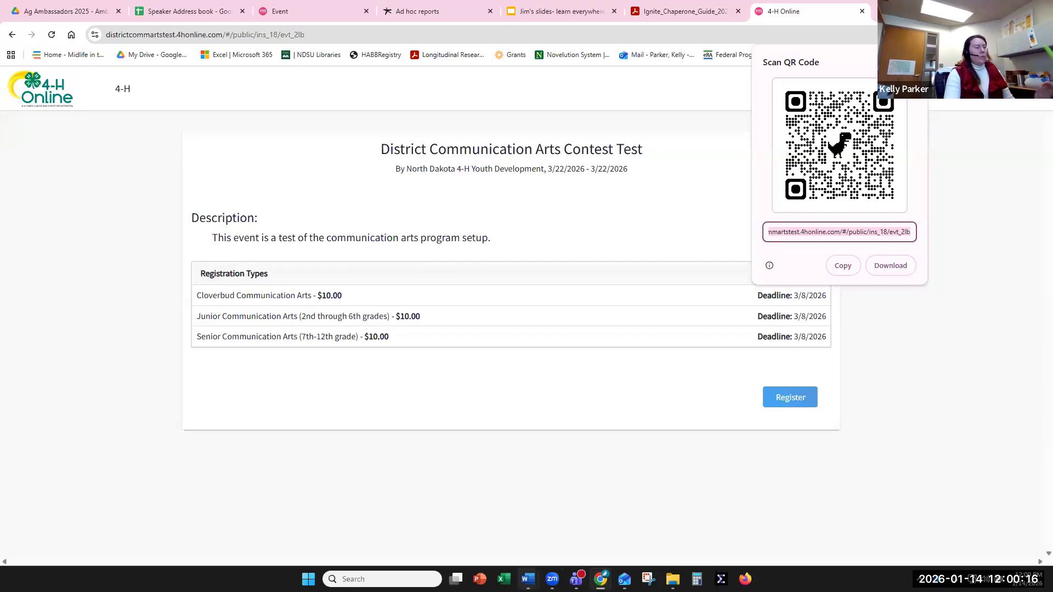
left_click(529, 579)
left_click(587, 524)
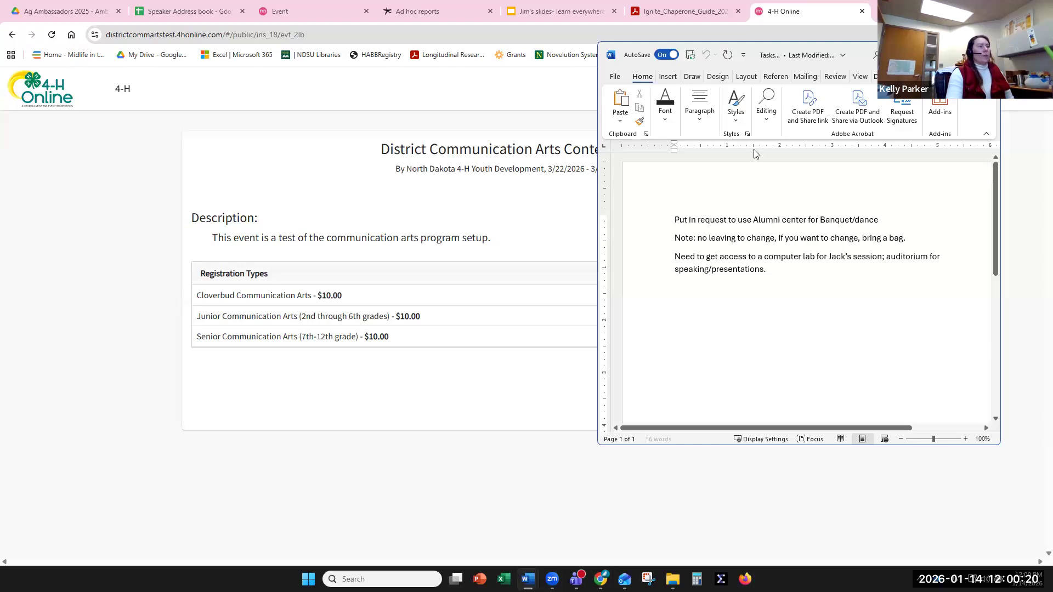
key("ctrl+n")
key("ctrl+v")
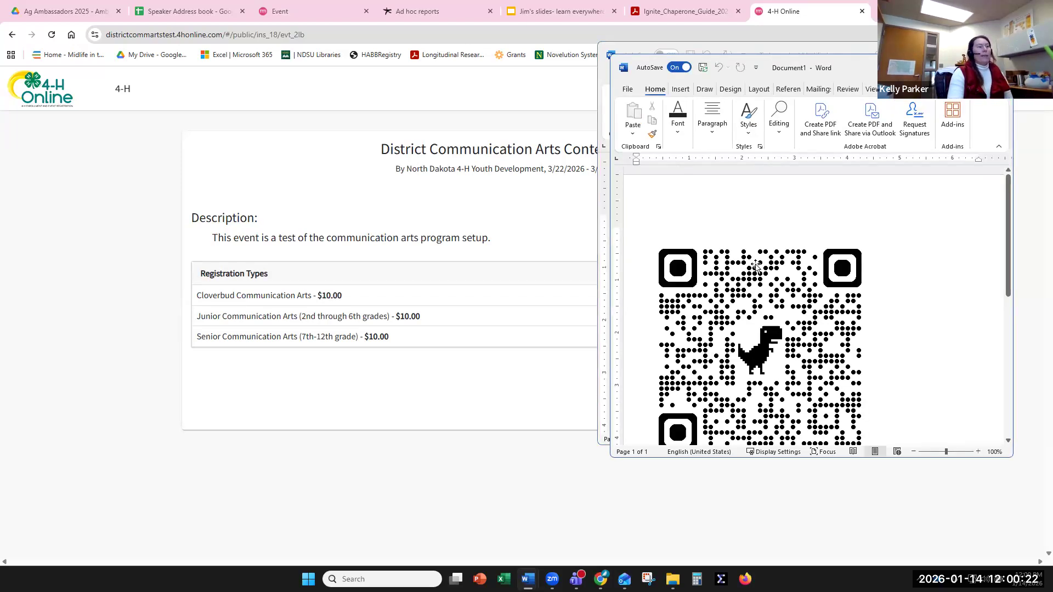
left_click(749, 261)
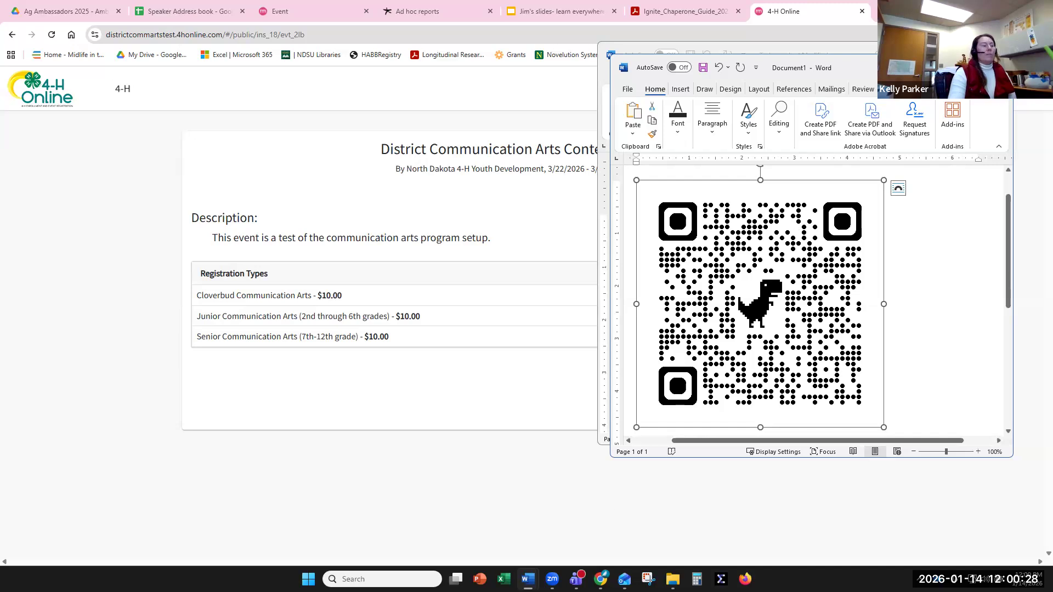
left_click(494, 407)
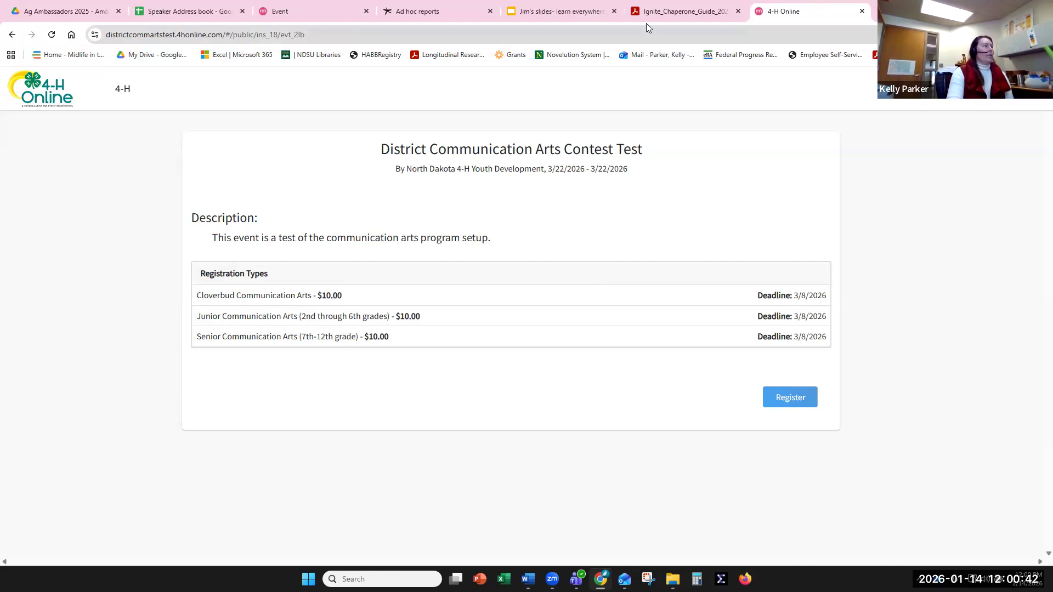
- Return to the event's management page and review the registration details of the Cloverbud, Junior and Senior Communication Arts types
left_click(308, 12)
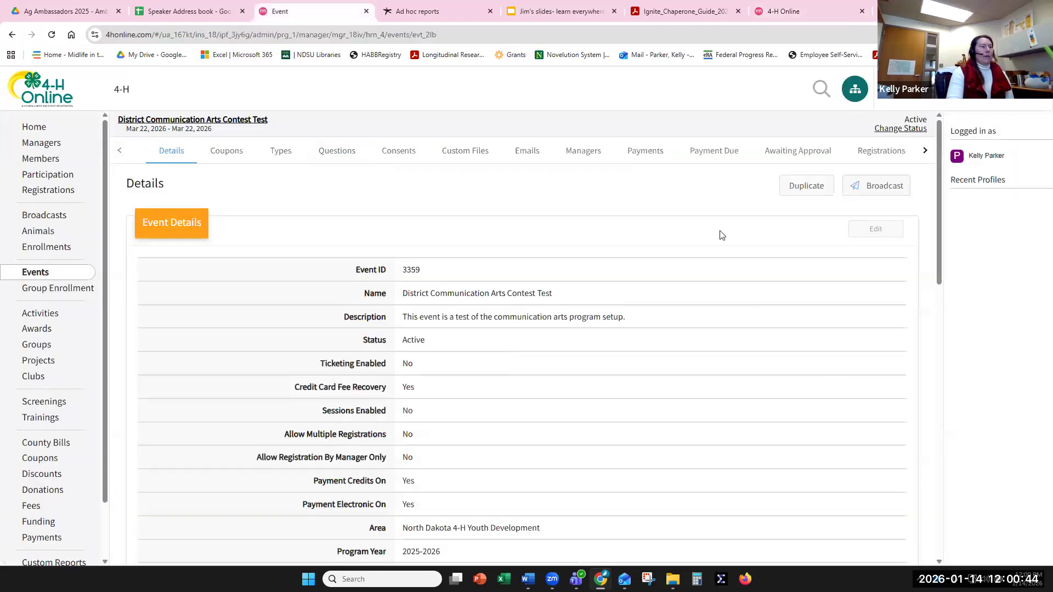
scroll(489, 313, "down", 5)
scroll(489, 312, "up", 5)
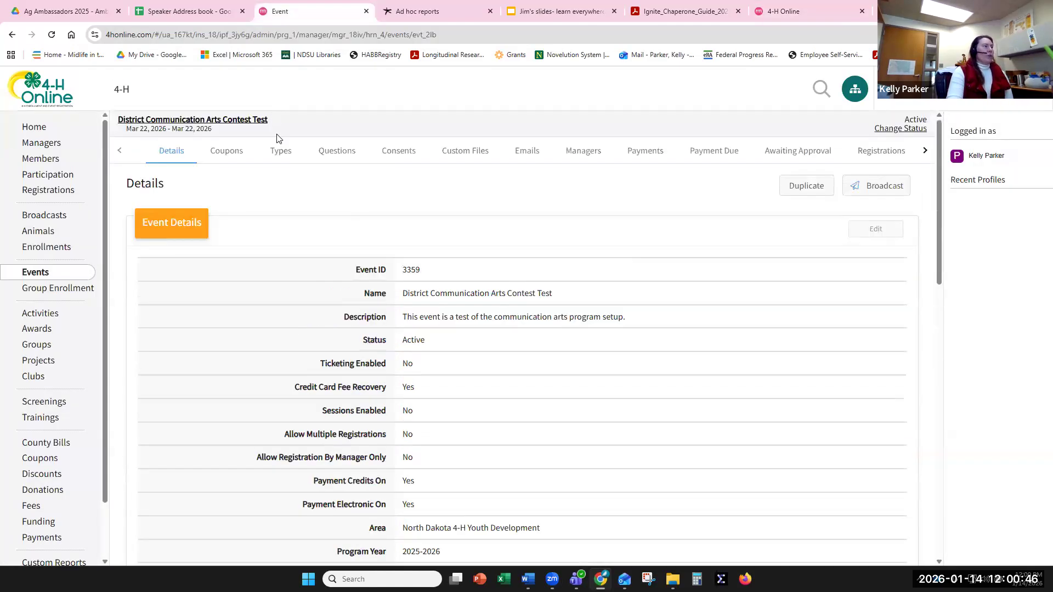
left_click(281, 151)
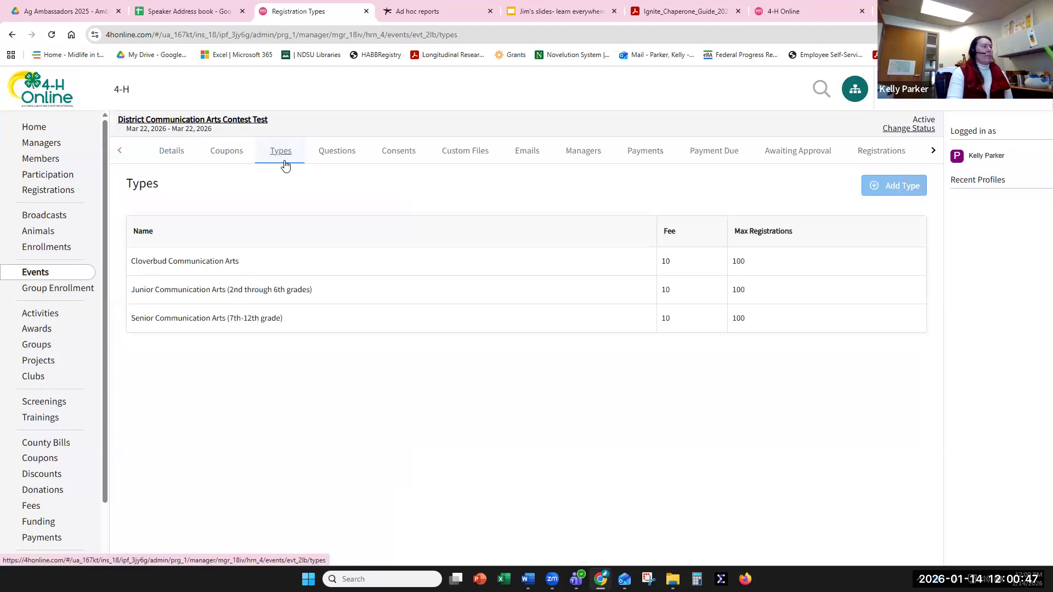
left_click(225, 269)
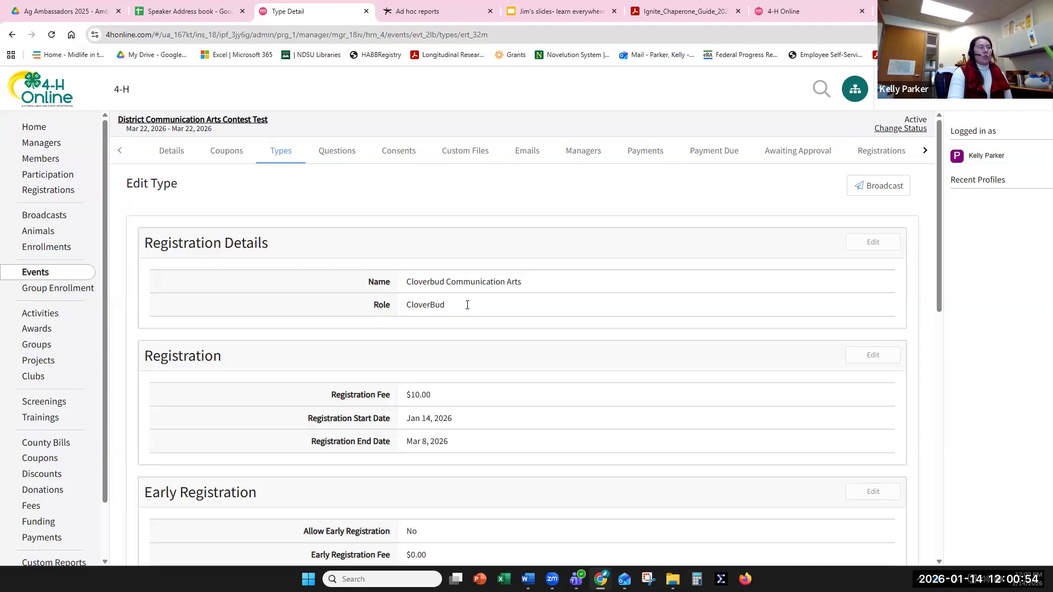
left_click(284, 157)
left_click(276, 290)
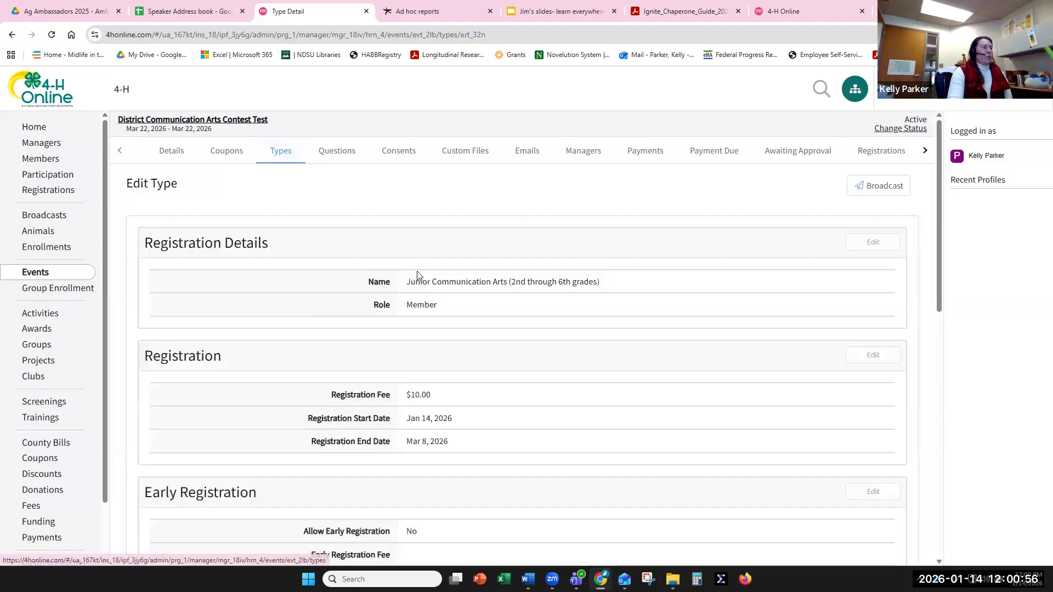
left_click(273, 158)
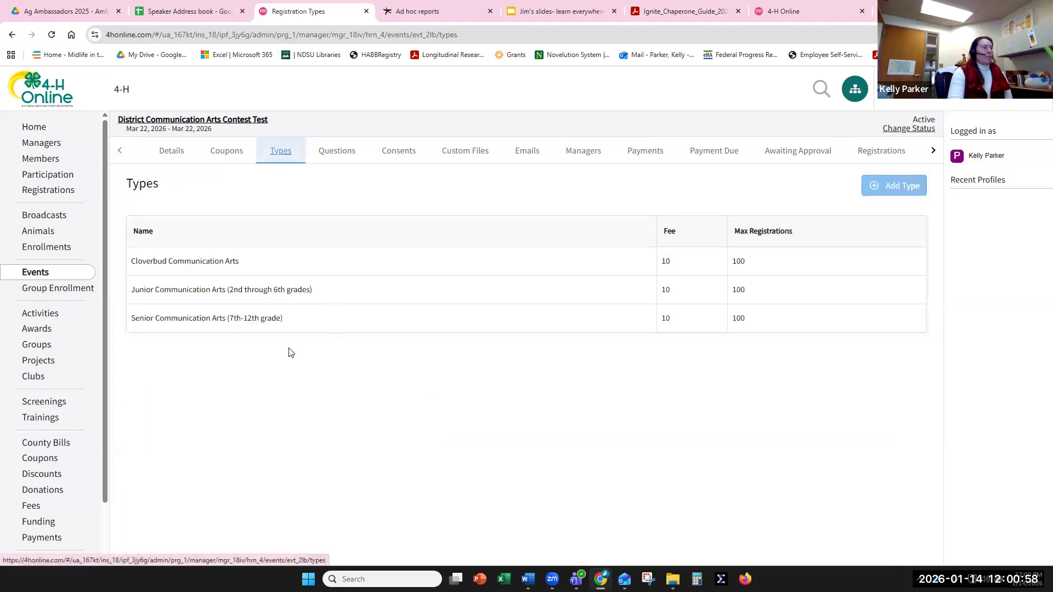
left_click(252, 325)
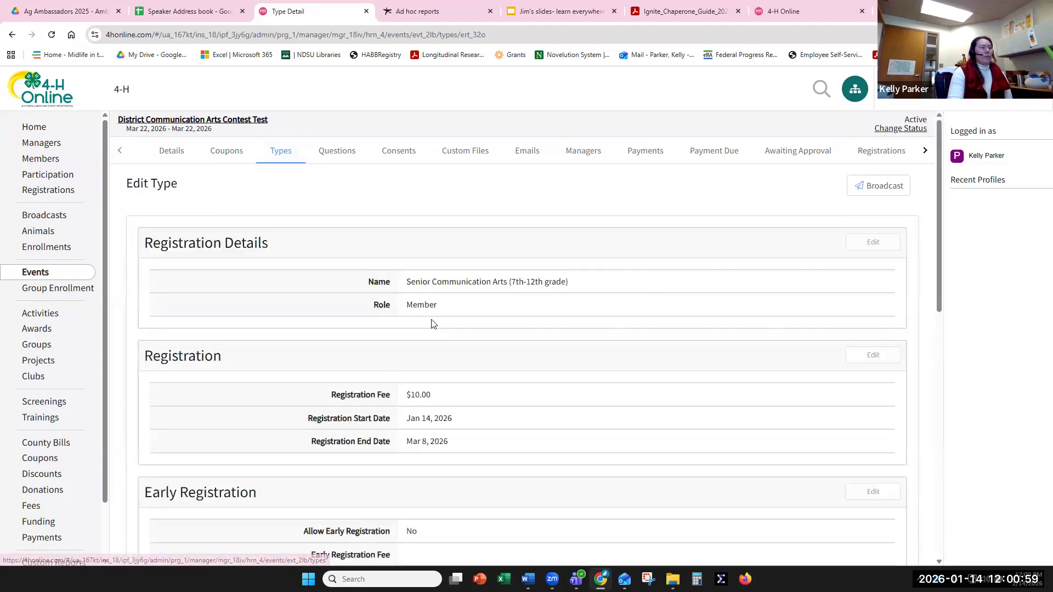
left_click(271, 156)
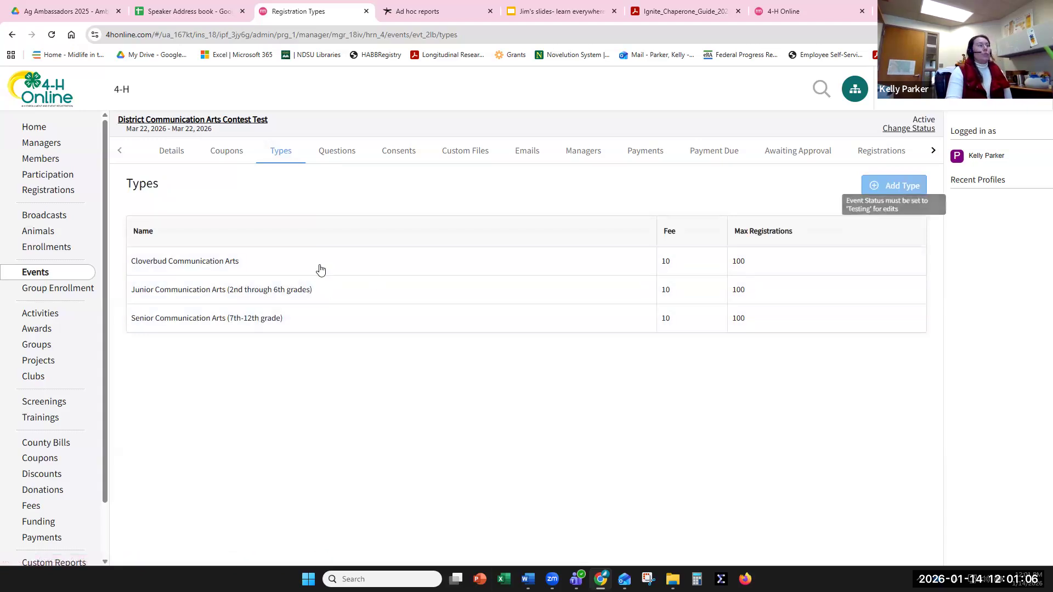
- Set the event's status to Testing and save it so the registration types can be edited
left_click(907, 130)
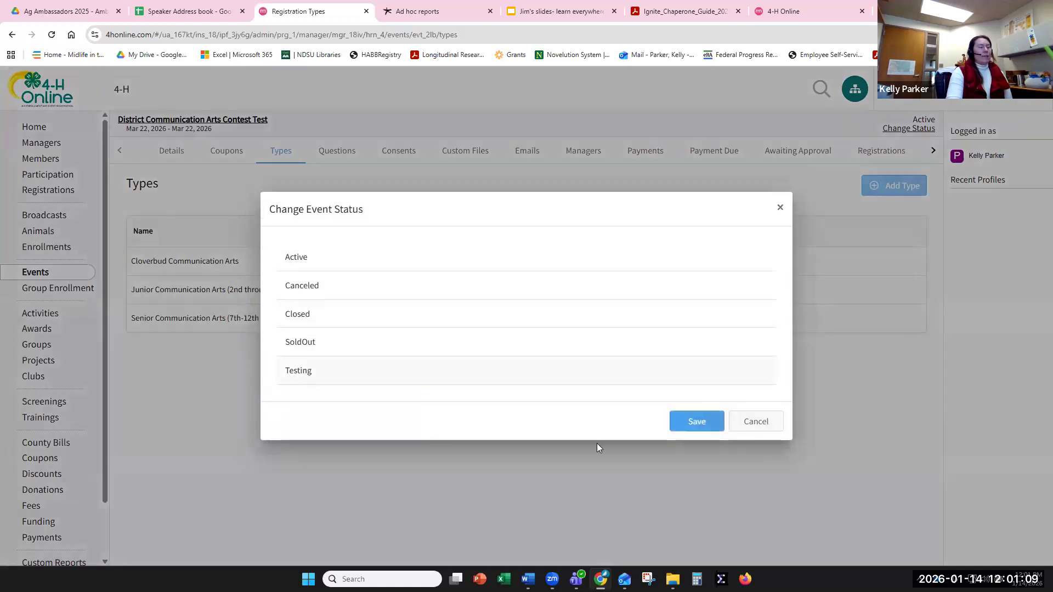
left_click(686, 422)
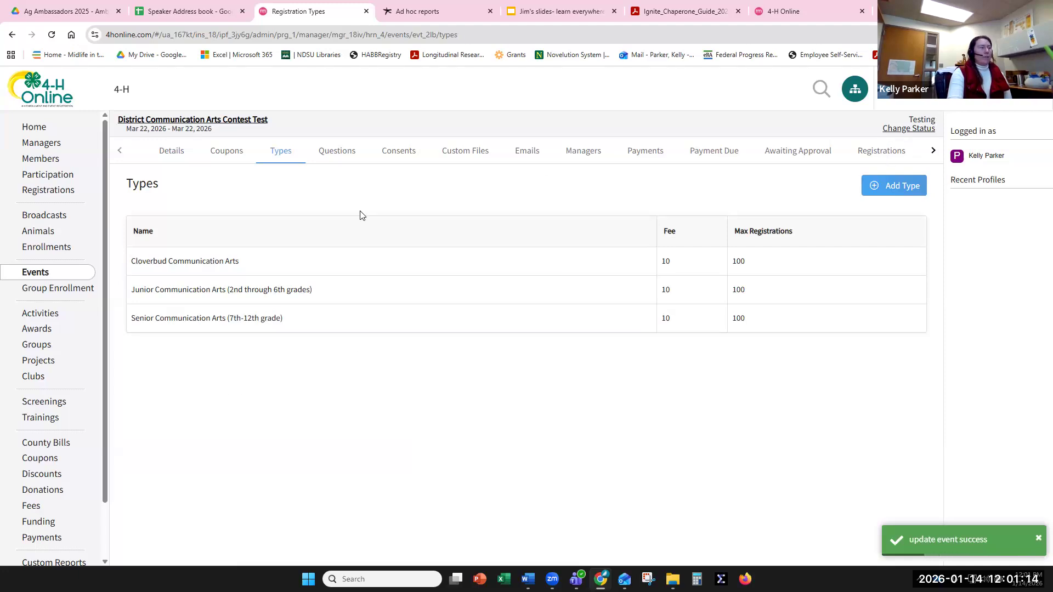
left_click(904, 185)
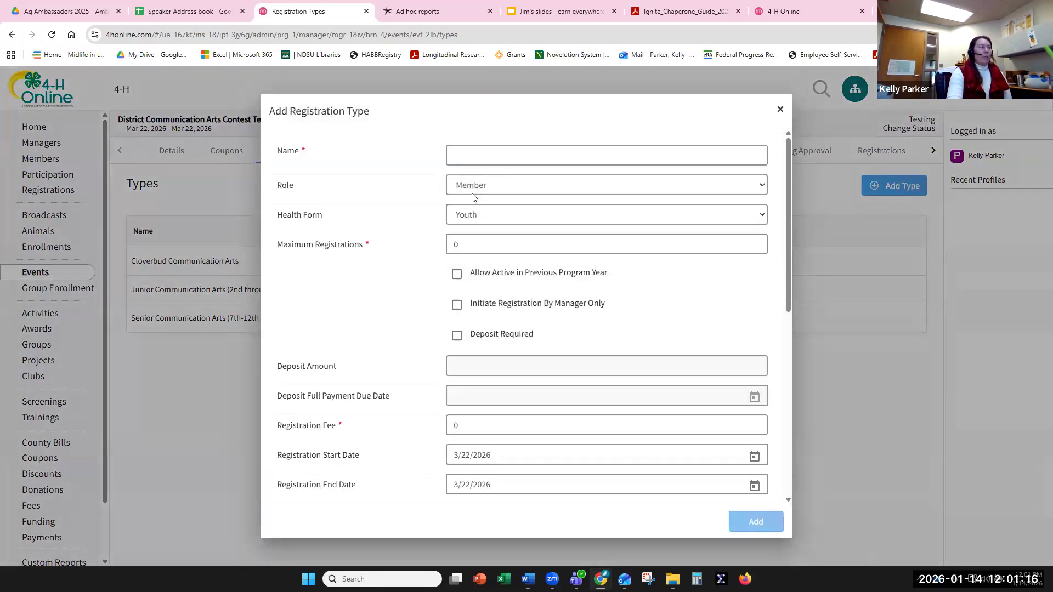
left_click(472, 192)
left_click(474, 250)
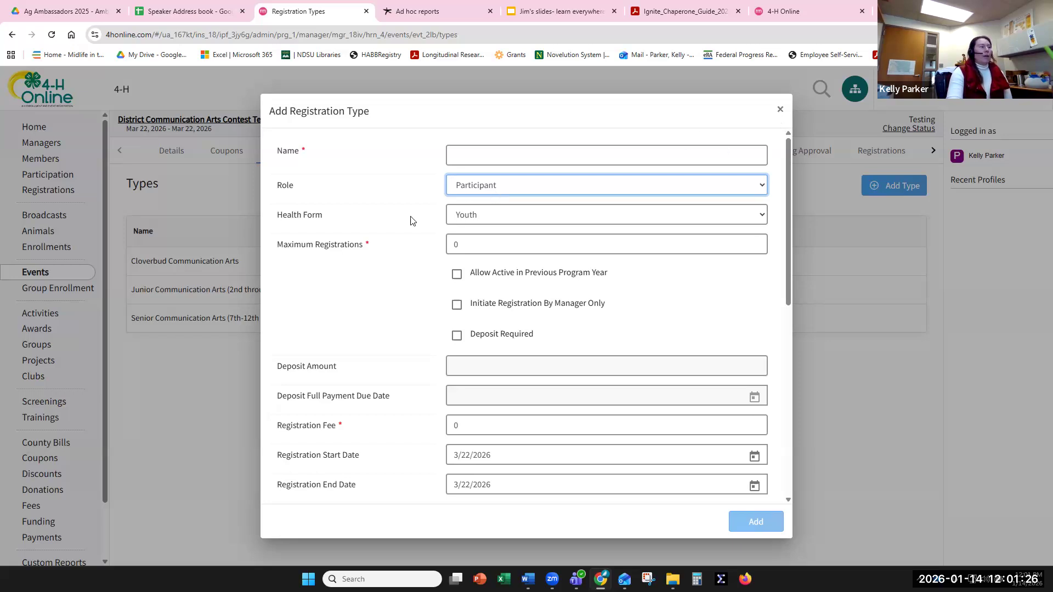
left_click(461, 190)
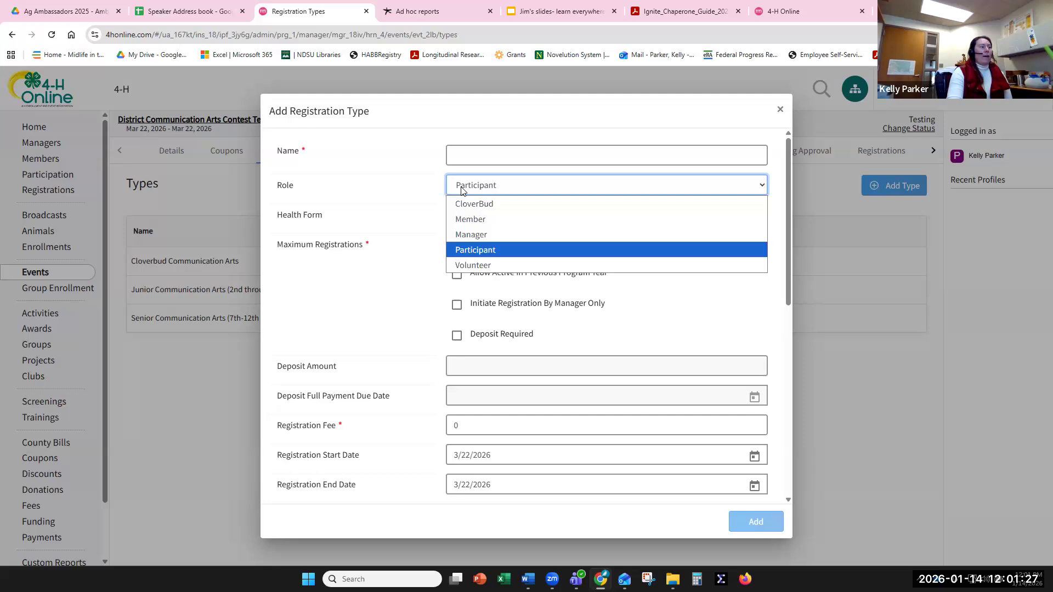
left_click(477, 266)
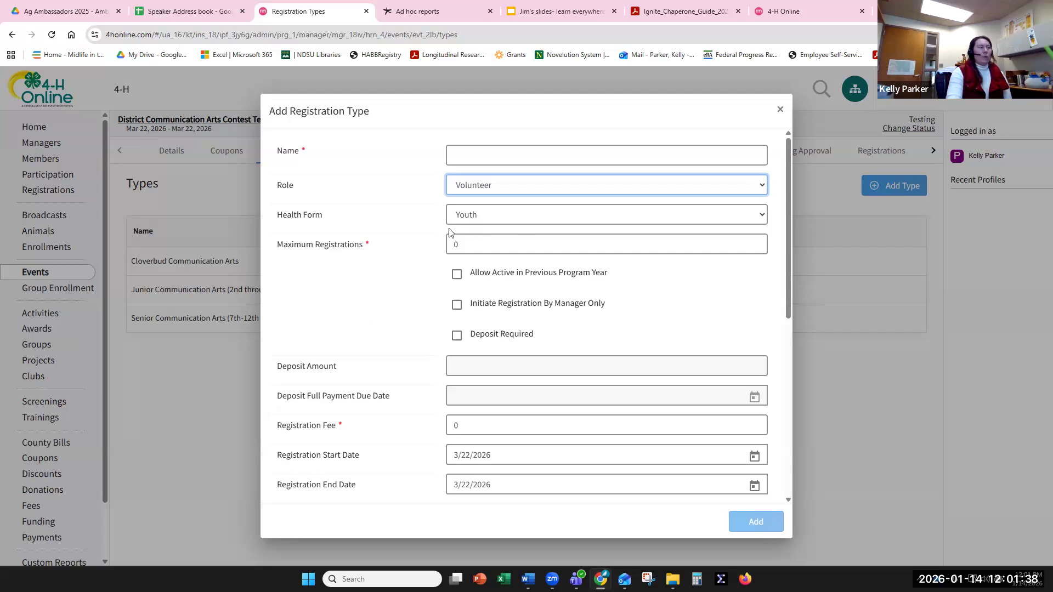
left_click(540, 244)
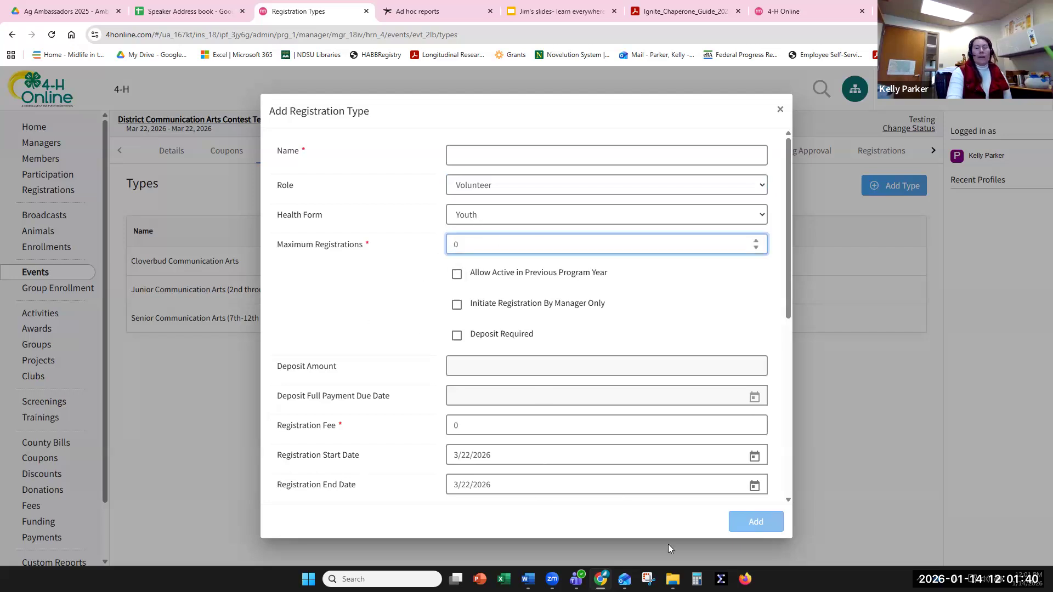
scroll(598, 387, "down", 7)
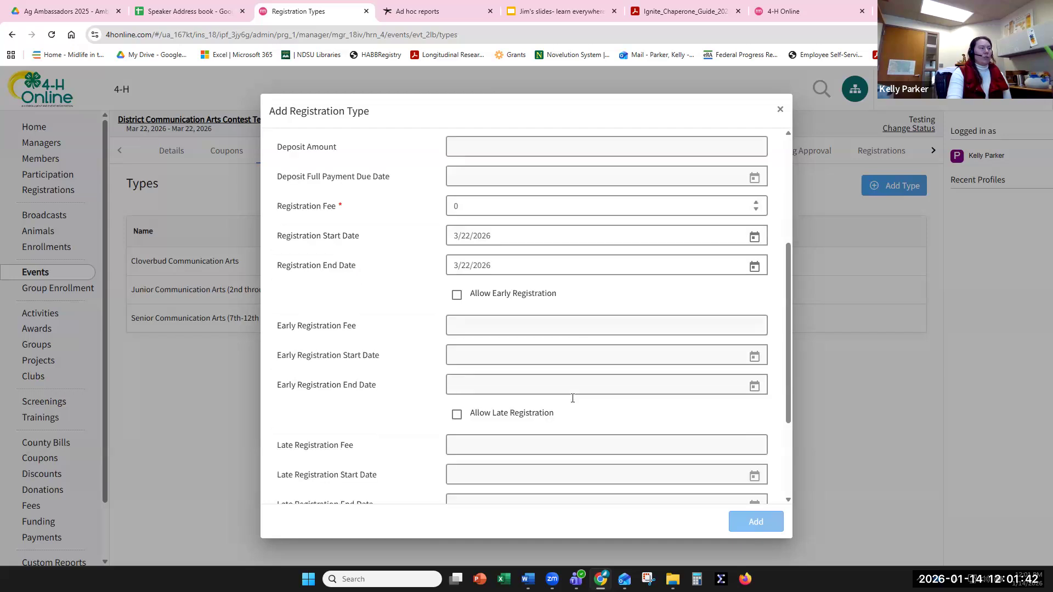
scroll(653, 312, "up", 6)
left_click(780, 109)
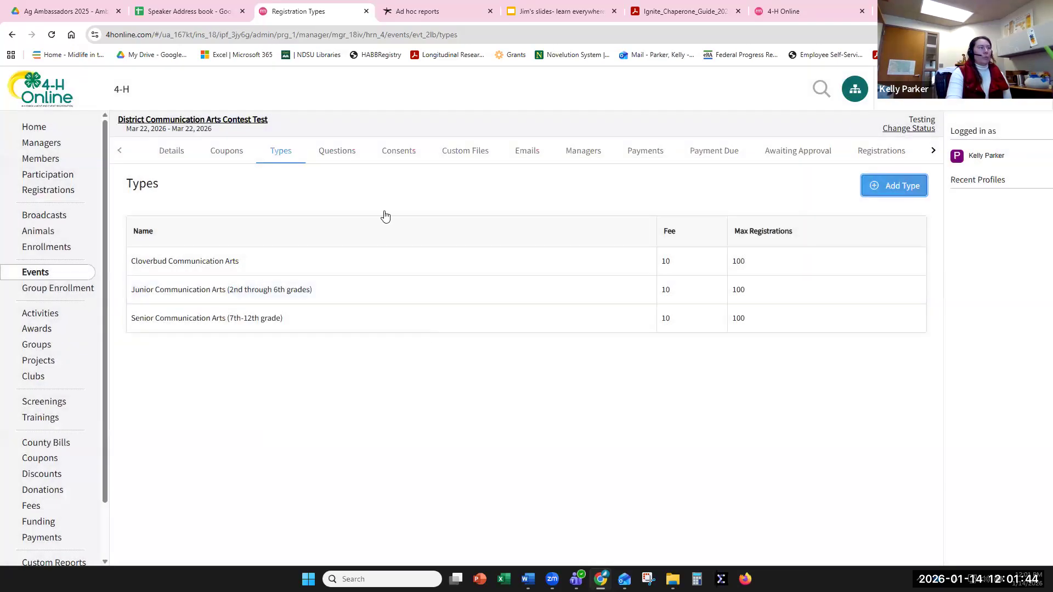
- Open the event's questions, and load My Drive in Google Drive in the tab showing the public event page
left_click(341, 158)
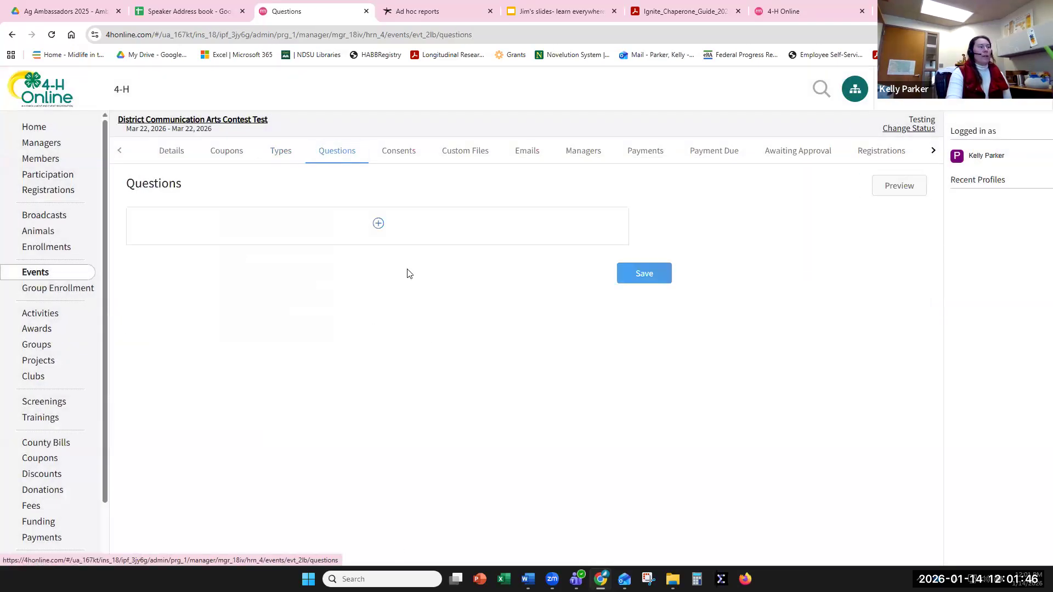
left_click(835, 8)
left_click(820, 32)
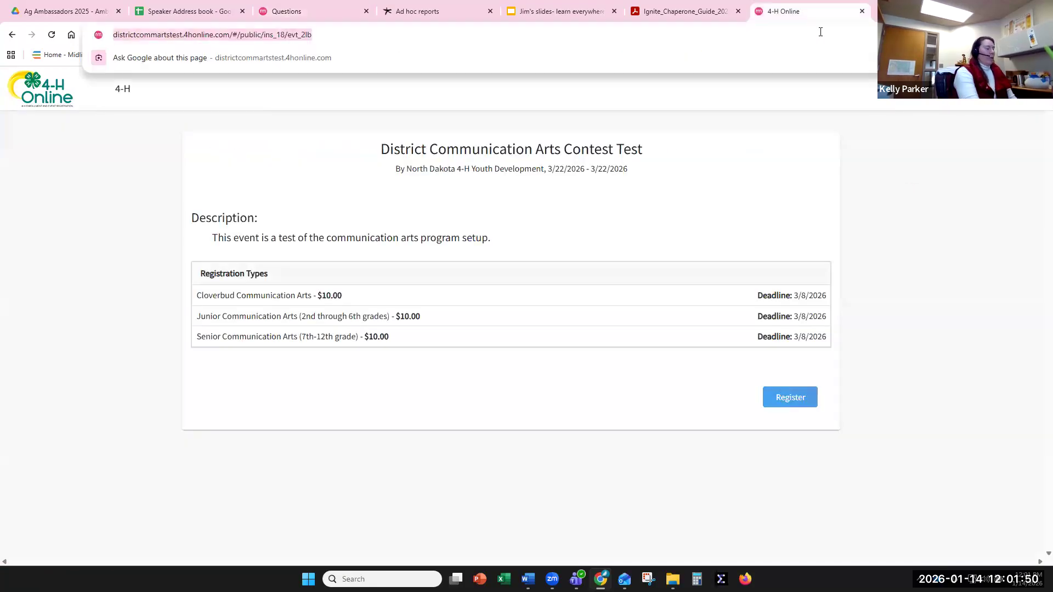
type("BA800")
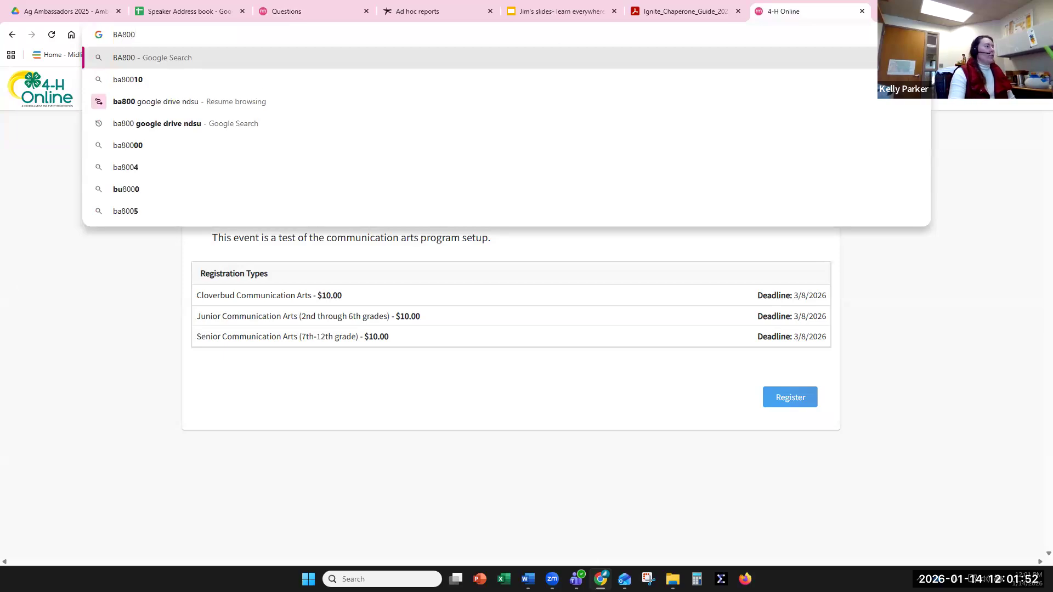
left_click(108, 302)
left_click(149, 57)
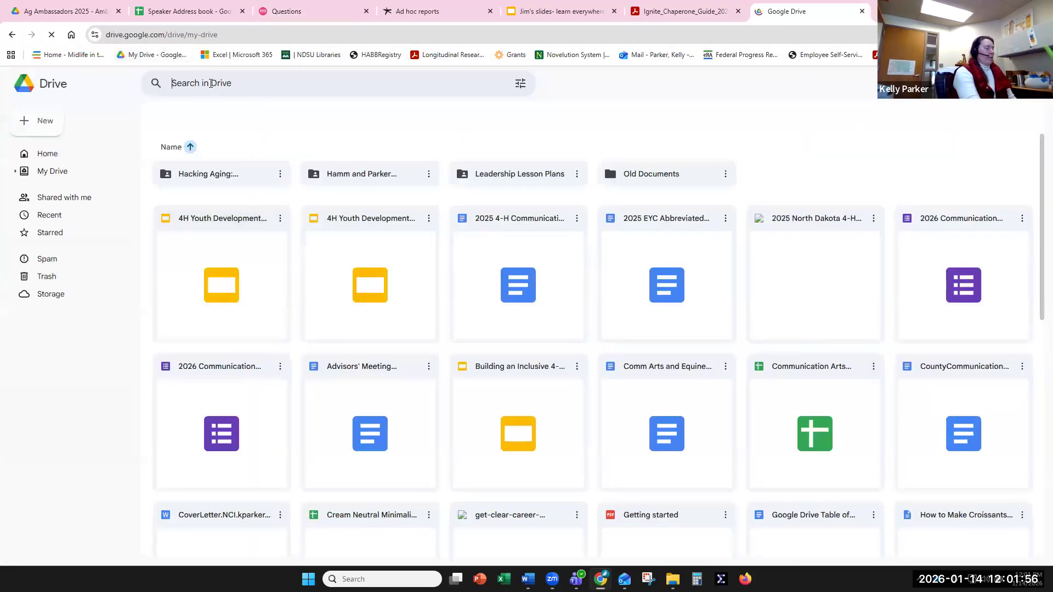
- Search Drive for BA800 and open the Guidelines for 4-H Public Presentations in Communication Arts PDF
type("BA800")
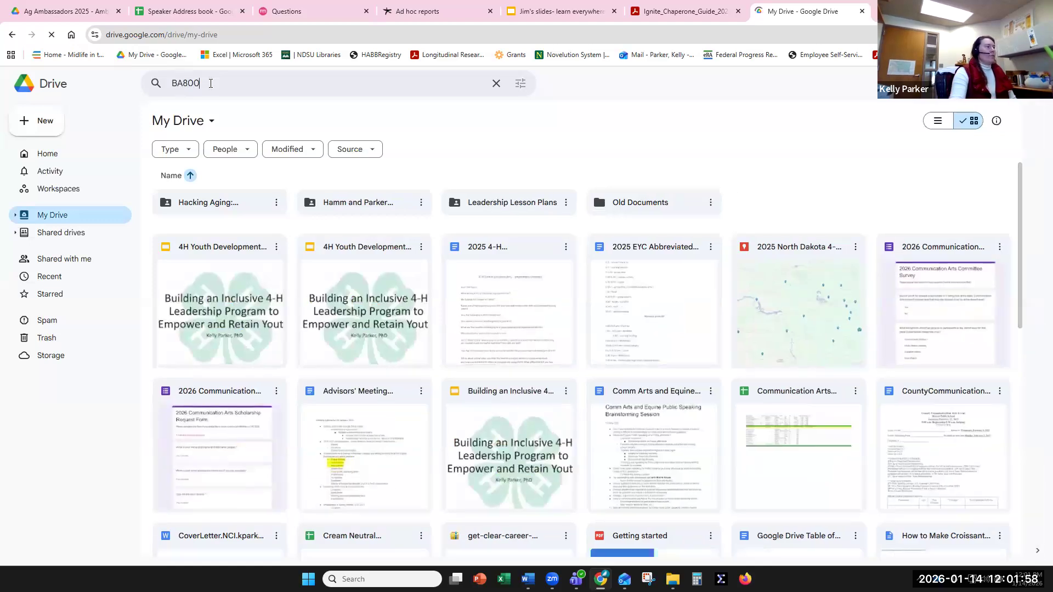
key("Return")
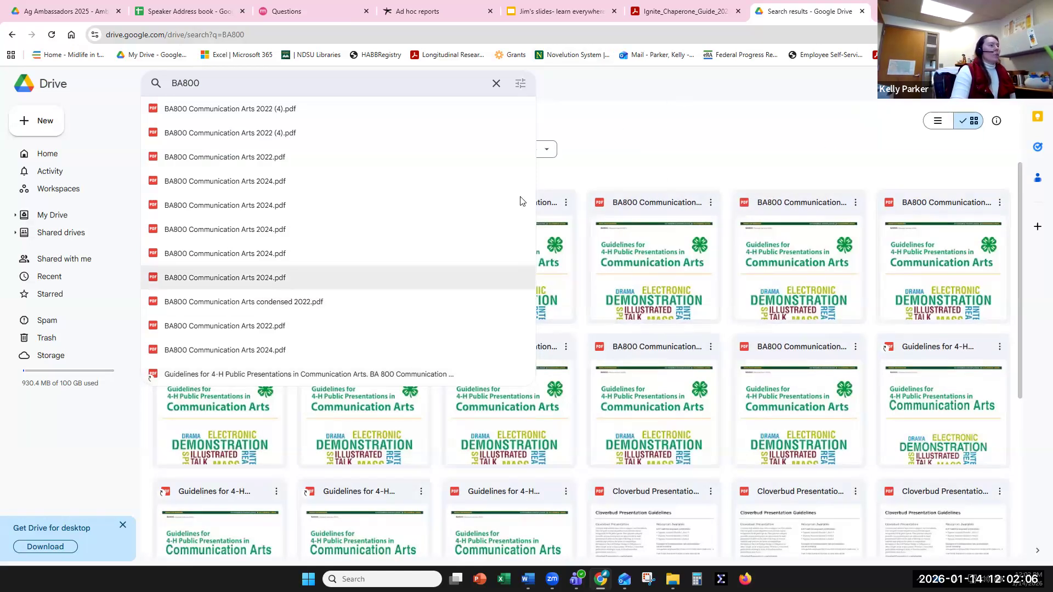
left_click(496, 82)
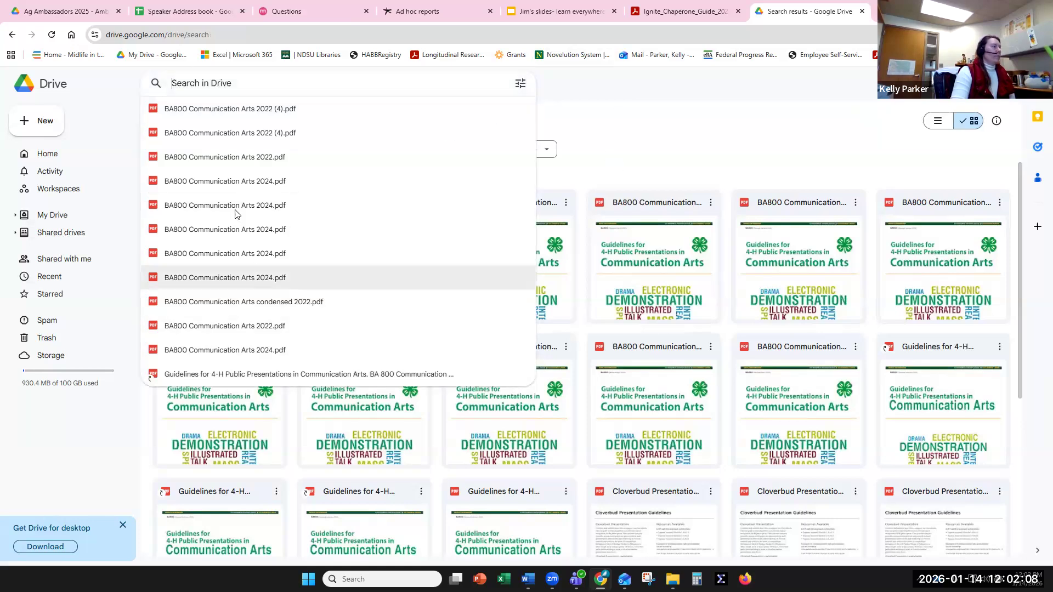
left_click(240, 282)
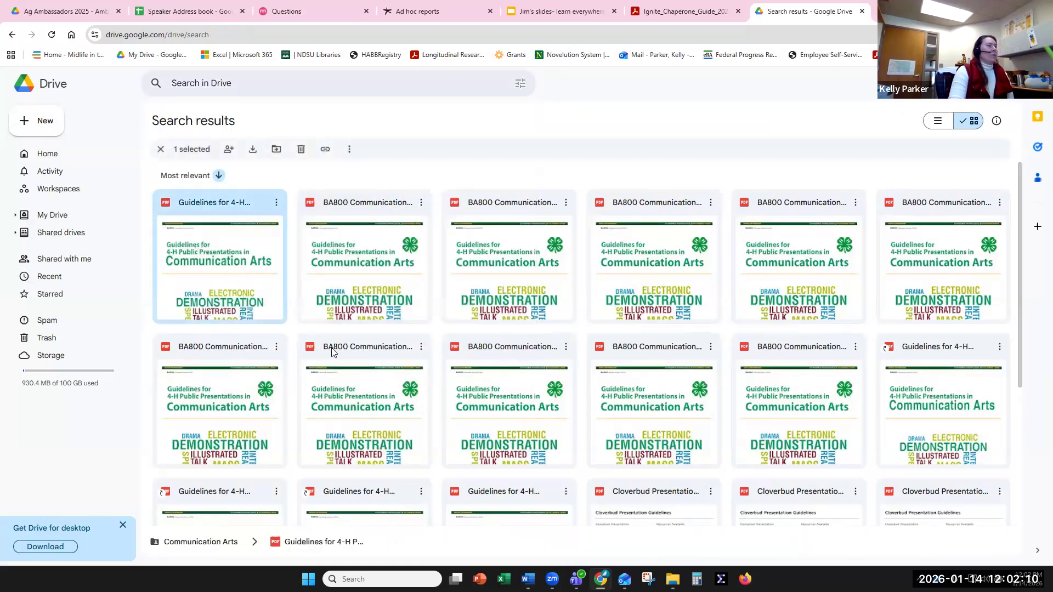
double_click(205, 277)
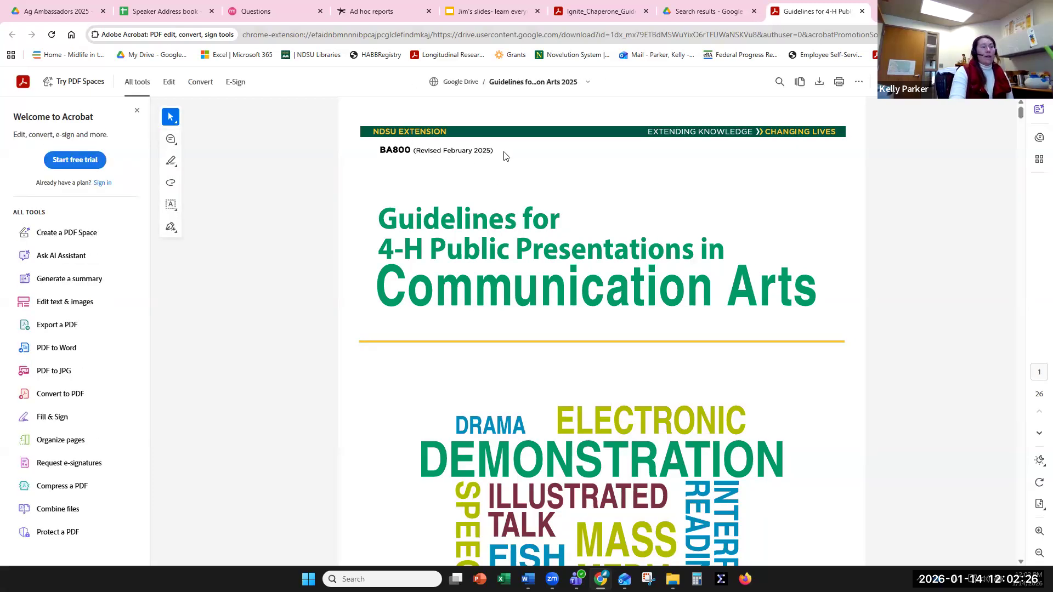
- Look through the guidelines PDF for the section on categories in district and state 4-H Communication Arts competitions
scroll(625, 296, "down", 12)
scroll(625, 296, "down", 9)
scroll(626, 296, "up", 3)
scroll(607, 240, "down", 1)
scroll(607, 240, "down", 7)
scroll(705, 252, "down", 6)
scroll(705, 252, "down", 10)
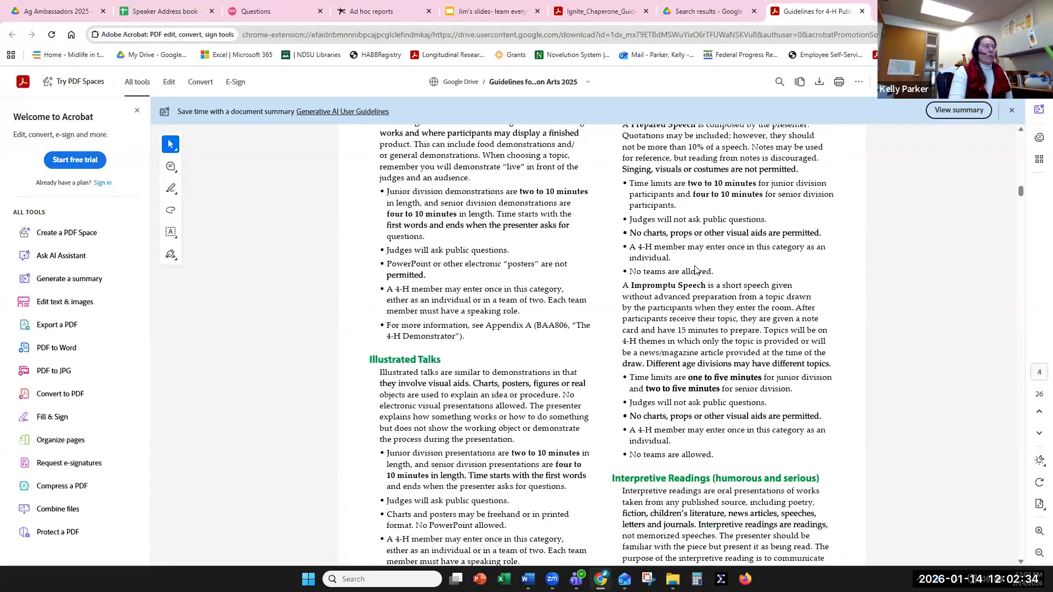
scroll(485, 407, "up", 4)
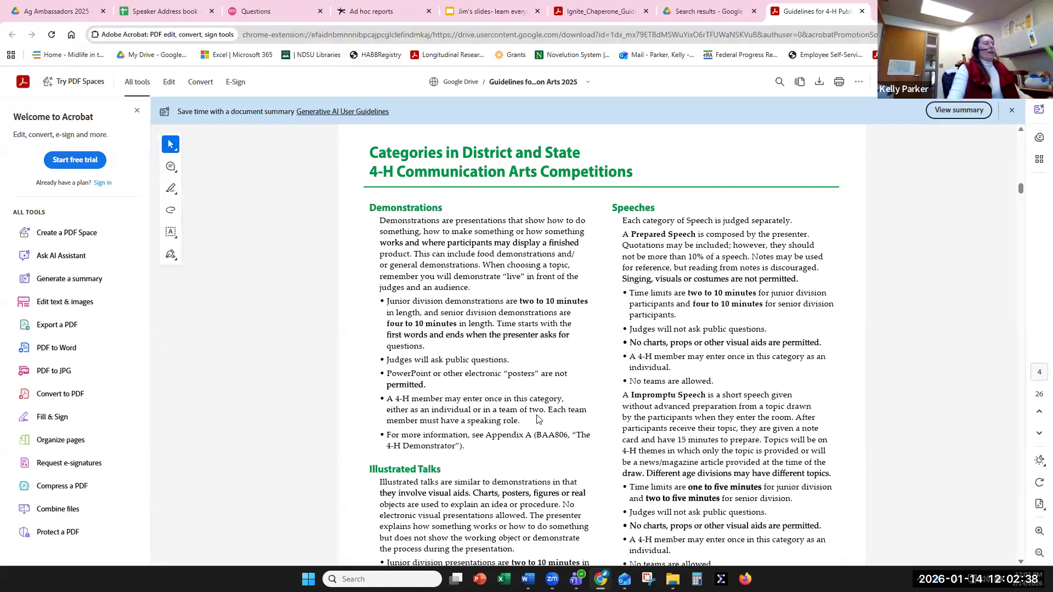
- Split the guidelines PDF into its own window and tile it side by side with the main browser window
left_click_drag(830, 12, 82, 35)
left_click_drag(916, 10, 1050, 55)
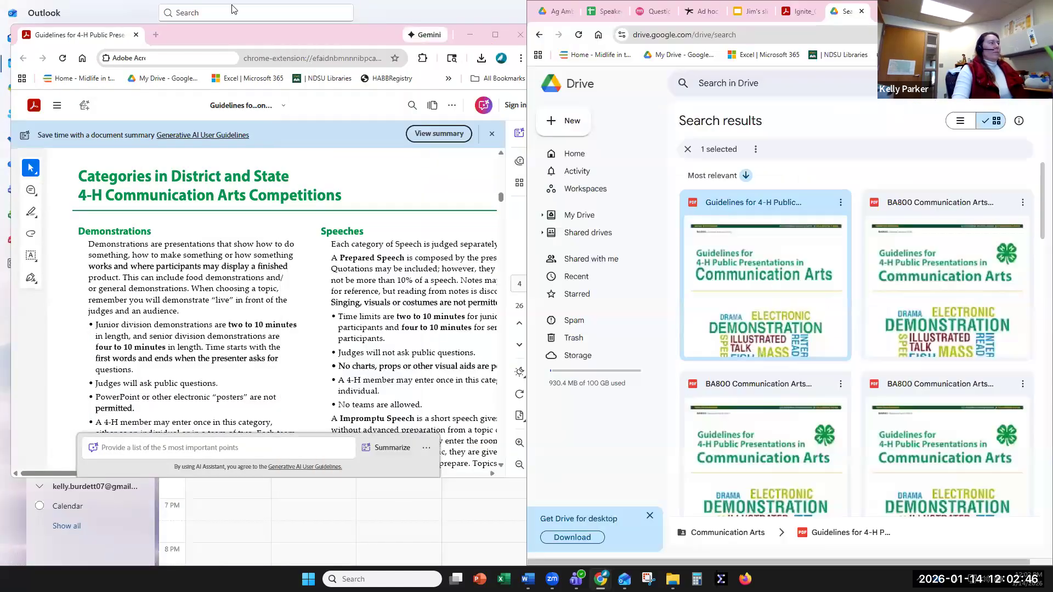
left_click(84, 183)
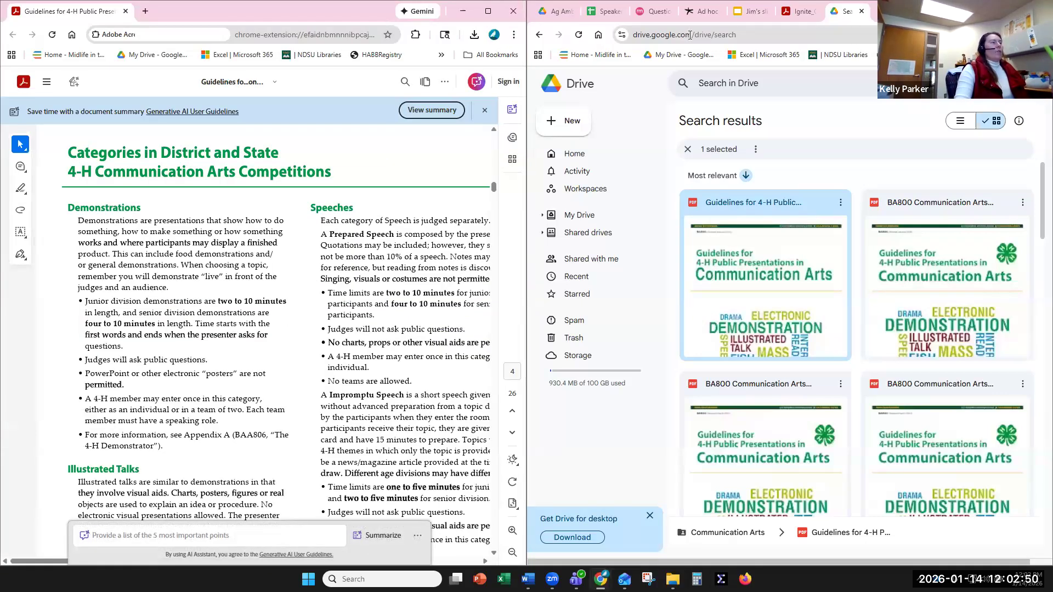
- Return to the event's Questions page and add a Multiple Choice control
left_click(658, 11)
left_click(765, 224)
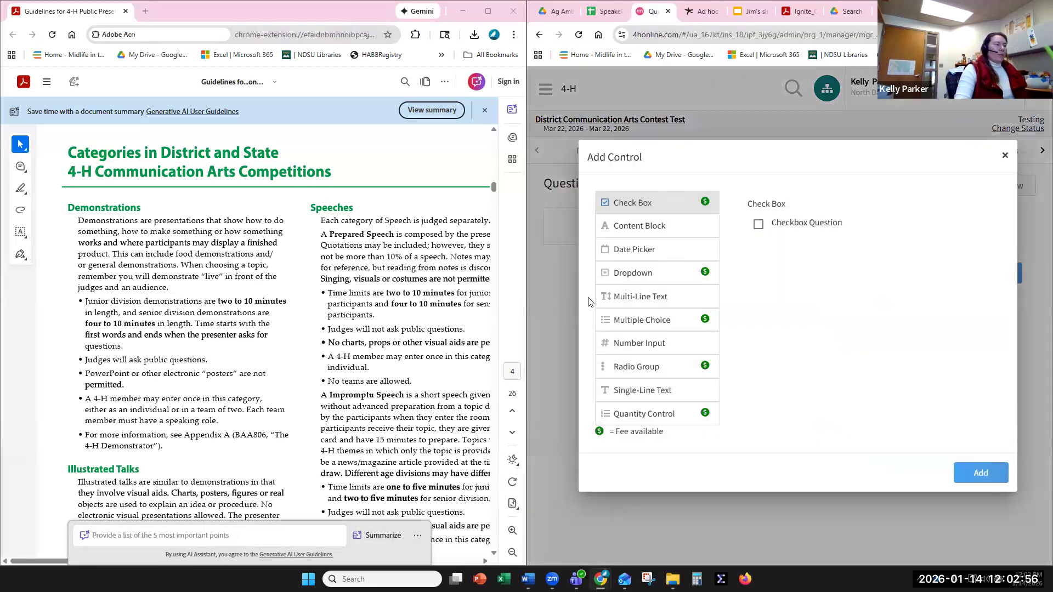
left_click(641, 322)
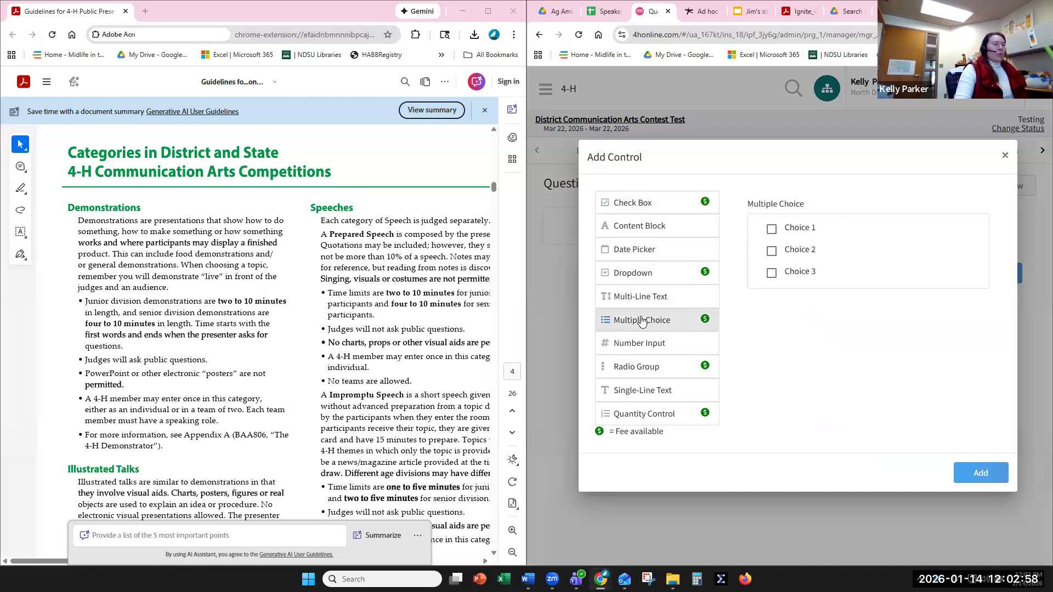
left_click(975, 472)
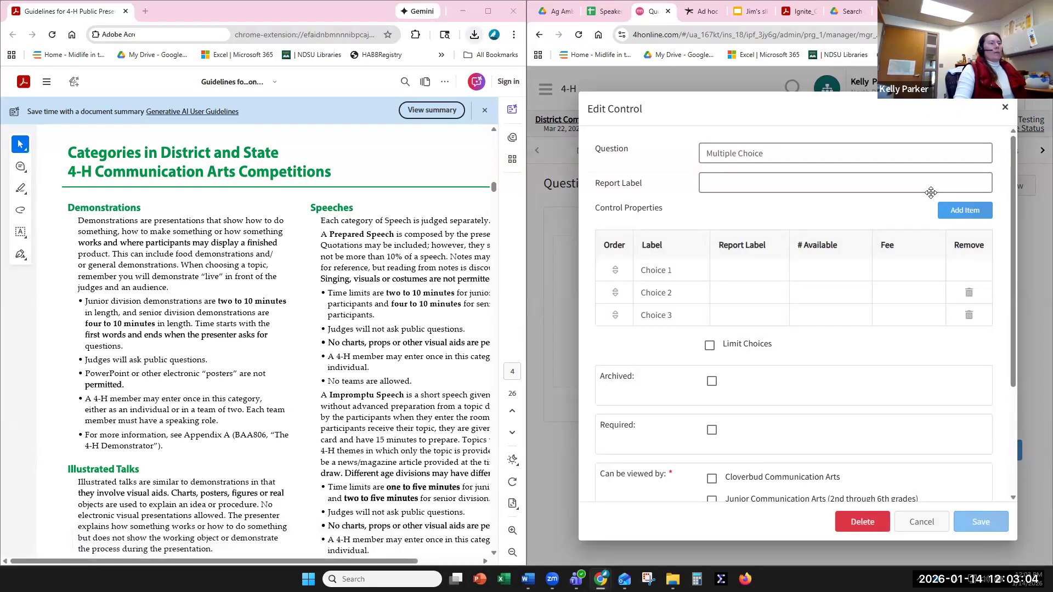
- Set the question to "Which category are you participating in? (pick up to 2 events)" with the report label "Categories"
left_click(670, 158)
type("Which")
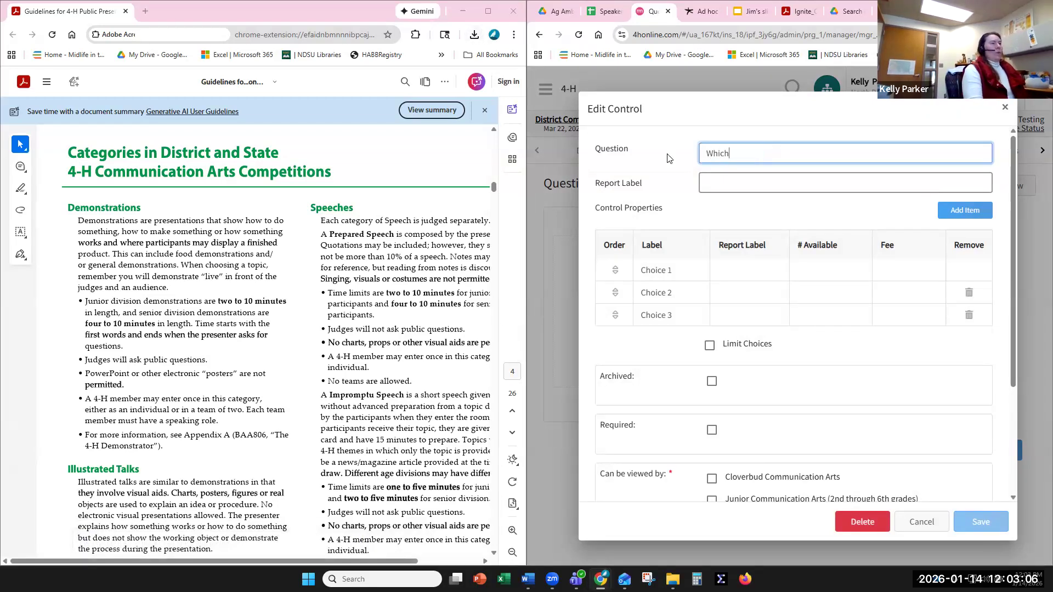
type(" category ")
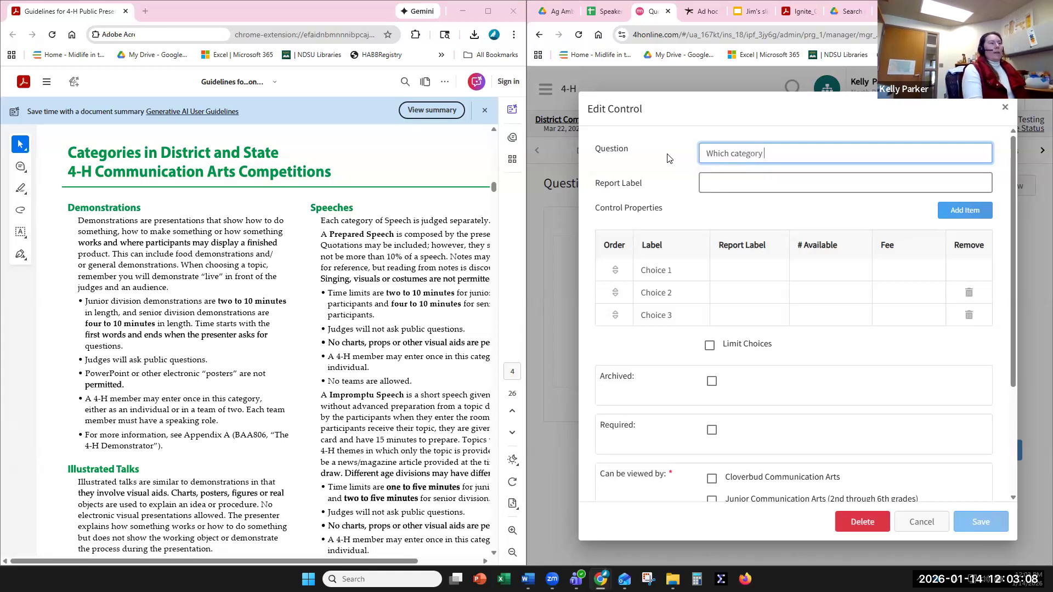
type("are y")
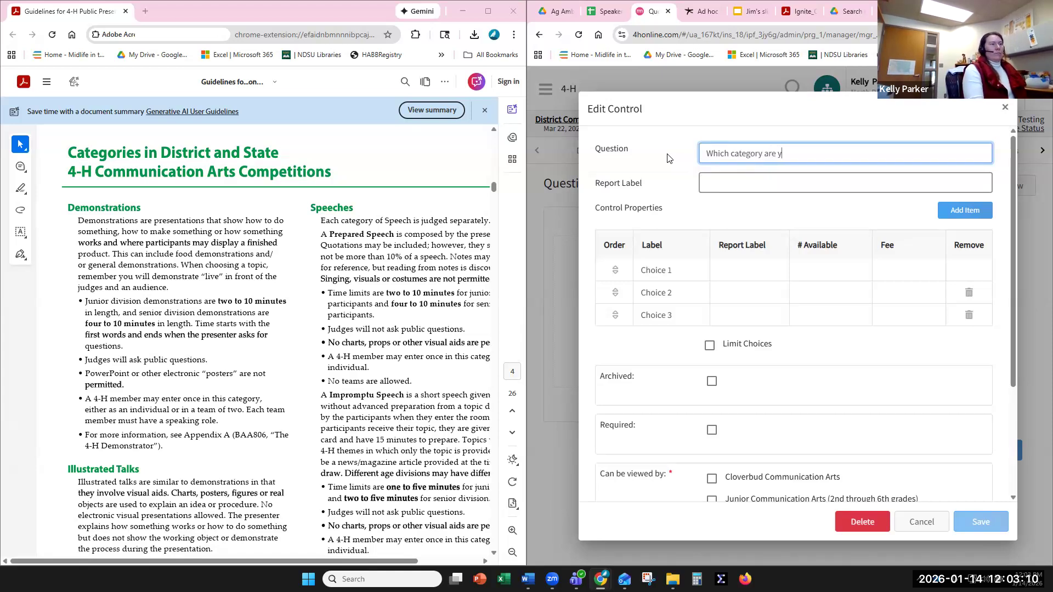
type("ou participating in?")
key("Tab")
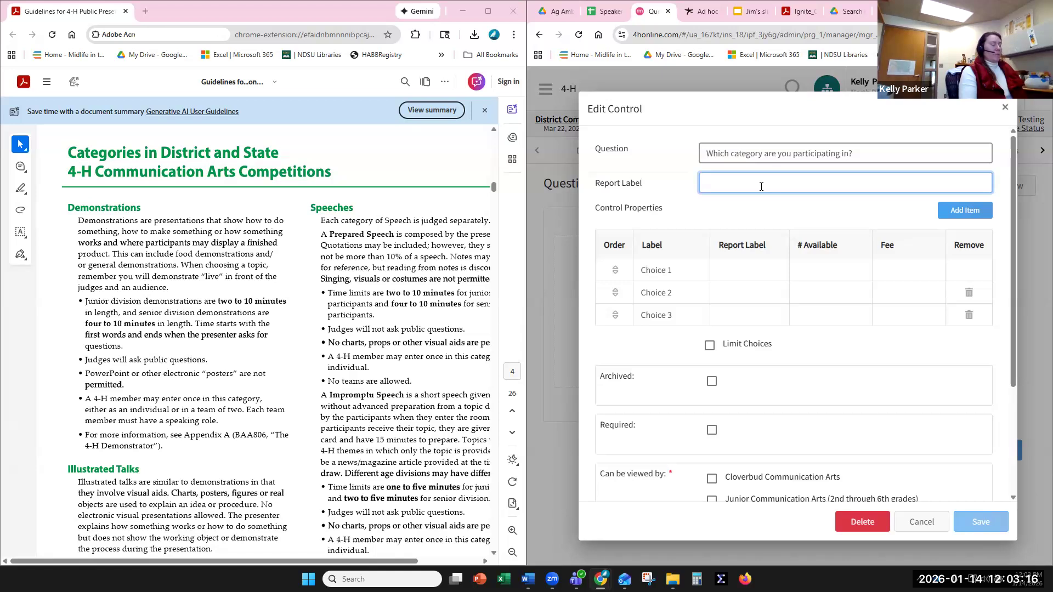
type("Categories")
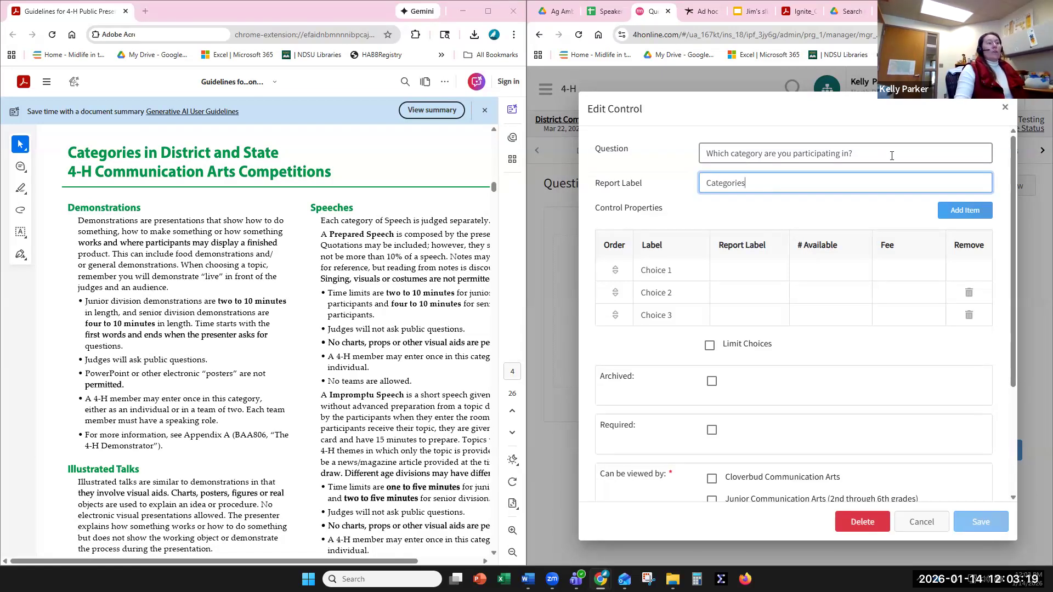
left_click(891, 156)
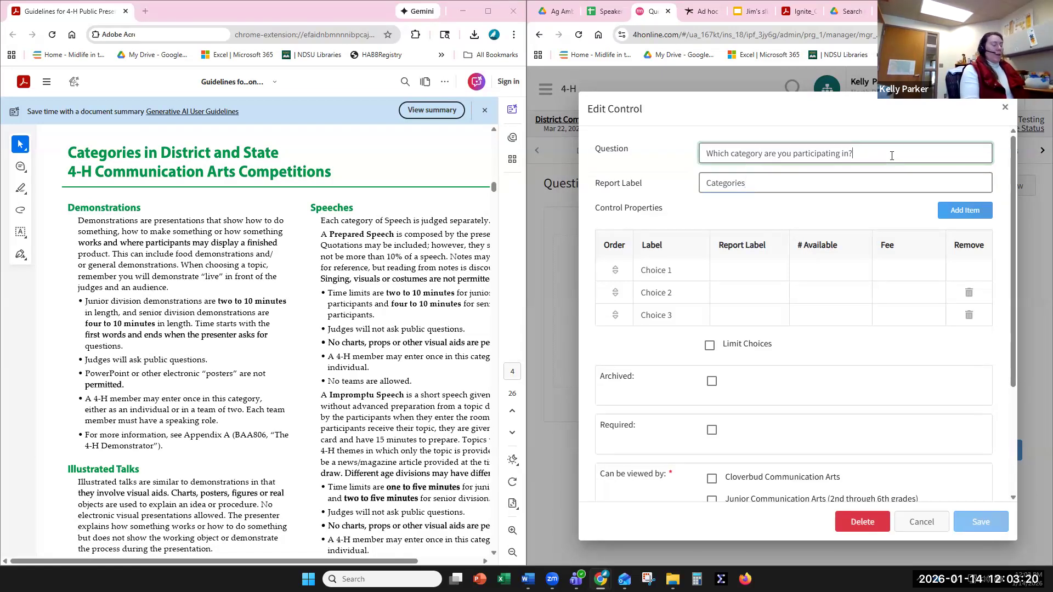
type("(")
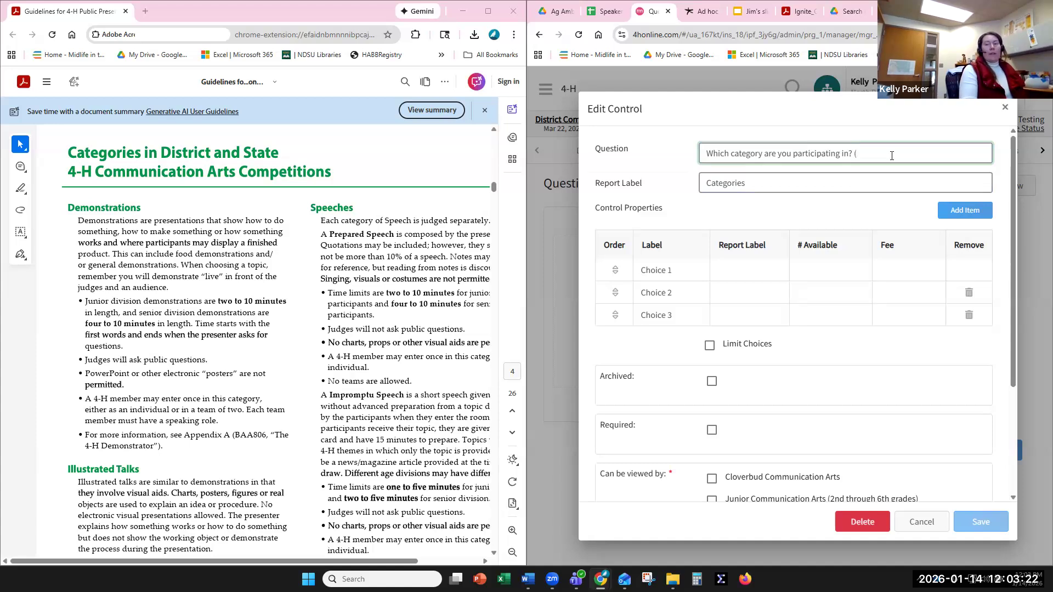
type("pick up to 2 events)")
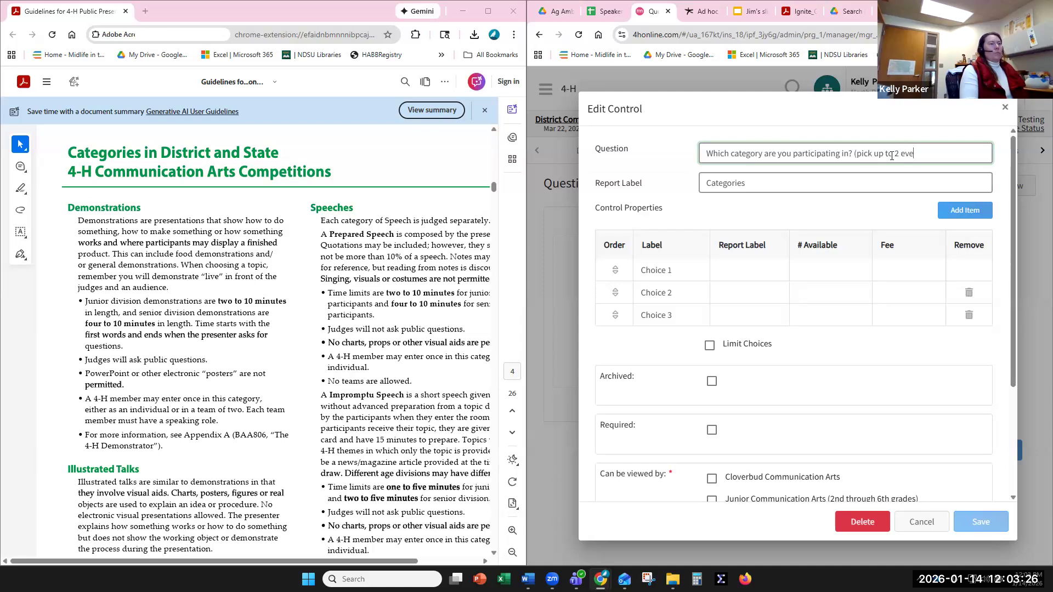
- Label the first two answer choices "Demonstration- Individuals" and "Demonstration- Team"
triple_click(672, 269)
key("BackSpace")
type("Demonstration")
type("- Individuals")
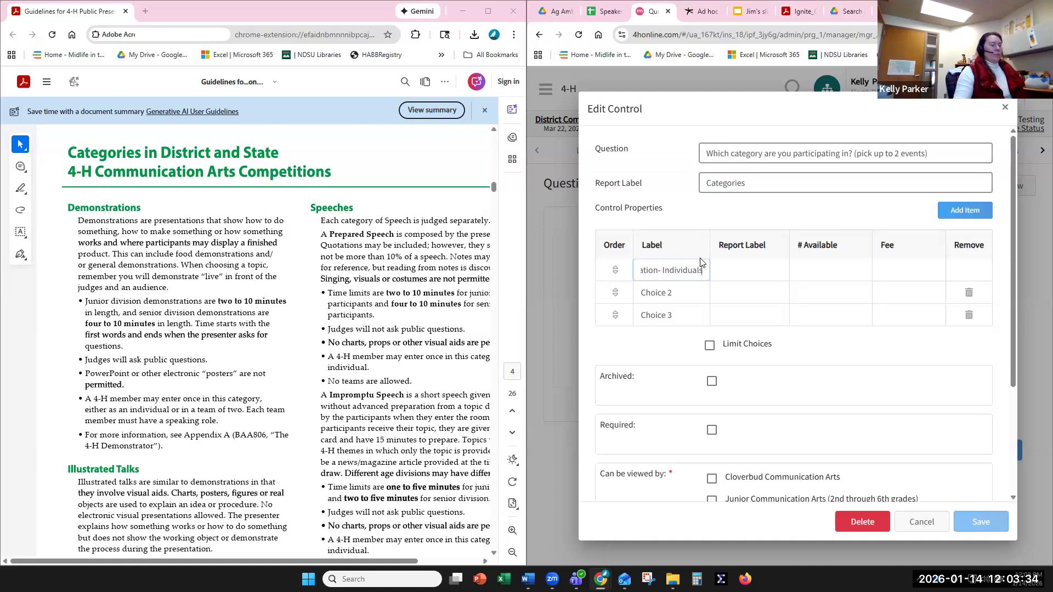
key("Tab")
type("Demonstration-")
type(" Team")
- Label the third choice "Illustrated Talk- Individual" and add a fourth choice labelled "Illustrated Talk- Team"
left_click_drag(678, 316, 625, 317)
type("Illustrated TAlk")
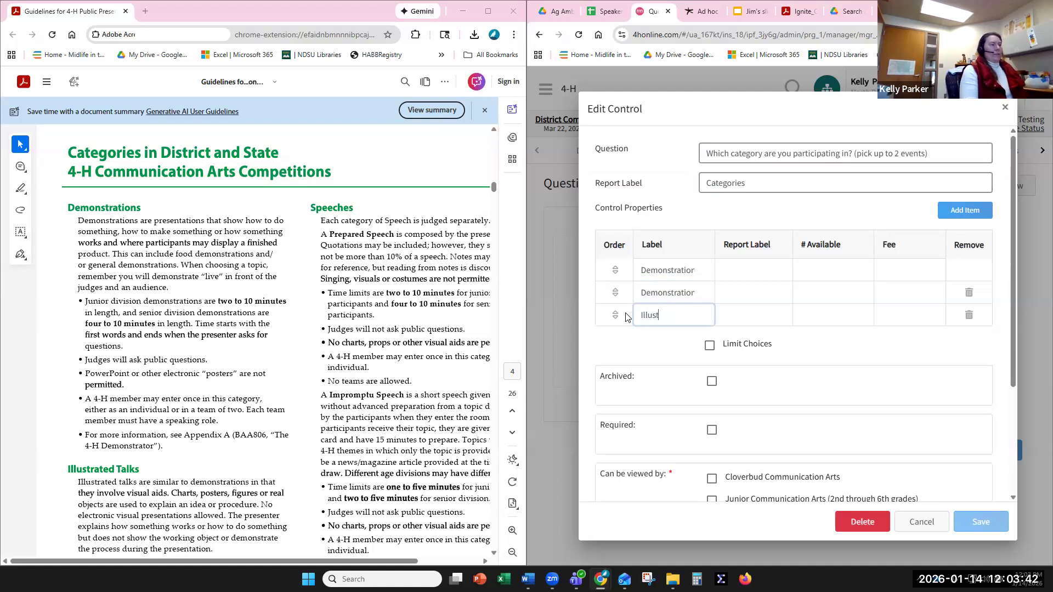
key("BackSpace")
key("BackSpace")
type("alk- Individual")
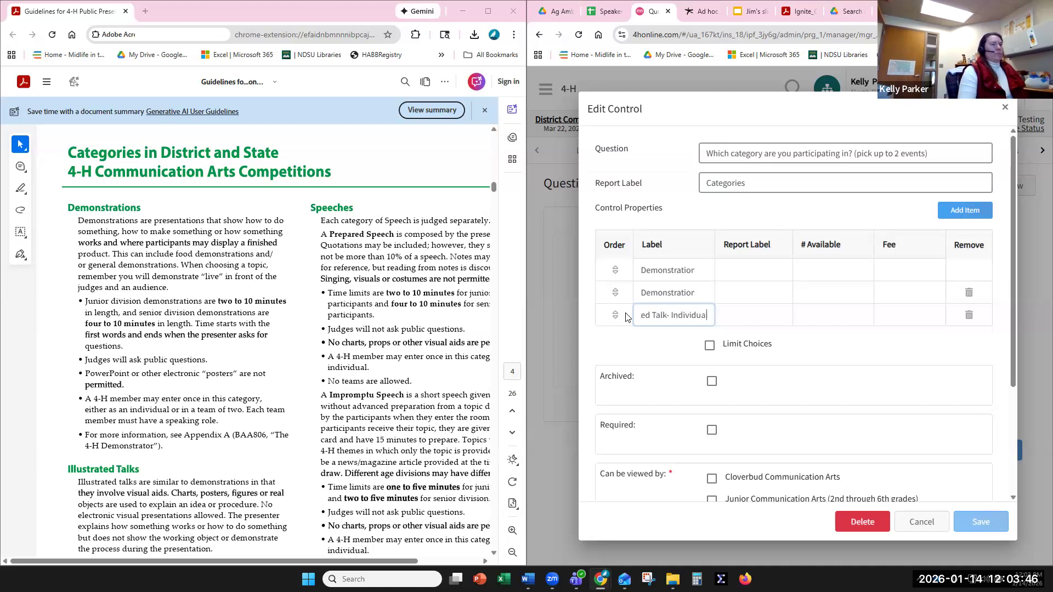
left_click(966, 212)
left_click(662, 340)
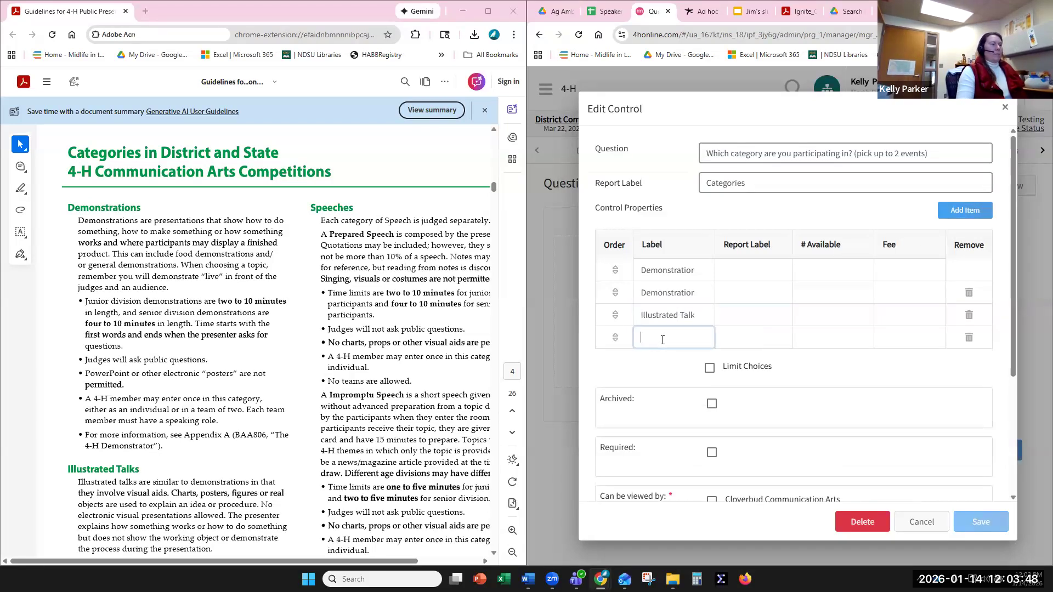
type("Illustrated")
type(" Talk- Team")
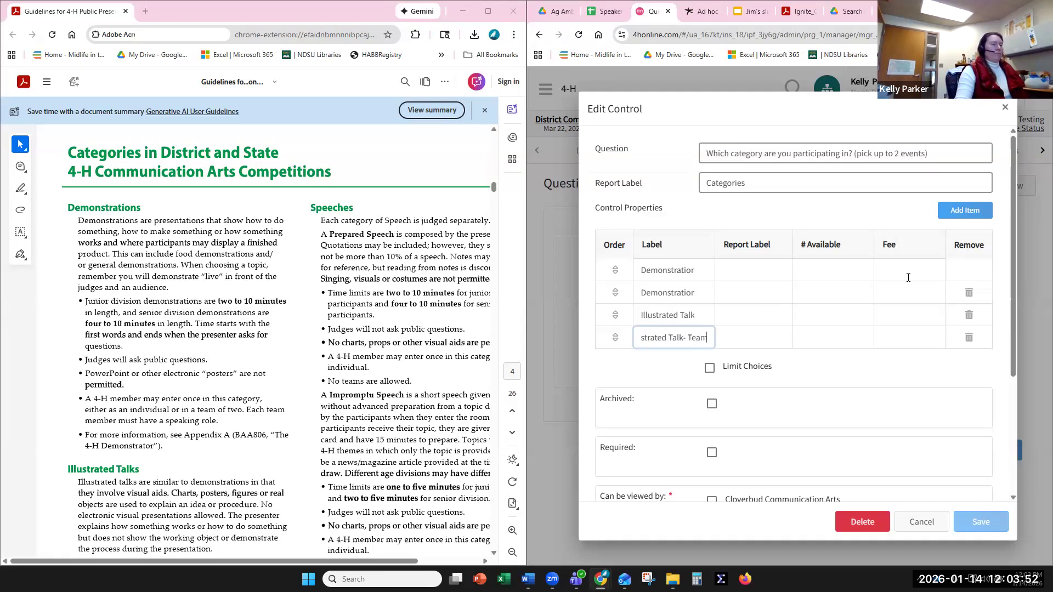
- Add two more answer choices labelled "Prepared Speech" and "Impromptu Speech", following the categories in the guidelines
left_click(961, 210)
scroll(239, 364, "down", 5)
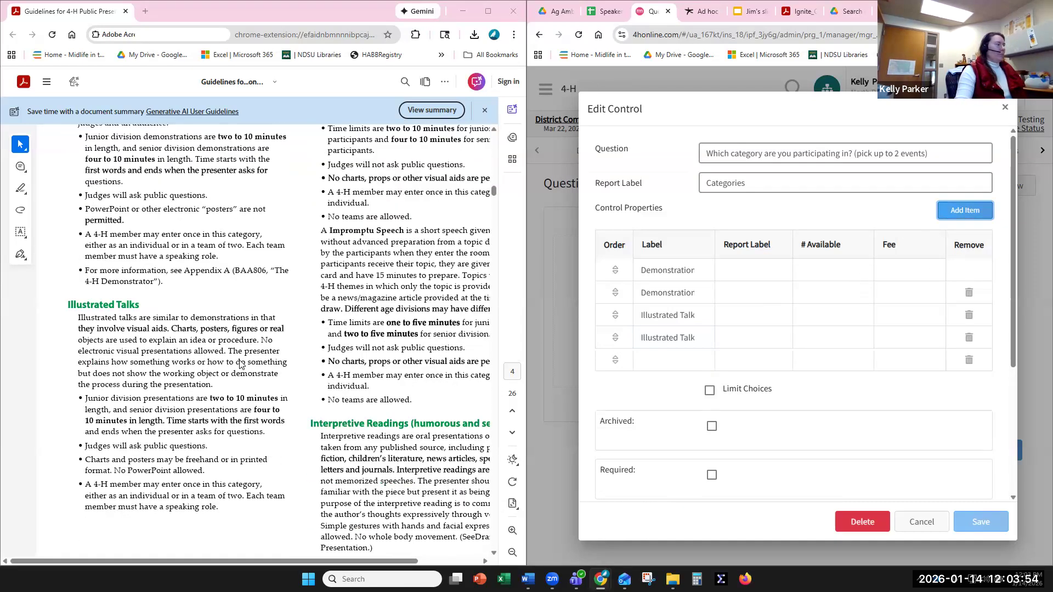
scroll(240, 364, "up", 4)
left_click(652, 359)
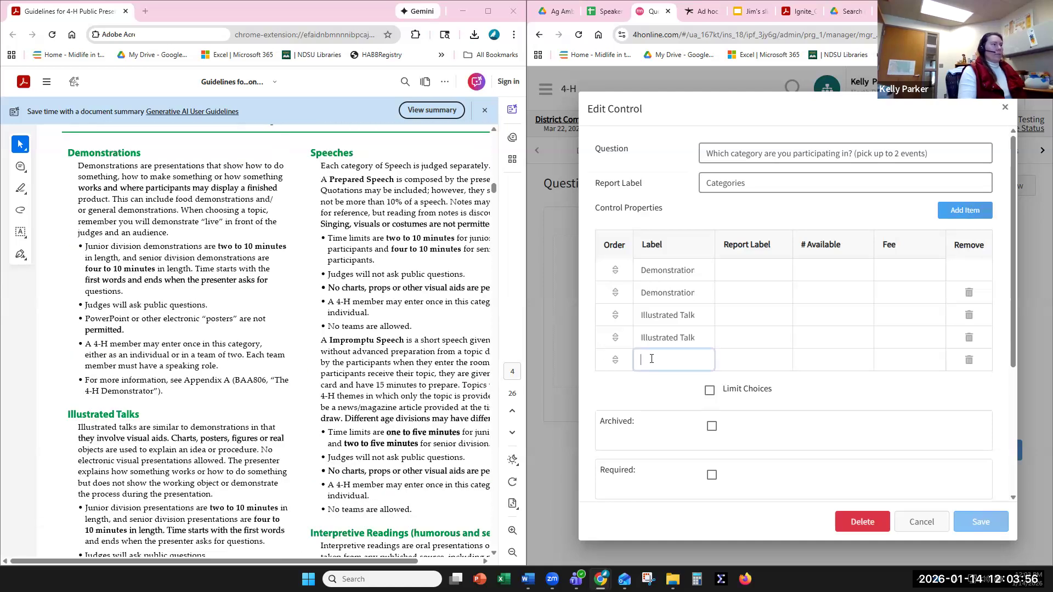
type("Prepared P")
type("peech")
left_click(964, 213)
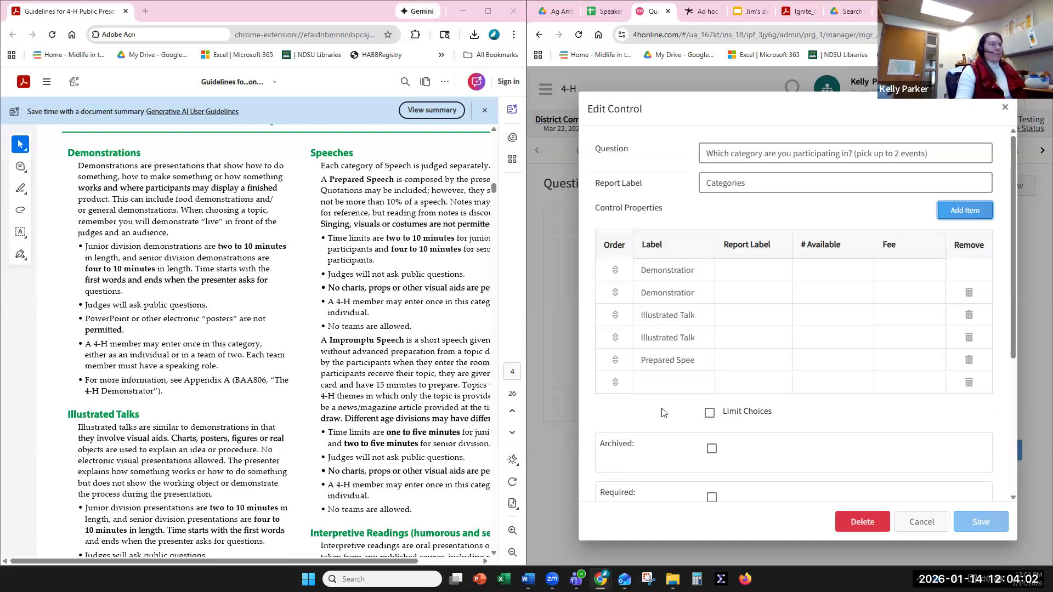
left_click(665, 389)
type("Im")
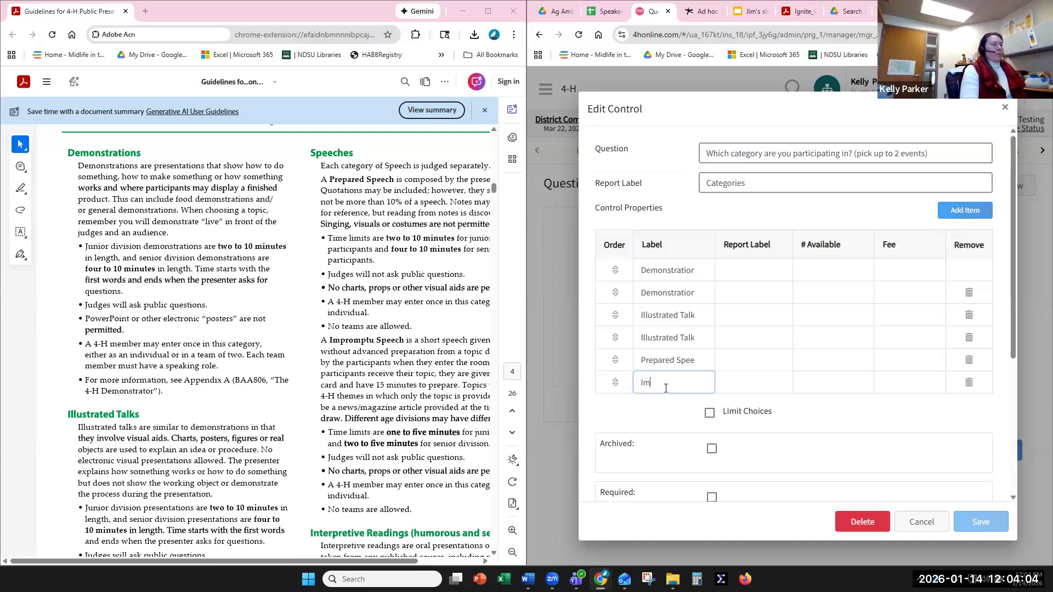
type("promptu Speech")
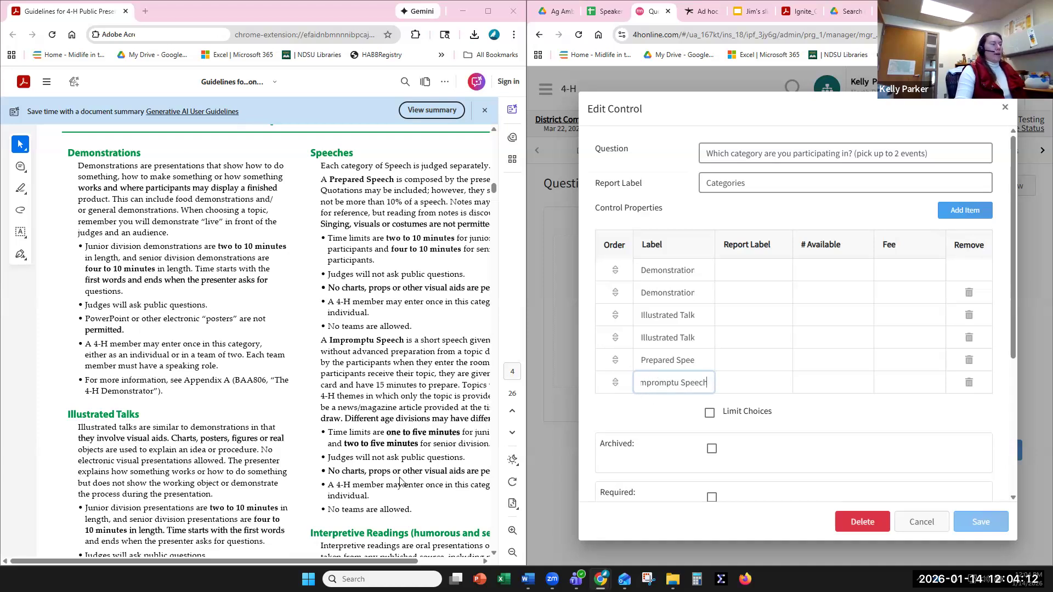
- Following the guidelines, add two answer choices labelled "Interpretive Reading- Individual" and "Interpretive Reading- Team"
left_click_drag(419, 510, 322, 510)
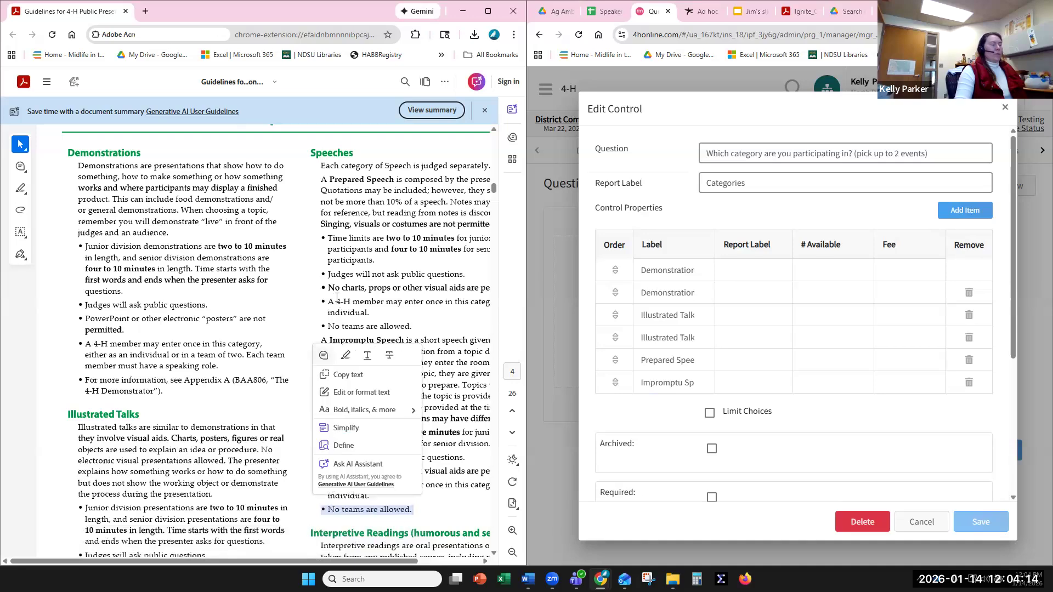
scroll(252, 335, "down", 3)
scroll(357, 258, "up", 4)
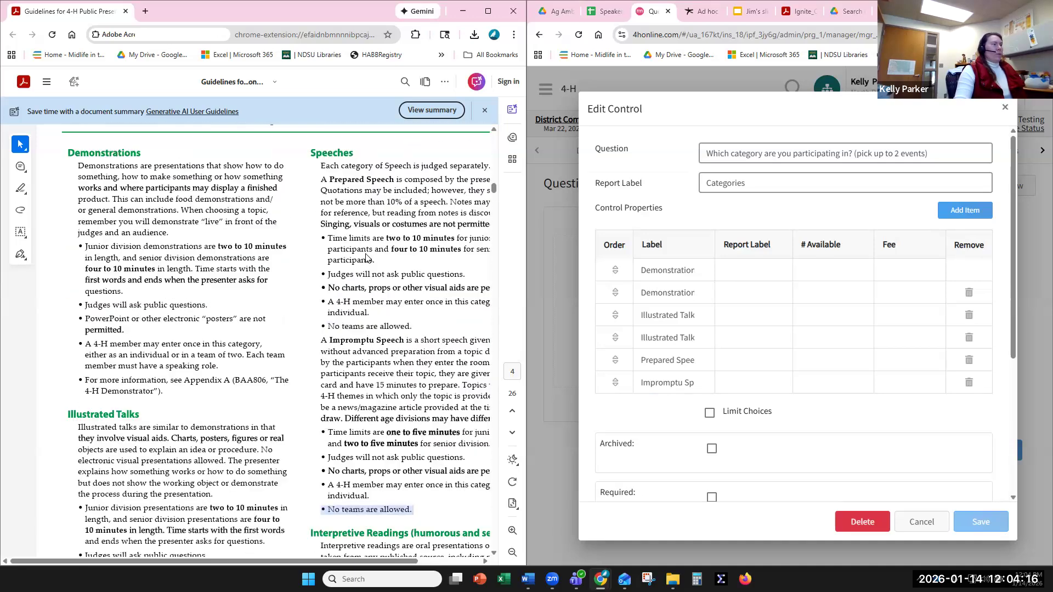
scroll(357, 258, "down", 4)
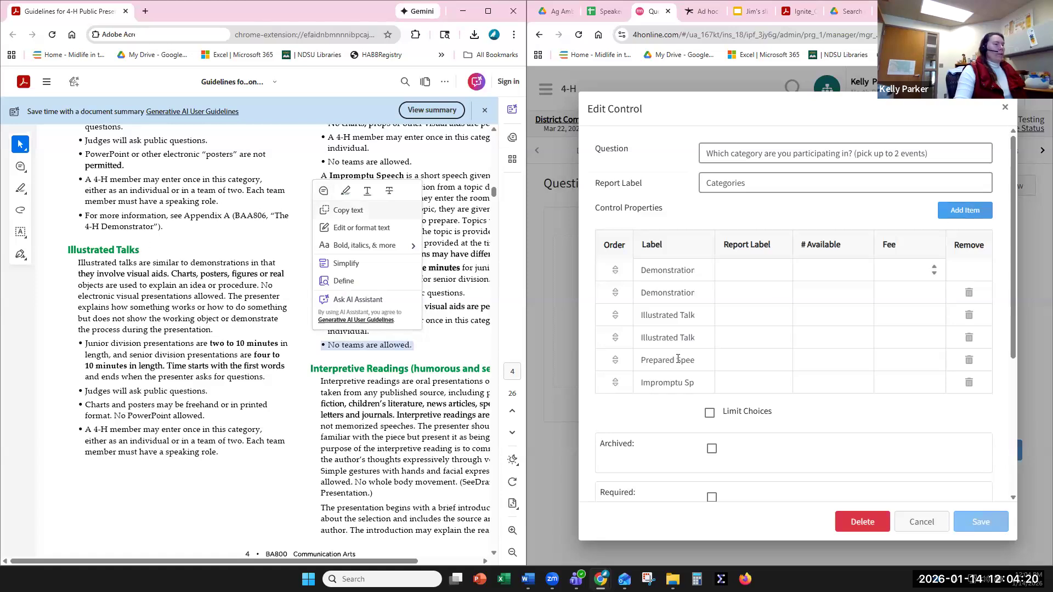
left_click(965, 213)
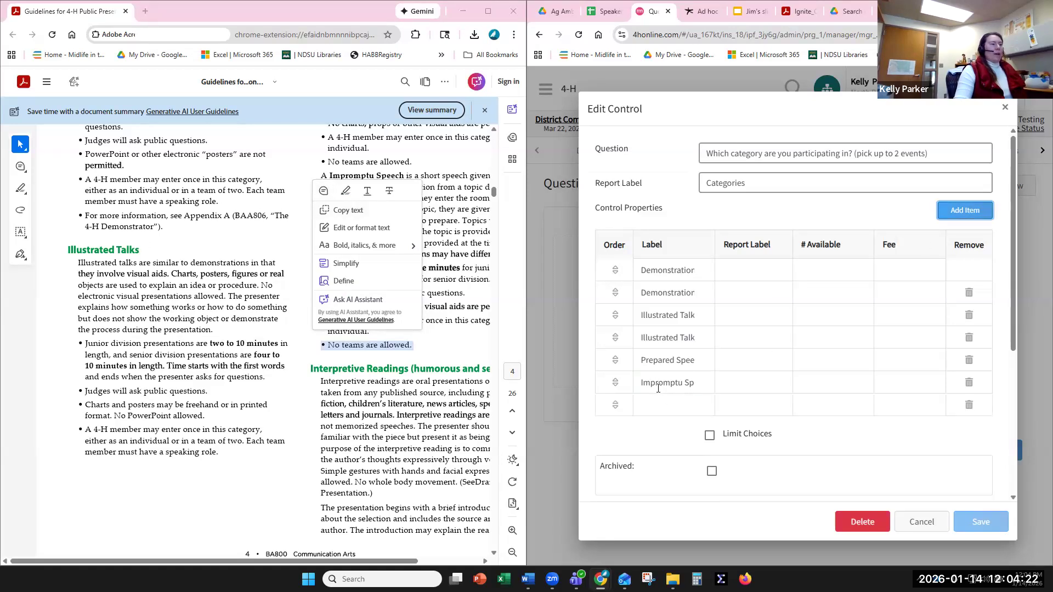
left_click(671, 403)
type("Inte")
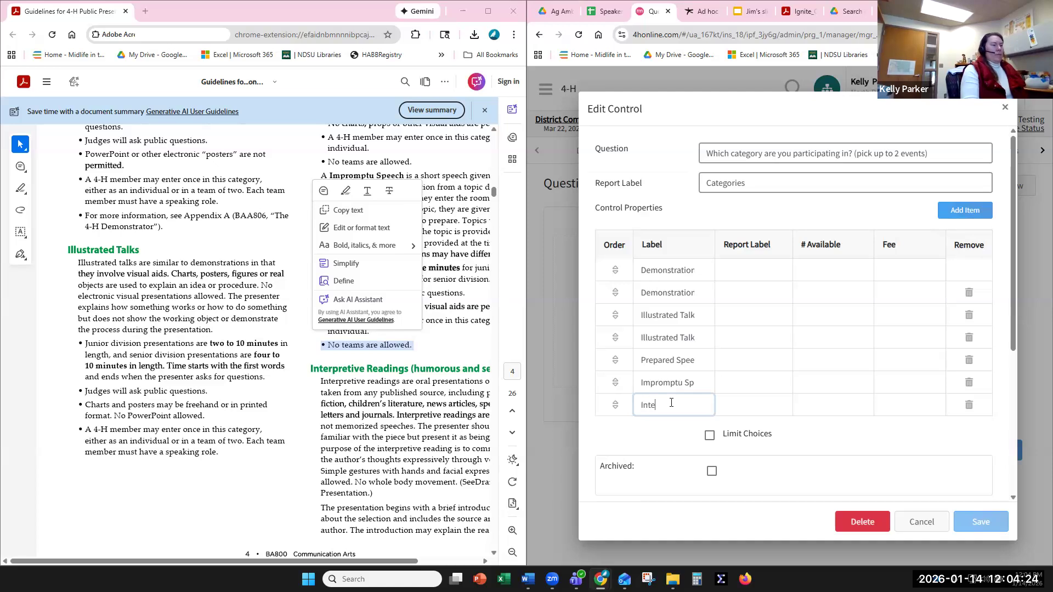
type("rpretive Reading- Individual")
left_click(980, 213)
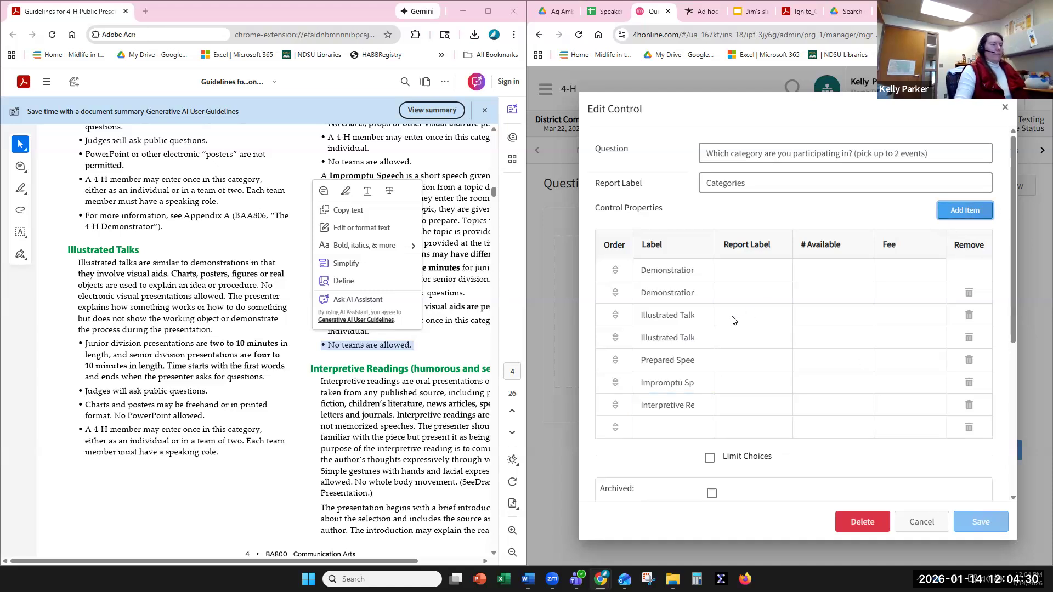
left_click(664, 434)
type("Interpret")
type("ive Reading- Team")
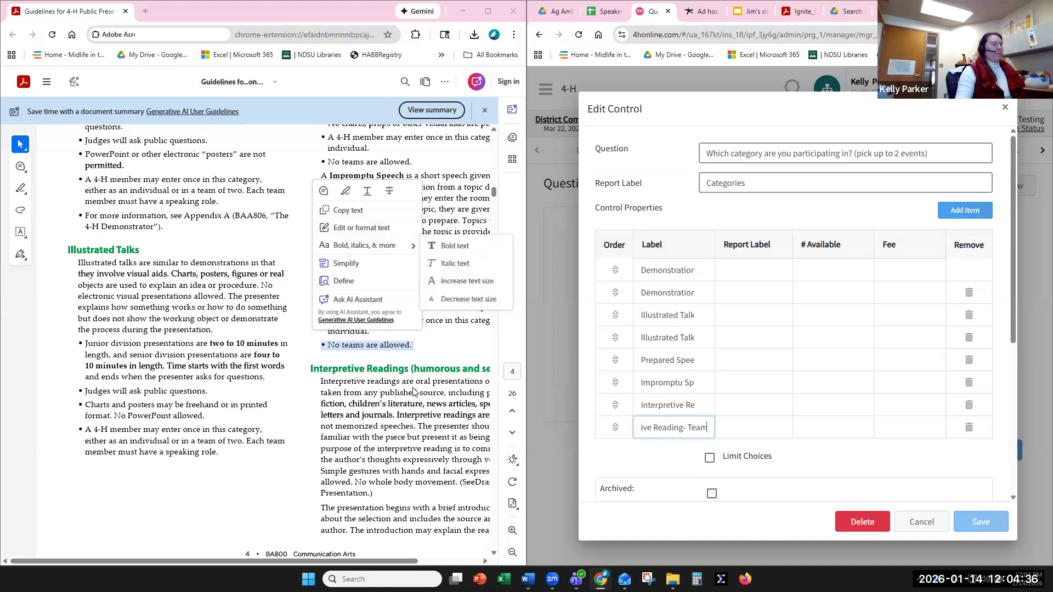
- Add two answer choices labelled "Dramatic Presentation- Individual" and "Dramatic Presentation- Team", matching the guidelines' Dramatic Presentations category
scroll(369, 337, "down", 7)
scroll(370, 337, "down", 1)
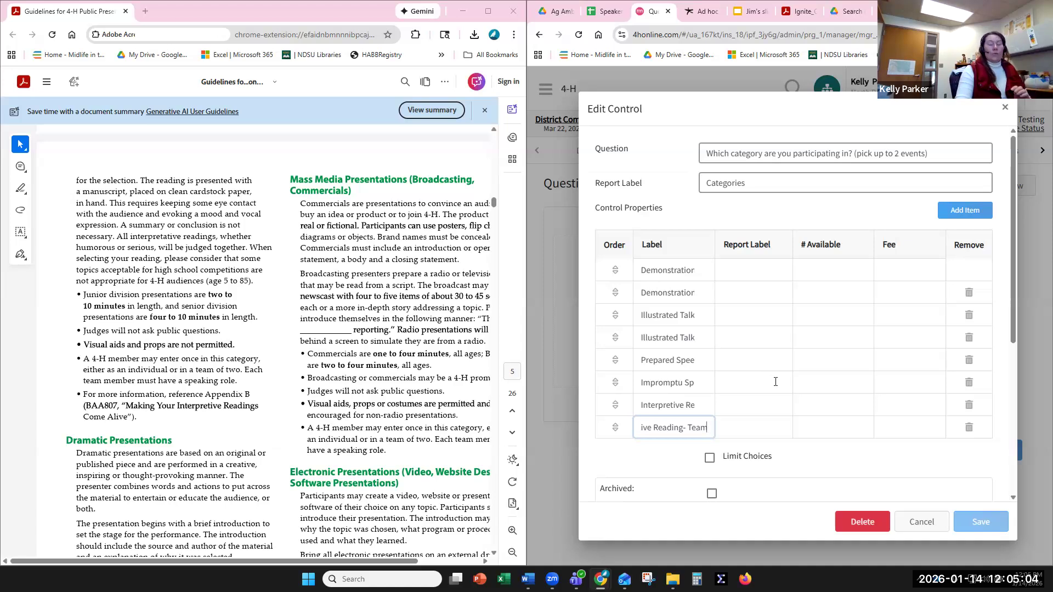
left_click(960, 211)
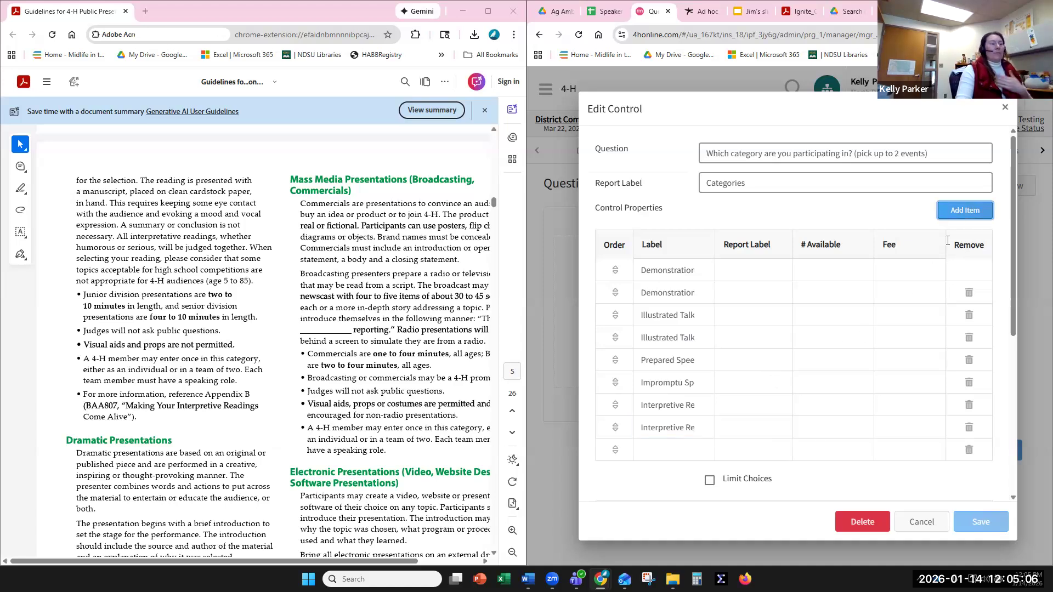
left_click(667, 443)
type("Dramatic Pr")
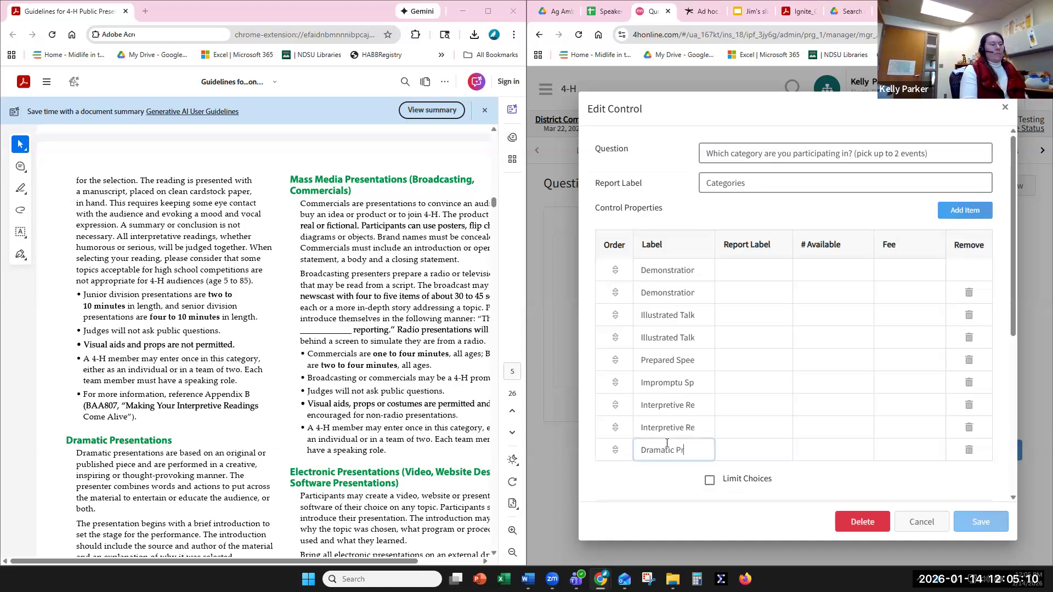
type("esentation-")
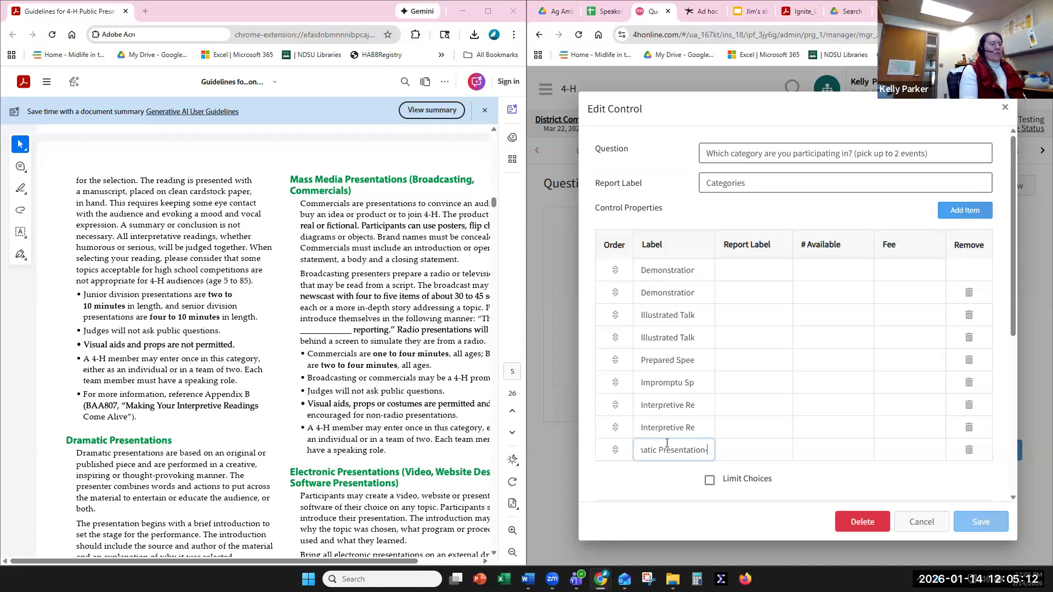
type(" Individual")
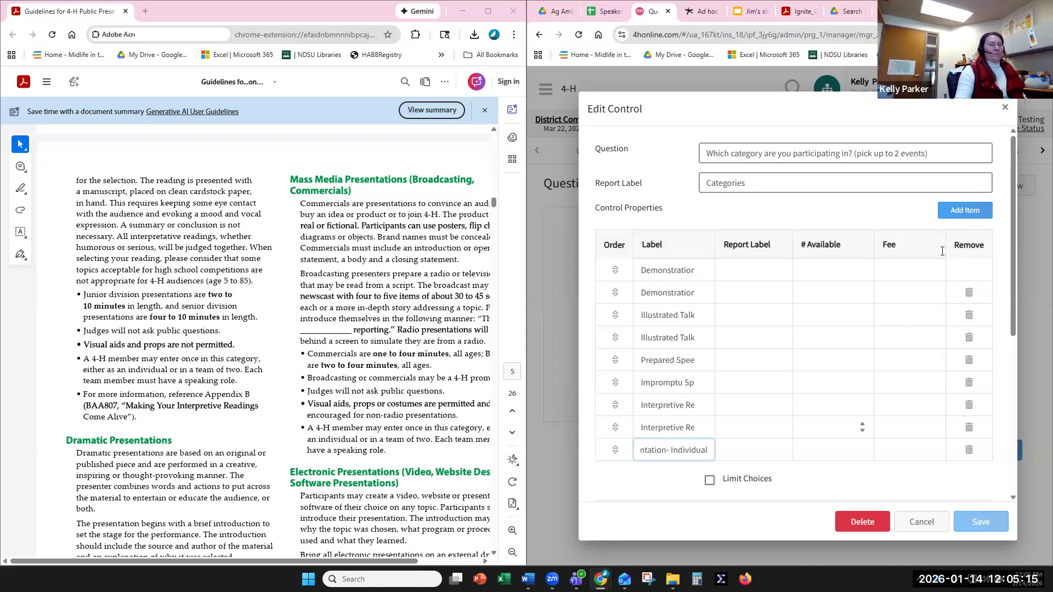
left_click(964, 210)
left_click(660, 475)
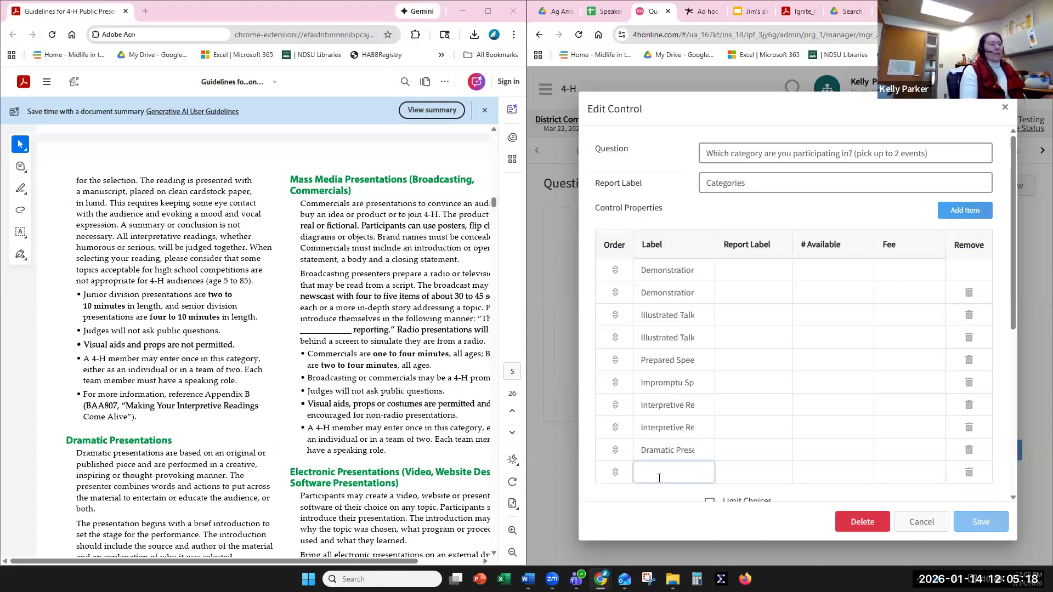
type("Dramatic Presentation")
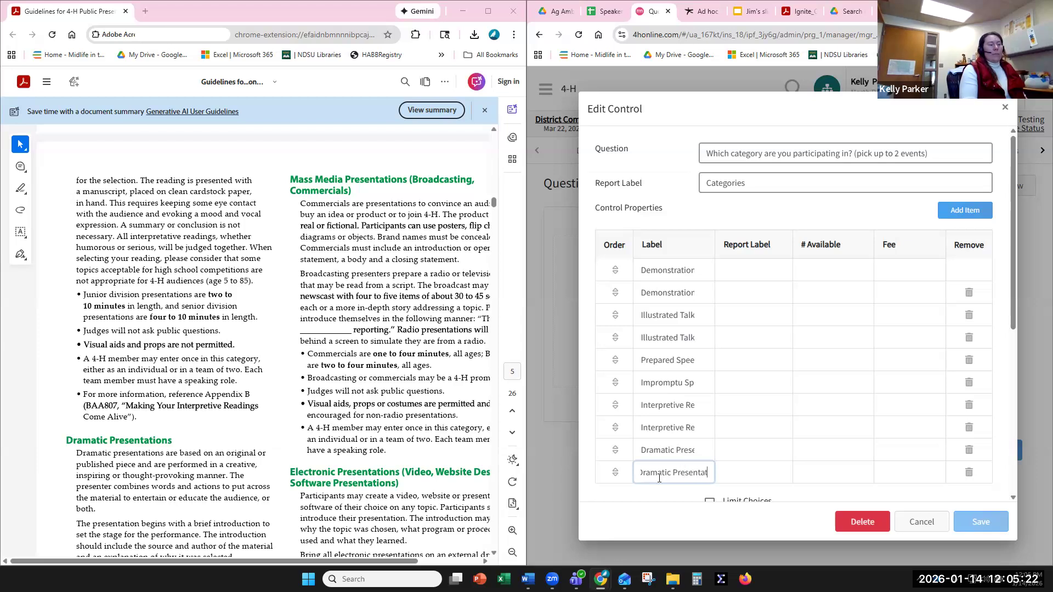
type("- Team")
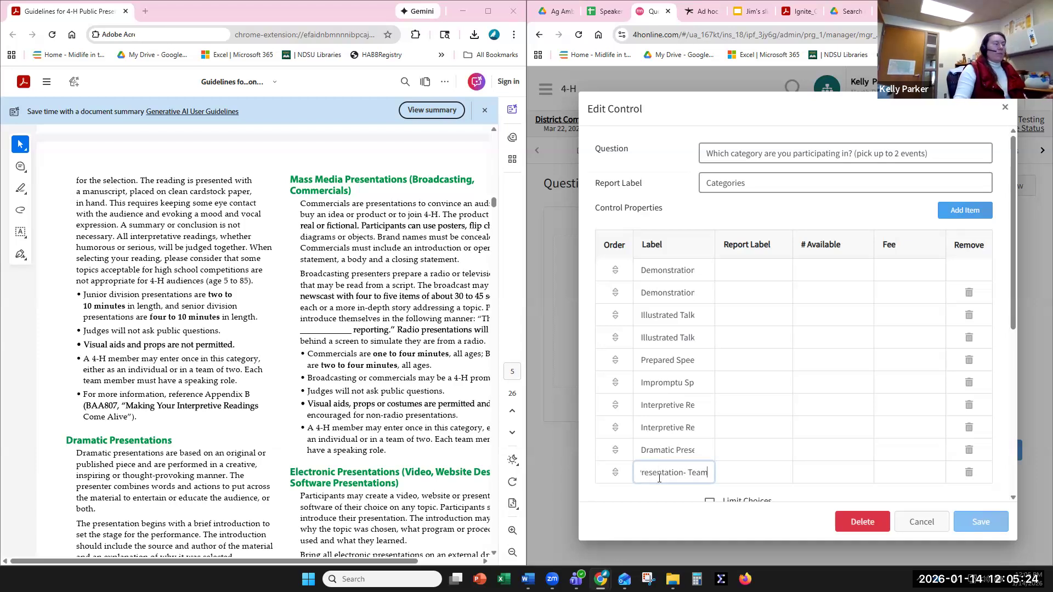
- Add two answer choices for the mass media category, labelled "Mass Media- Individual" and "Mass Media- Team"
scroll(830, 500, "down", 1)
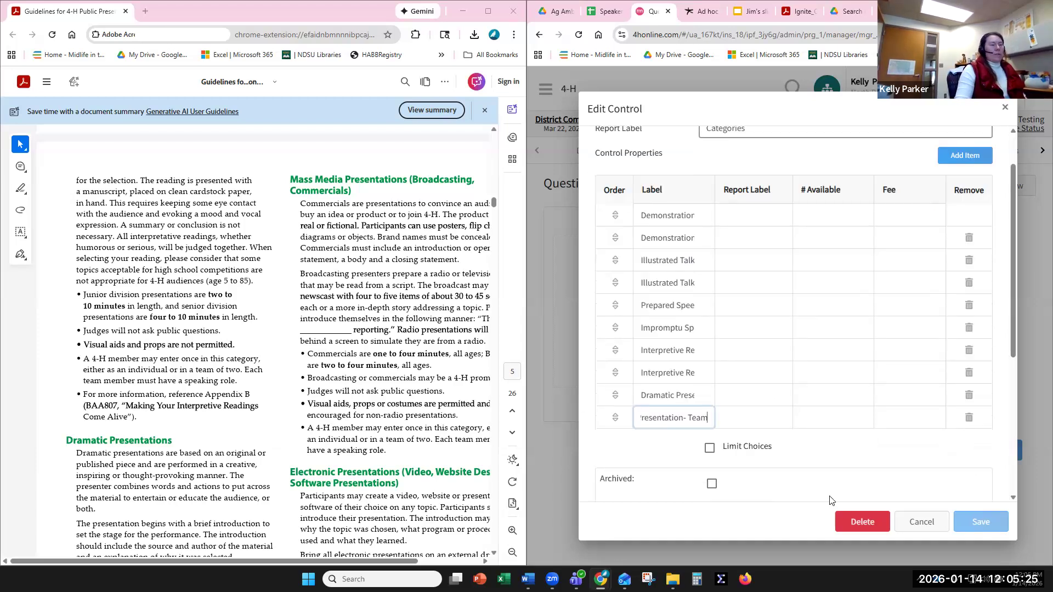
left_click(965, 156)
left_click(671, 429)
type("Ma")
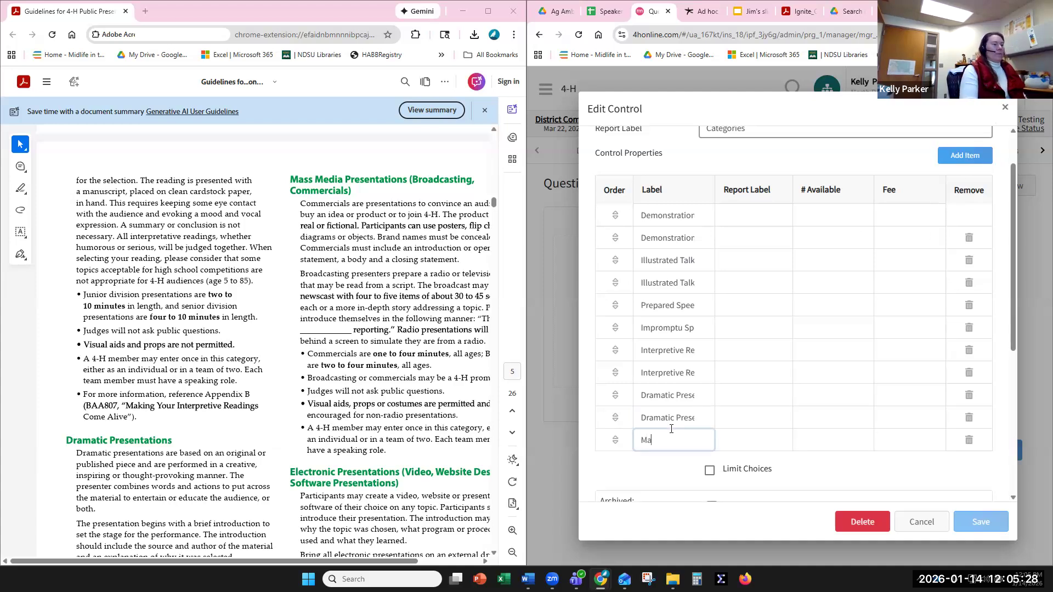
type("ss Media- Individual")
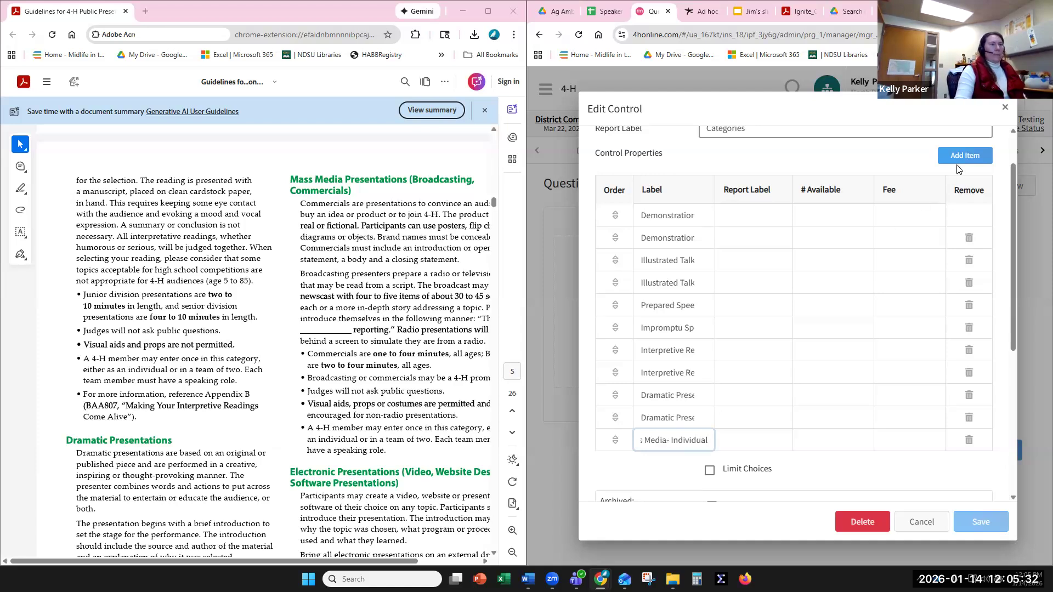
left_click(959, 160)
left_click(645, 464)
type("Ma")
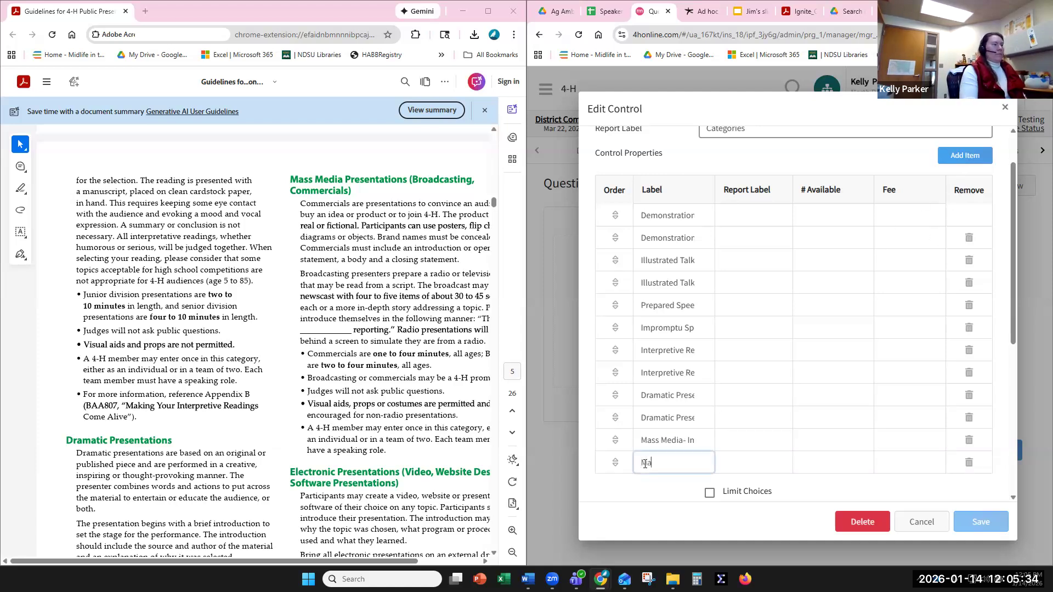
type("ss Media- Team")
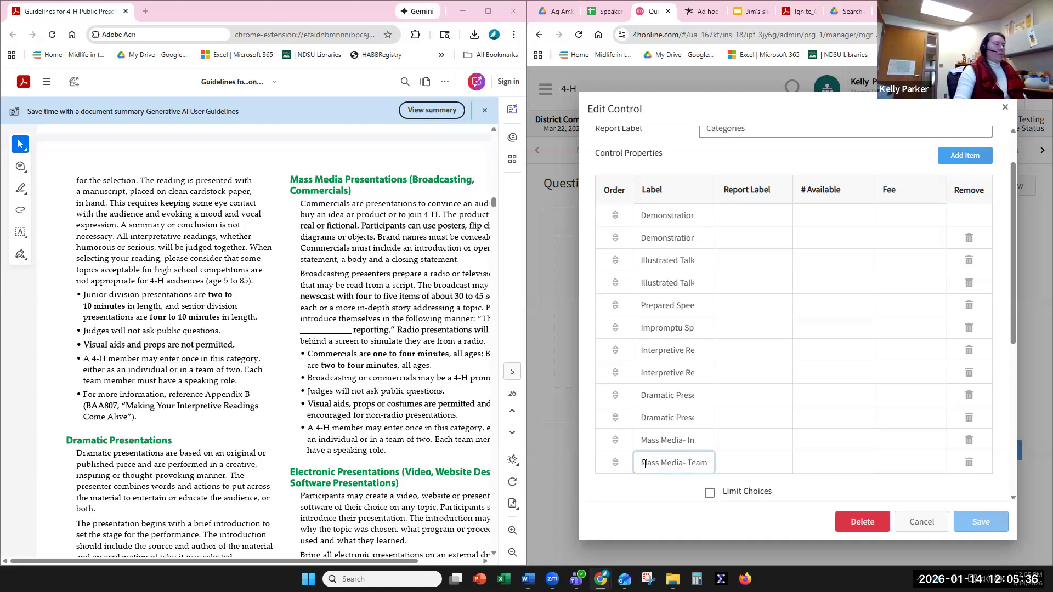
- Add an answer choice labelled "Electronic Presentation (Individual)" below the mass media choices
left_click(964, 155)
left_click(703, 473)
type("Electron")
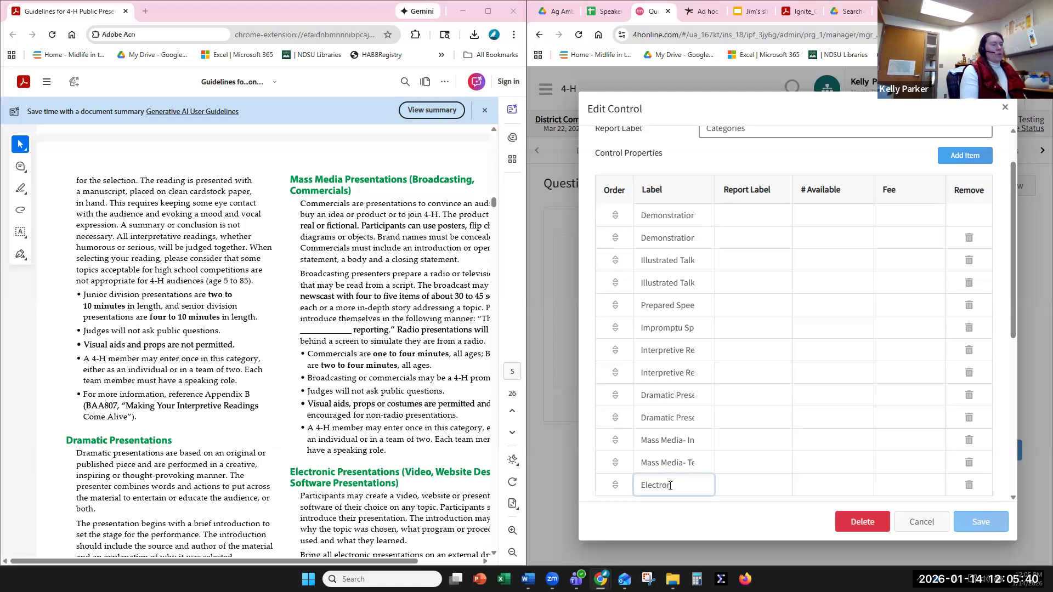
type("entat")
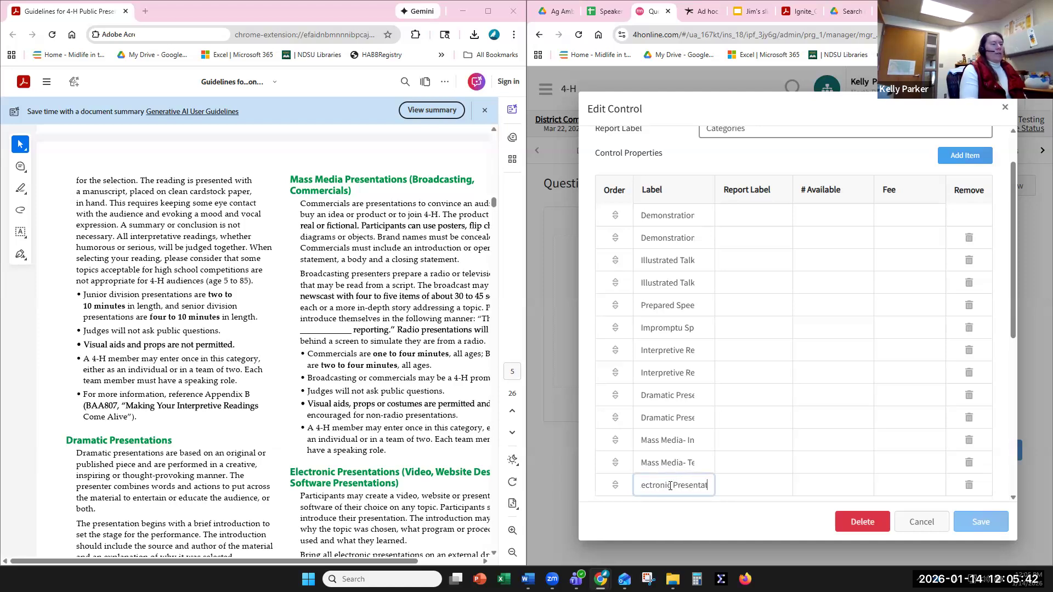
type("ion (Ind")
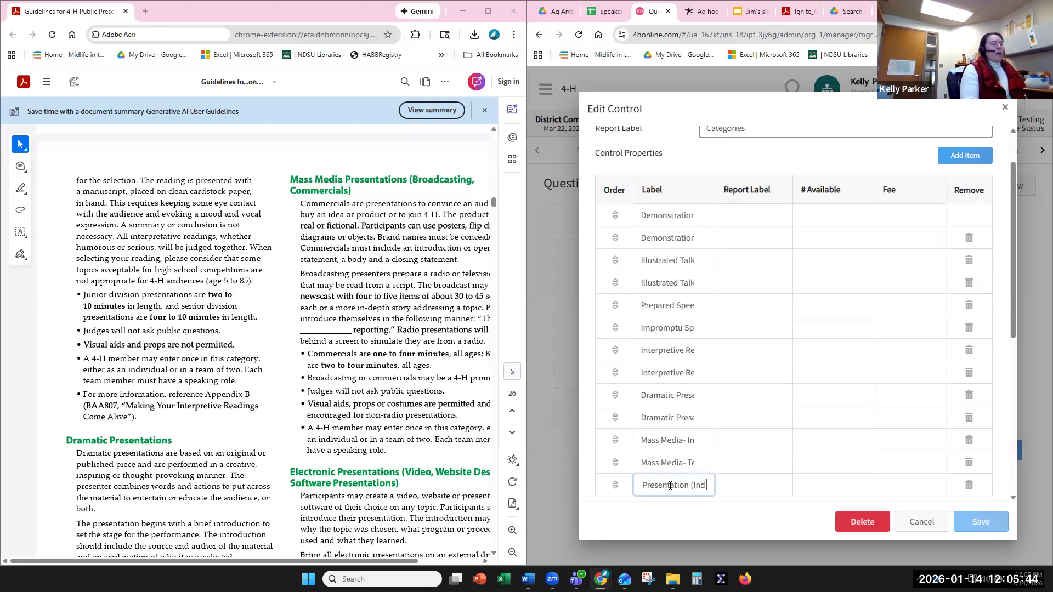
type("ividual)")
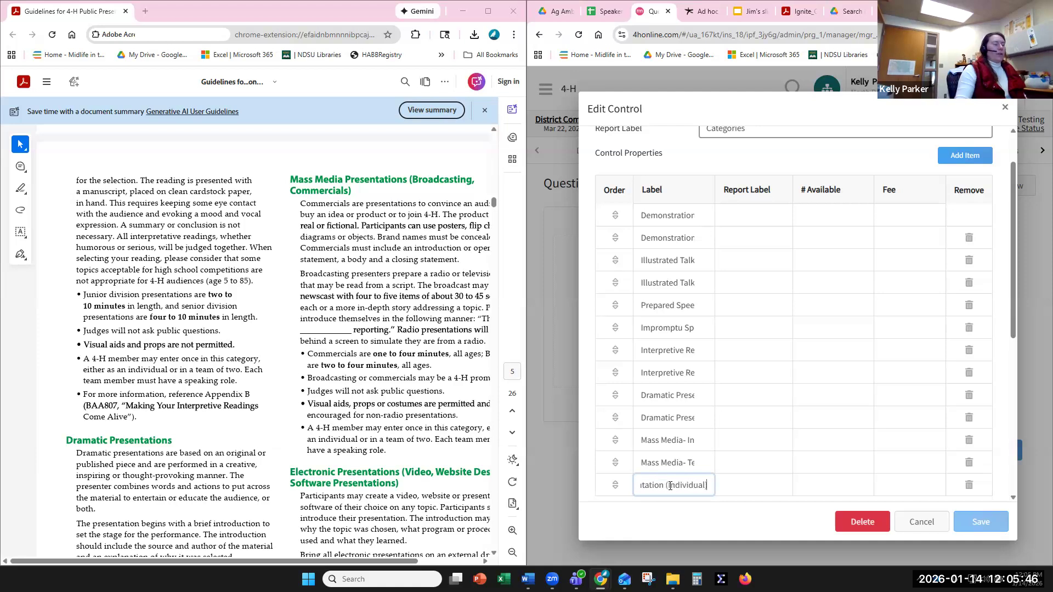
- Add another answer choice labelled "Electronic Presentation (Team)", with a capital T in "Team"
left_click(964, 159)
scroll(663, 448, "down", 1)
left_click(663, 448)
type("Electronic")
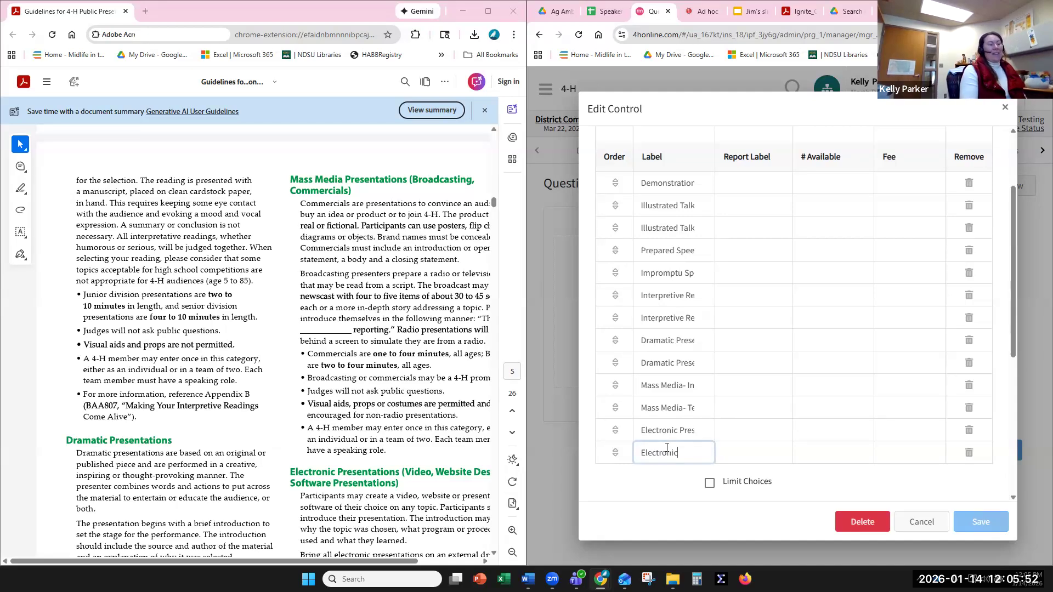
type(" Prese")
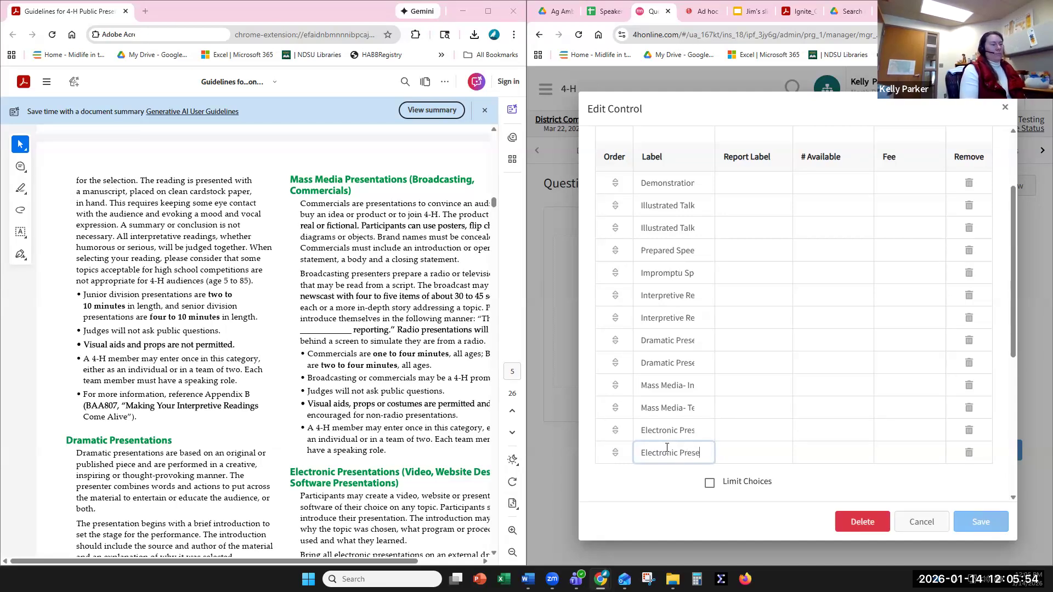
type("ntation (team)")
key("Left")
key("Left")
key("Left")
key("Left")
key("BackSpace")
type("T")
- Find the next category in the guidelines and add an answer choice labelled "Fish Tank- Individual"
scroll(684, 266, "up", 2)
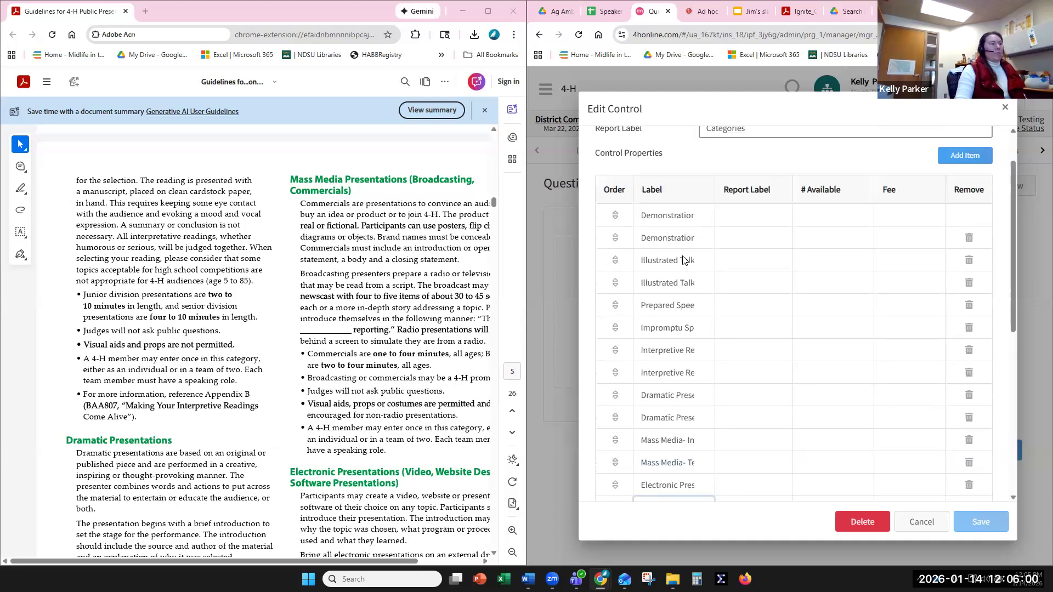
scroll(684, 266, "down", 4)
scroll(428, 415, "down", 3)
scroll(427, 415, "down", 2)
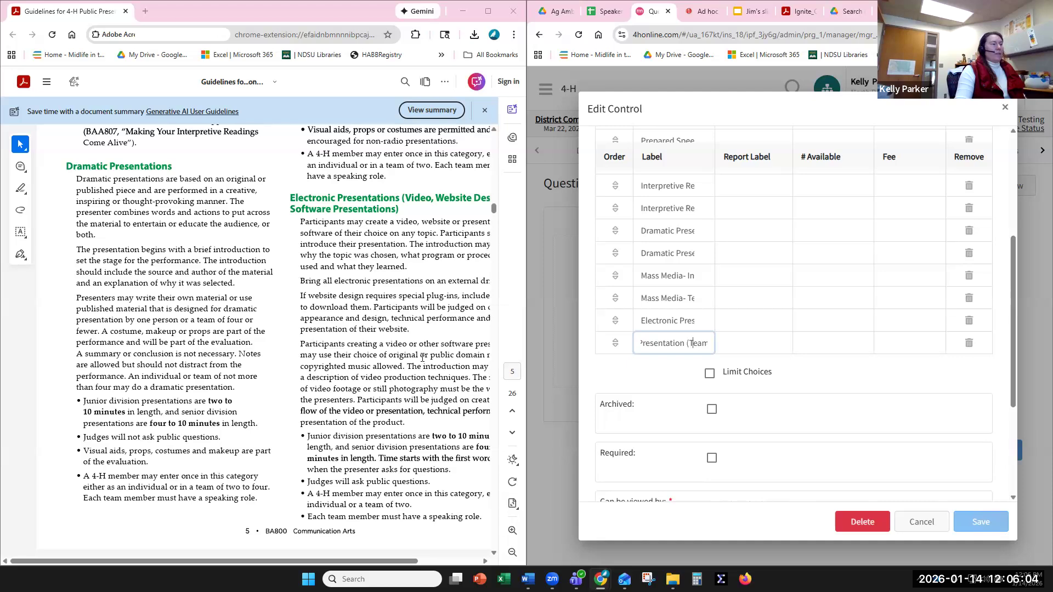
scroll(422, 357, "down", 1)
scroll(373, 351, "down", 3)
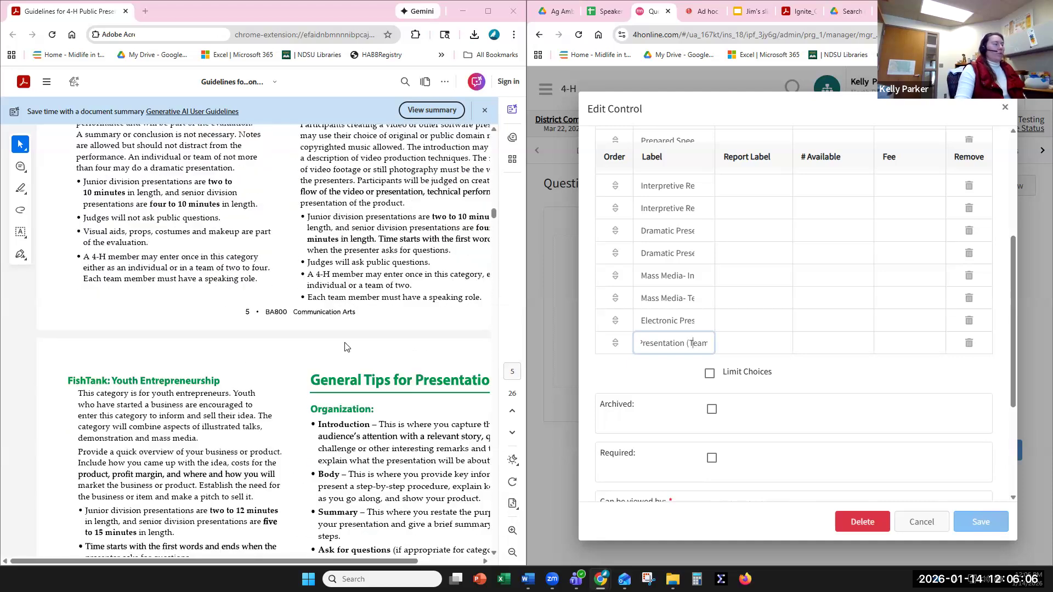
scroll(345, 347, "down", 2)
scroll(966, 164, "up", 4)
left_click(962, 215)
scroll(779, 318, "down", 4)
left_click(662, 371)
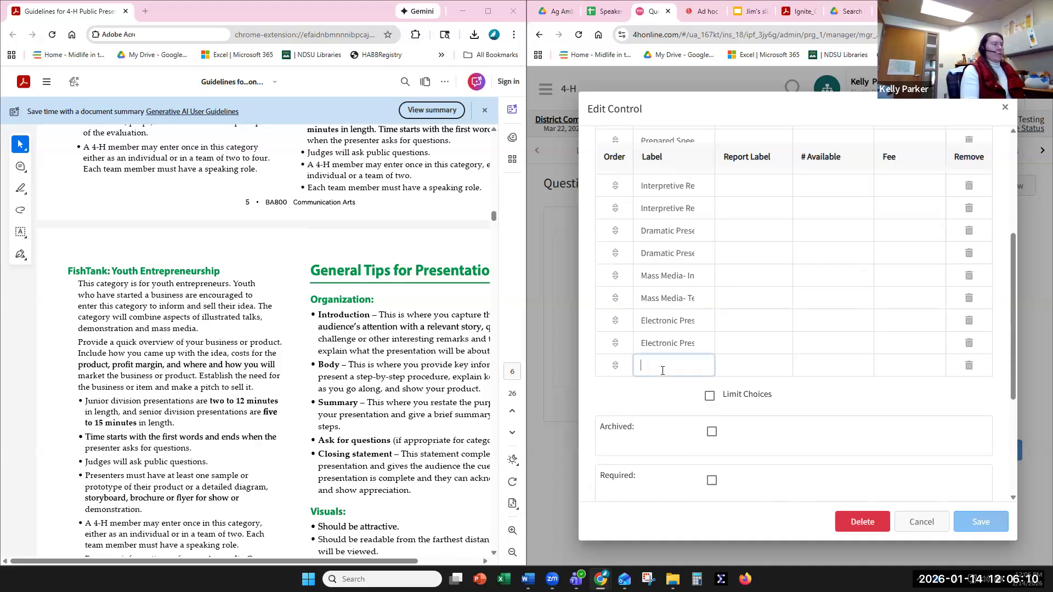
type("Fish TAn")
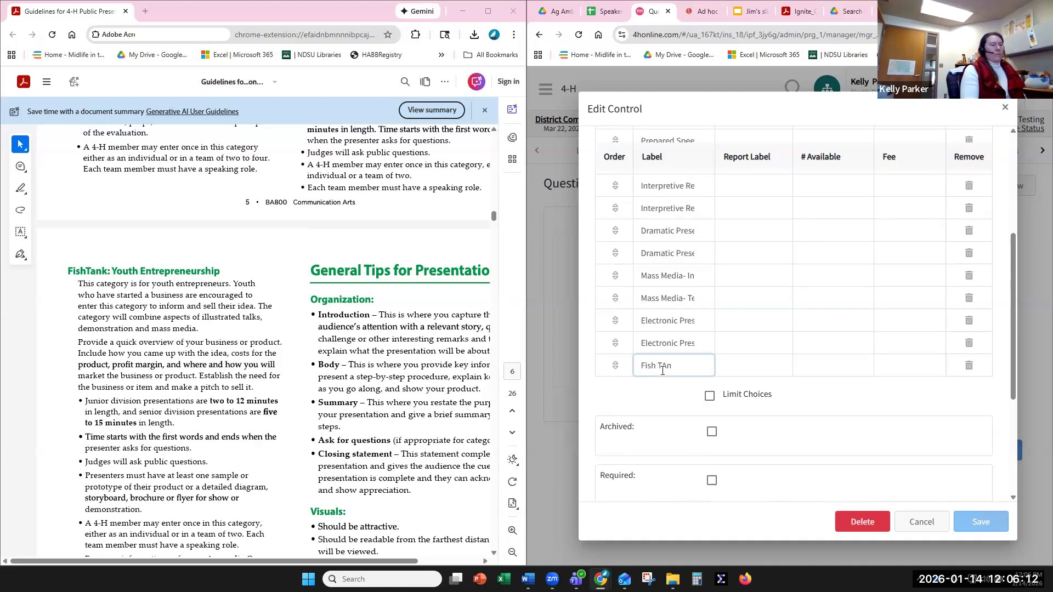
type("k- Individual")
- Add a final answer choice labelled "Fish Tank- Team"
scroll(966, 167, "up", 3)
left_click(967, 164)
scroll(751, 351, "down", 3)
left_click(664, 388)
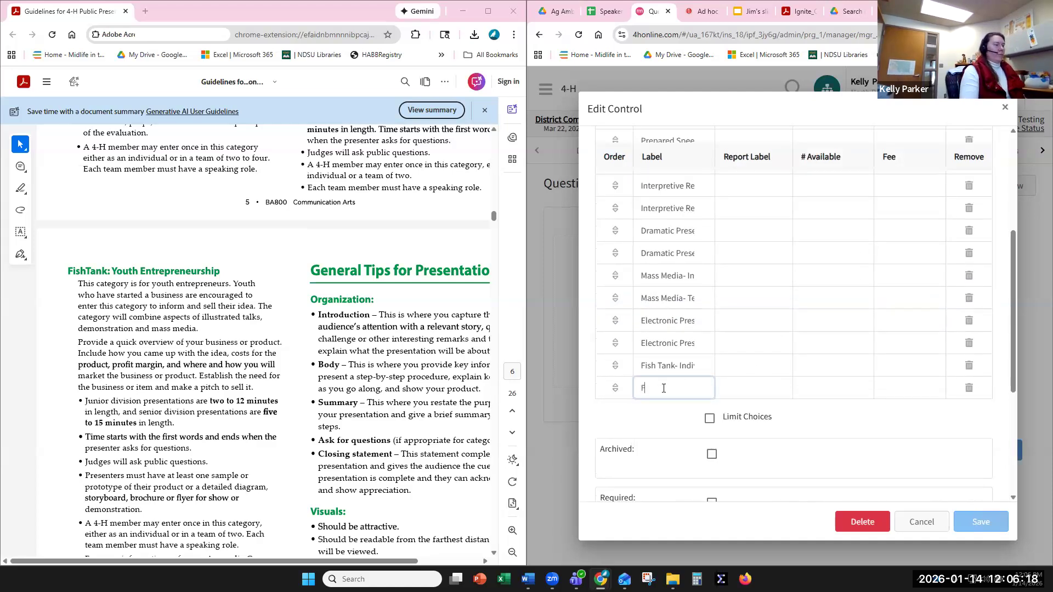
type("Fish Tank- Team")
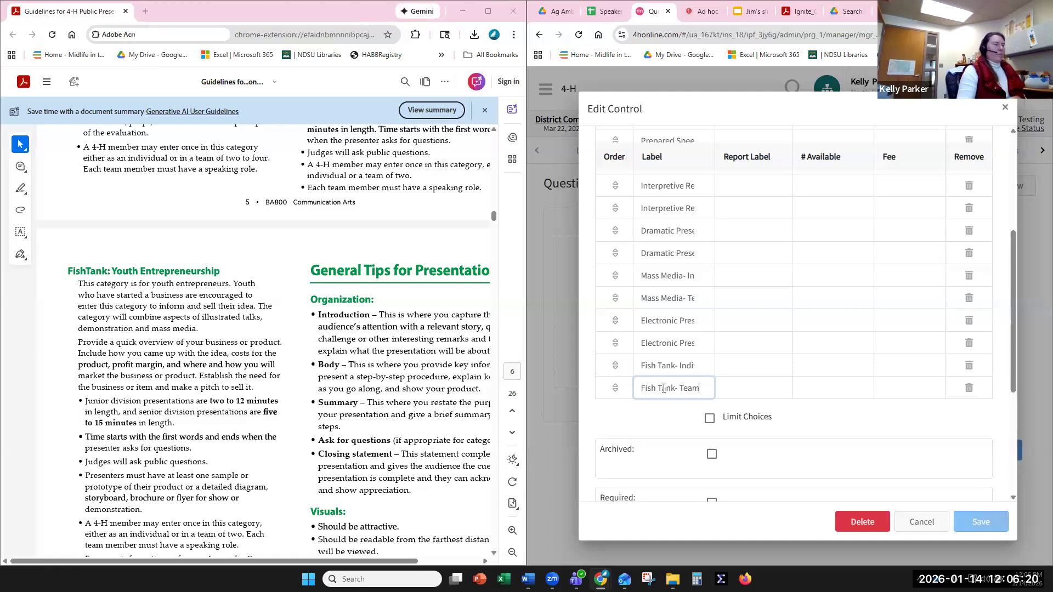
- Check the guidelines for remaining categories and turn on the choice limit for the question, at 2 choices
scroll(294, 301, "down", 4)
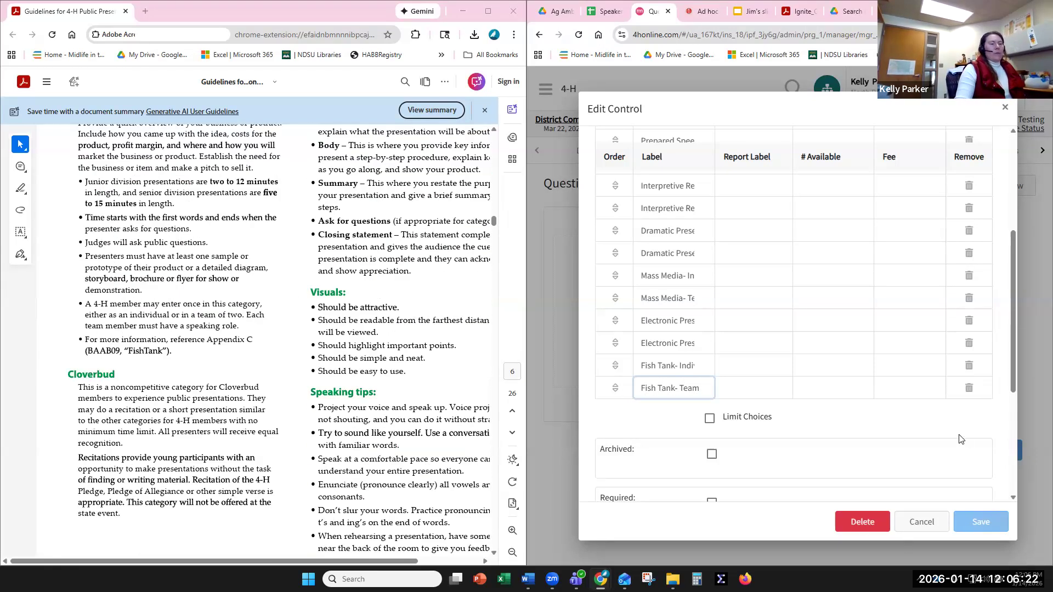
left_click(711, 419)
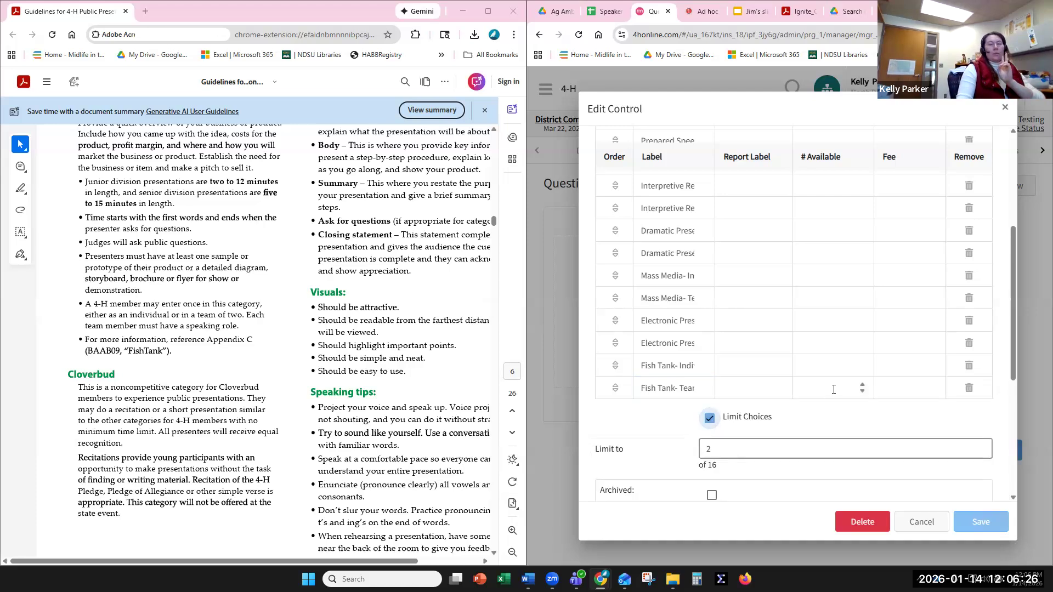
- Make the category question required and viewable by Junior and Senior Communication Arts, and save it
scroll(936, 263, "up", 6)
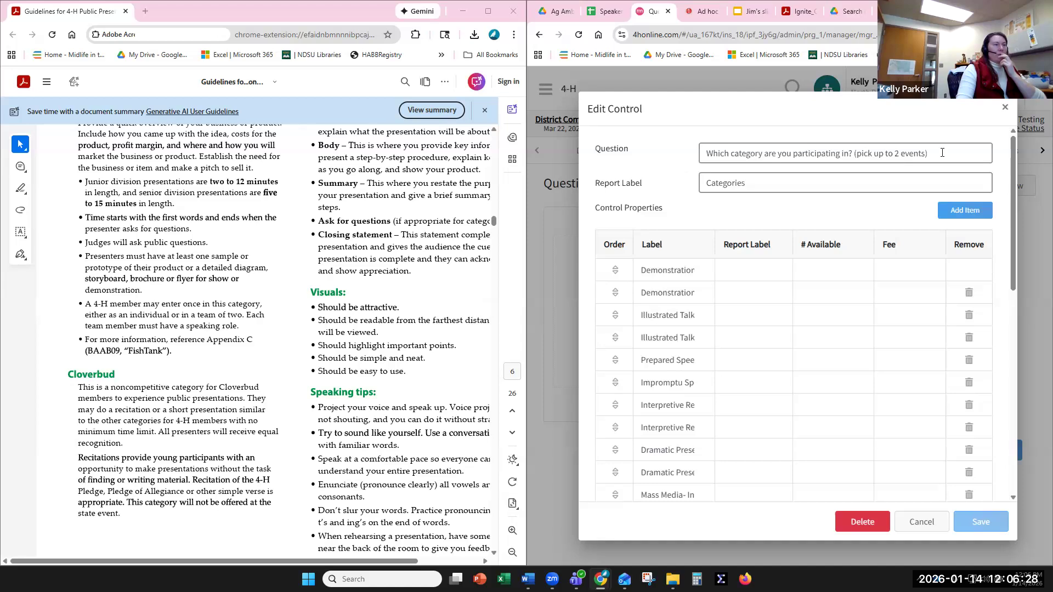
scroll(796, 304, "down", 7)
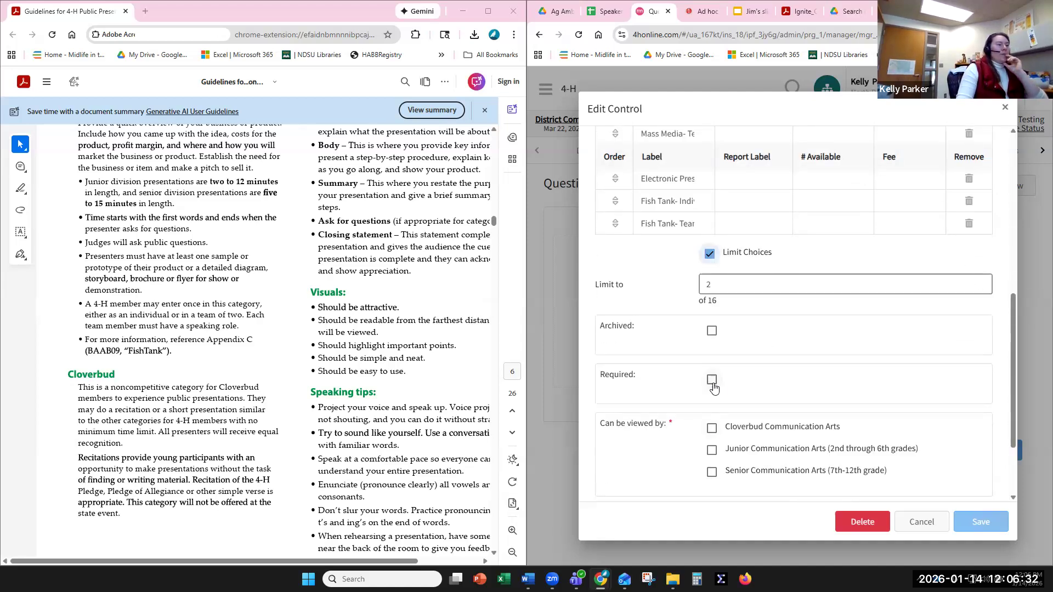
left_click(712, 379)
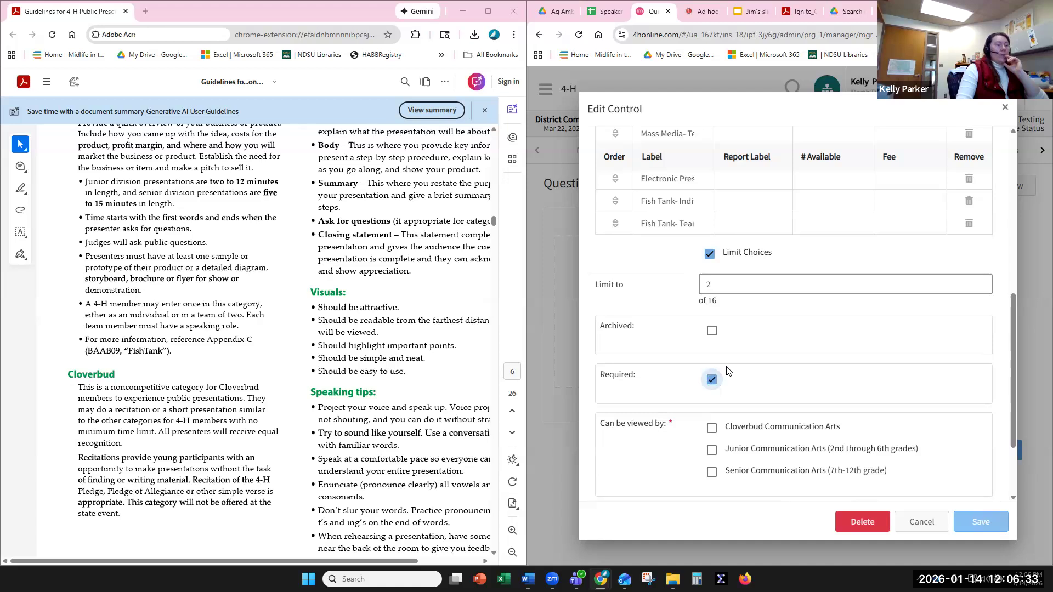
left_click(711, 450)
left_click(712, 472)
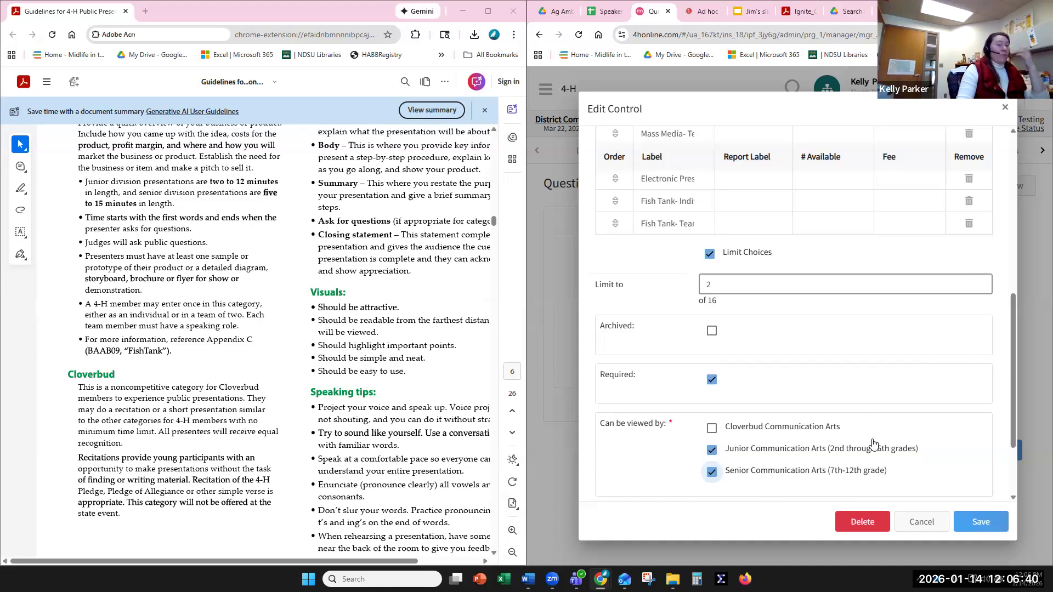
left_click(981, 522)
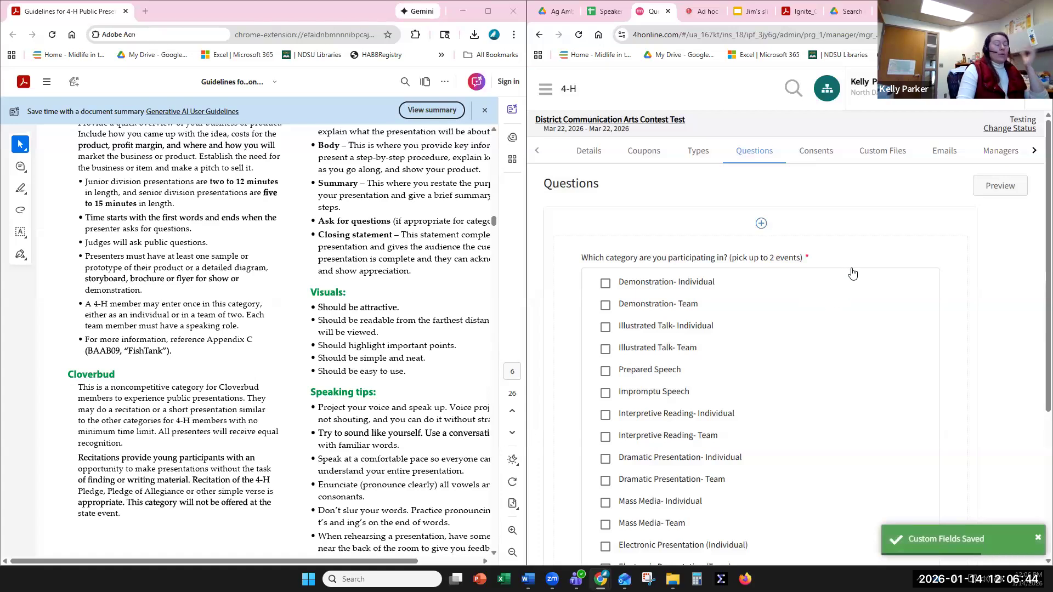
- Extend the category question's note to "(pick up to 2 events, no more than 1 team and 1 individual)" and save it
scroll(794, 316, "down", 1)
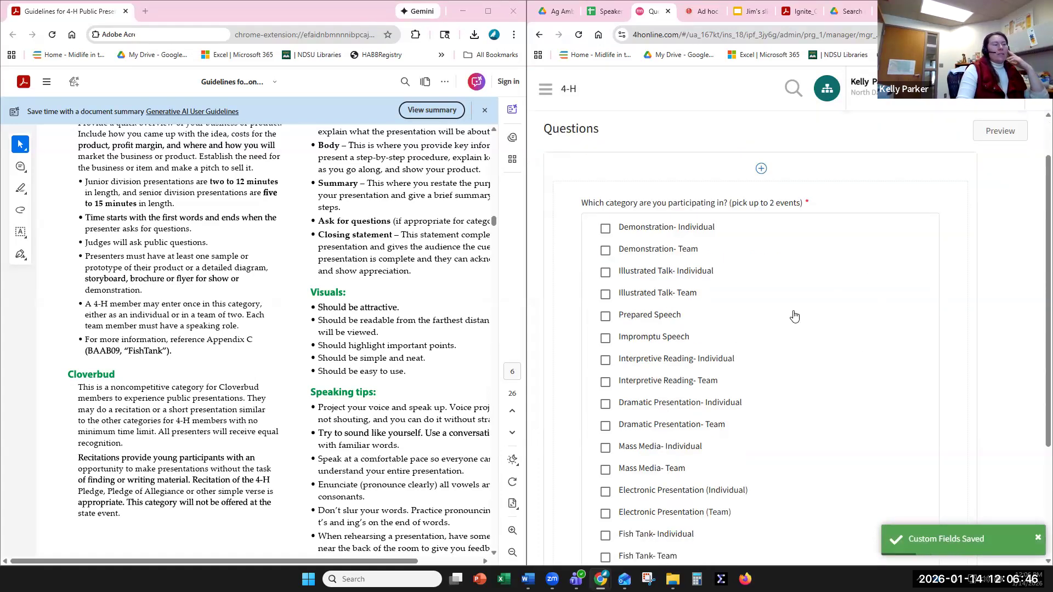
scroll(794, 317, "down", 3)
scroll(794, 317, "up", 3)
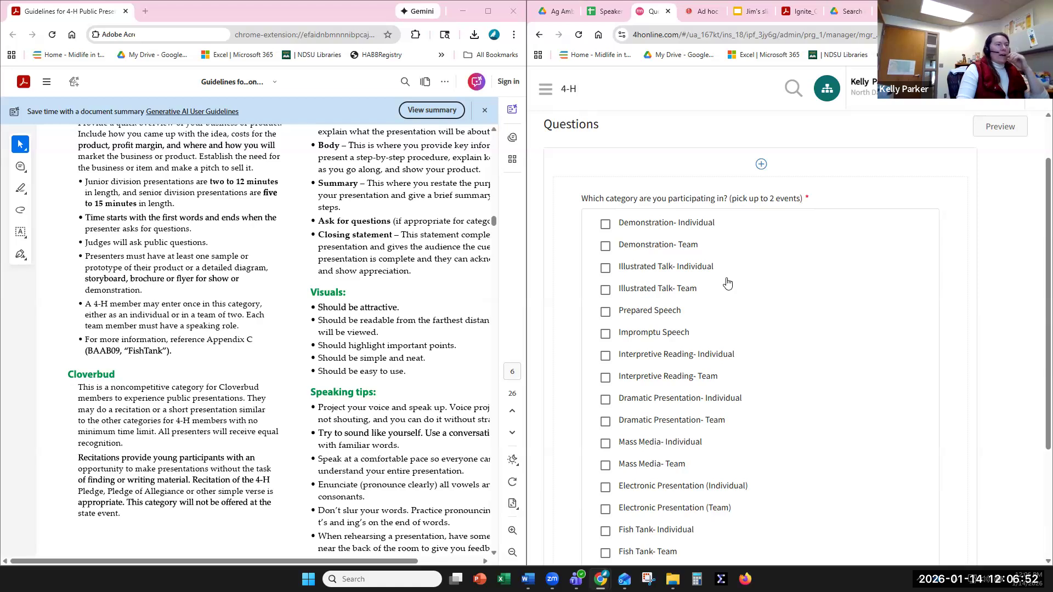
left_click(795, 195)
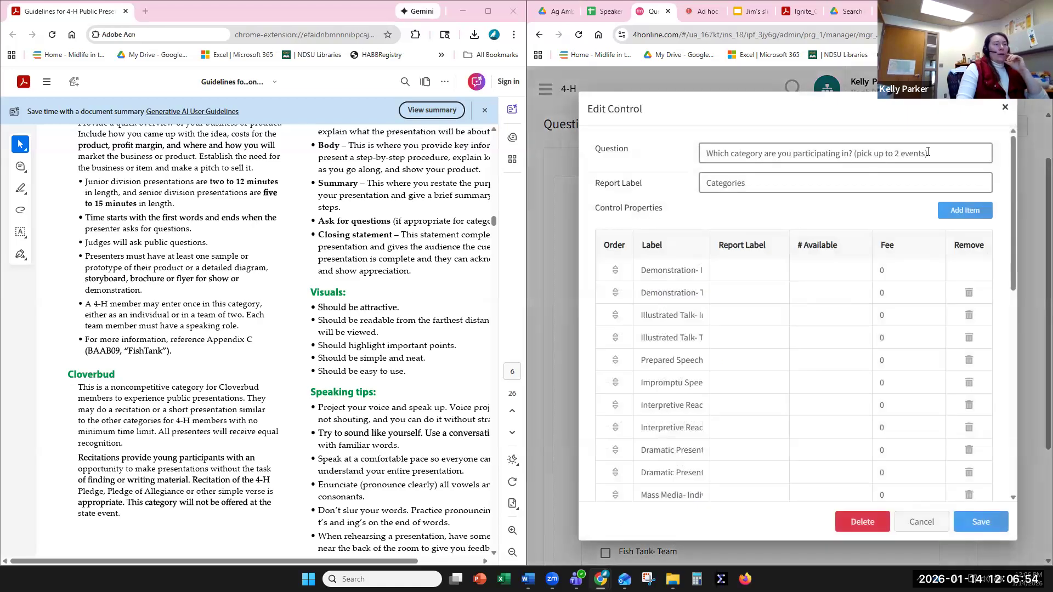
left_click(968, 153)
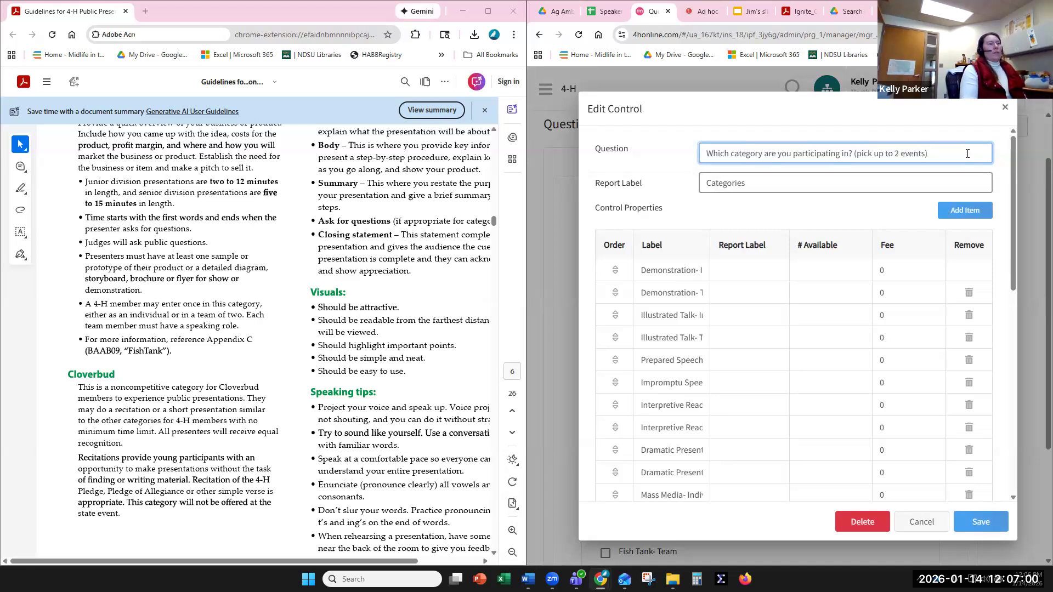
type("o more than 1")
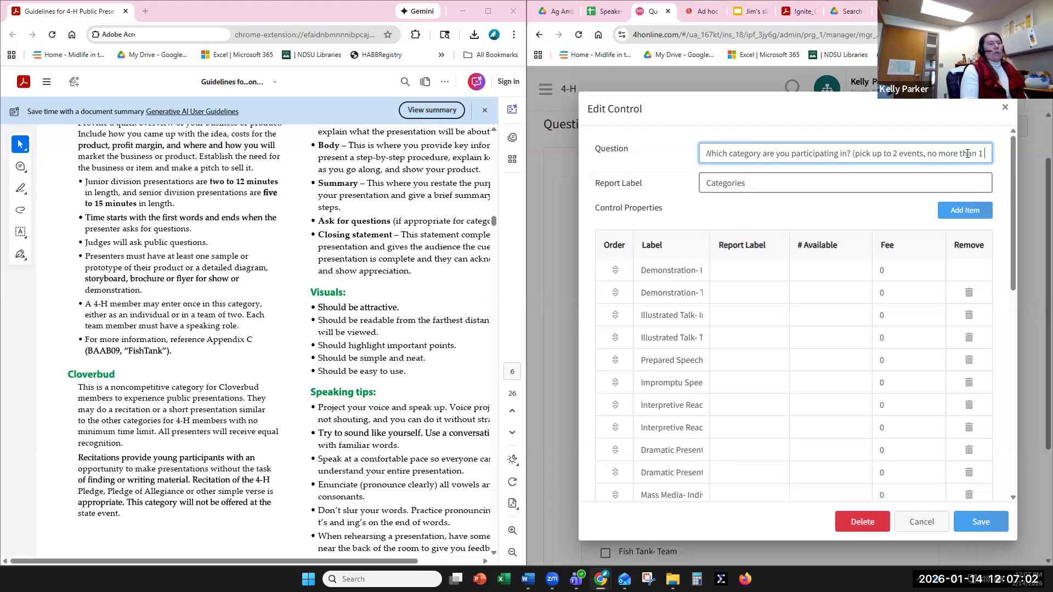
type(" team and 1 individual")
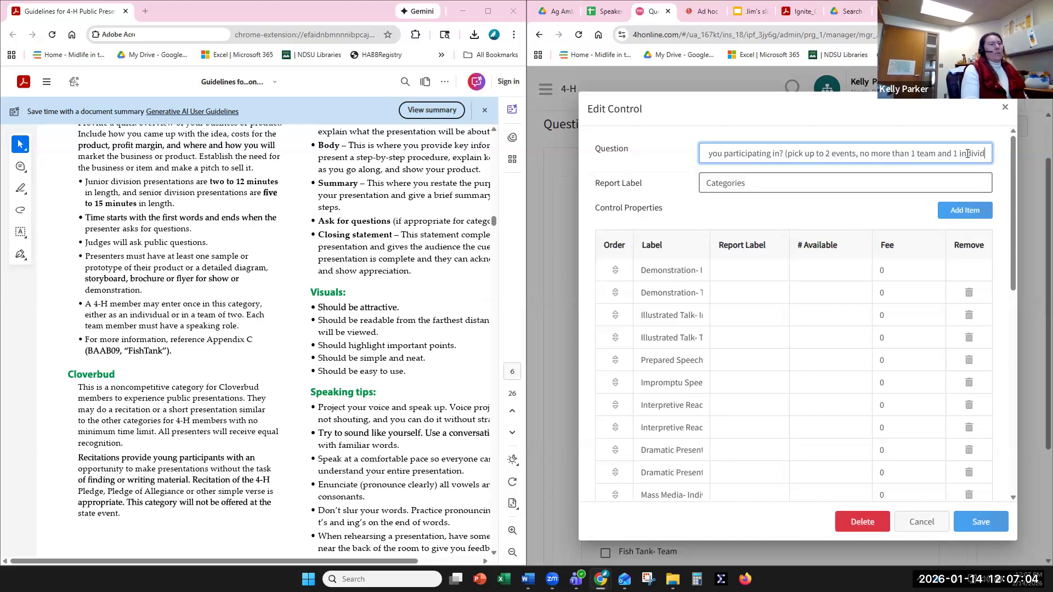
left_click(980, 522)
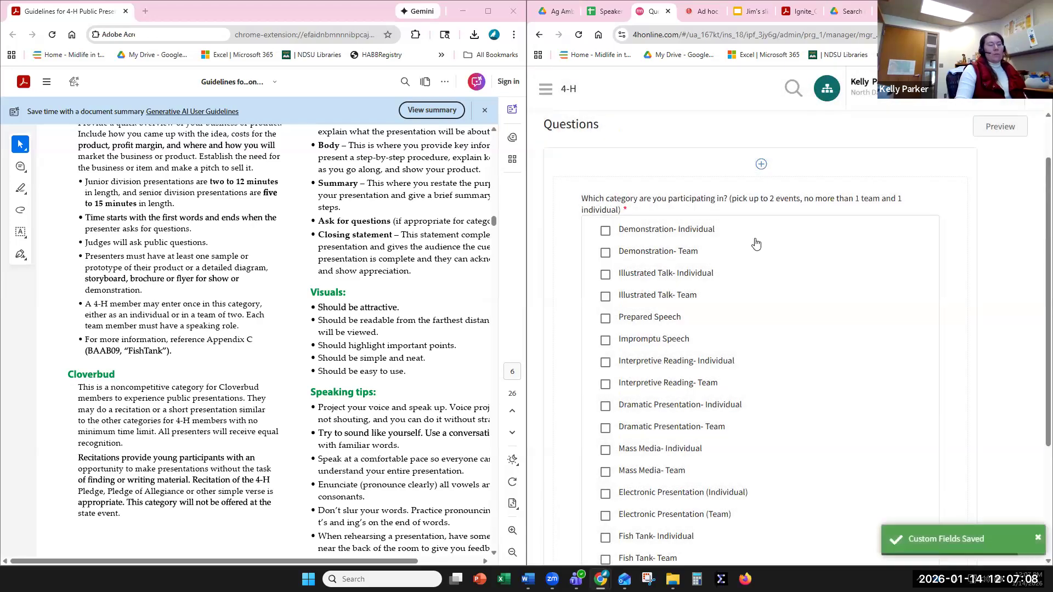
- Add a Multi-Line Text question below the categories reading "Please list all team members (if you are participating in a team presentation)"
scroll(752, 266, "down", 3)
left_click(761, 483)
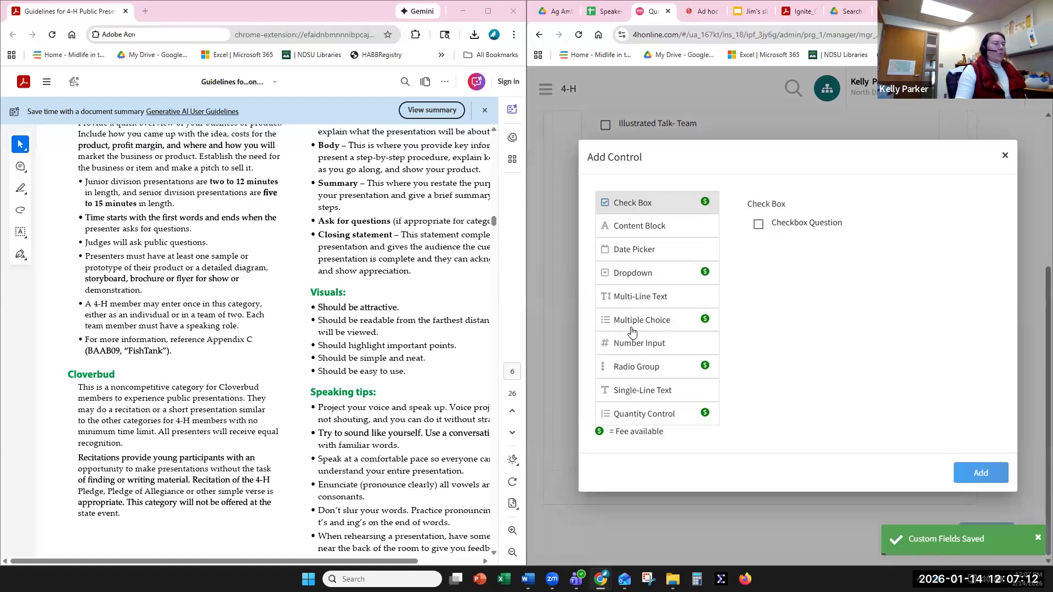
left_click(643, 299)
left_click(986, 472)
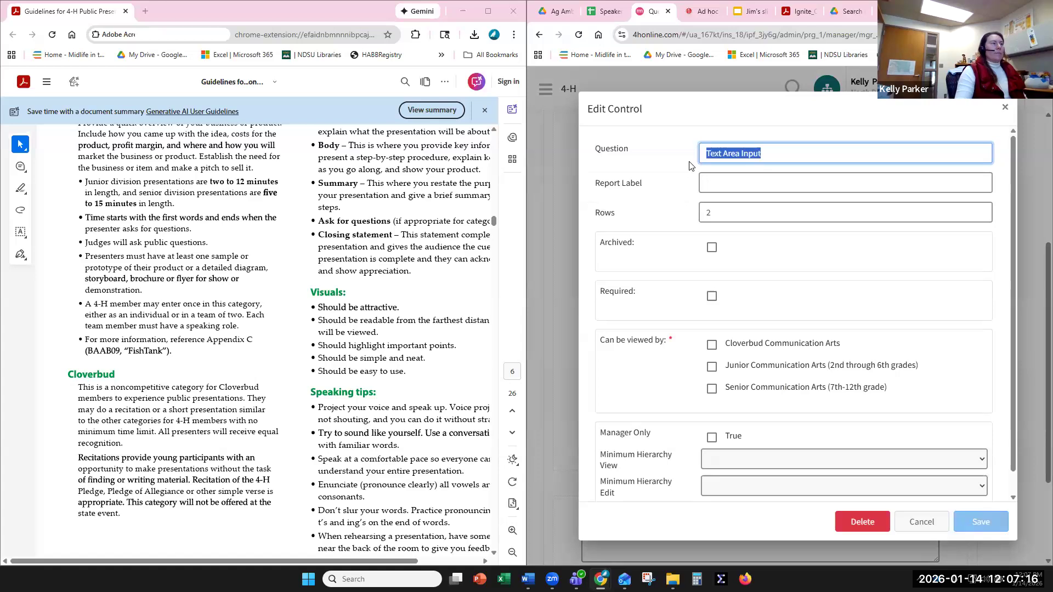
type("Please list all team members (if you are")
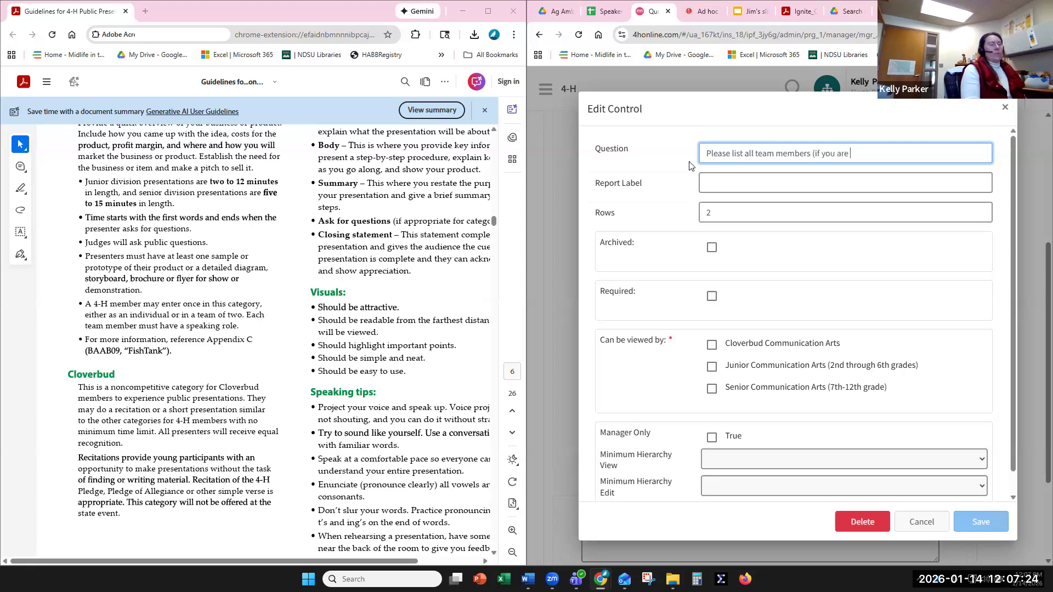
type(" participating in a team")
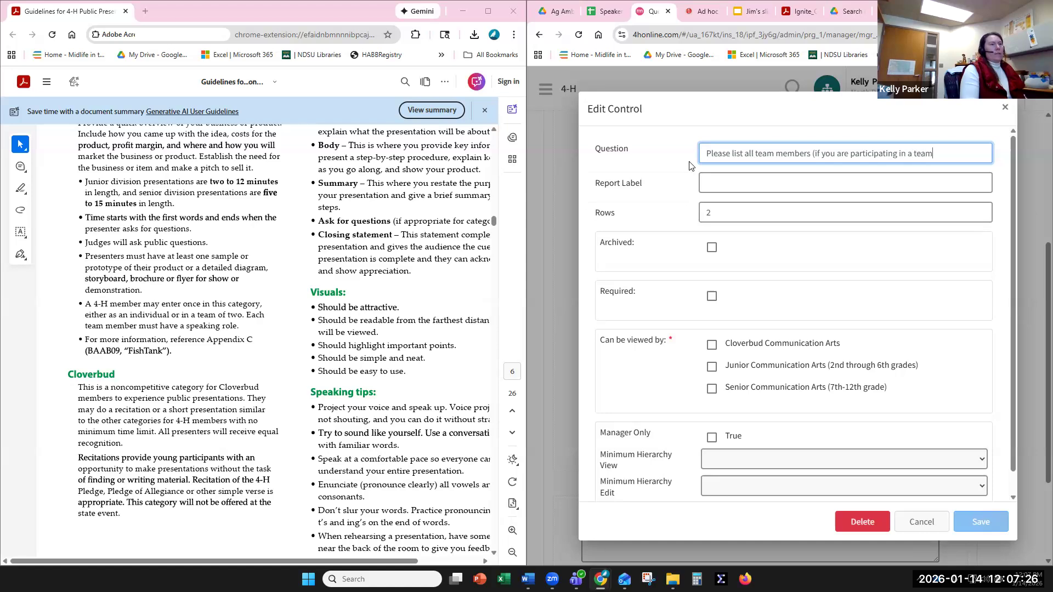
type(" presentation")
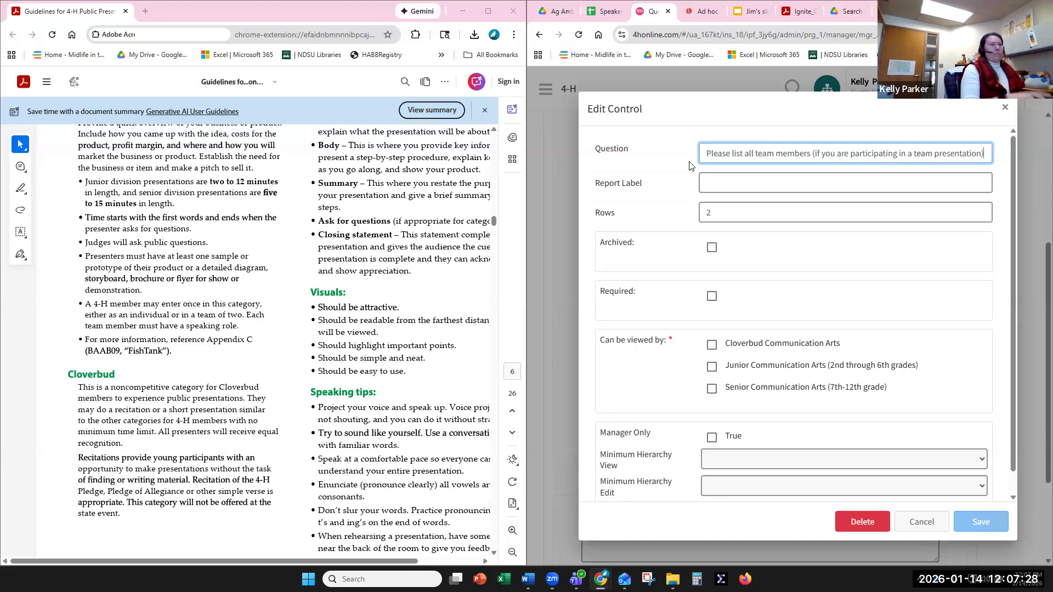
- Check the guidelines for the largest allowed team size and set the team members question to 3 rows
left_click(708, 211)
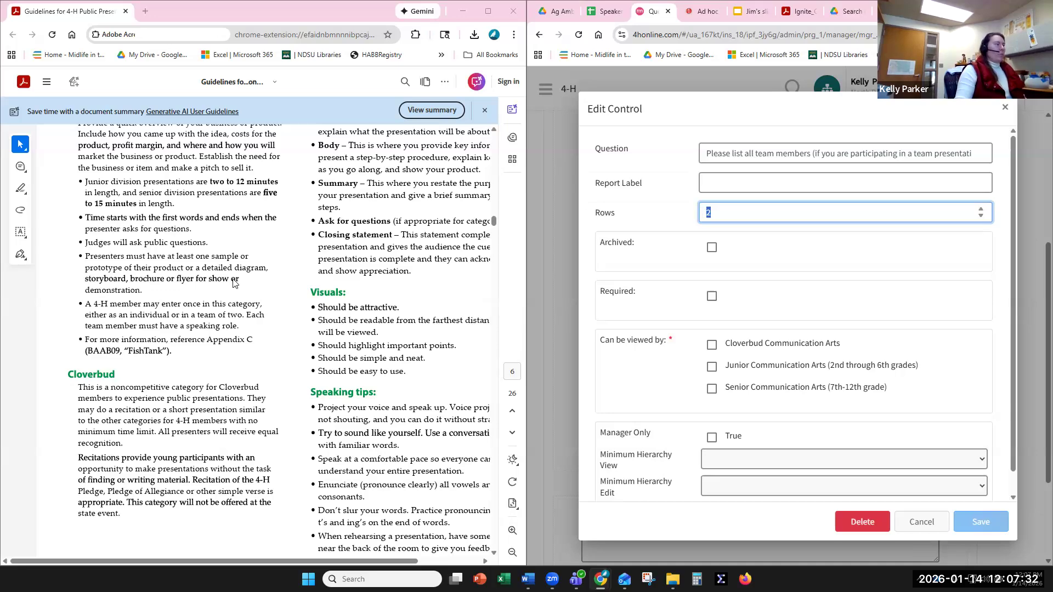
scroll(190, 301, "up", 9)
scroll(190, 302, "up", 3)
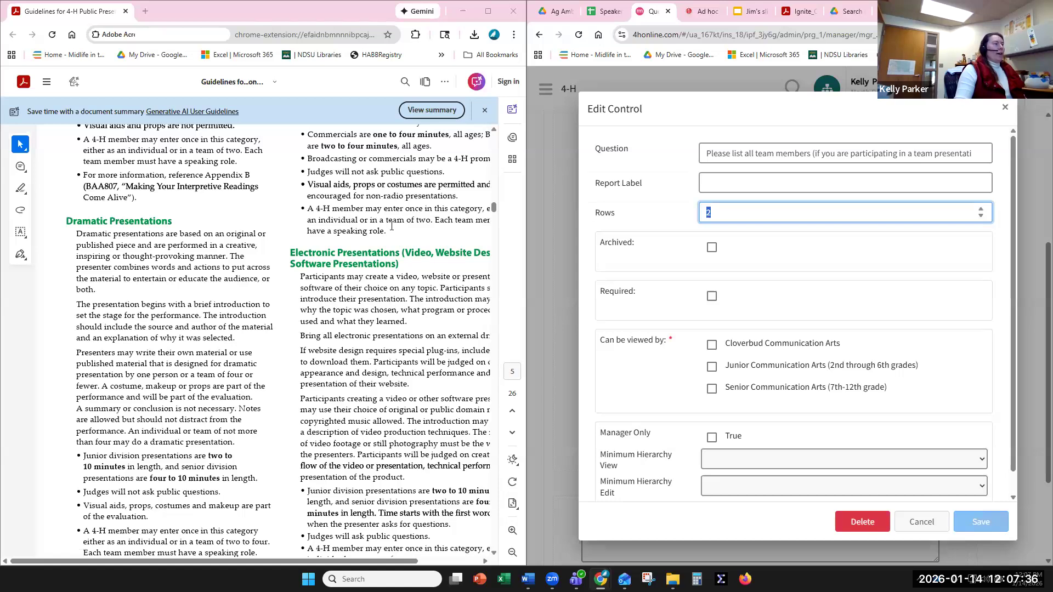
scroll(219, 291, "down", 4)
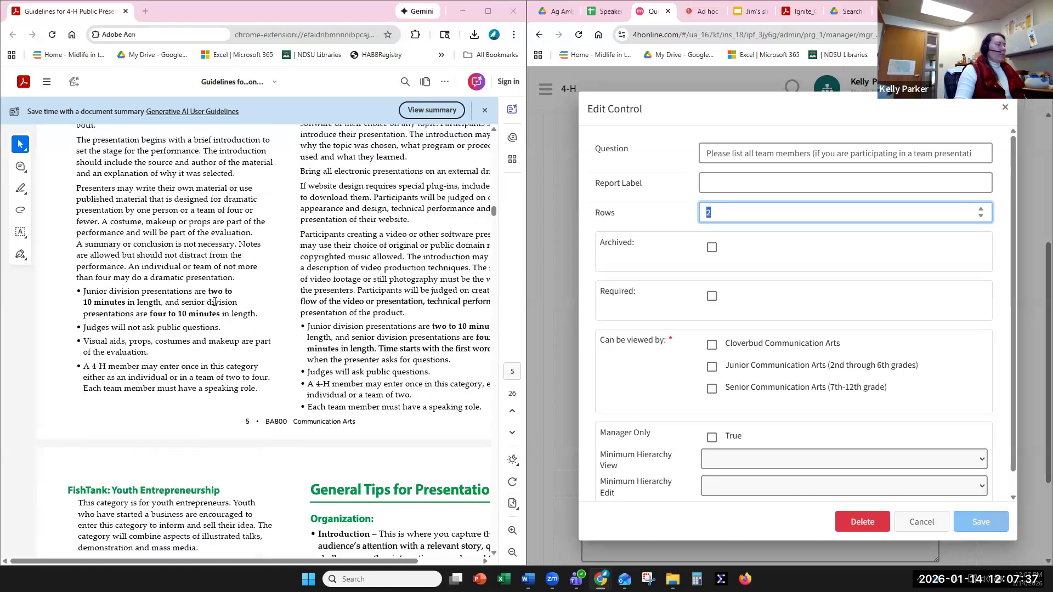
double_click(254, 377)
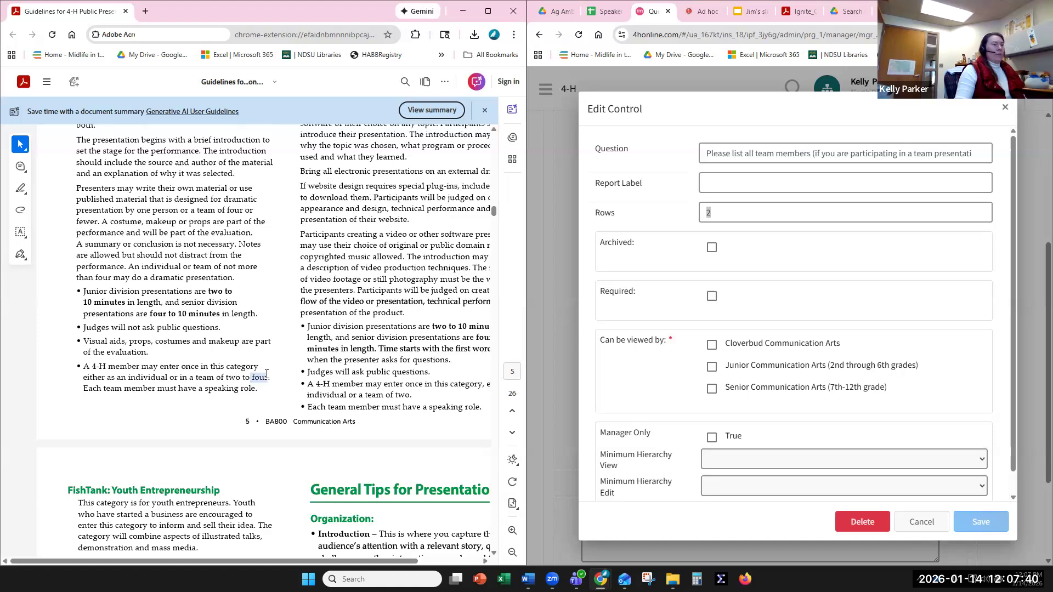
left_click(713, 212)
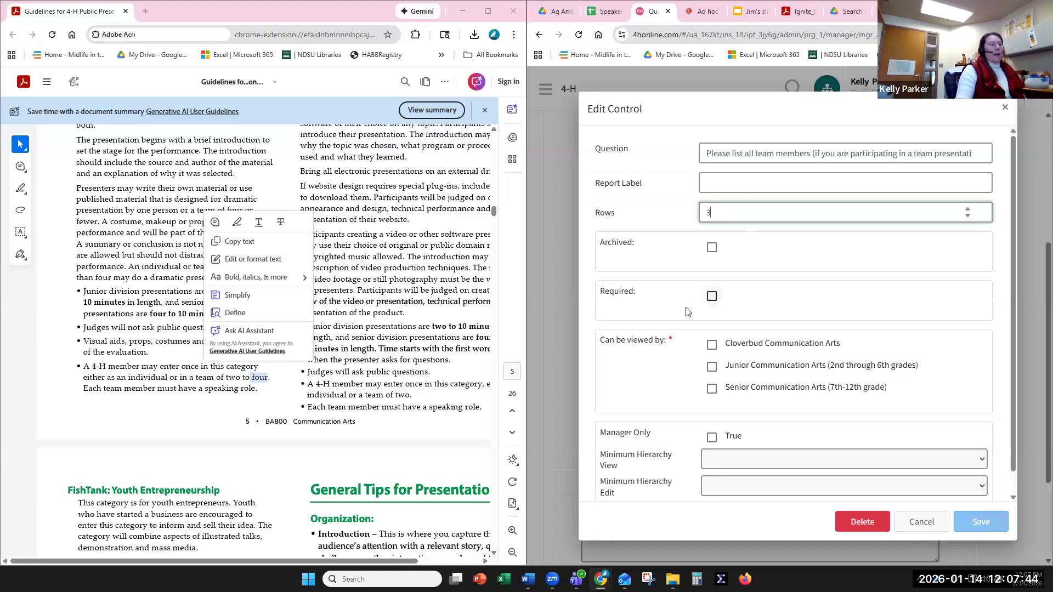
- Make the question viewable by Junior and Senior Communication Arts, set its report label to "Team members", and save it
left_click(712, 366)
left_click(712, 388)
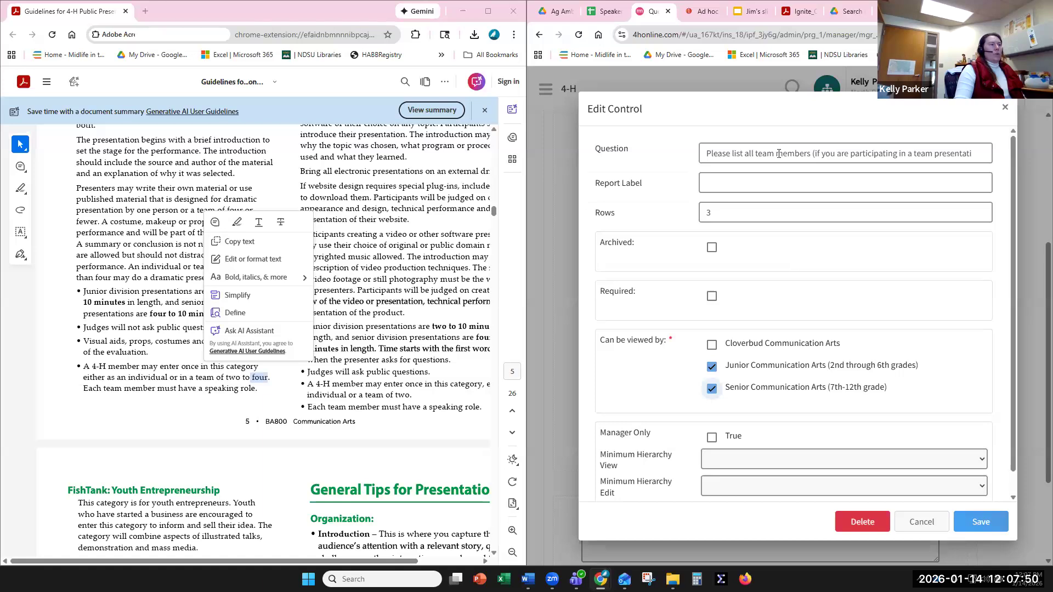
left_click(725, 195)
type("Team members")
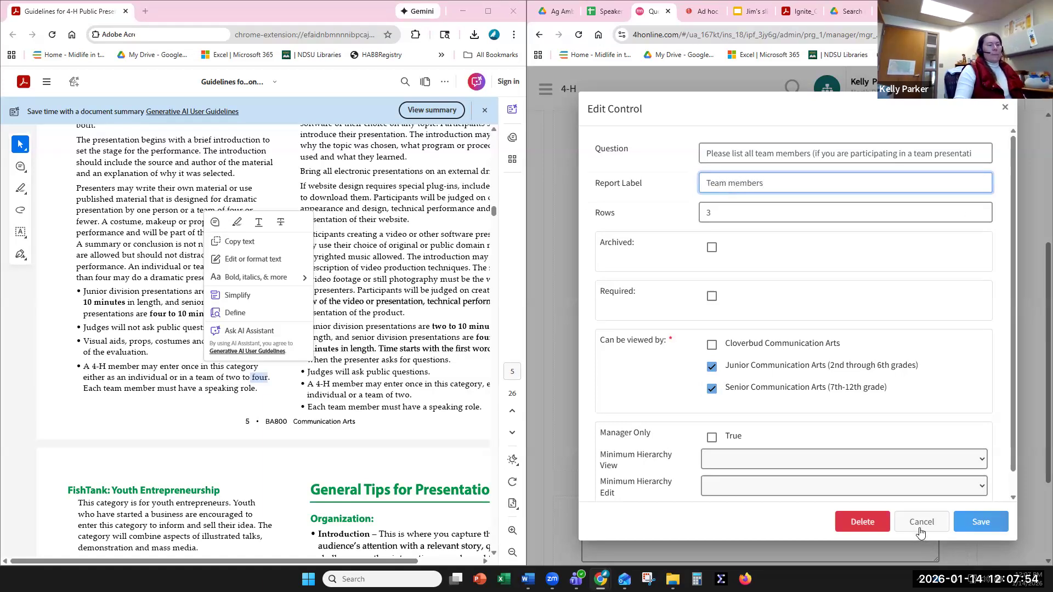
scroll(967, 497, "down", 1)
left_click(970, 520)
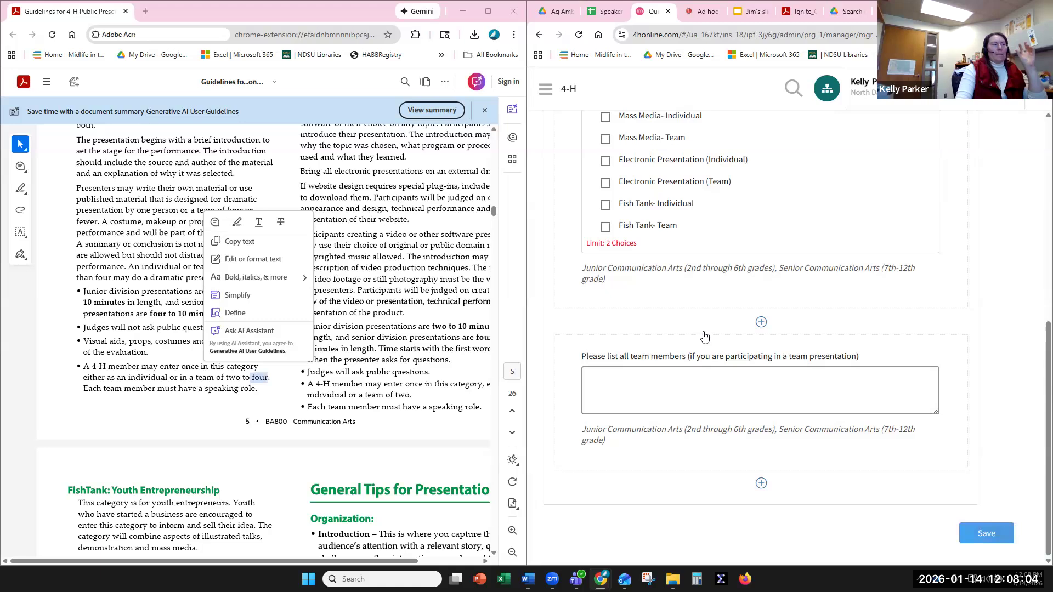
- Review the saved questions, reopen the team members question and make it required
scroll(705, 338, "up", 6)
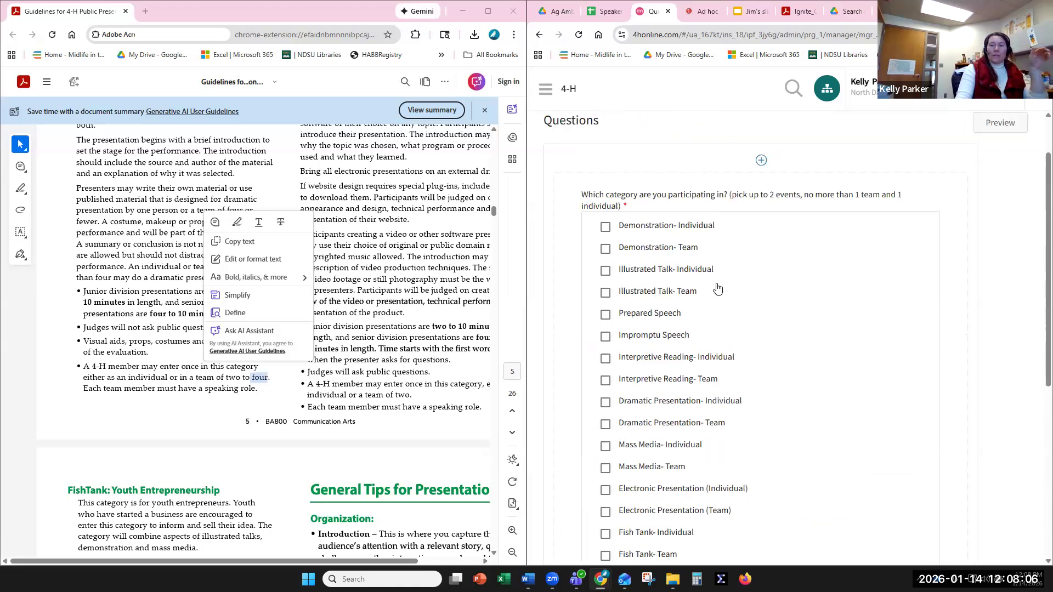
scroll(720, 290, "down", 6)
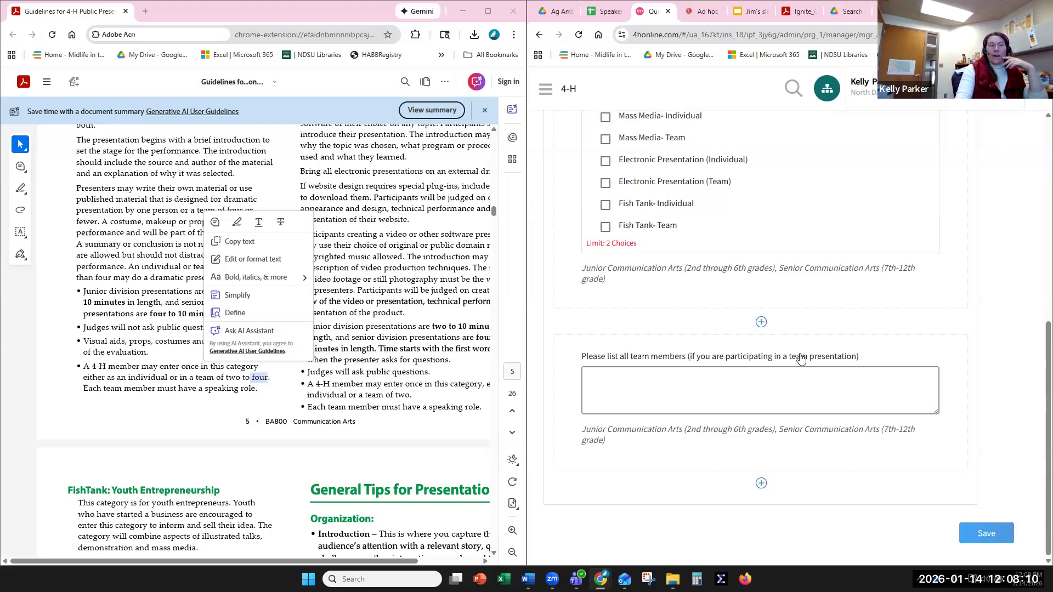
left_click(801, 357)
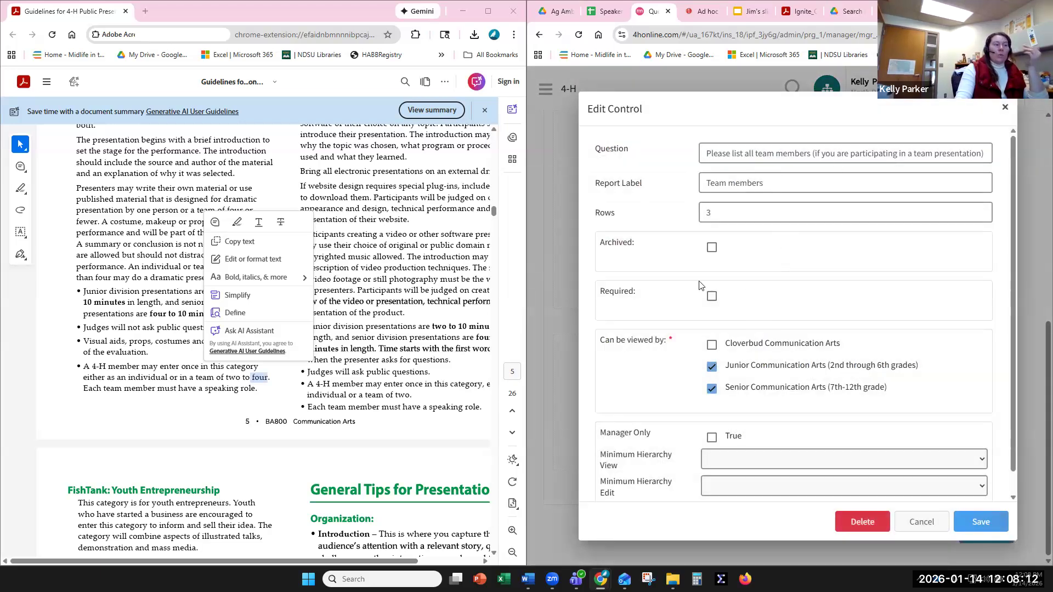
left_click(711, 296)
- Remove the parentheses from the team members question, append "- If you are not participating in a team, please type NA", and save it
left_click(863, 153)
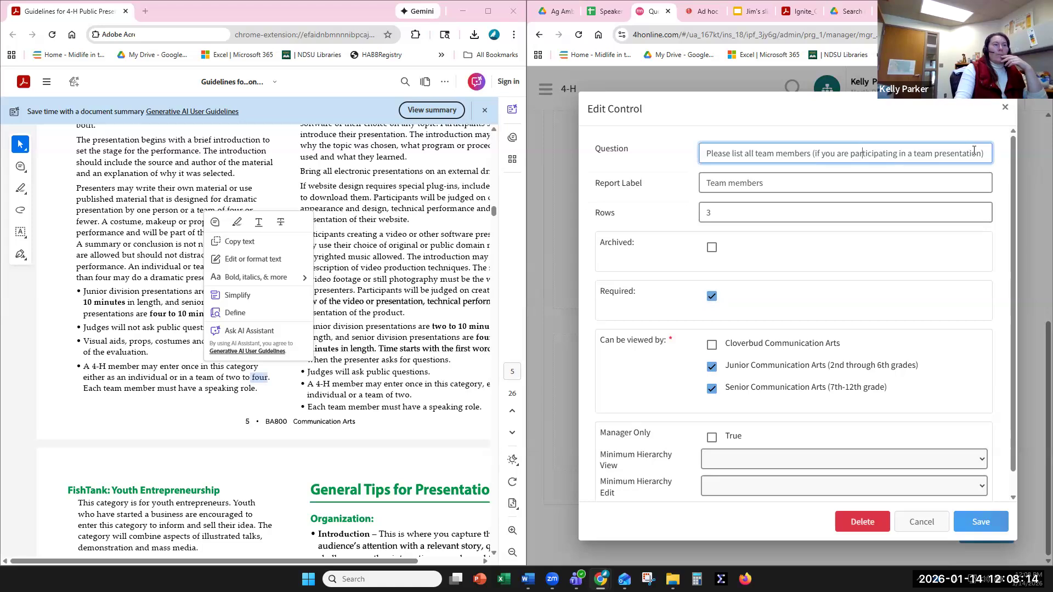
left_click(979, 152)
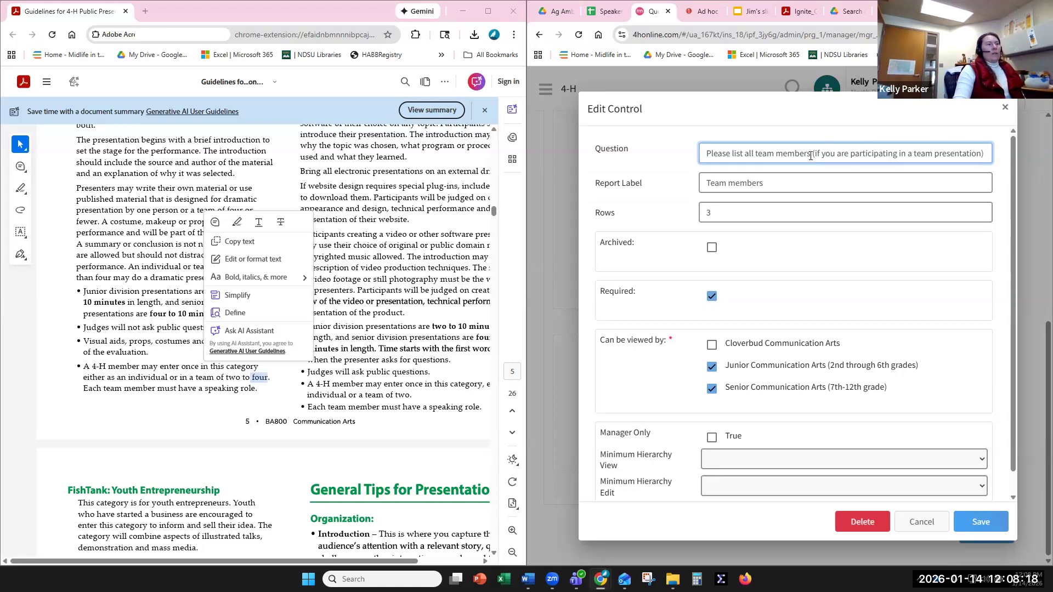
key("BackSpace")
key("End")
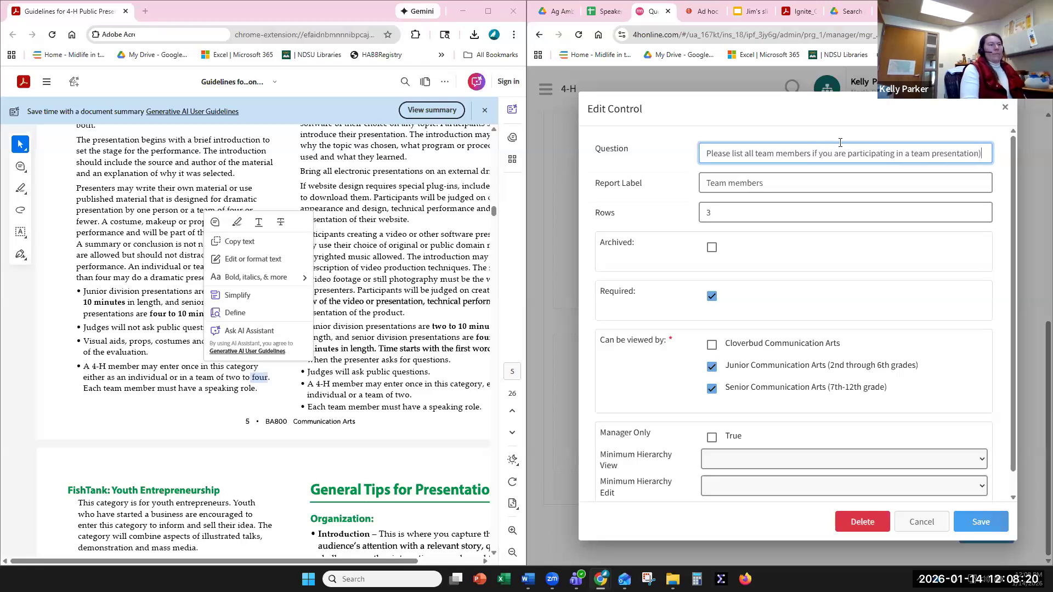
key("BackSpace")
type("- If you are not participating in a team, please type NA")
left_click(985, 519)
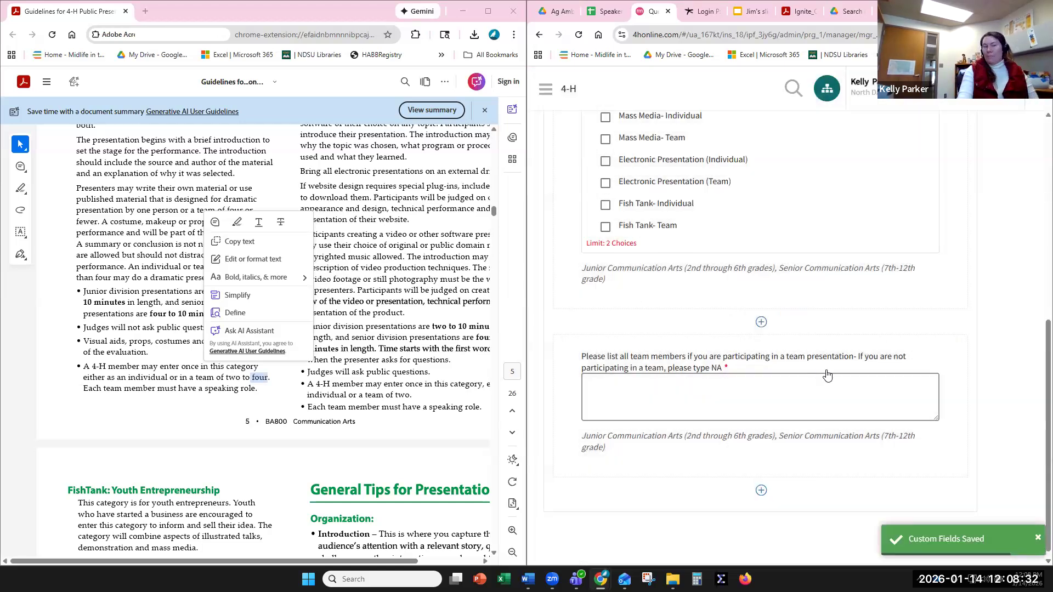
- Add a Multiple Choice question below the team members question
scroll(713, 274, "up", 7)
scroll(689, 313, "down", 7)
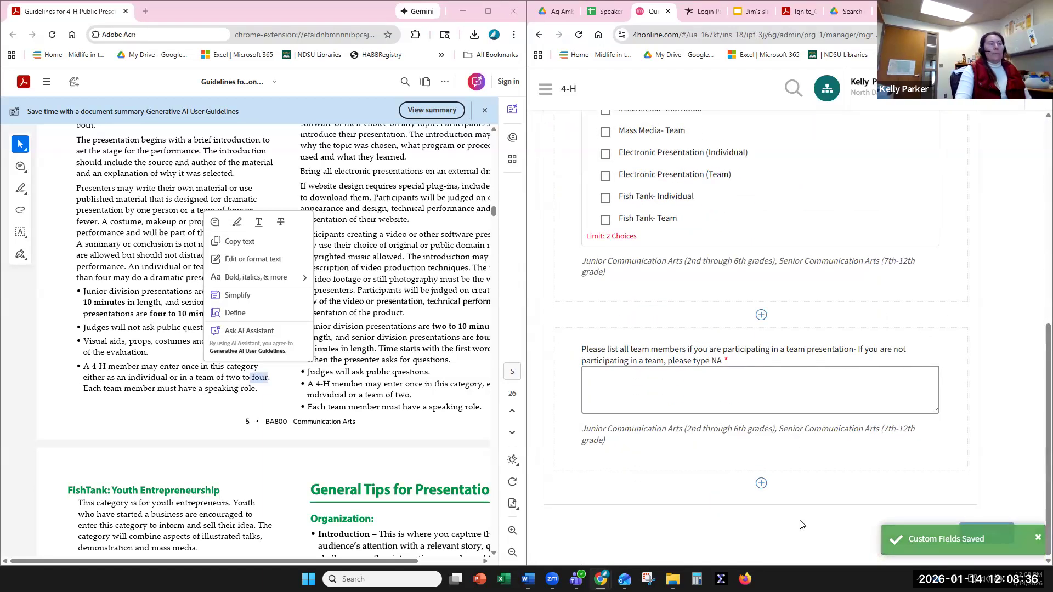
left_click(762, 485)
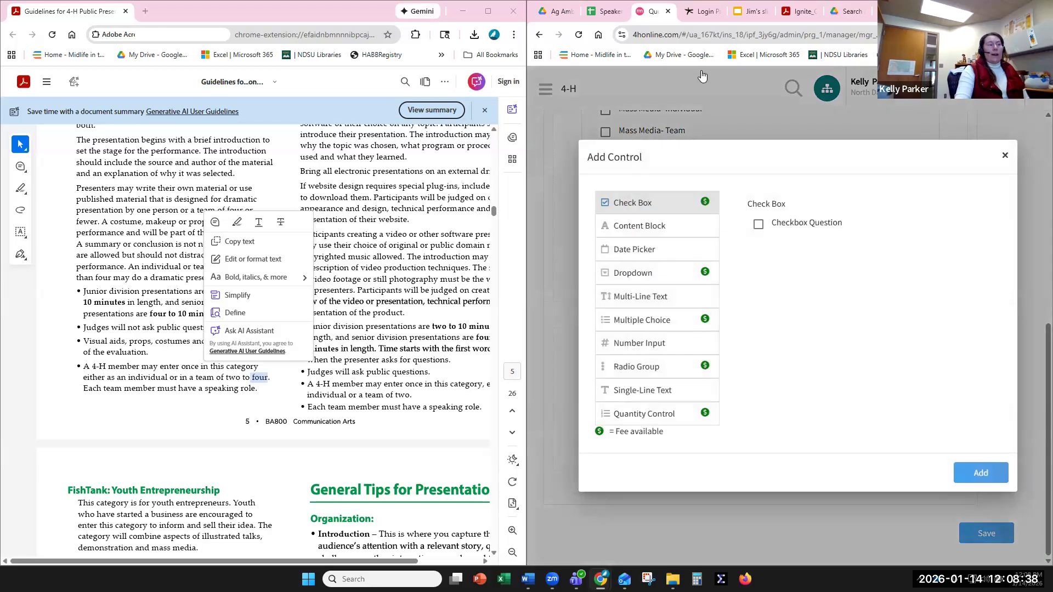
left_click(636, 319)
left_click(981, 473)
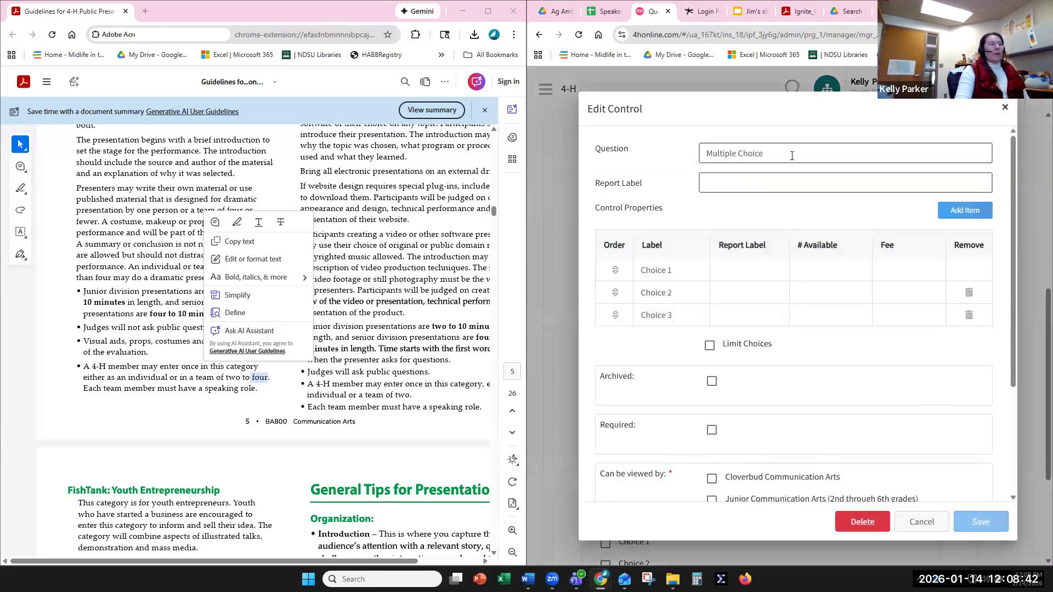
- Word the question "Please select all food allergies or sensitivities you may have." and set its report label to "Dietary restrictions"
type("P")
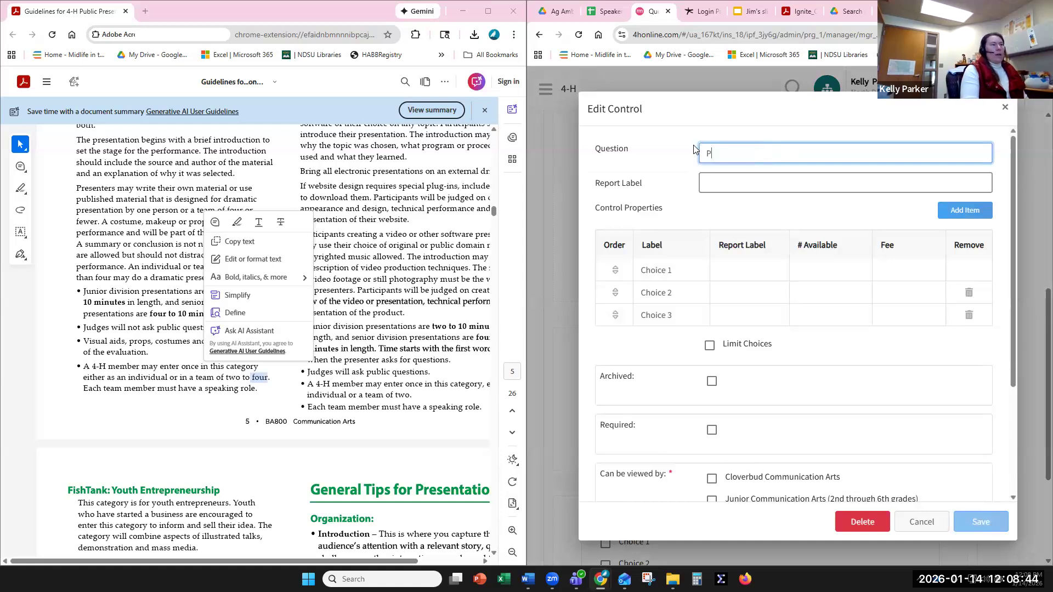
type("lease select all food allergies or sensitiv")
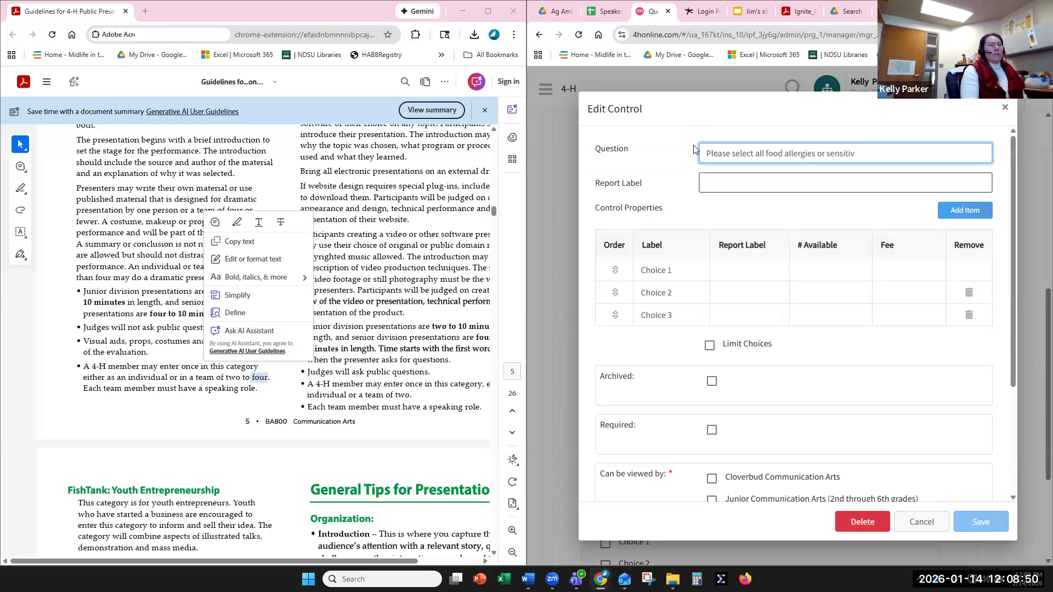
type("ities you may have.")
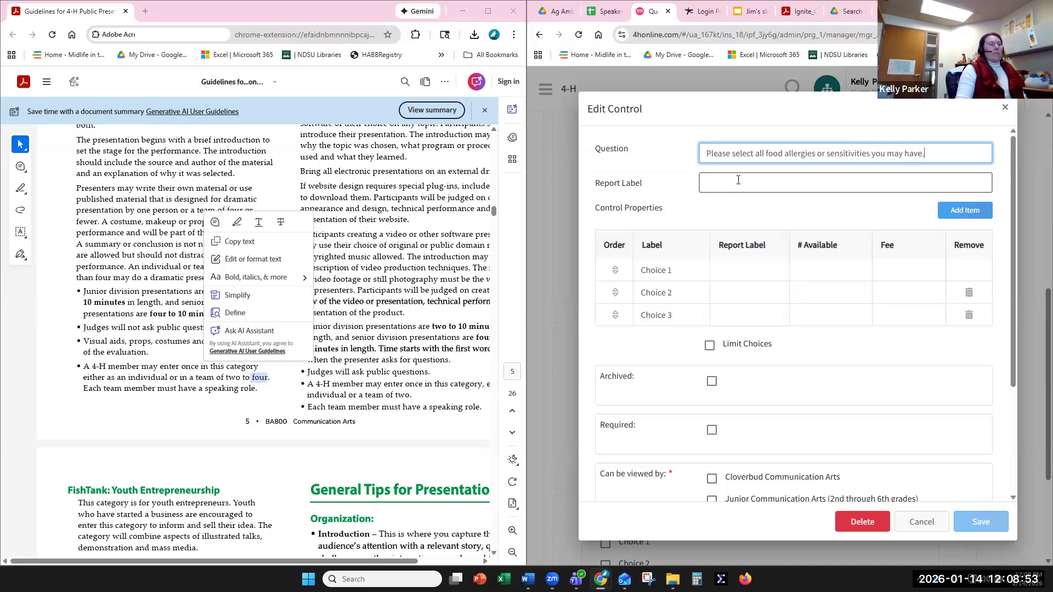
left_click(738, 180)
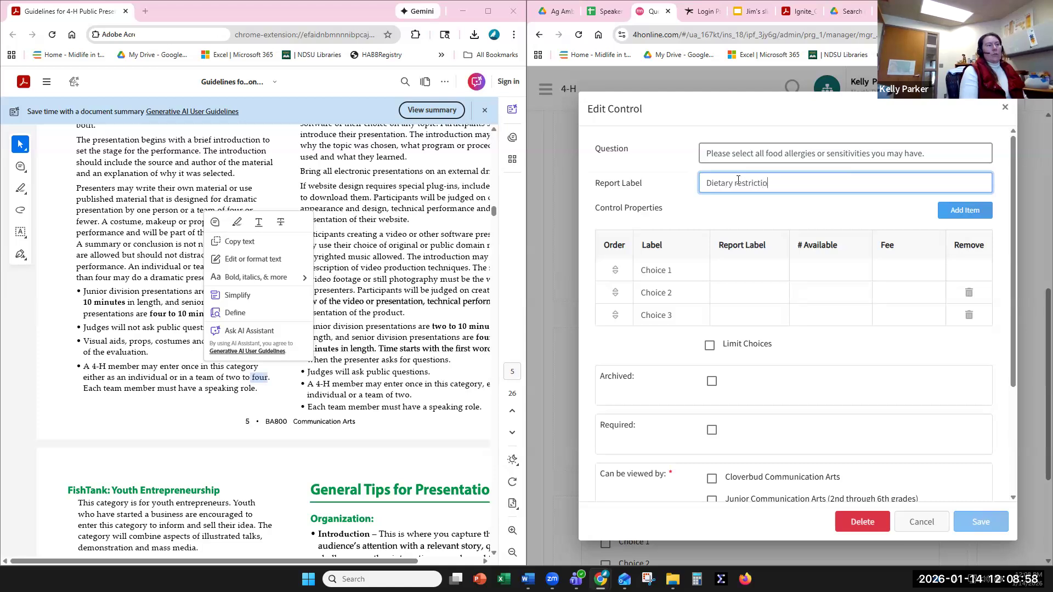
- Replace the three default choices with Eggs, Tree nuts and Wheat
left_click(670, 268)
left_click_drag(671, 269, 638, 272)
type("Eggs")
left_click(647, 297)
key("BackSpace")
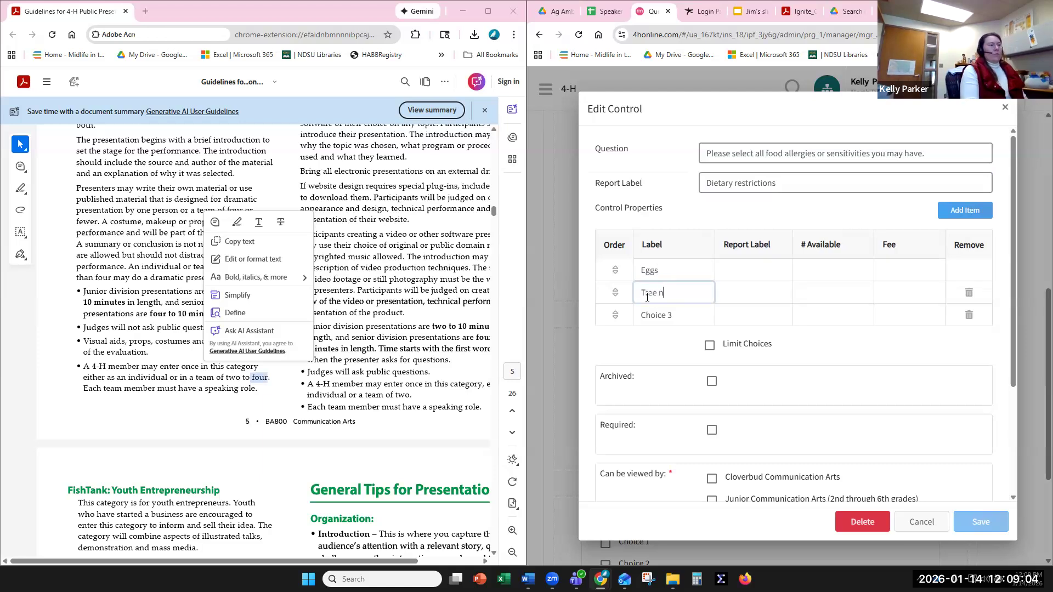
left_click(669, 310)
key("BackSpace")
type("Wheat")
- Add four more choices to the allergy question: Soy, Sesame, Peanuts and Fish
left_click(981, 207)
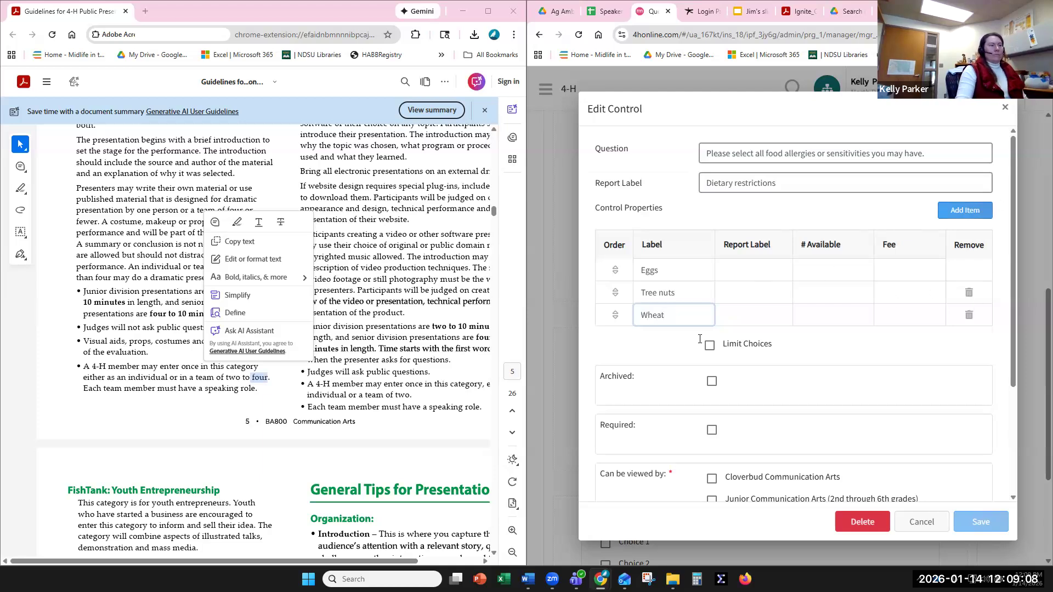
left_click(667, 341)
type("Soy")
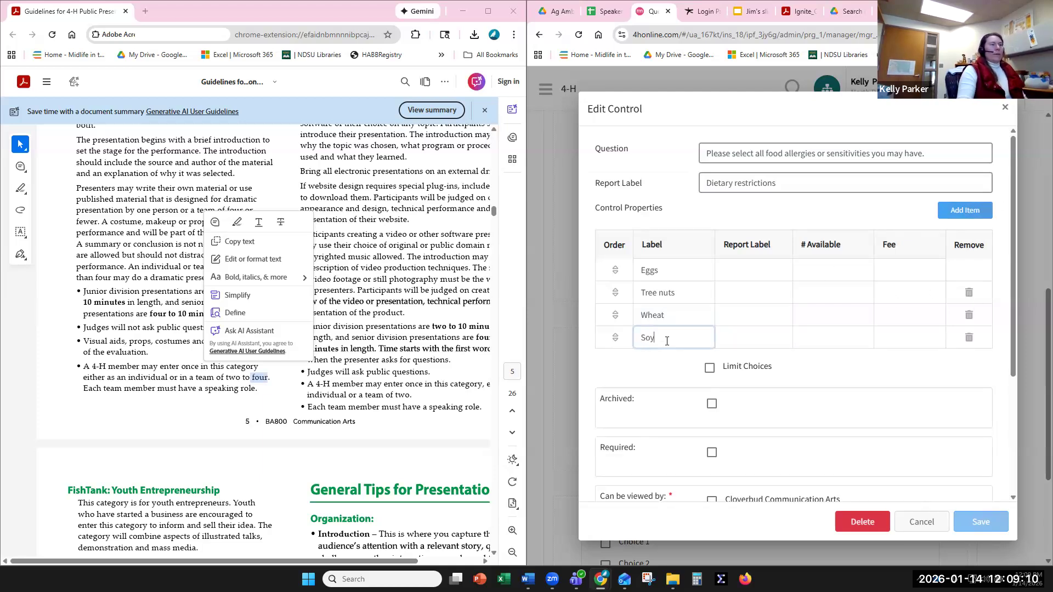
left_click(967, 213)
left_click(668, 361)
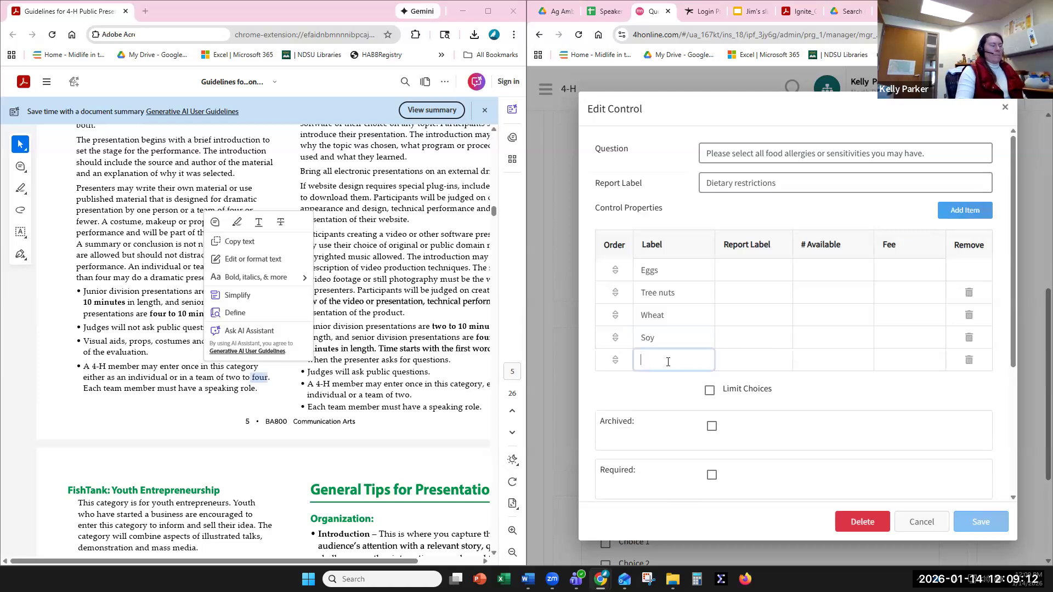
type("Sesame")
left_click(965, 210)
left_click(650, 384)
type("Peanuts")
left_click(946, 214)
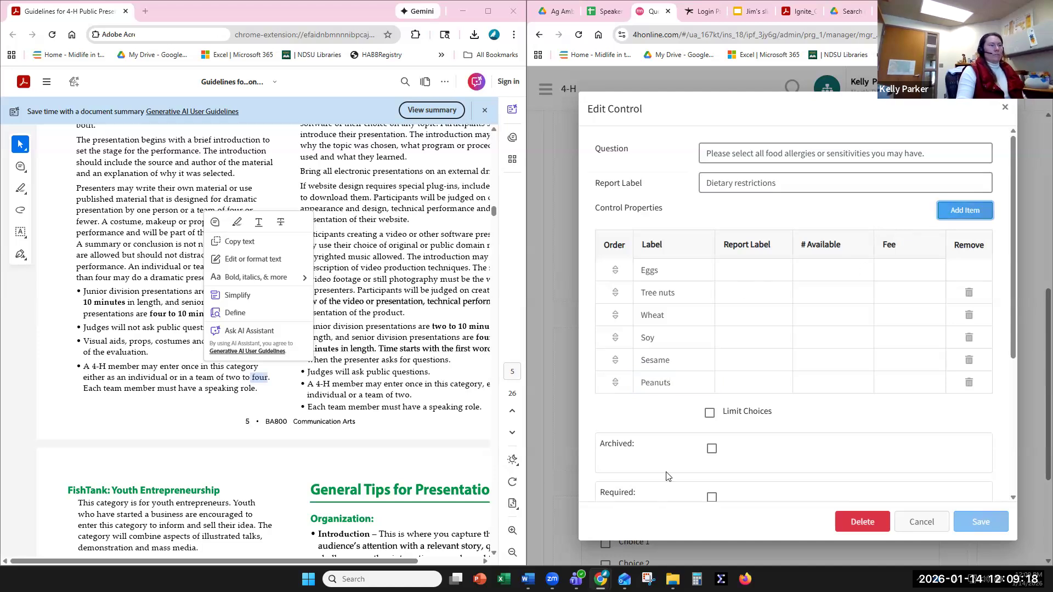
left_click(671, 410)
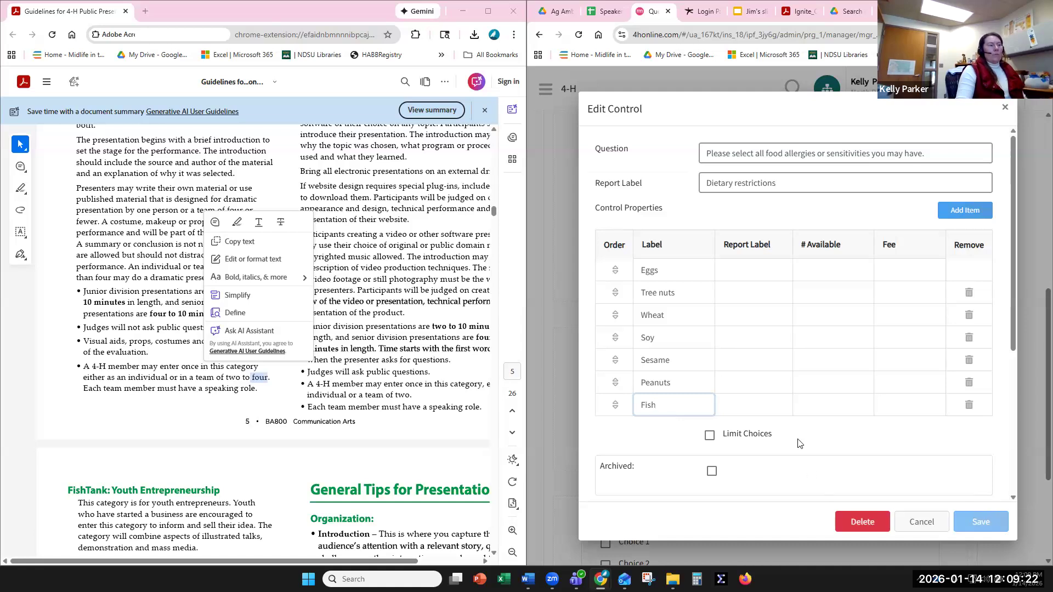
type("Fish")
- Make the allergy question required and viewable by Cloverbud, Junior and Senior Communication Arts
scroll(799, 443, "down", 3)
left_click(712, 355)
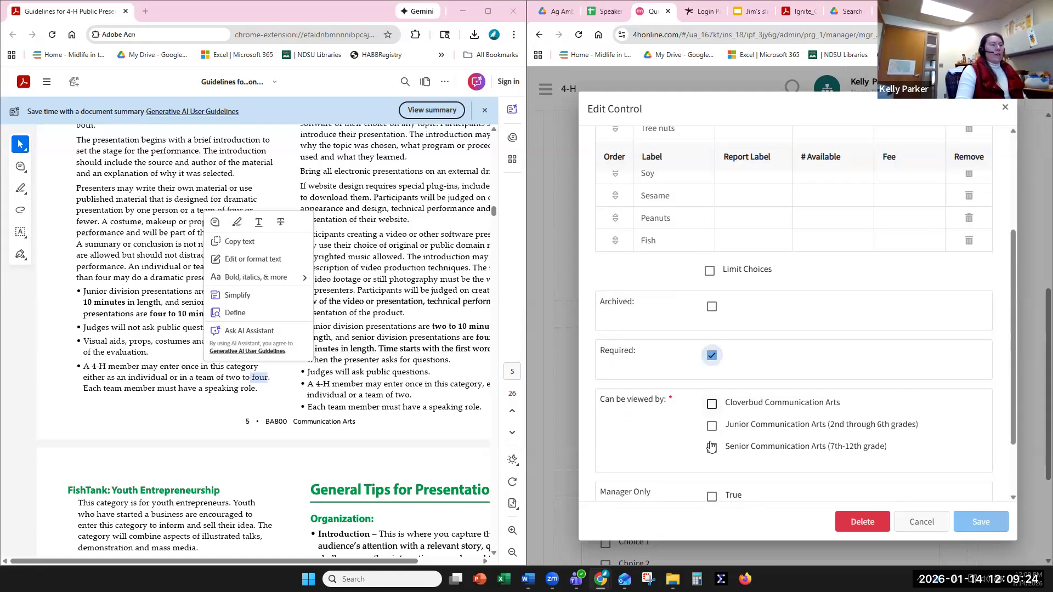
left_click(712, 404)
left_click(712, 426)
left_click(712, 448)
scroll(798, 388, "down", 2)
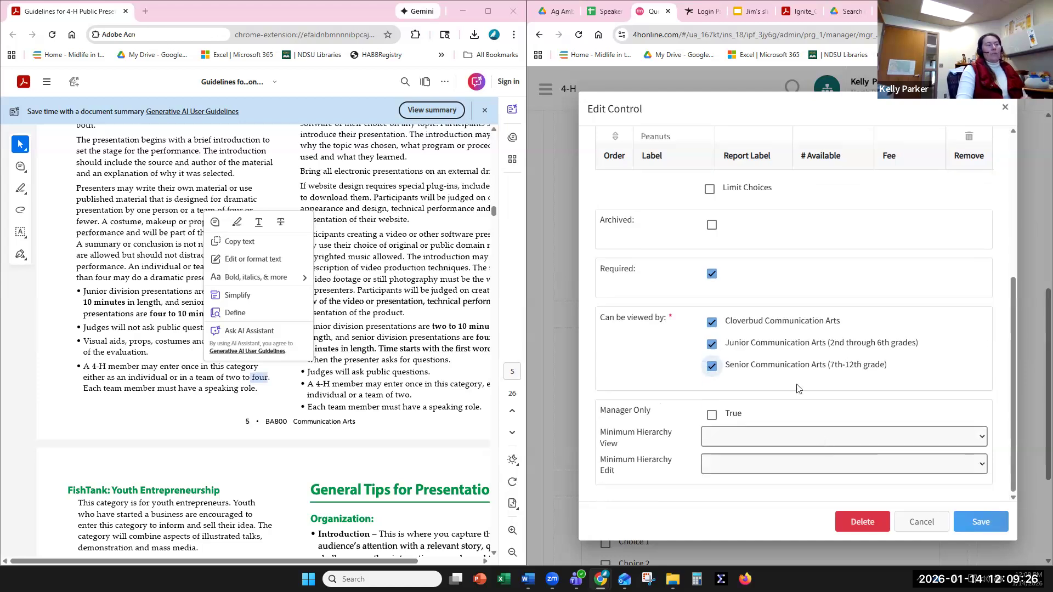
- Add a "Not Applicable" choice with "Other- please contact county office" above it, and save the allergy question
scroll(812, 387, "up", 5)
left_click(964, 184)
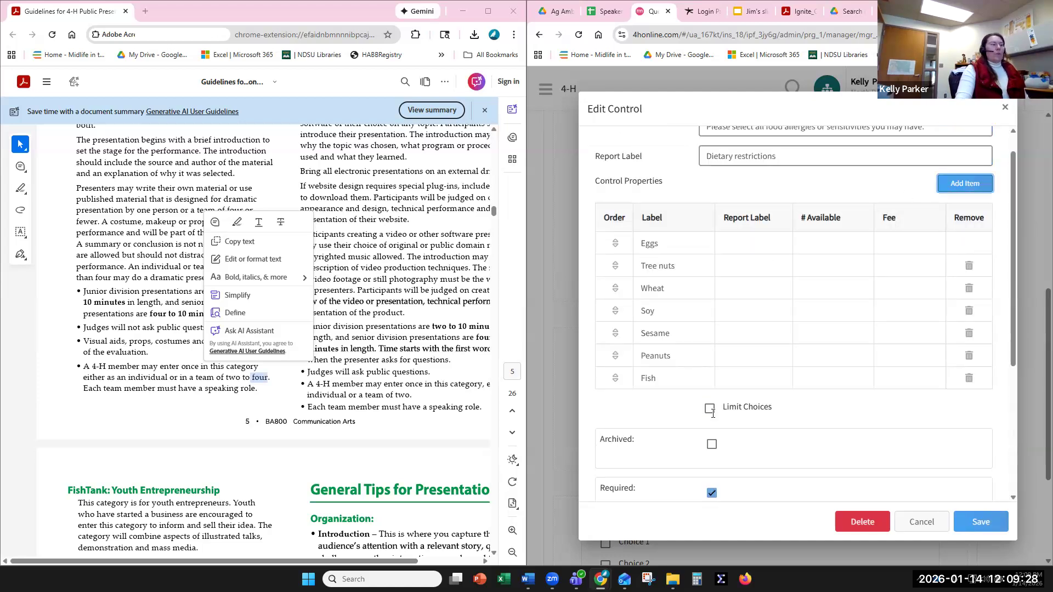
left_click(658, 398)
type("Not Applicable")
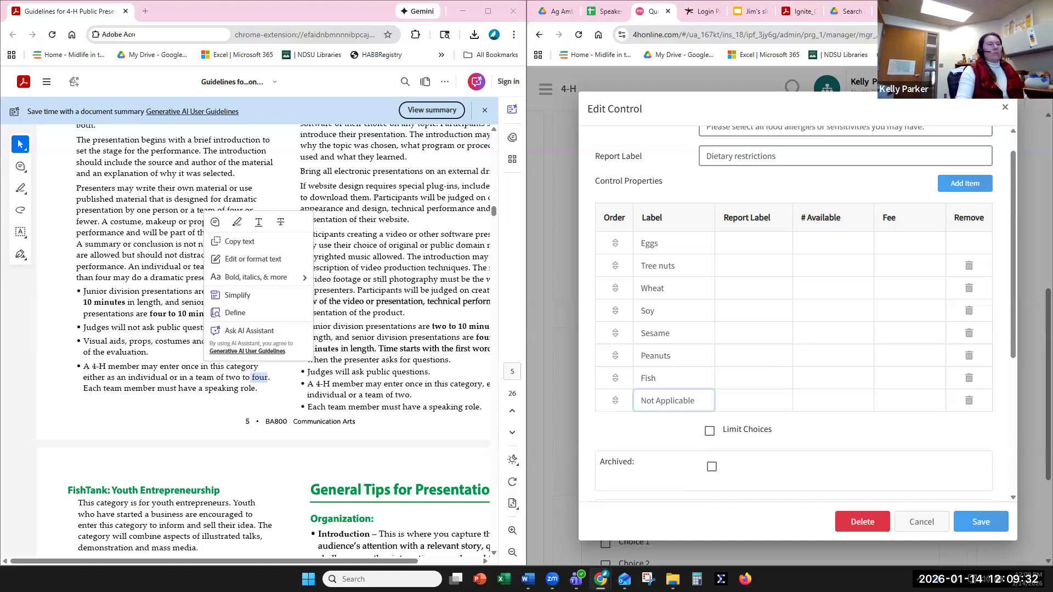
left_click(965, 183)
left_click_drag(615, 423, 647, 399)
left_click(654, 397)
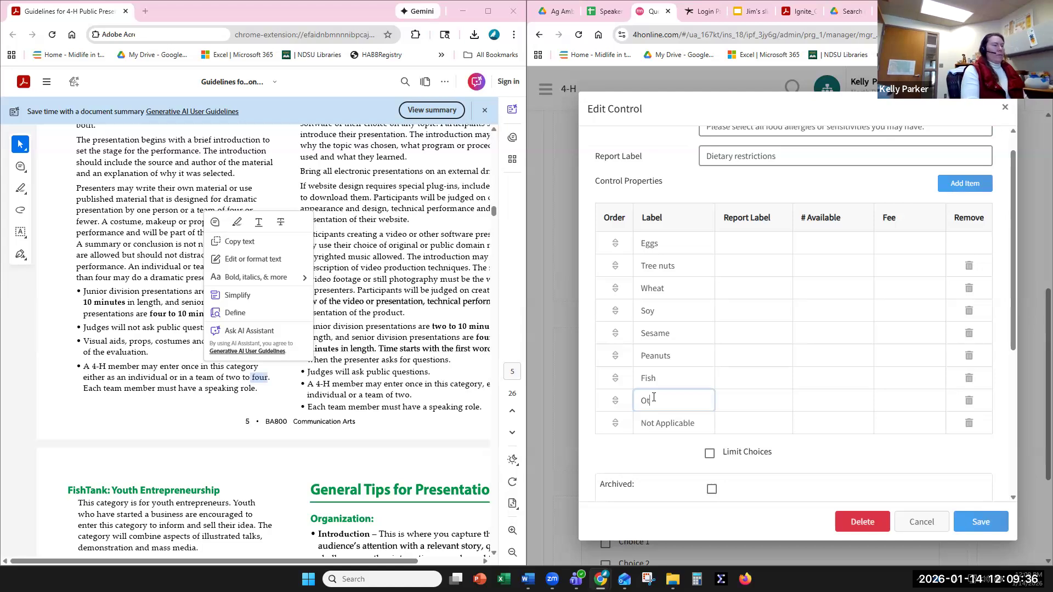
type("Other- please contact county of")
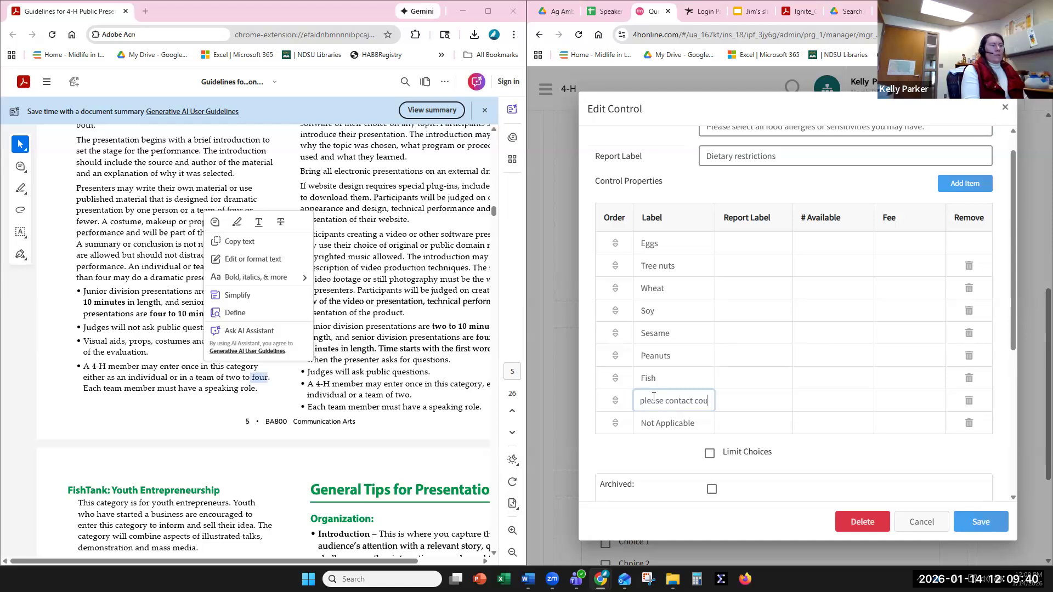
type("fice")
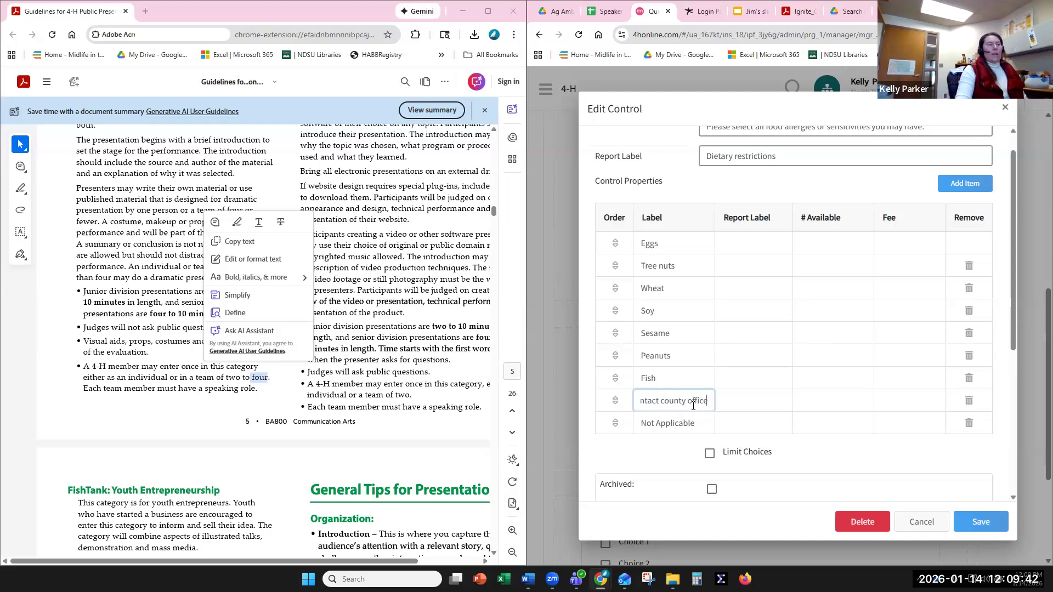
scroll(693, 406, "down", 5)
left_click(968, 523)
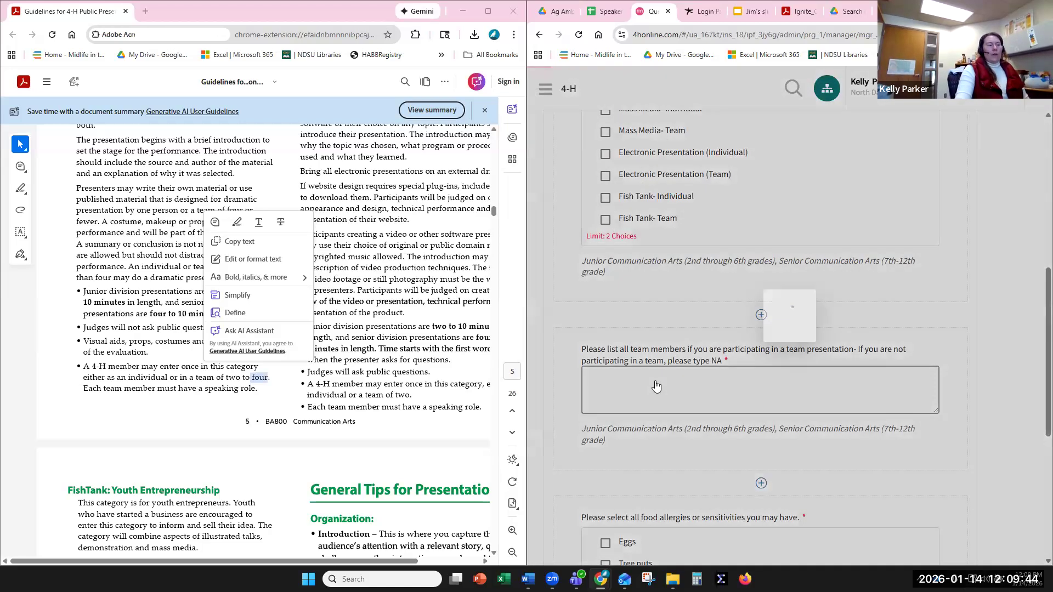
- Reopen the allergy question, delete it and save the question form
scroll(859, 428, "down", 5)
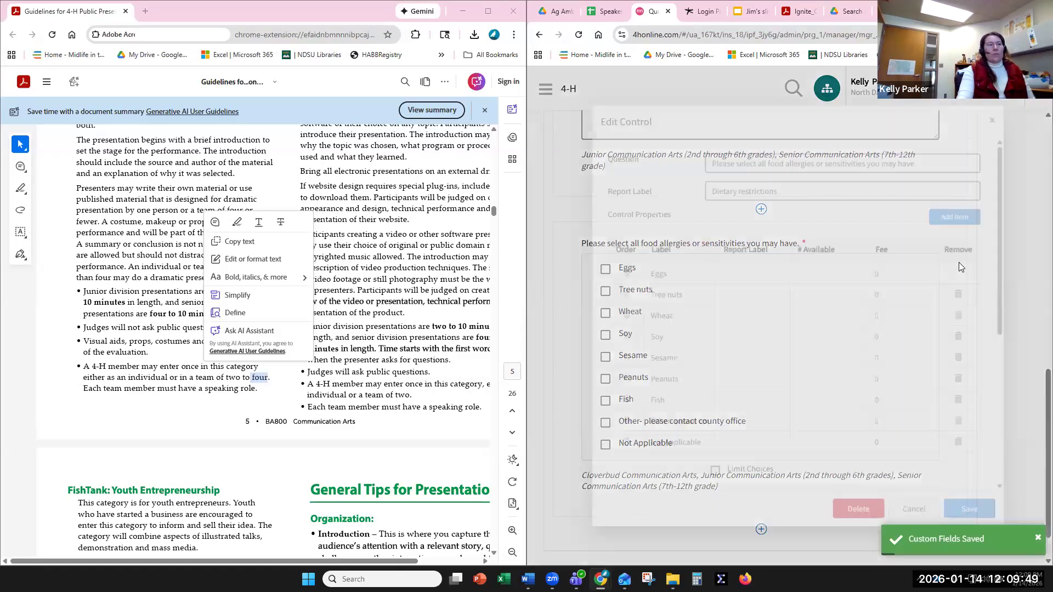
left_click(959, 262)
left_click(859, 524)
left_click(979, 532)
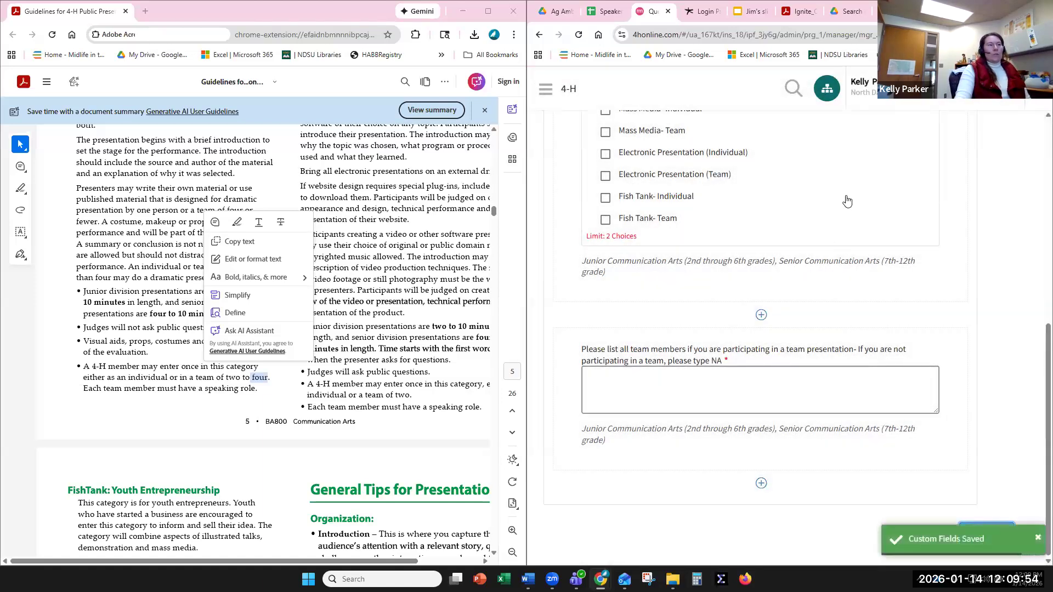
- Open the event's consents and associate the Media Release consent with the Cloverbud Communication Arts registration type
scroll(846, 200, "up", 8)
left_click(813, 165)
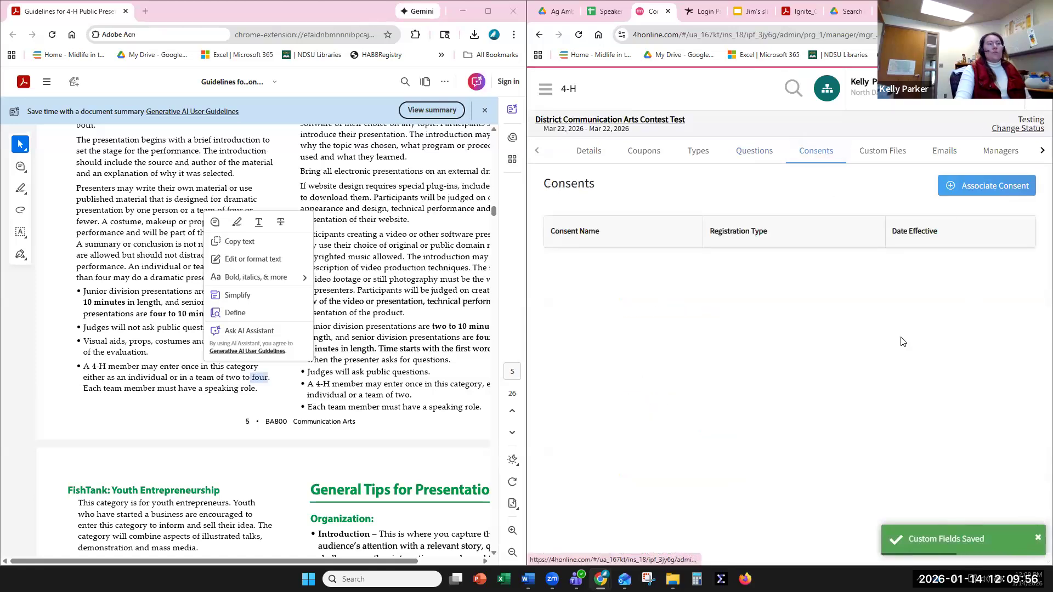
left_click(985, 196)
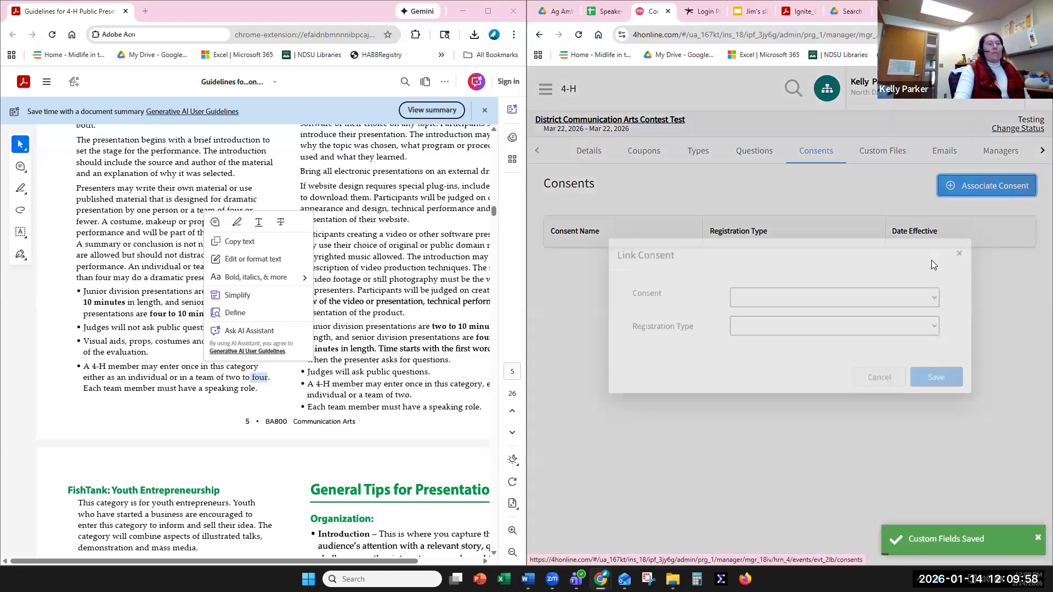
left_click(787, 296)
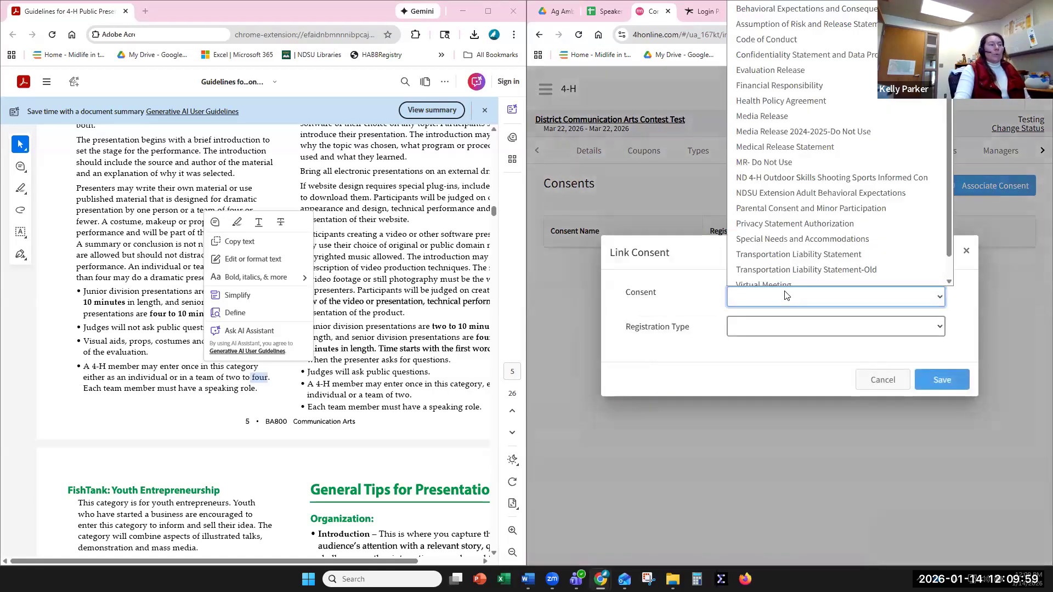
left_click(779, 115)
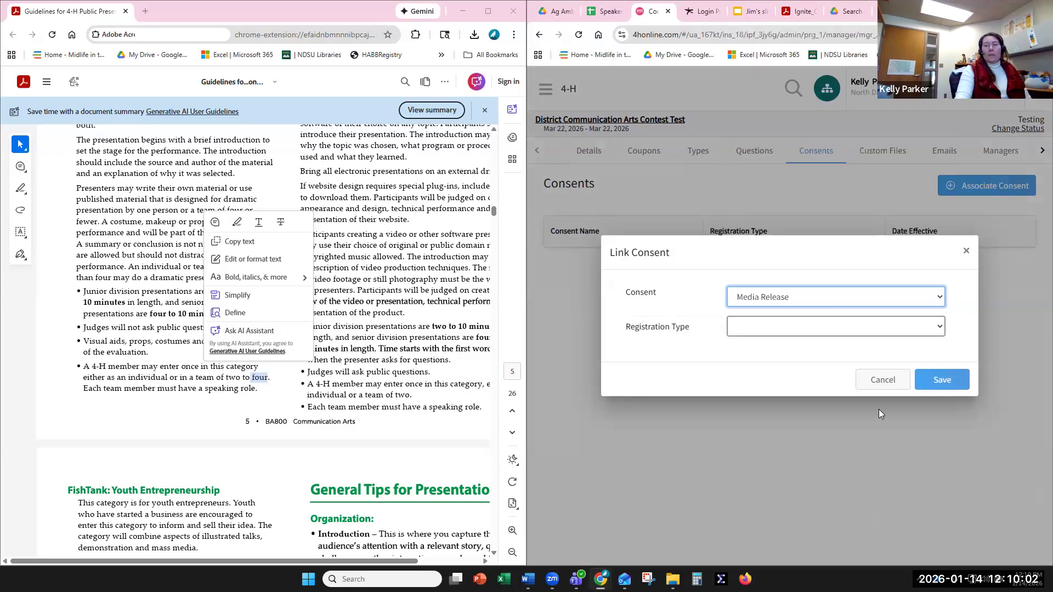
left_click(744, 328)
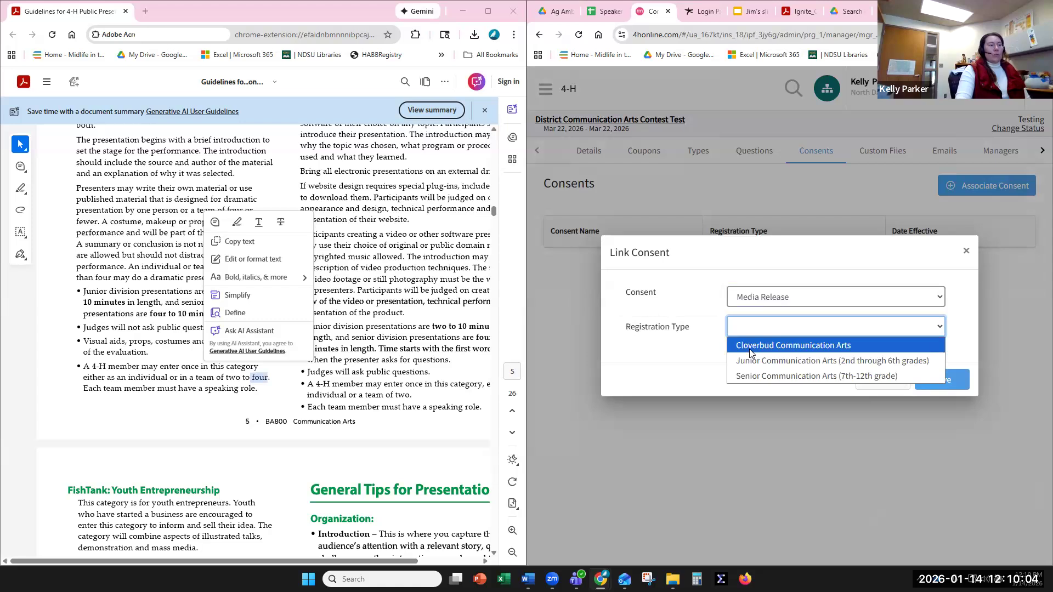
left_click(778, 342)
left_click(930, 384)
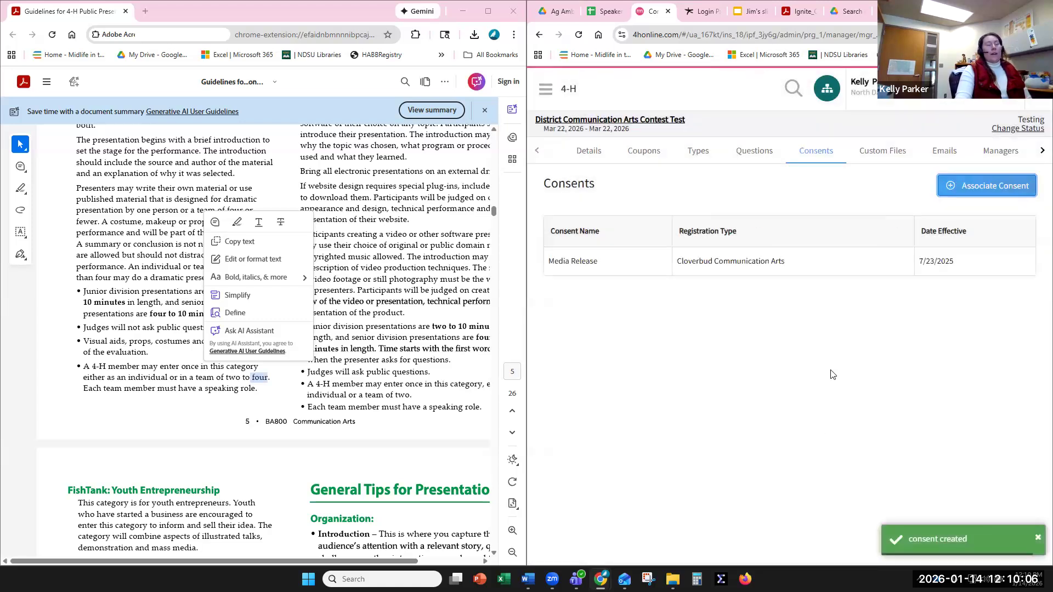
- Associate the Media Release consent with the Junior Communication Arts (2nd through 6th grades) registration type
left_click(975, 188)
left_click(742, 296)
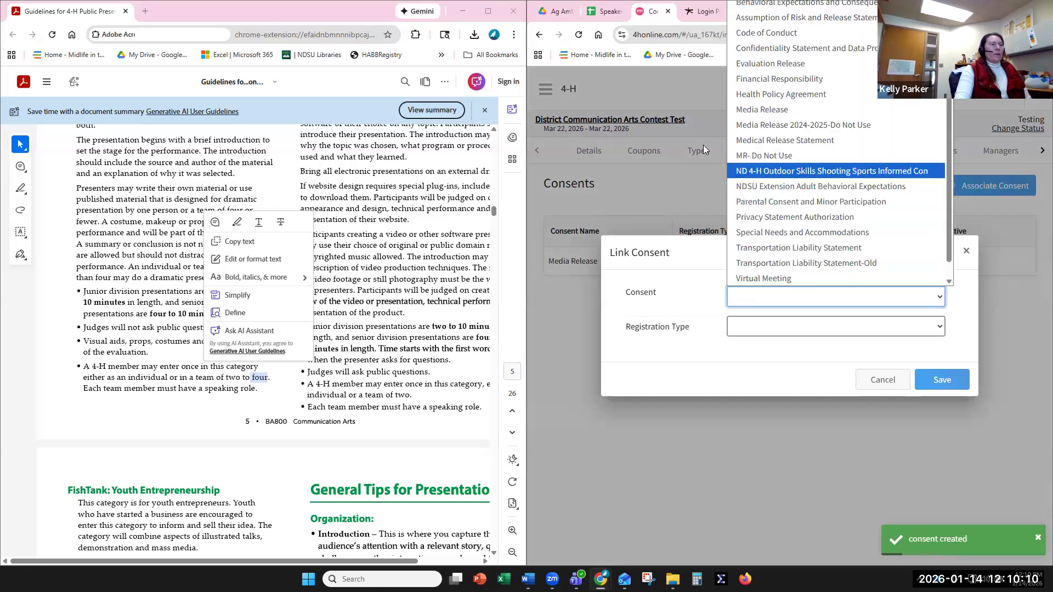
left_click(762, 109)
left_click(771, 335)
left_click(776, 361)
left_click(941, 379)
- Associate the Media Release consent with Senior Communication Arts (7th-12th grade), then view the wording of the linked Cloverbud consent
left_click(1004, 185)
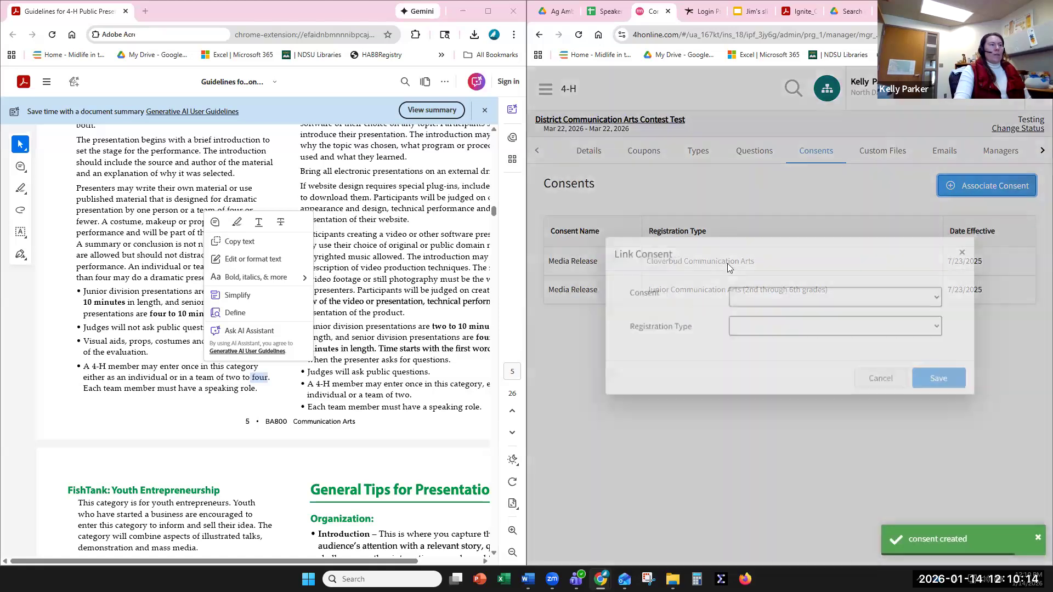
left_click(797, 296)
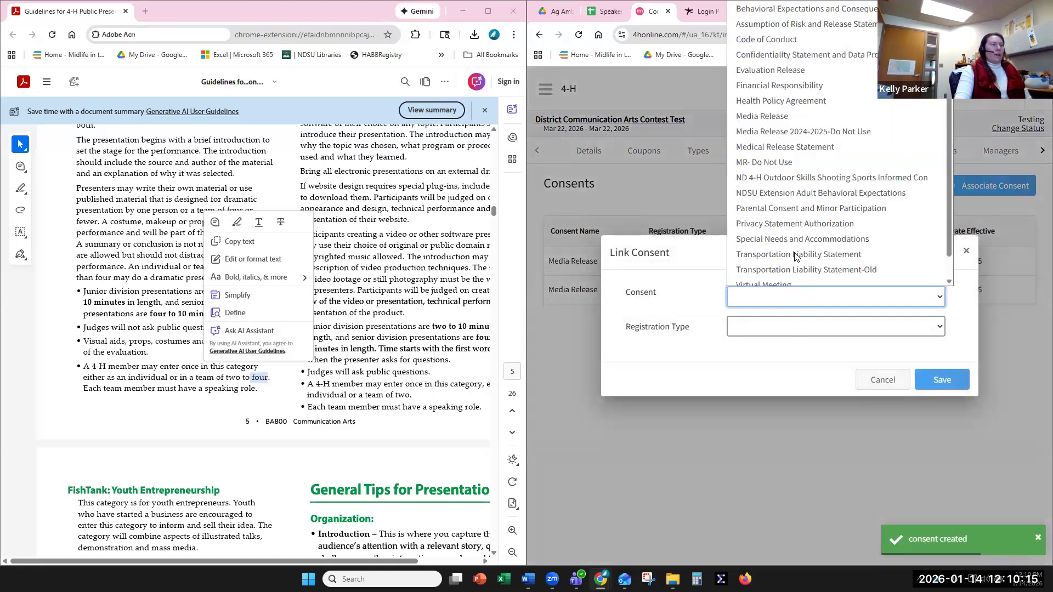
left_click(785, 109)
left_click(767, 327)
left_click(767, 376)
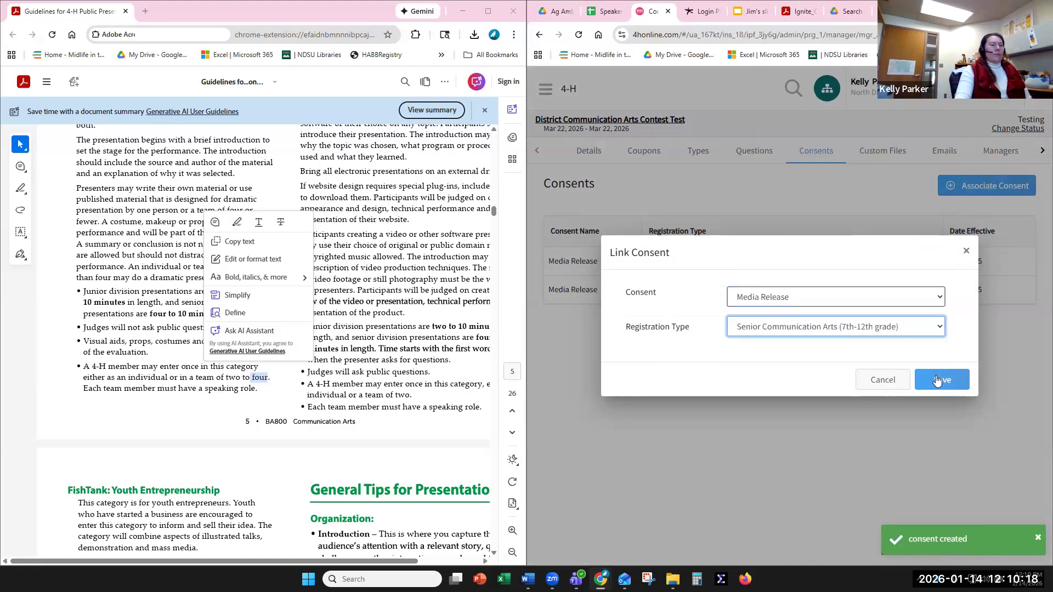
left_click(939, 380)
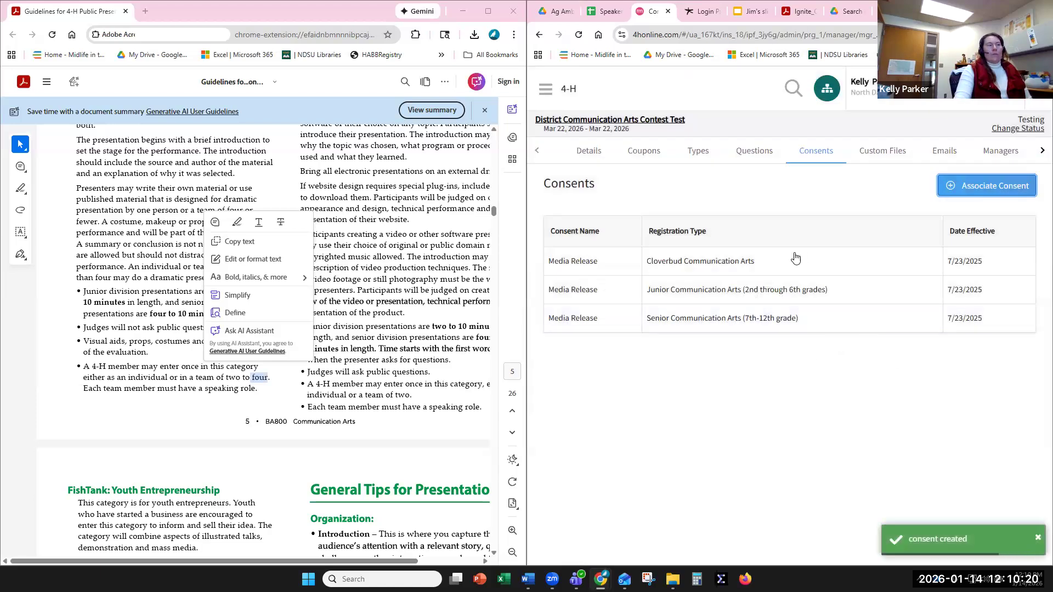
left_click(596, 263)
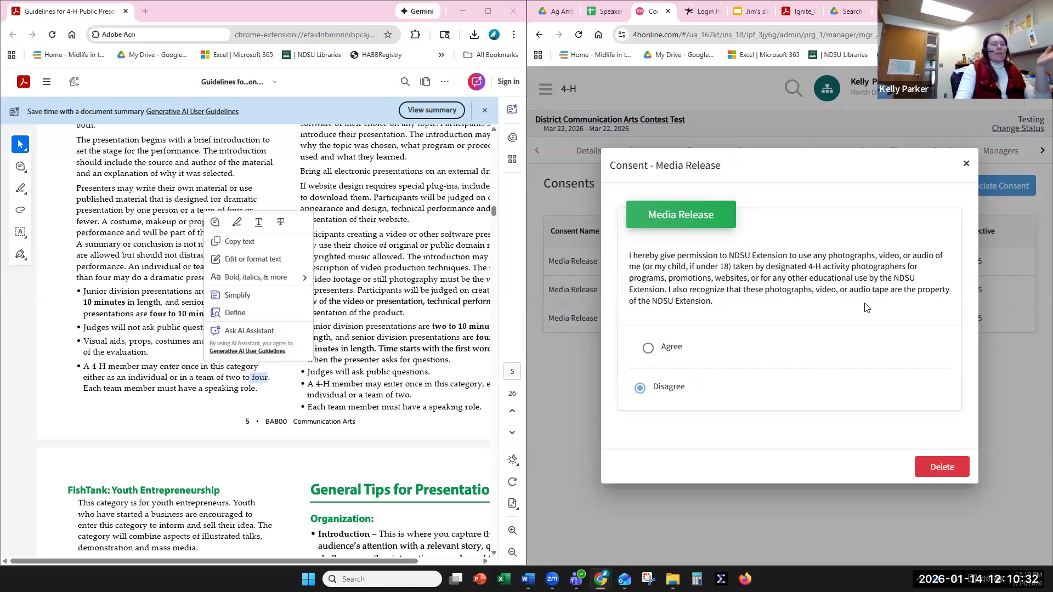
left_click(965, 164)
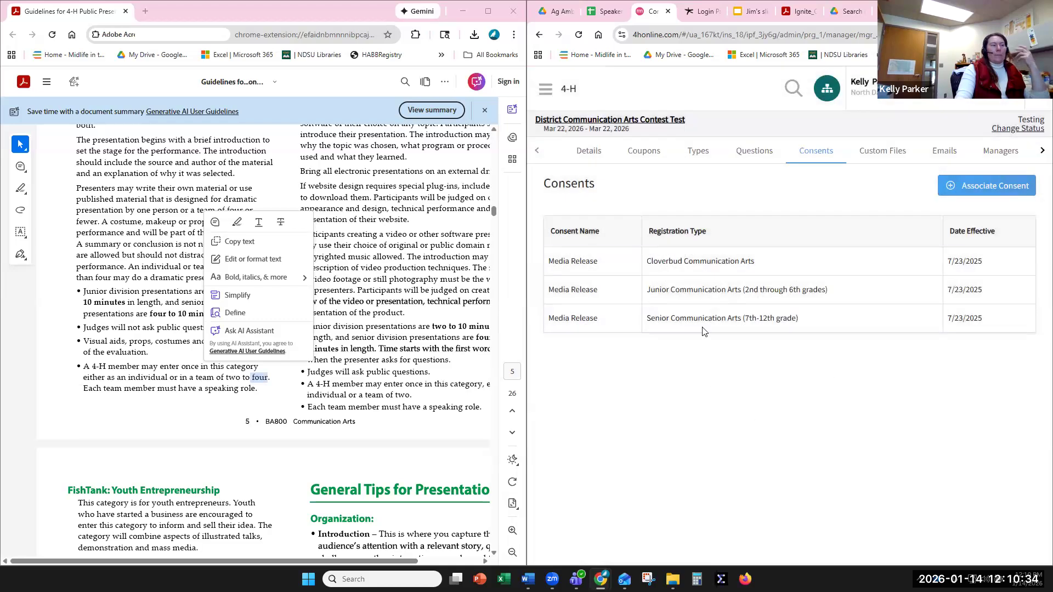
- Start a new custom file for the event and name it "Rules for Communication Arts"
left_click(882, 154)
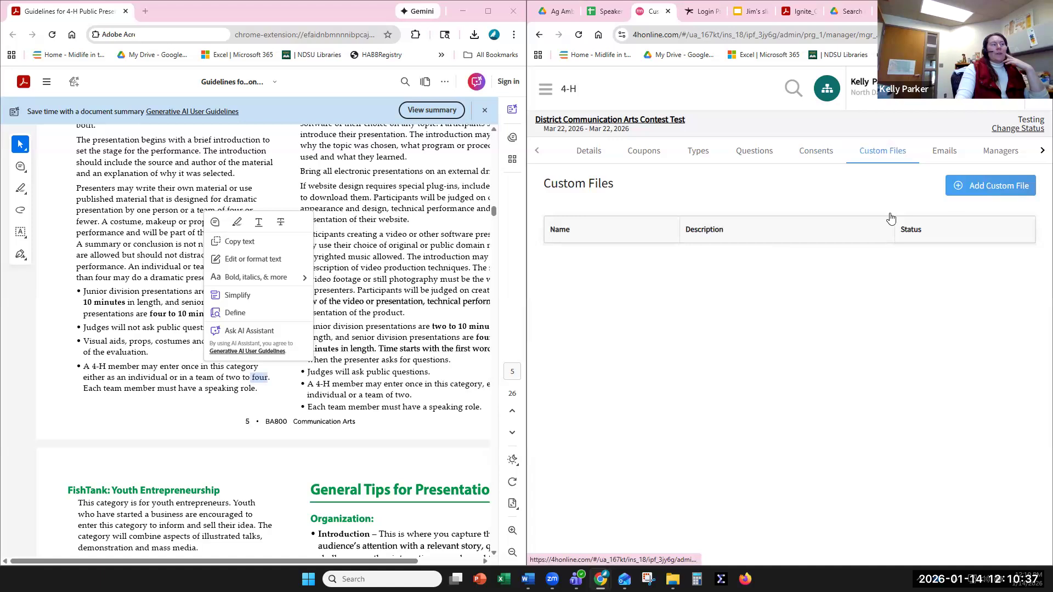
left_click(971, 186)
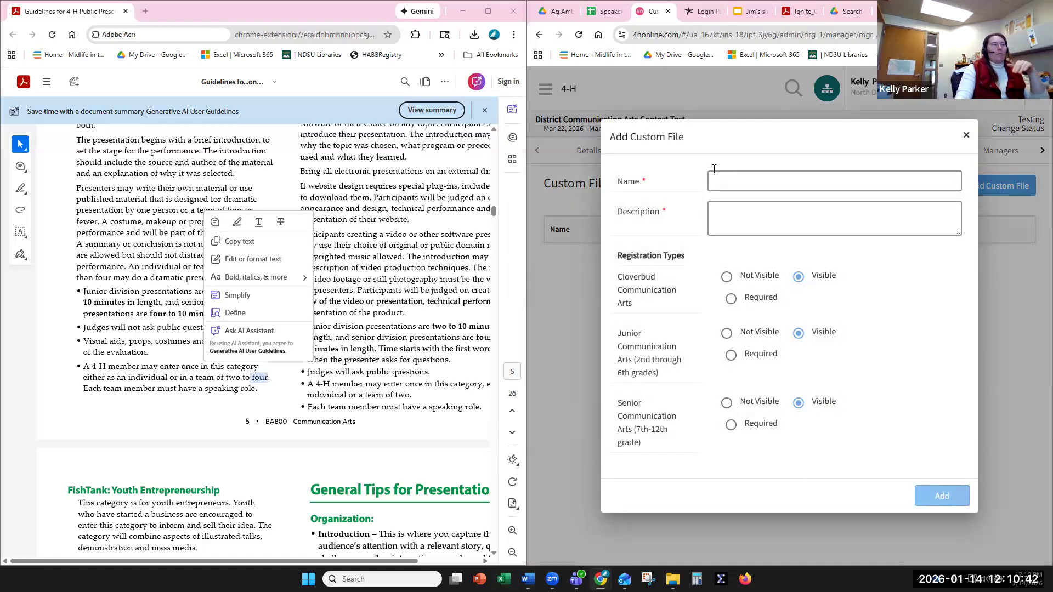
left_click(767, 173)
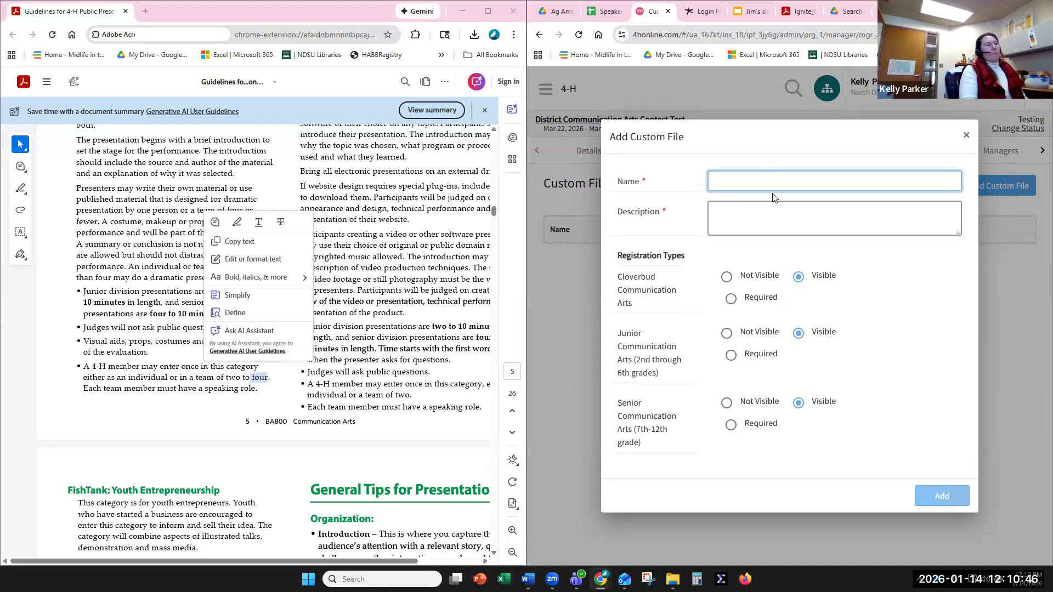
type("Rules")
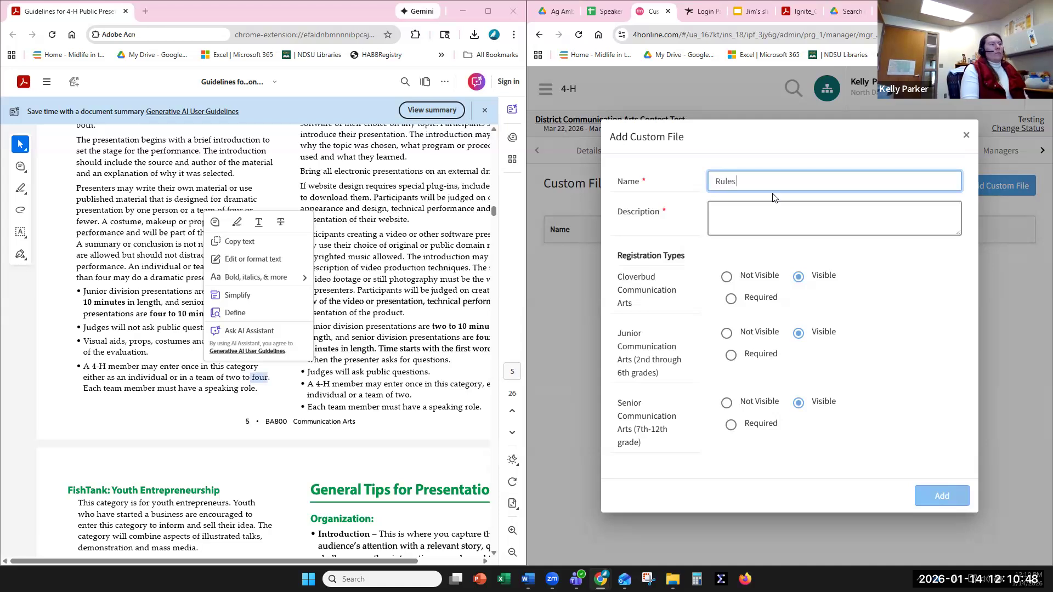
type(" for Communication Arts")
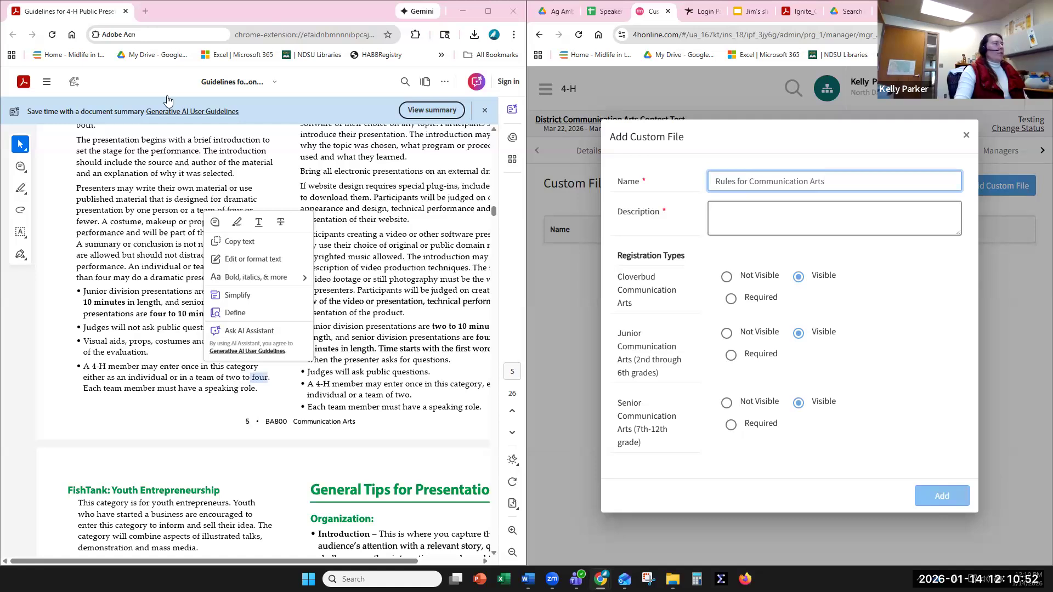
- Switch to Google Drive and copy the share link of the "Guidelines for 4-H Public..." PDF
left_click(307, 34)
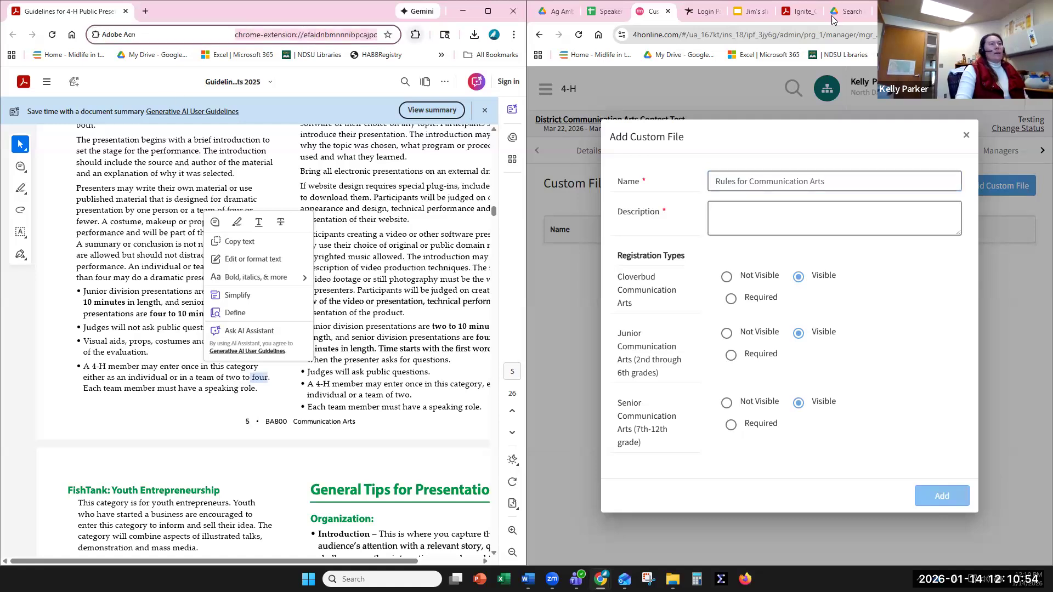
left_click(849, 11)
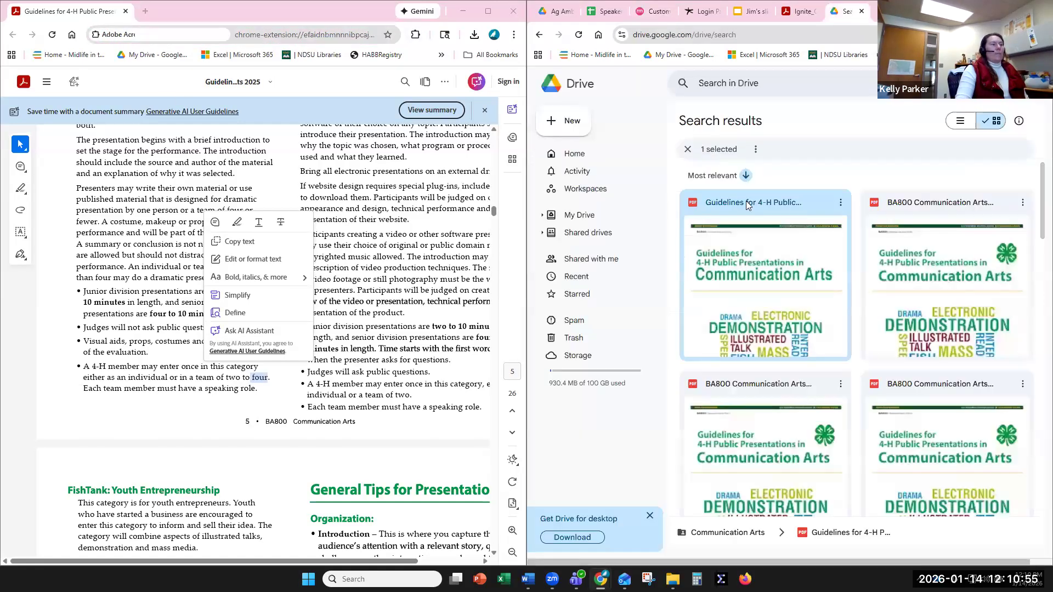
left_click(841, 204)
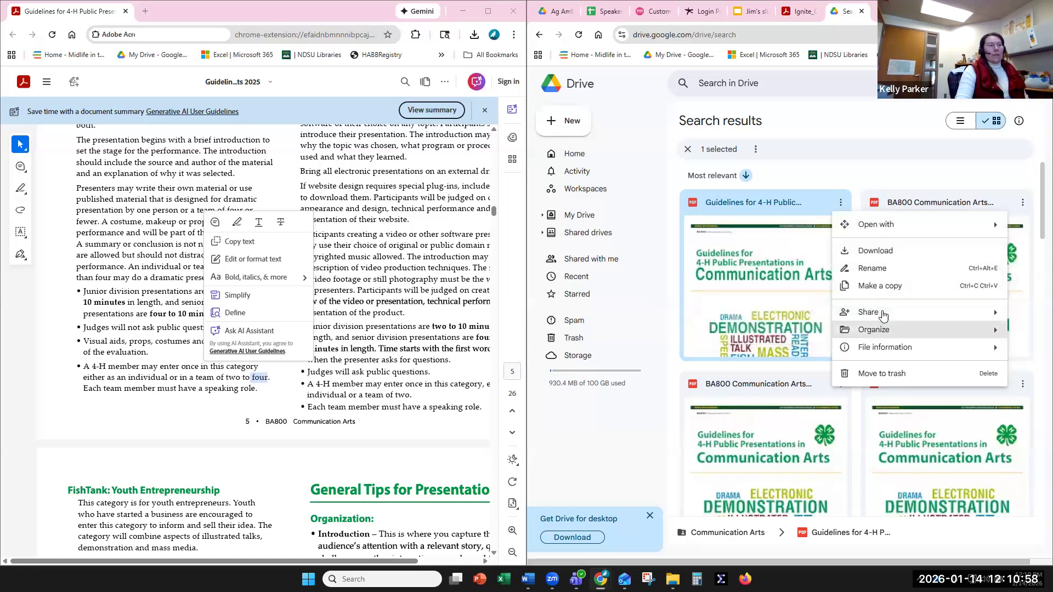
mouse_move(883, 315)
left_click(699, 336)
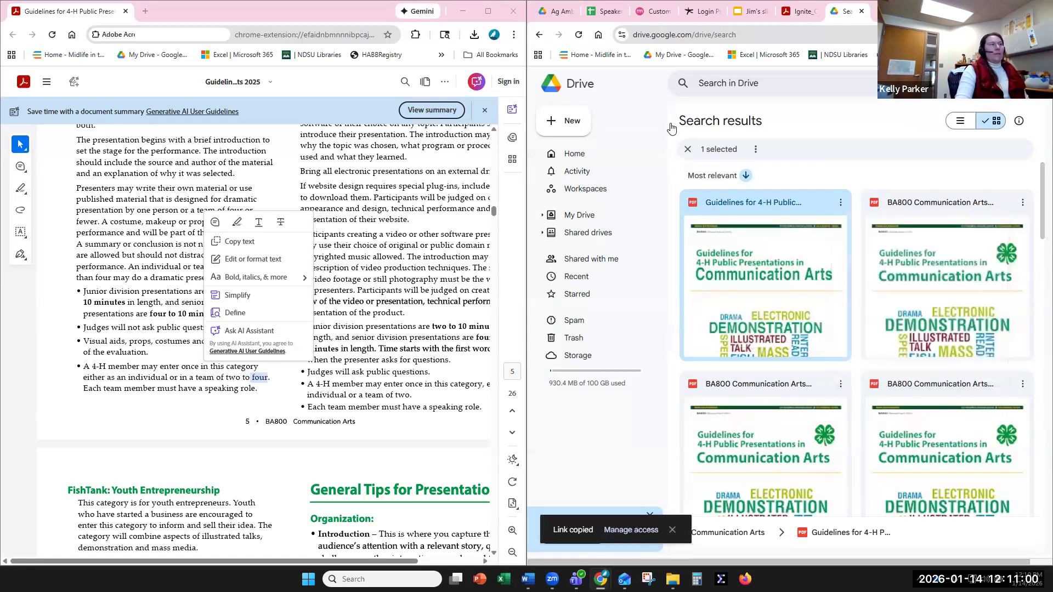
- Return to 4-H Online, describe the file as "Please view this link to see the Communication Arts Rules:" plus the copied link, and add it
left_click(652, 11)
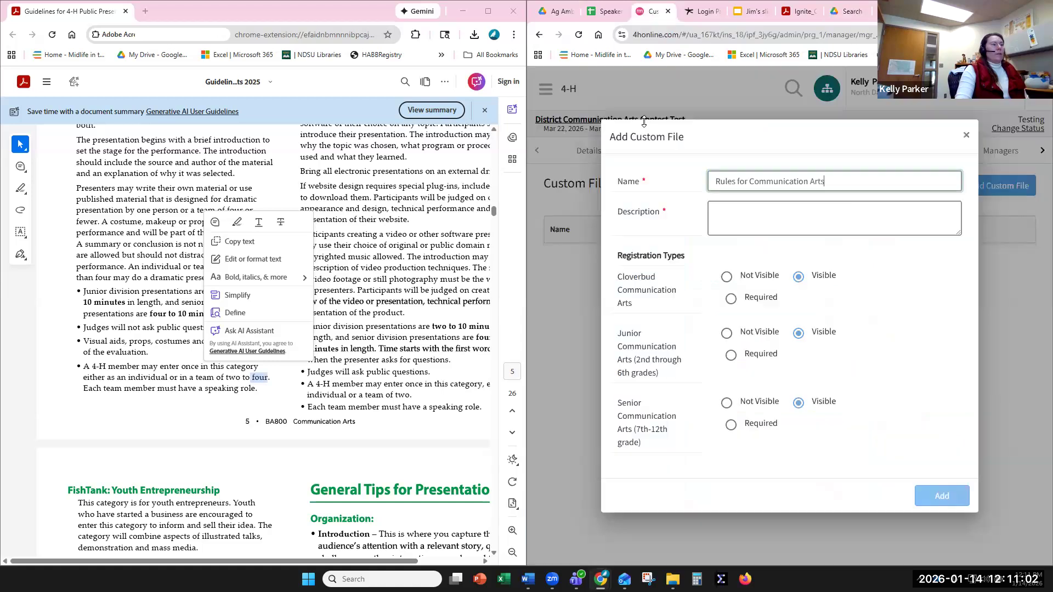
left_click(745, 215)
type("Plea")
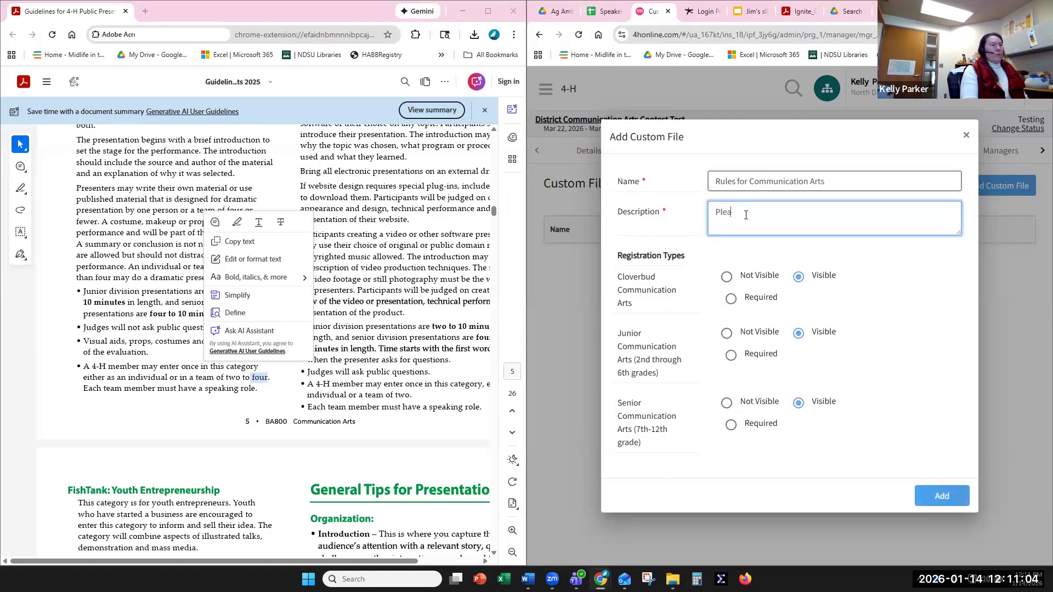
type("se view this link to")
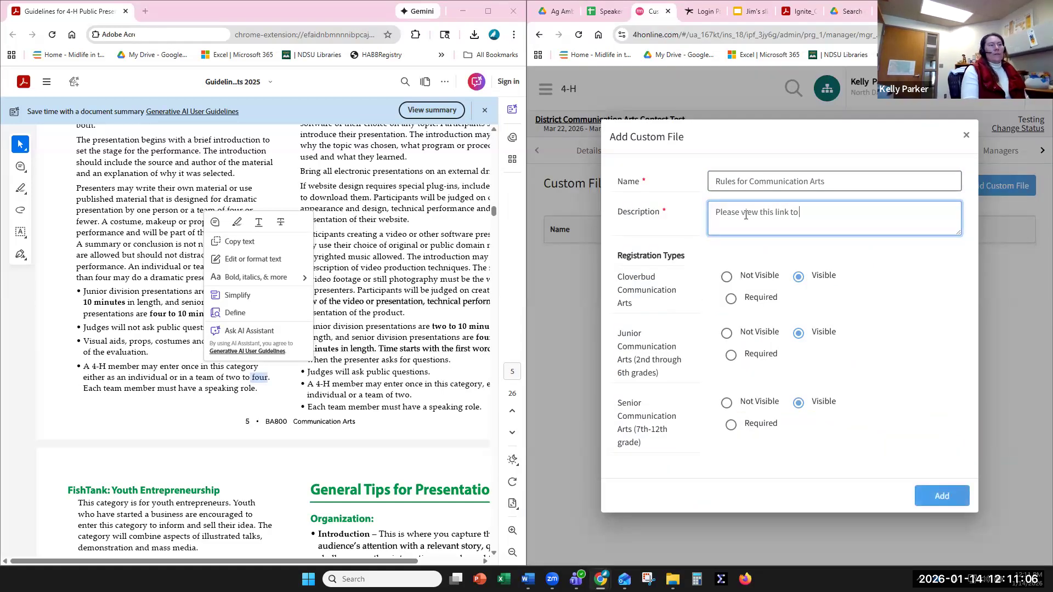
type(" se")
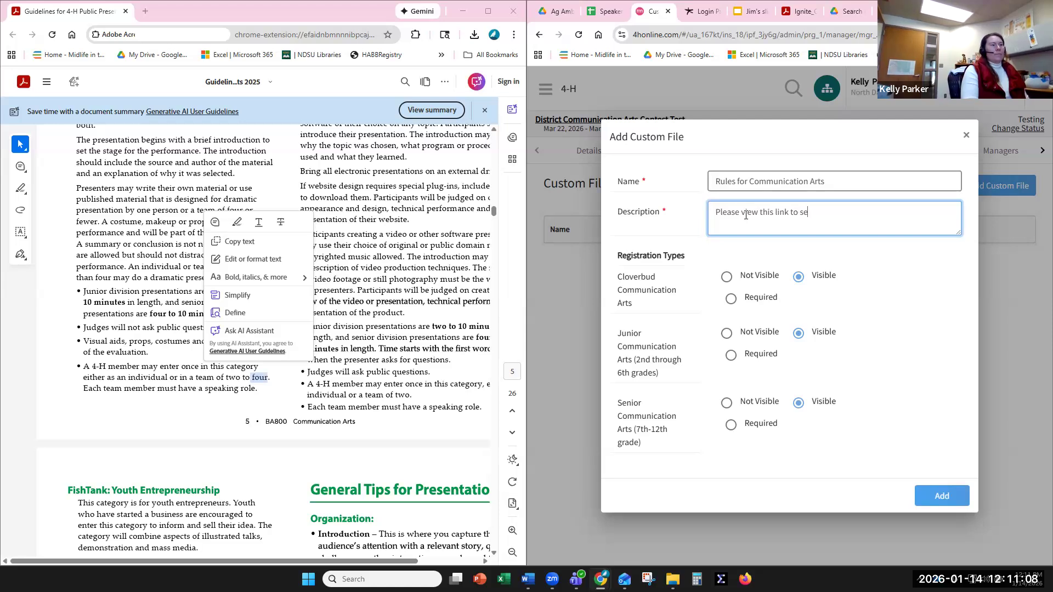
type("e the Communicati")
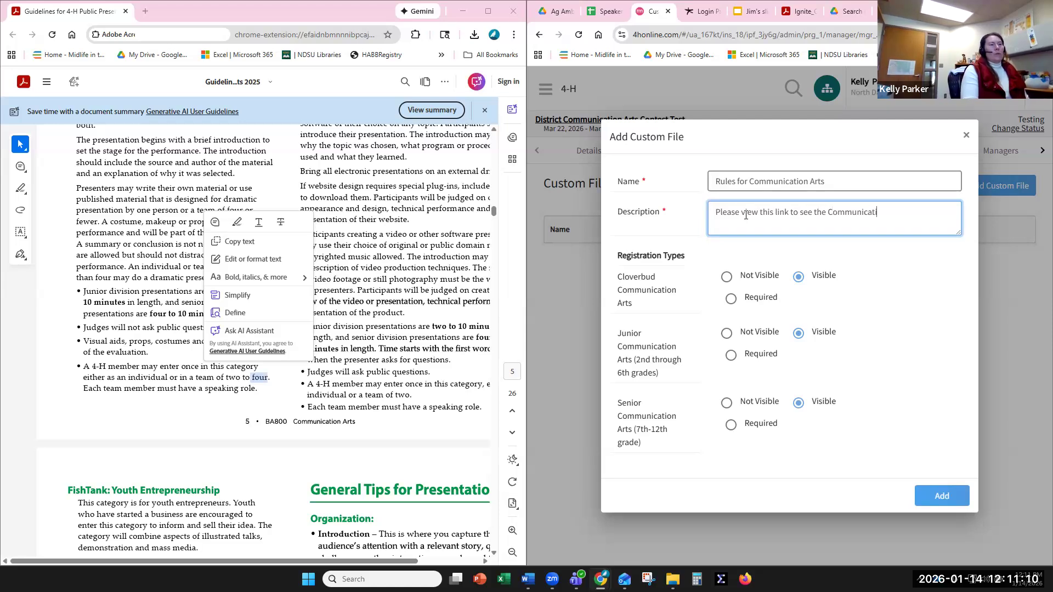
type("on ARtsrts Rules:")
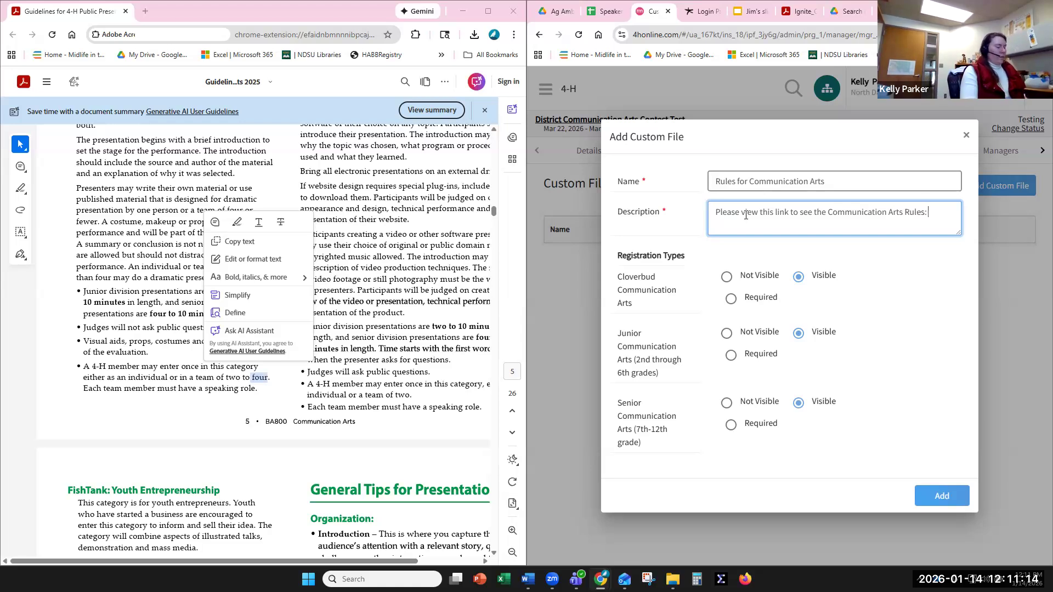
key("ctrl+v")
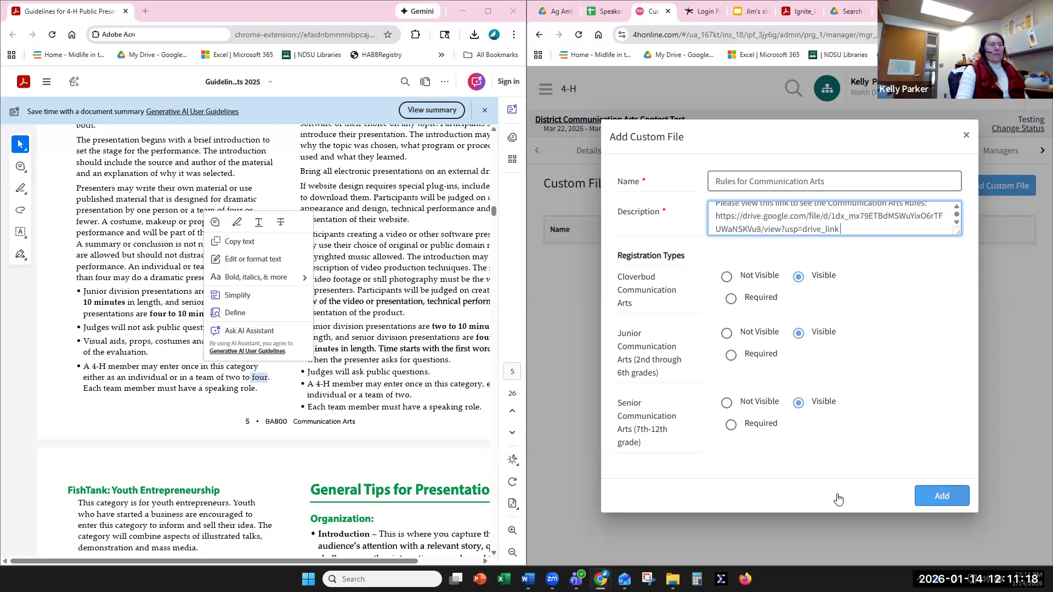
left_click(942, 497)
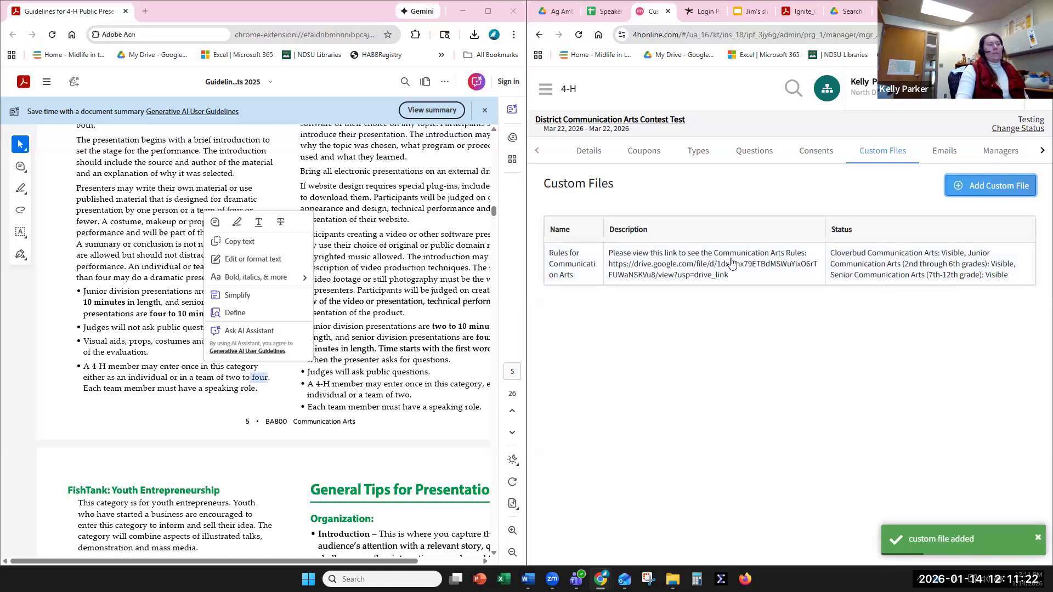
- Open the Rules for Communication Arts custom file and look through the Downloads folder for a template file to upload
left_click(706, 270)
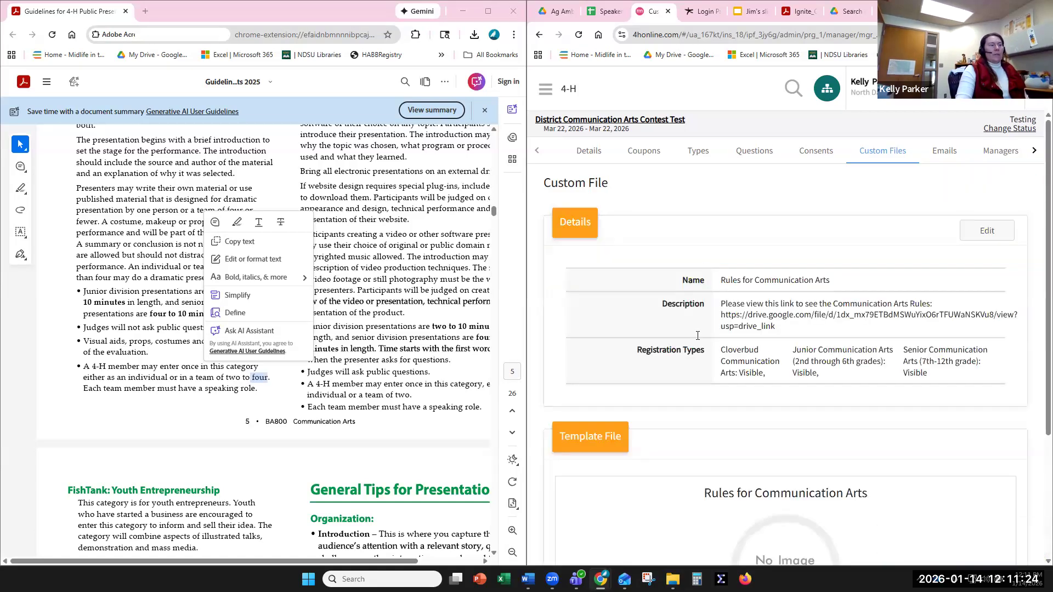
scroll(771, 319, "down", 3)
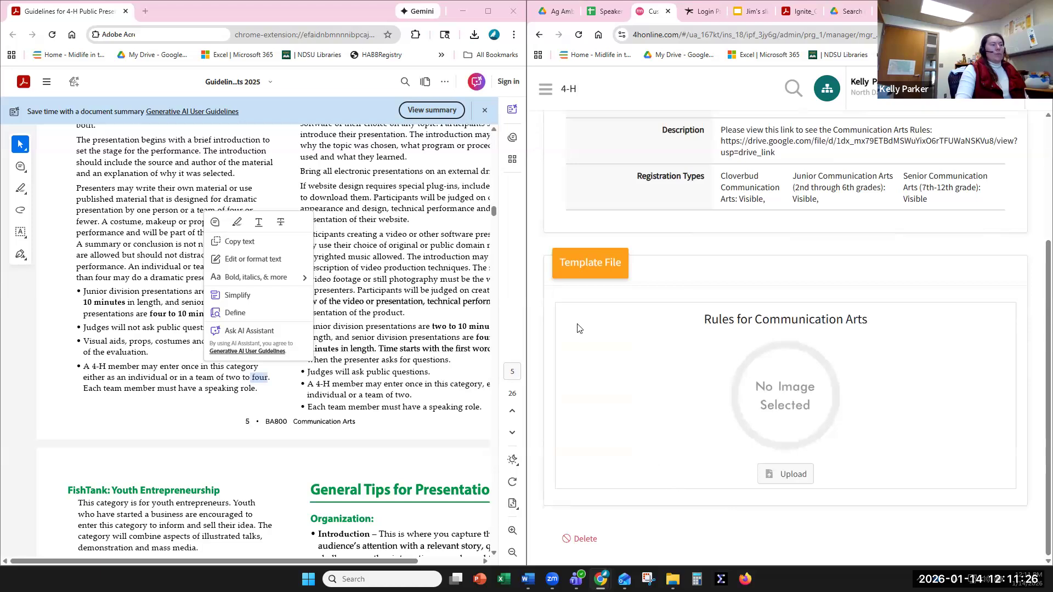
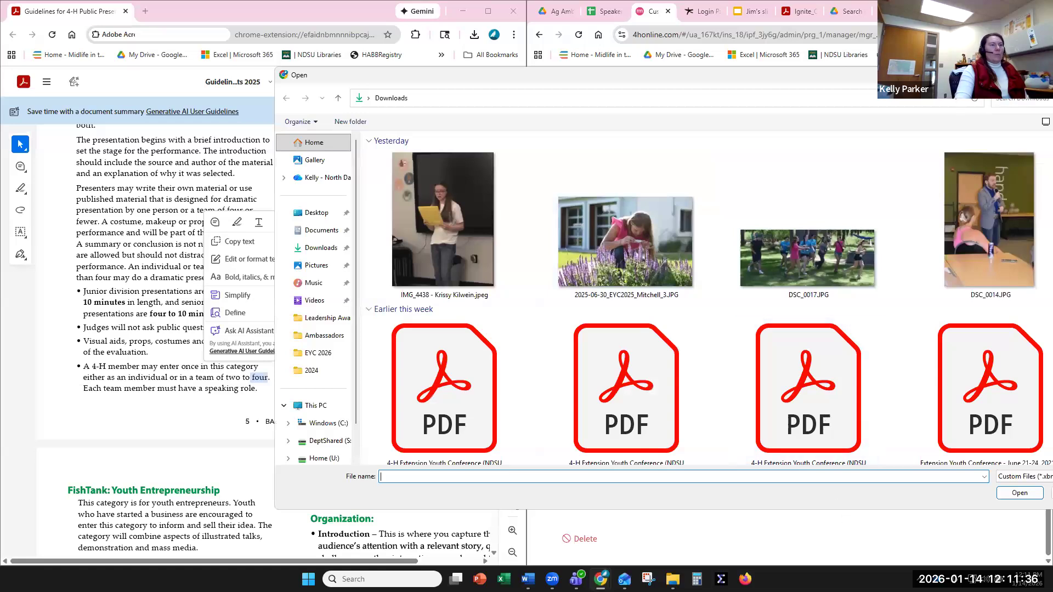
left_click_drag(828, 82, 649, 92)
scroll(715, 399, "down", 1)
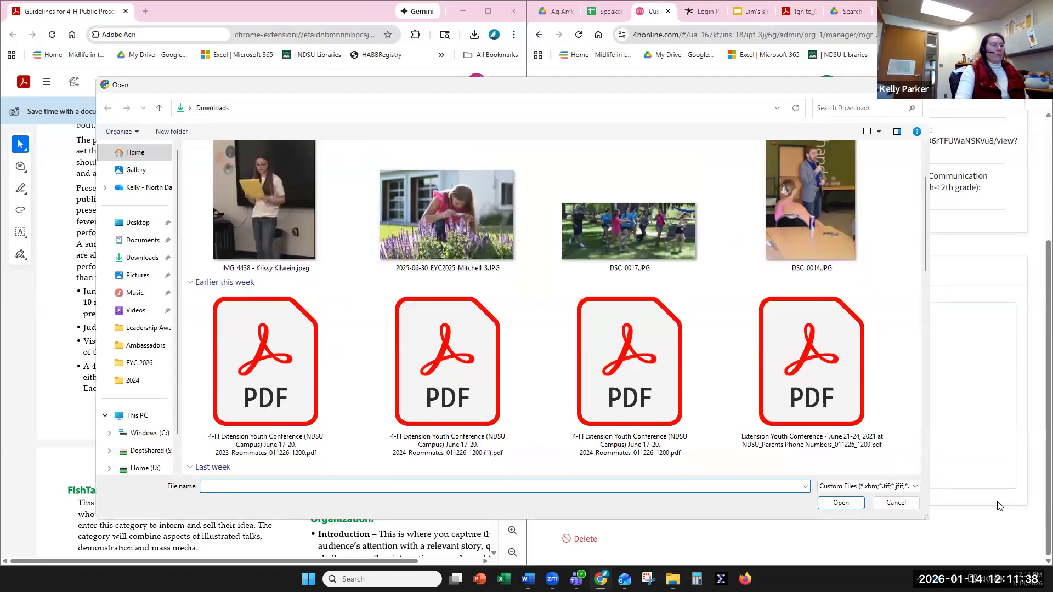
scroll(915, 427, "down", 5)
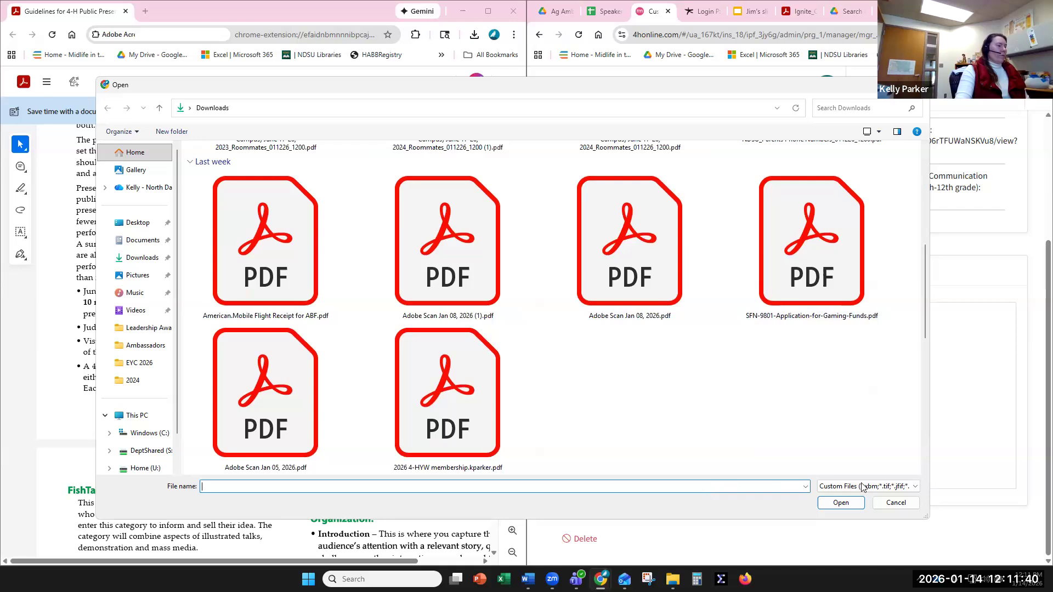
left_click(903, 504)
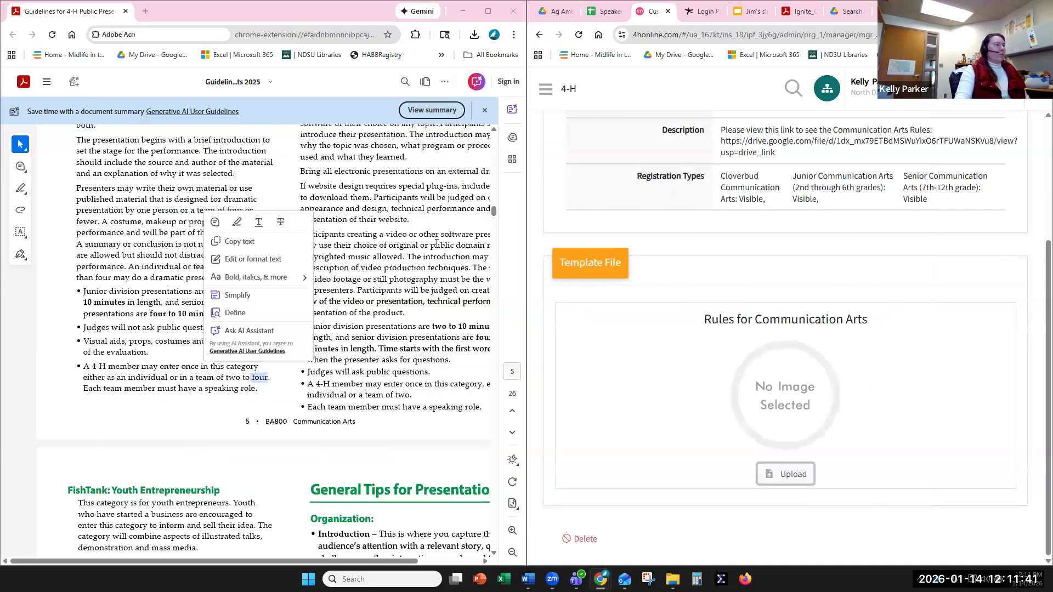
- Download the uncompressed Communication Arts guidelines PDF from the Acrobat viewer and save it in the Downloads folder
left_click(474, 34)
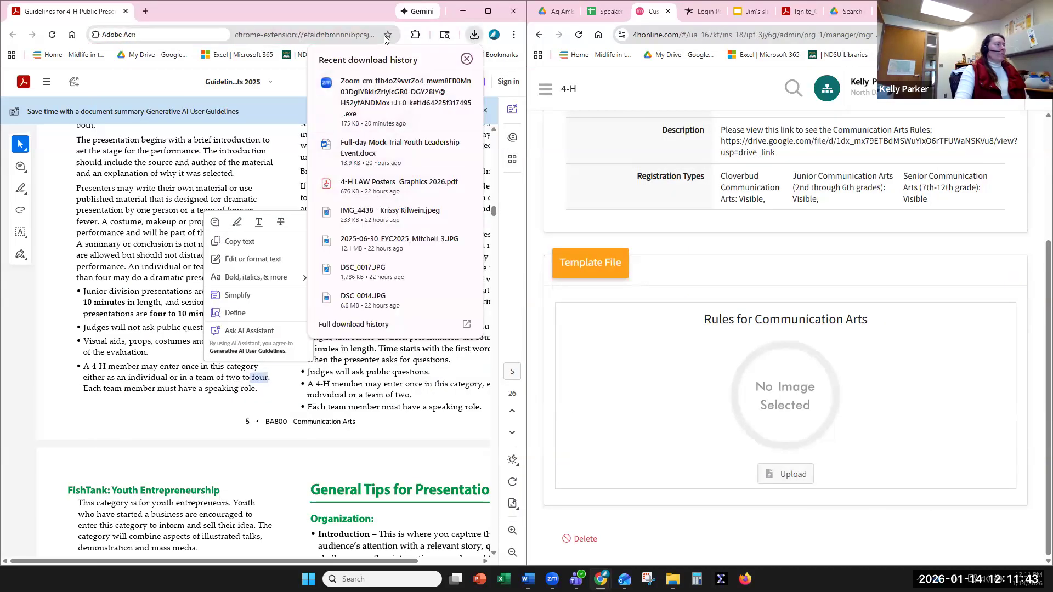
left_click(251, 98)
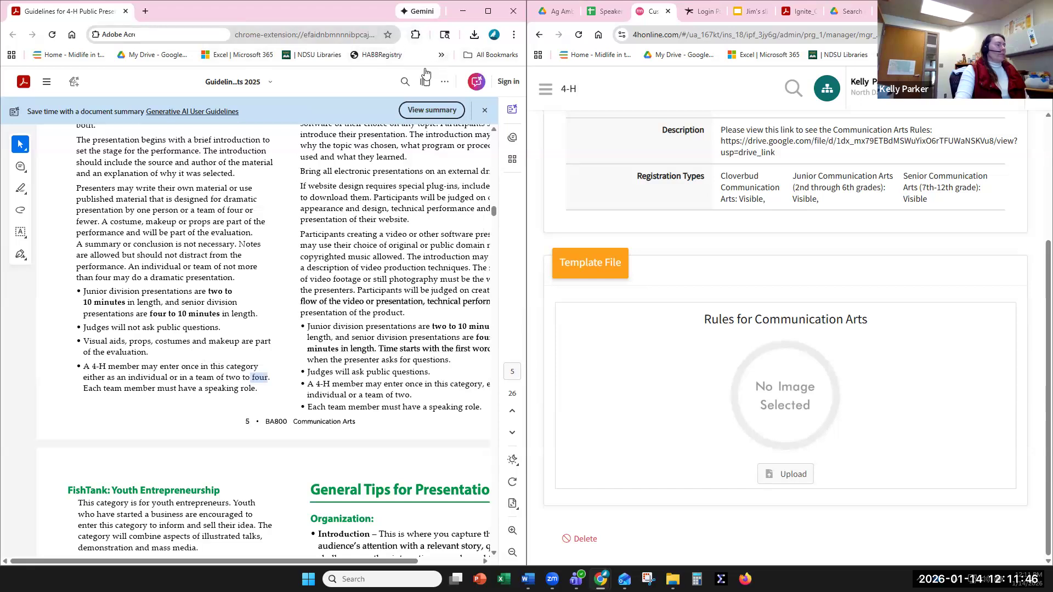
left_click(447, 82)
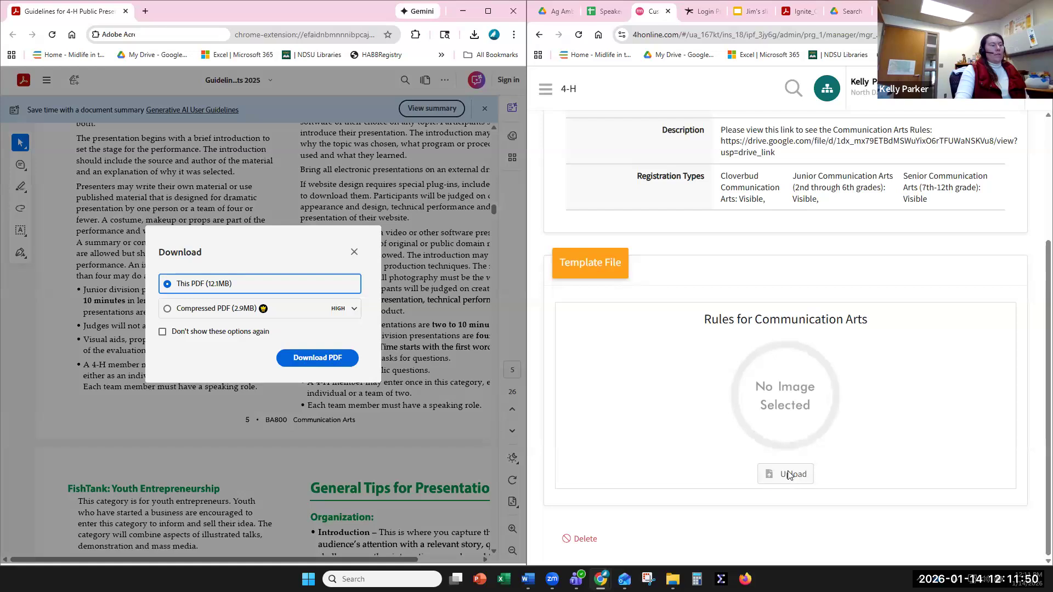
left_click(788, 480)
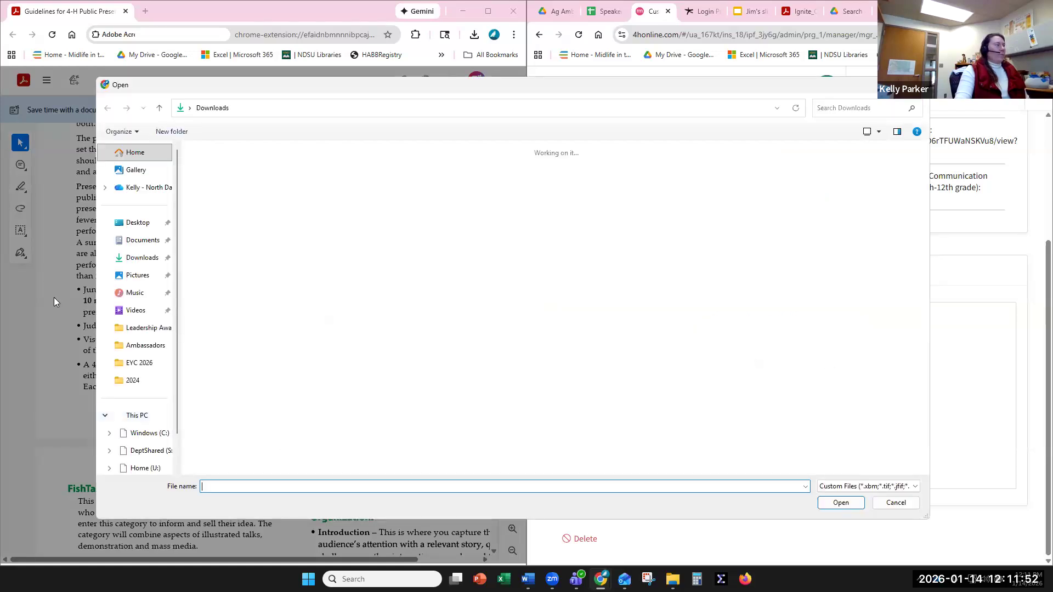
left_click(54, 298)
left_click(340, 361)
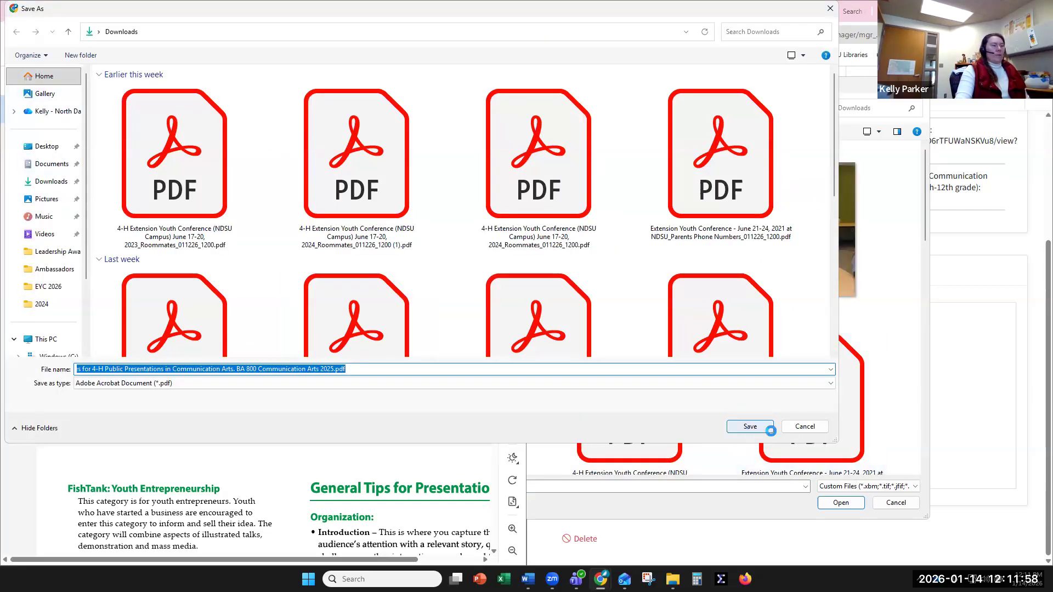
left_click(750, 427)
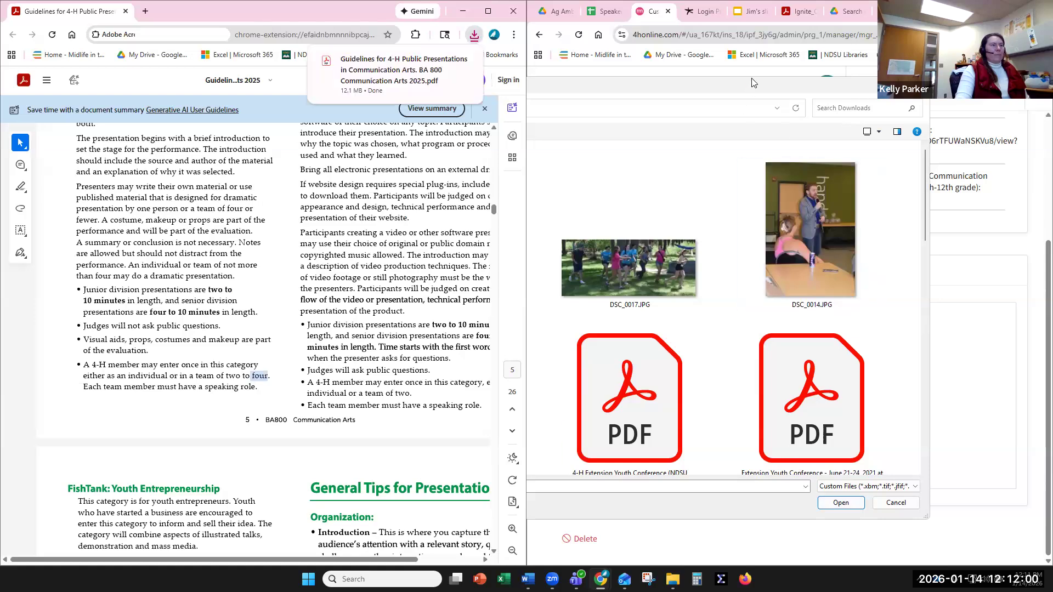
- Try to upload the downloaded BA 800 Communication Arts 2025 guidelines PDF as the custom file's template
left_click(766, 86)
left_click(289, 237)
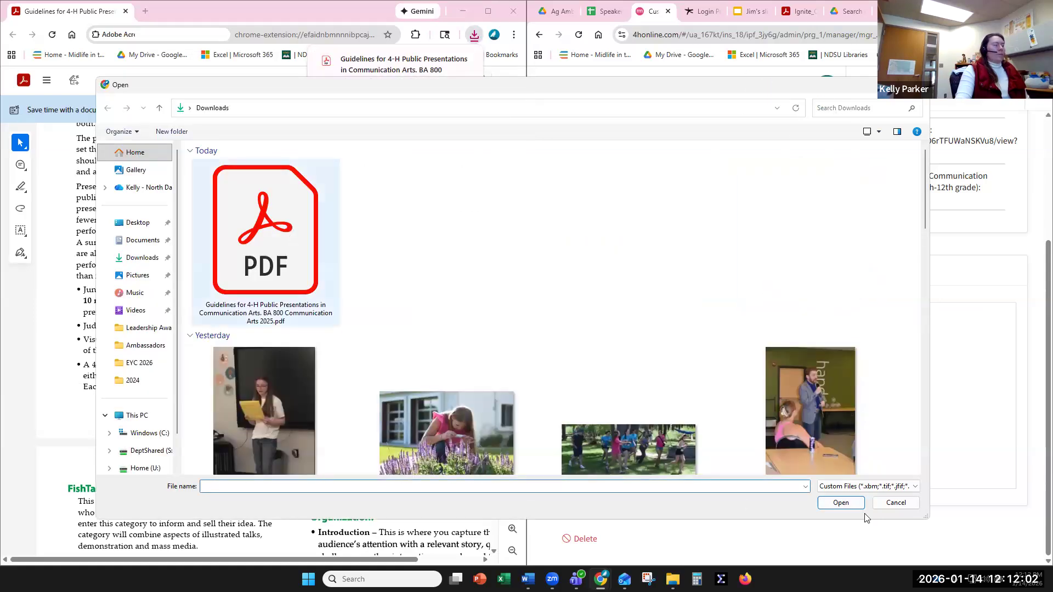
left_click(834, 508)
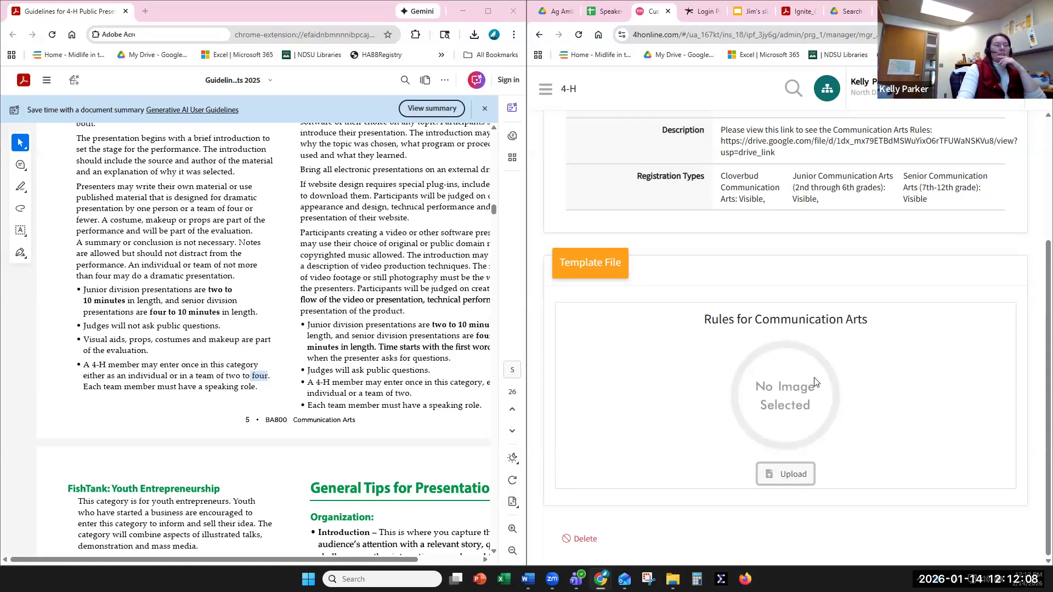
- View the event's email settings, then reopen the Rules for Communication Arts custom file and check its template file
scroll(872, 365, "up", 3)
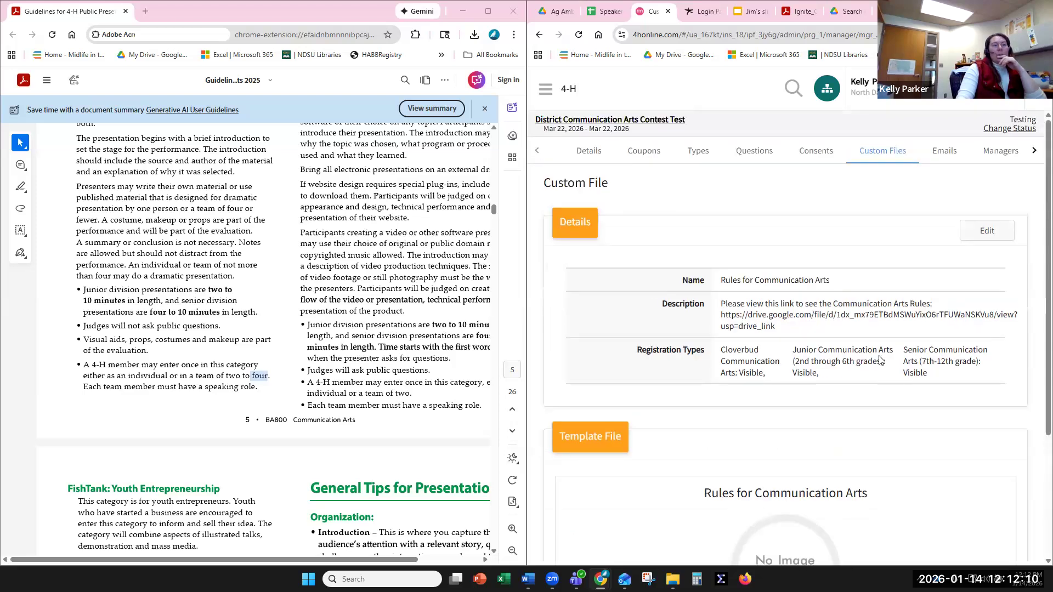
left_click(948, 164)
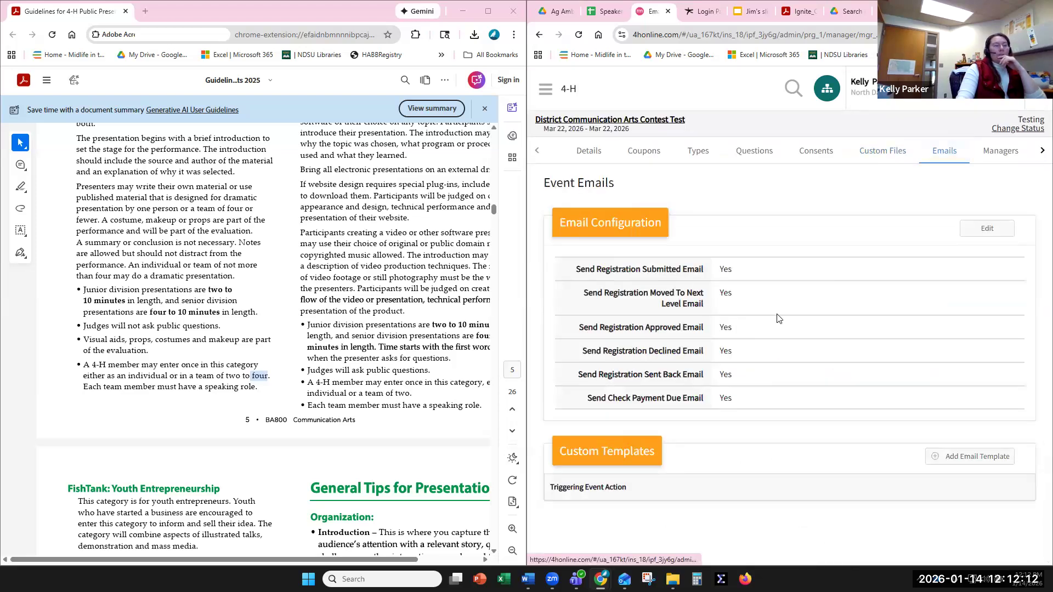
left_click(889, 152)
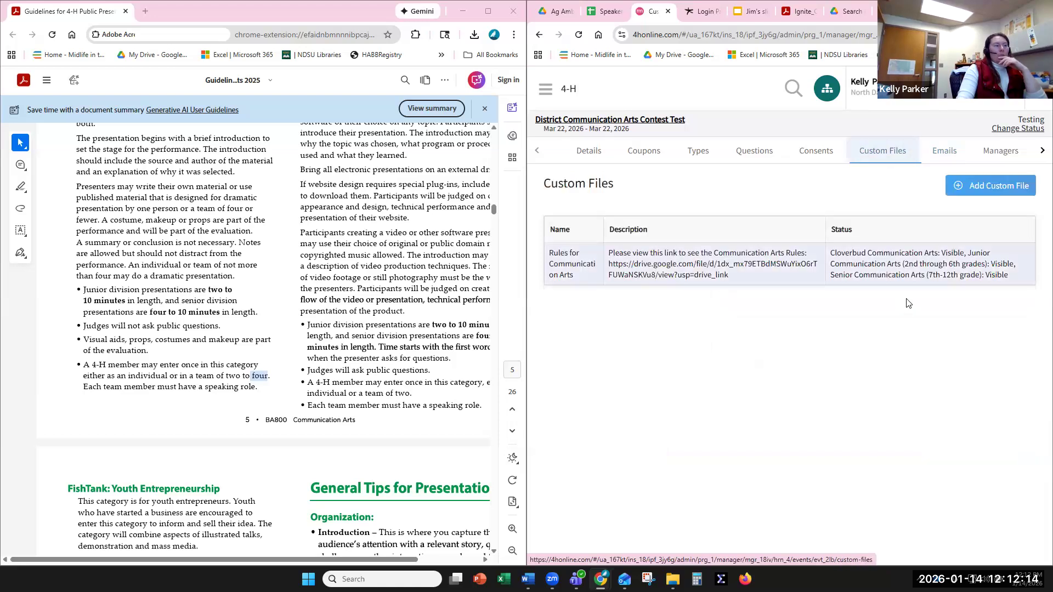
left_click(777, 275)
scroll(812, 328, "down", 3)
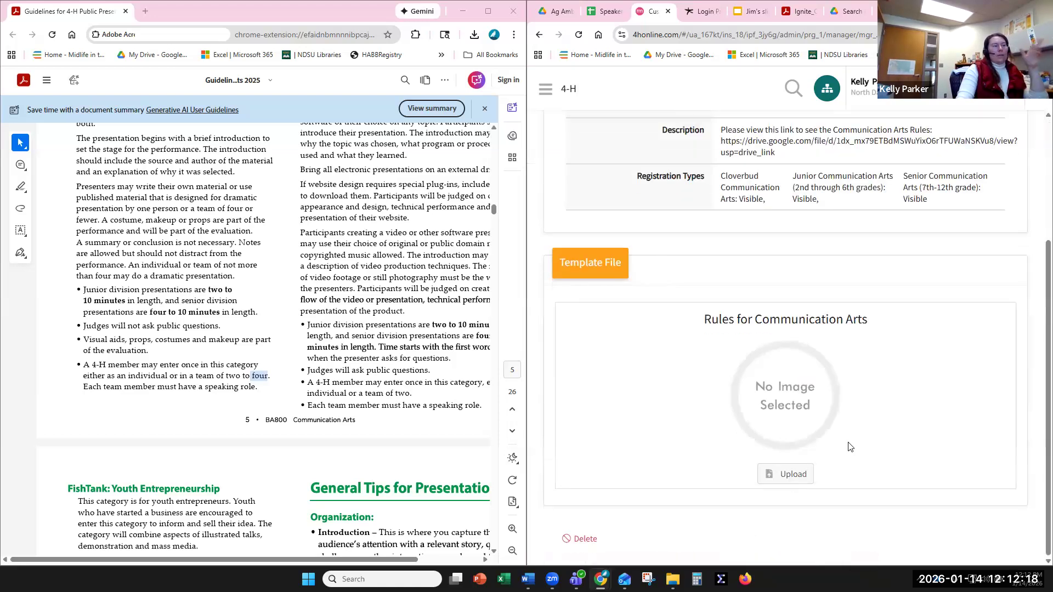
- Start adding a manager to the event by finding the first staff colleague by first name and selecting their account
scroll(867, 311, "up", 3)
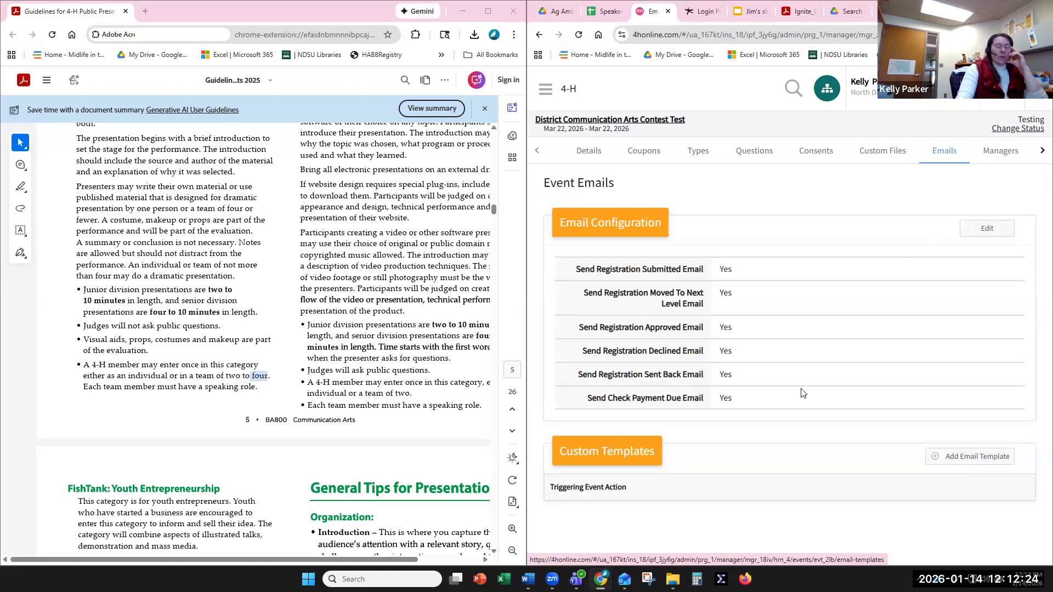
left_click(999, 152)
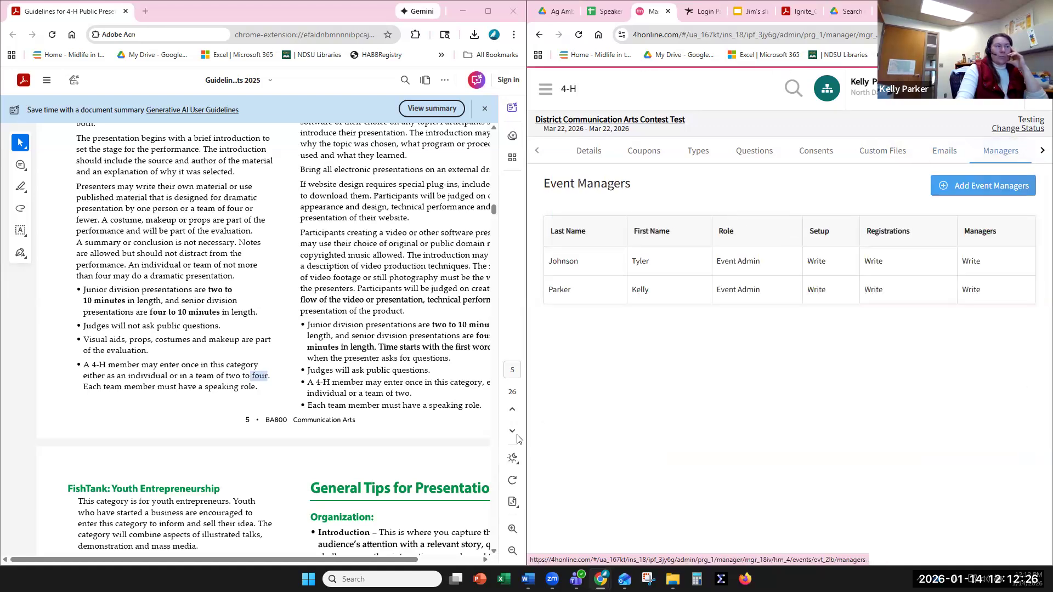
left_click(974, 181)
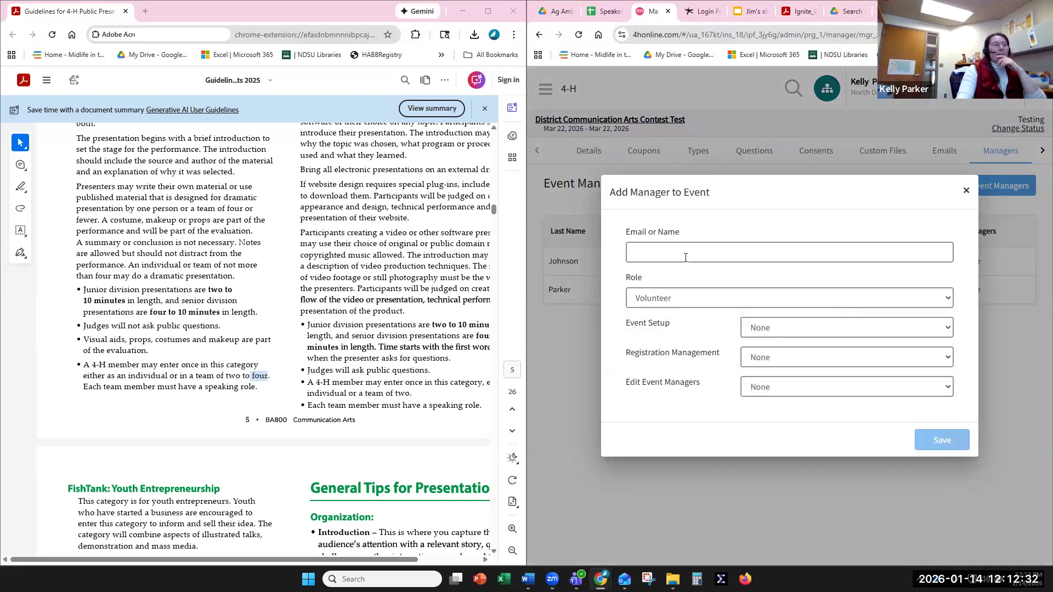
left_click(666, 251)
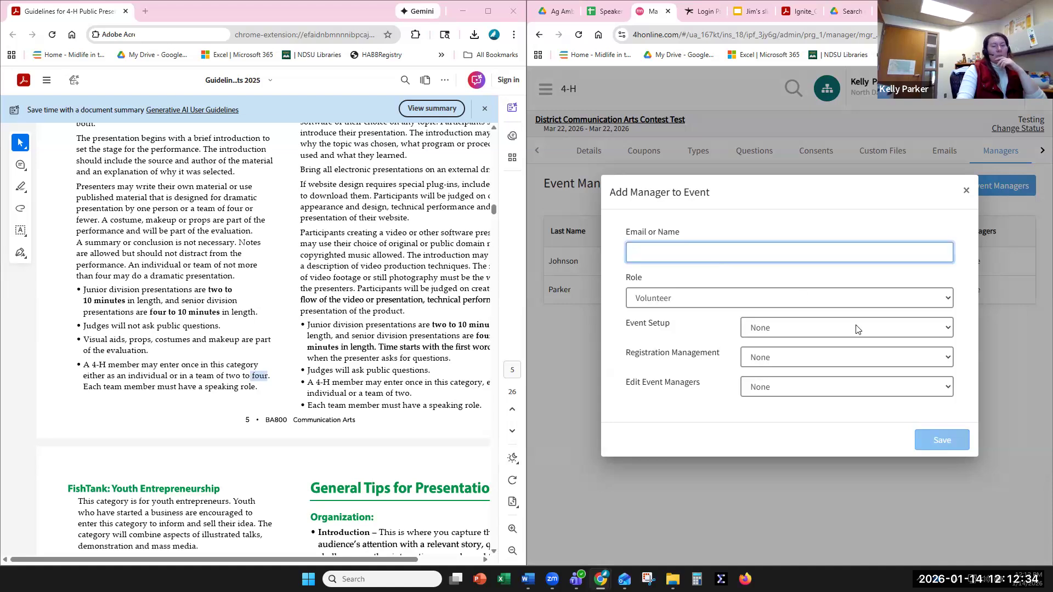
type("eric")
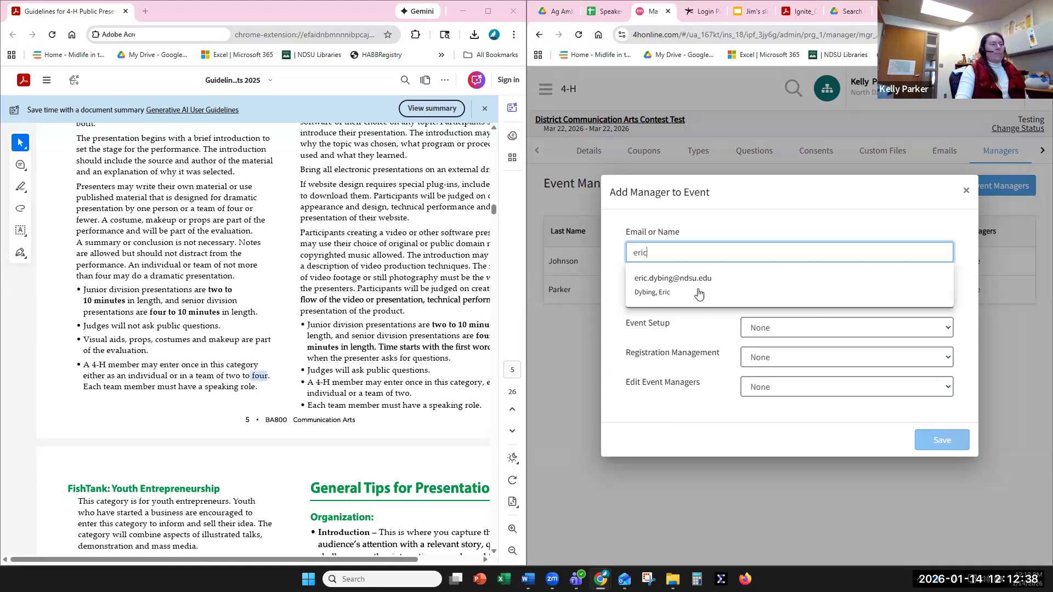
left_click(698, 295)
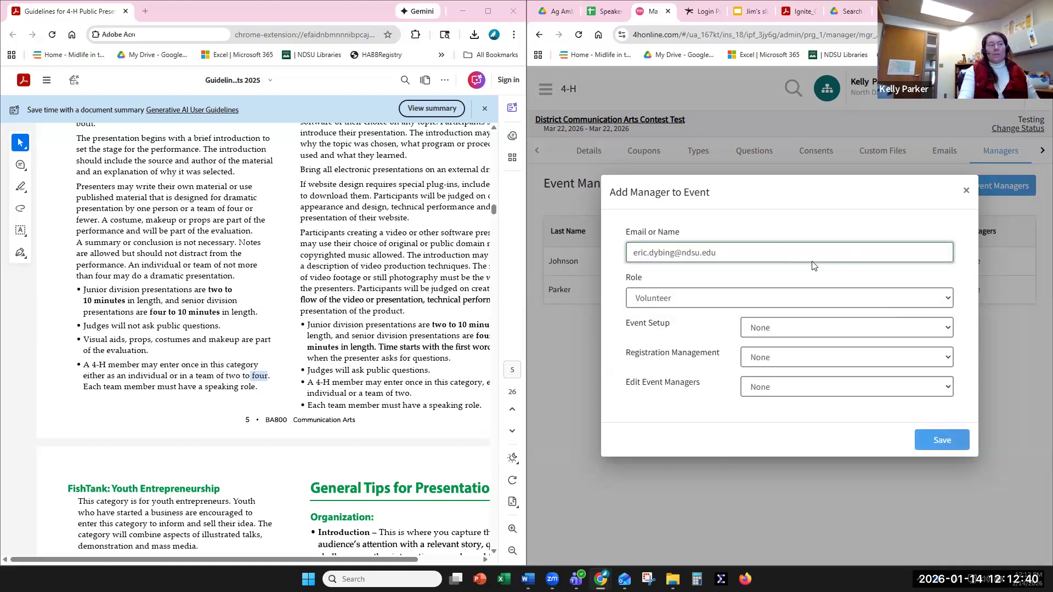
- Give the selected colleague the Staff role with Write access for Event Setup, Registration Management and Edit Event Managers, and save
left_click(660, 305)
left_click(753, 323)
left_click(759, 336)
left_click(763, 376)
left_click(764, 357)
left_click(766, 409)
left_click(768, 387)
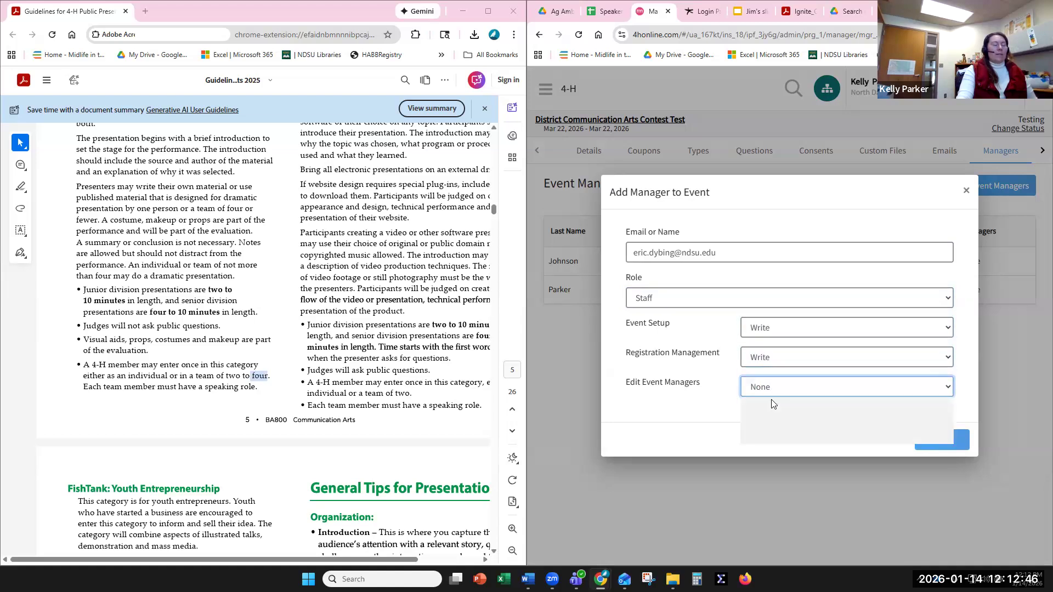
left_click(766, 434)
left_click(927, 440)
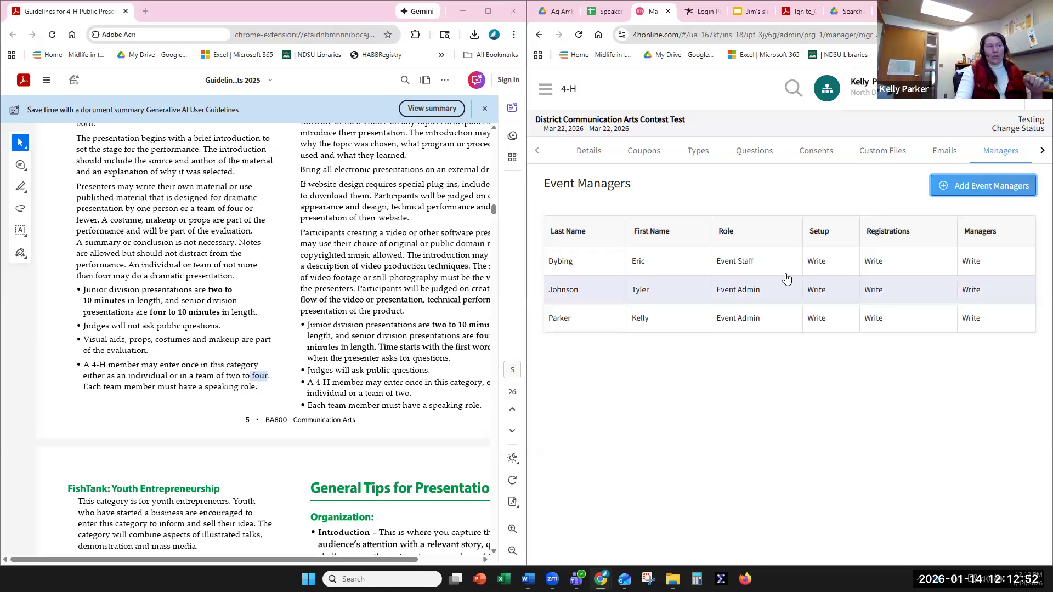
- Begin another event manager entry by searching for a second colleague's first name and choosing their account
left_click(938, 189)
left_click(693, 249)
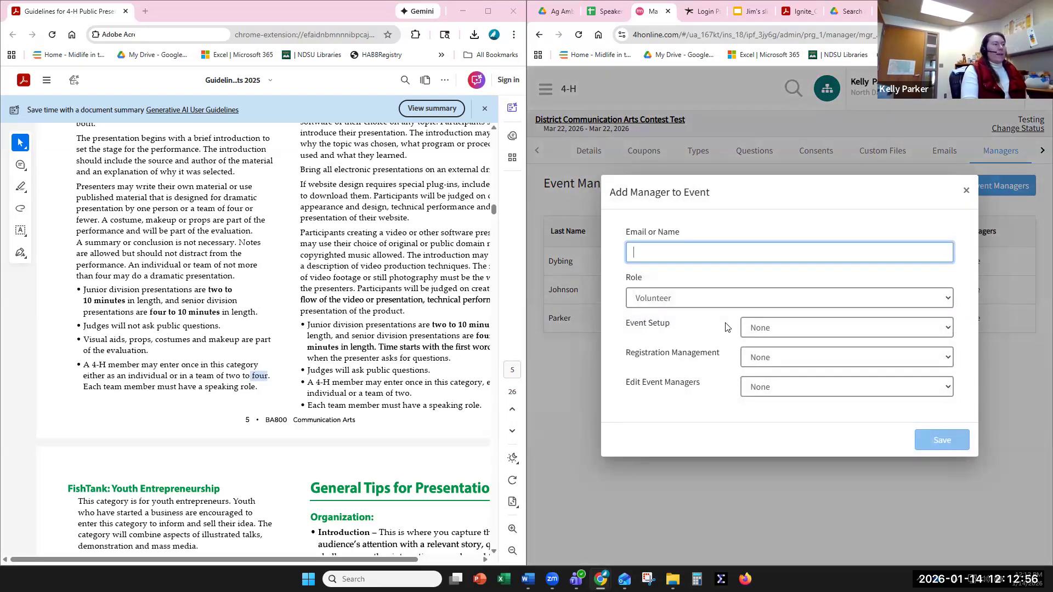
type("andrea")
left_click(703, 295)
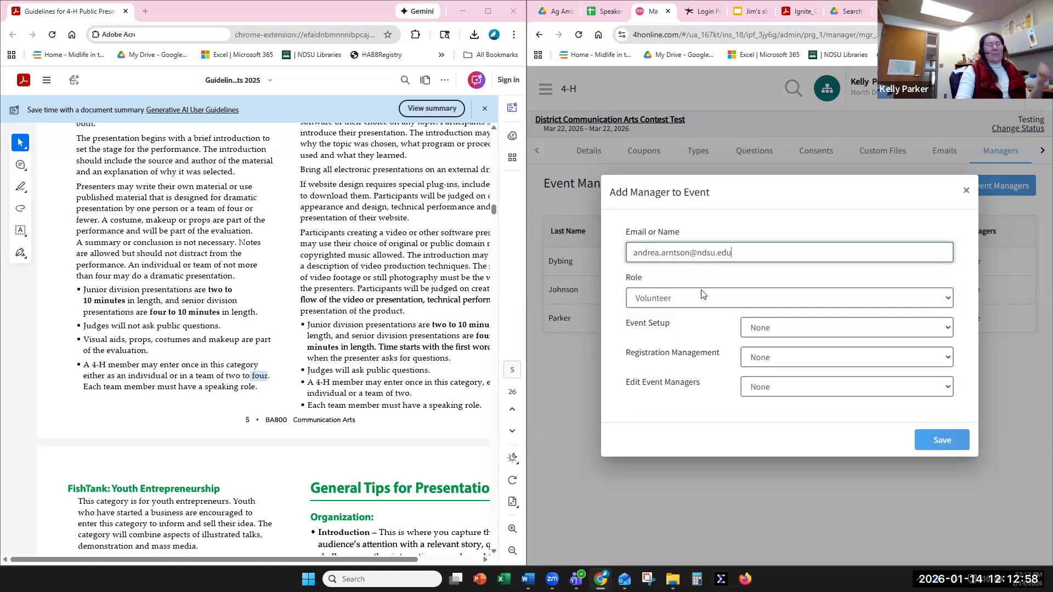
- Save this second manager with the Admin role and Write access for event setup, registration management and event managers
left_click(693, 305)
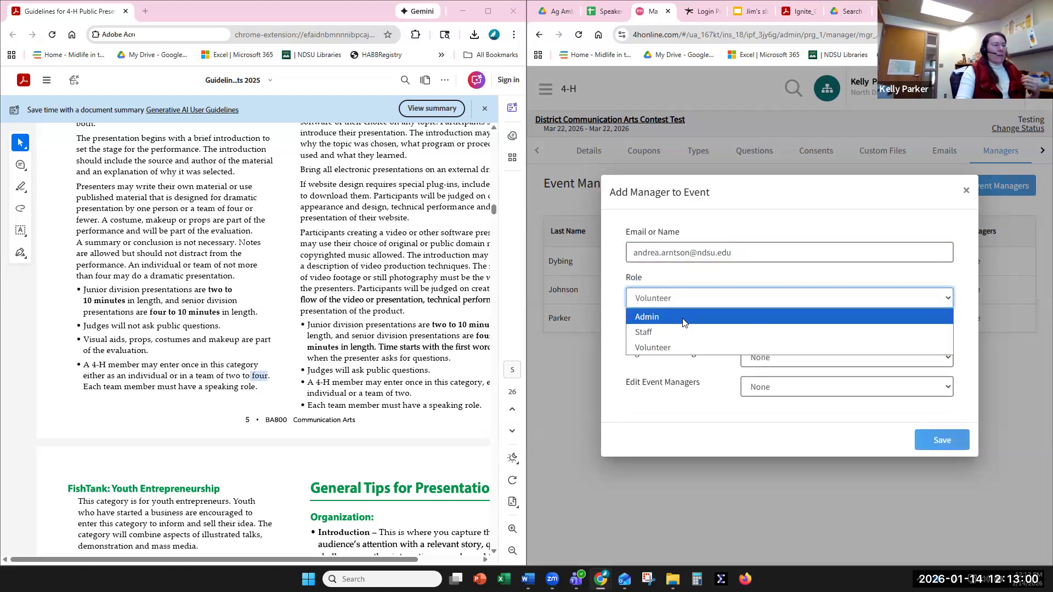
left_click(684, 323)
left_click(803, 329)
left_click(768, 377)
left_click(769, 359)
left_click(768, 406)
left_click(770, 382)
left_click(770, 433)
left_click(940, 440)
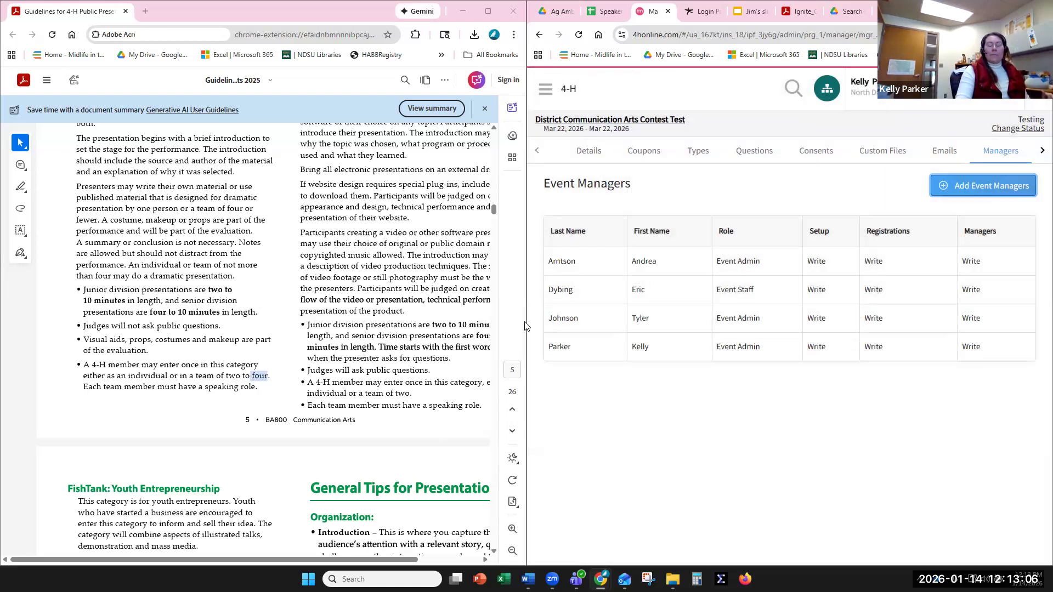
- Open a third event manager entry, search by the colleague's first name and pick the first matching account
left_click(975, 197)
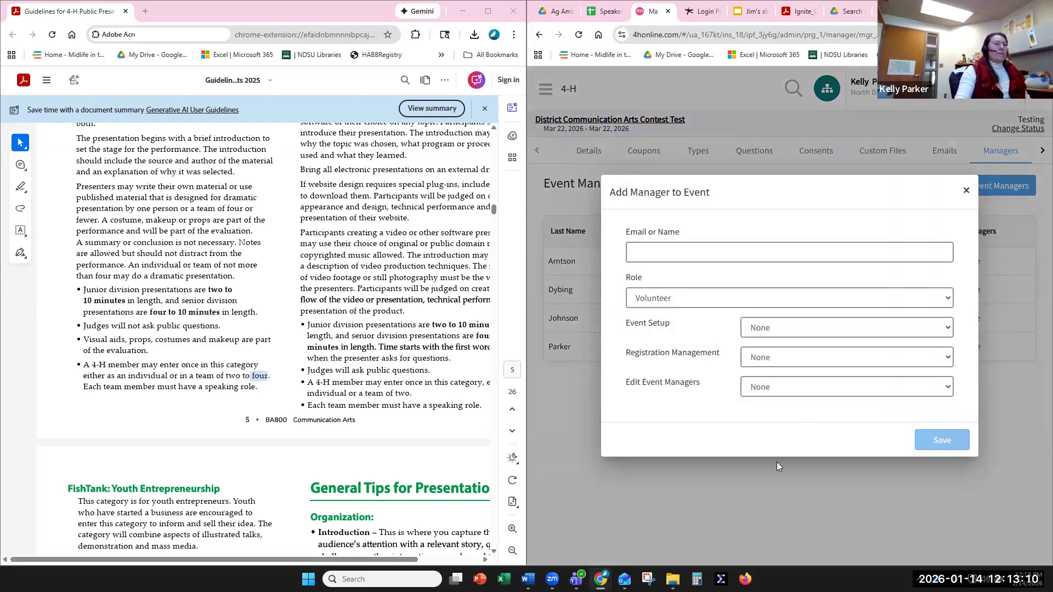
left_click(829, 252)
type("mo")
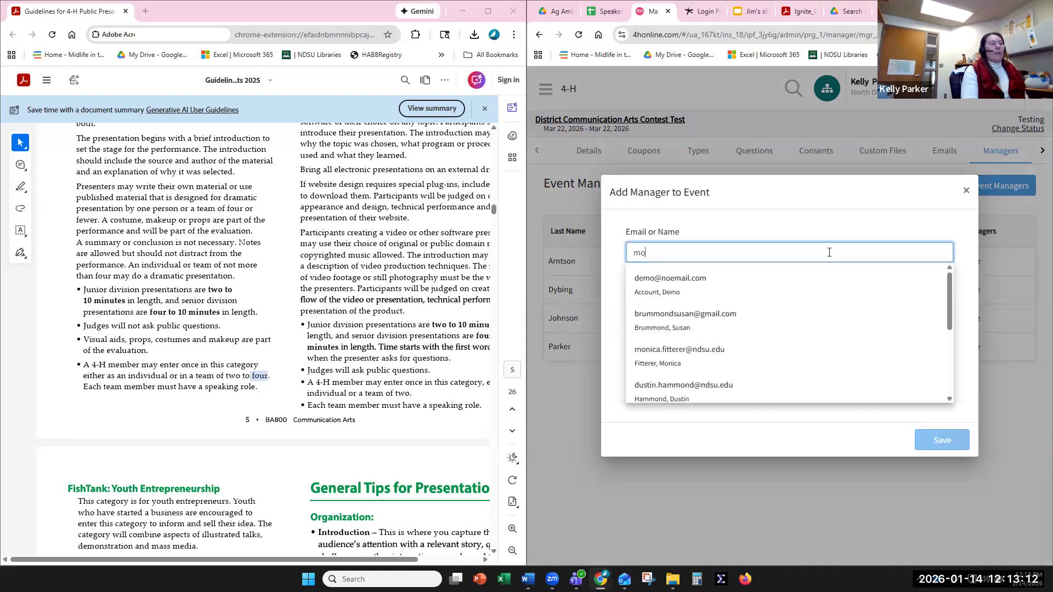
type("n")
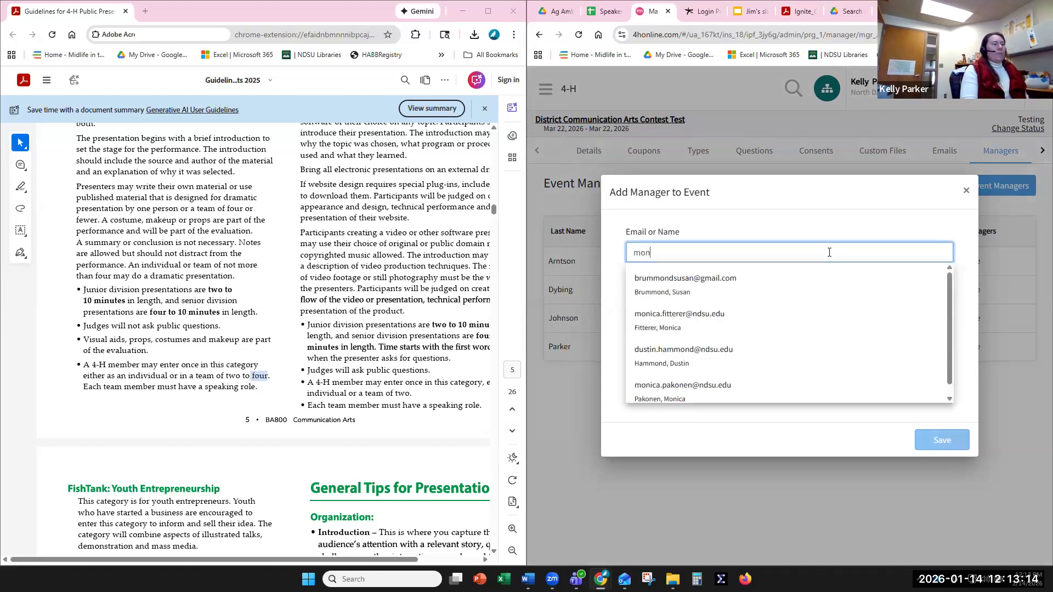
type("ica")
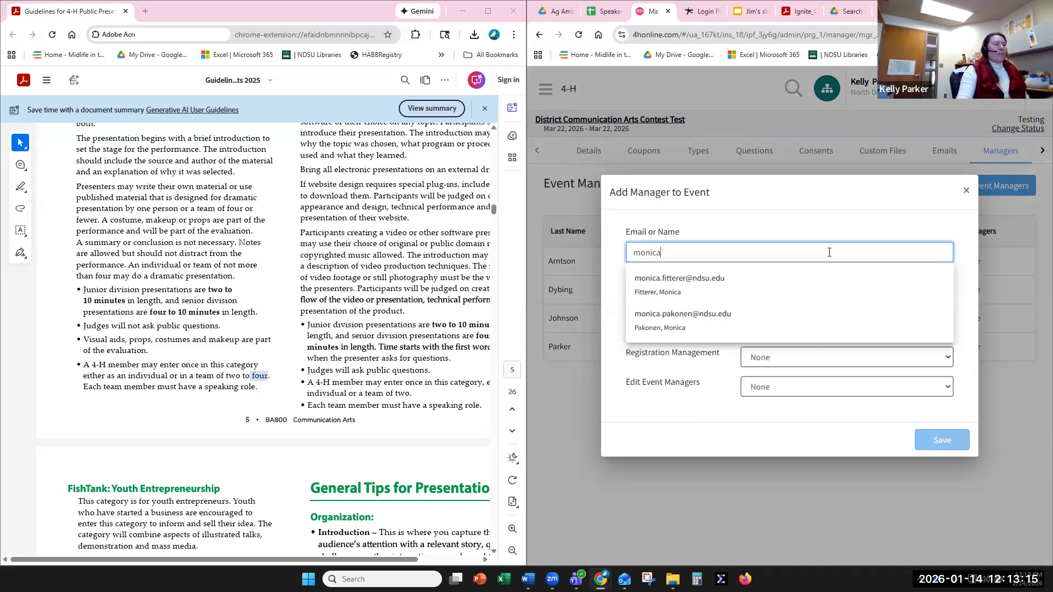
left_click(674, 303)
- Assign the third manager the Staff role with Write access in all three permission areas, and save the entry
left_click(688, 303)
left_click(774, 332)
left_click(774, 329)
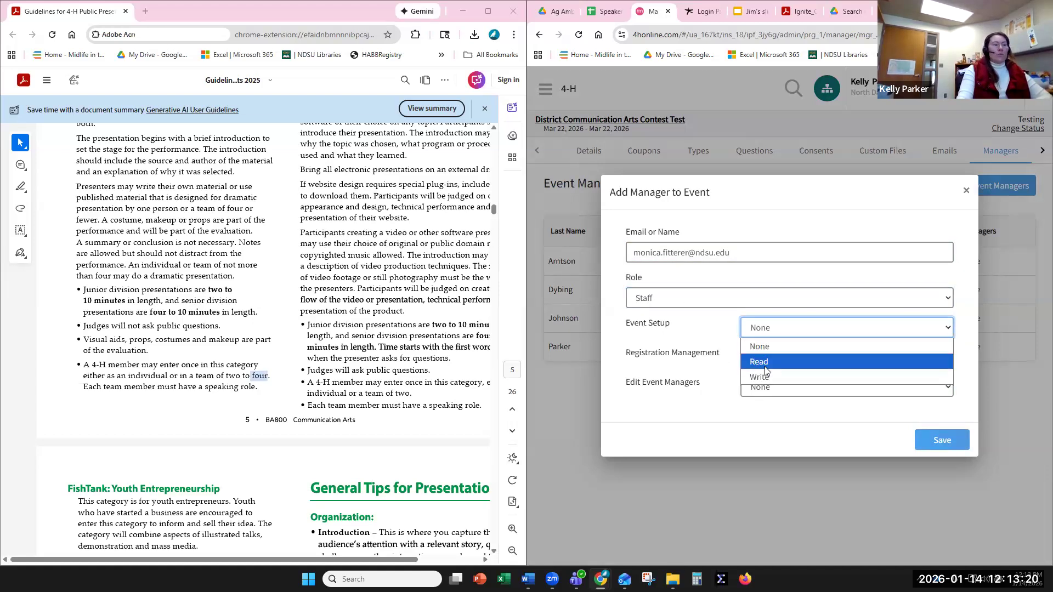
left_click(779, 384)
left_click(791, 361)
left_click(798, 402)
left_click(800, 388)
left_click(798, 433)
left_click(935, 436)
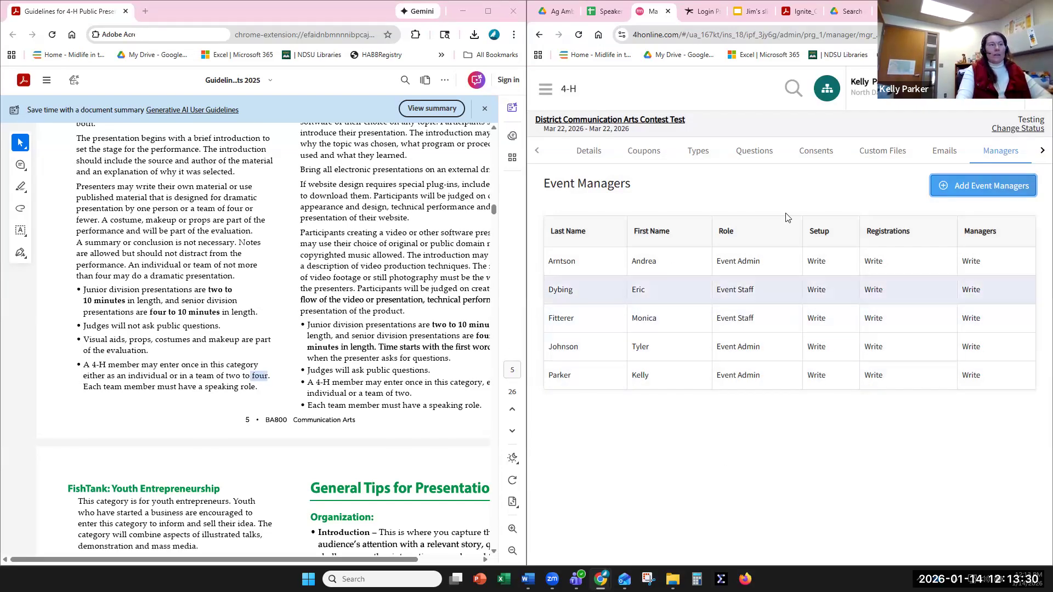
- Look through the event's Payments, Payment Due, Awaiting Approval, Registrations and Reports pages
left_click(1040, 161)
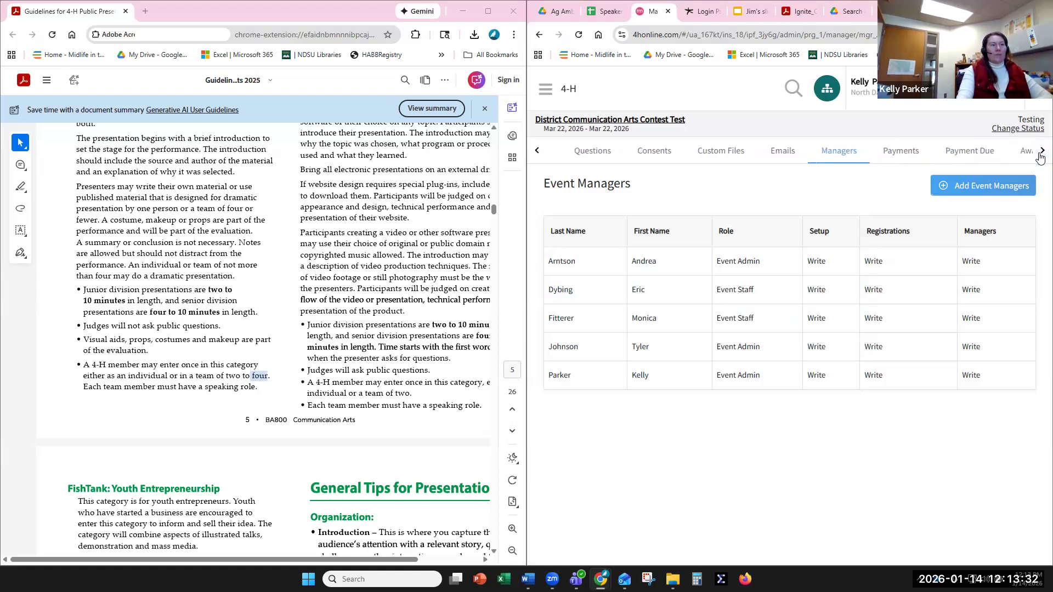
left_click(736, 152)
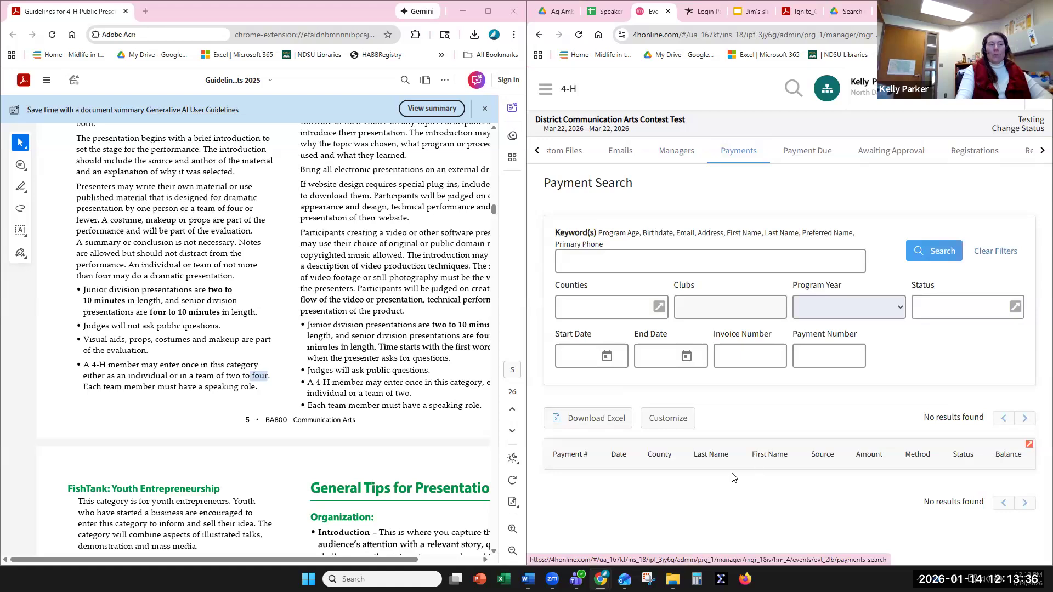
left_click(807, 152)
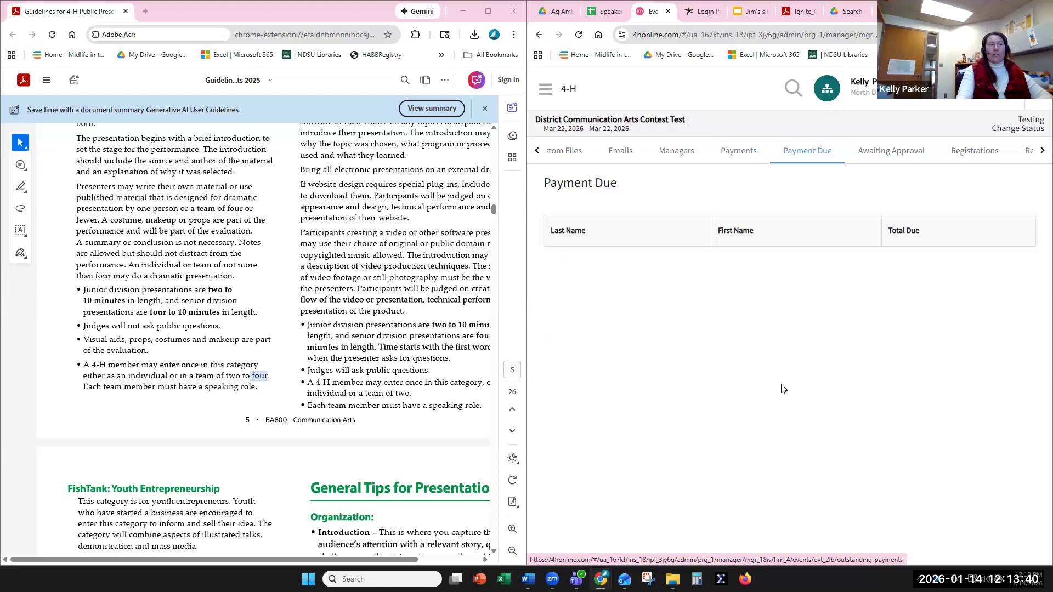
left_click(891, 158)
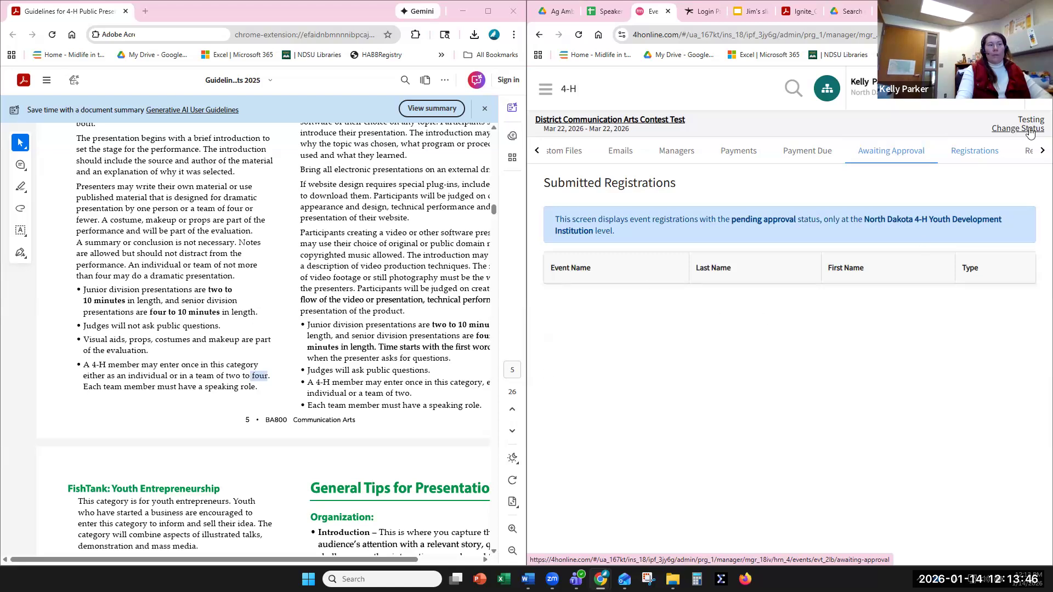
left_click(975, 151)
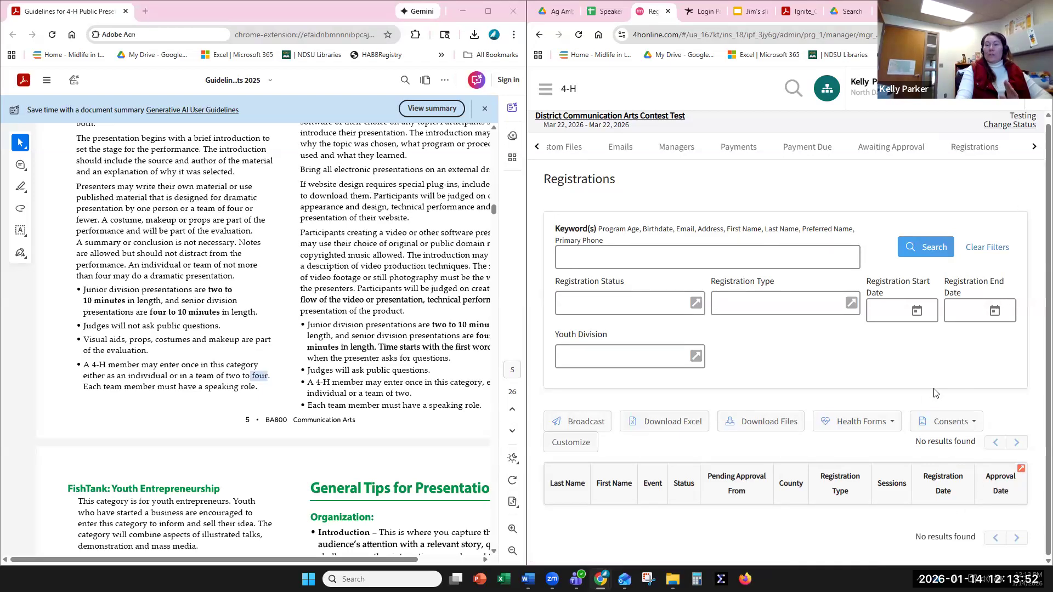
left_click(1035, 149)
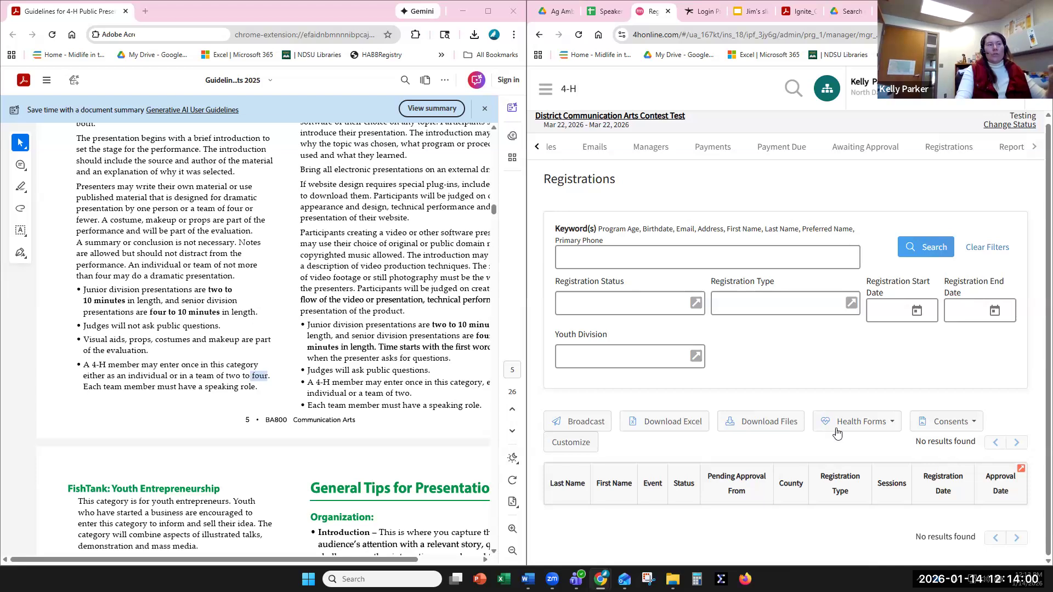
left_click(1013, 148)
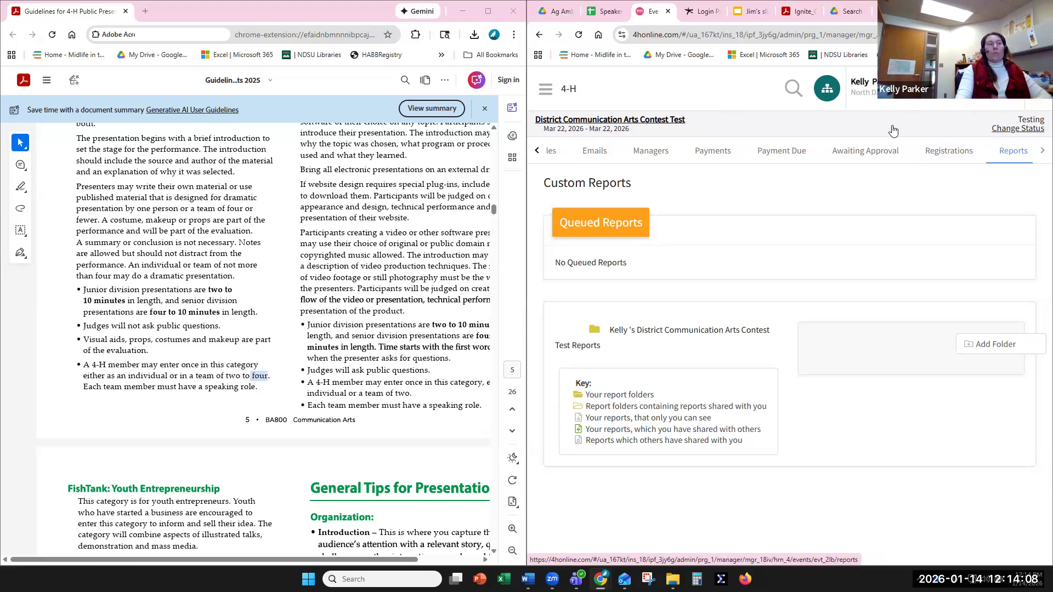
- Change the event's status to Active and save it
left_click(1009, 131)
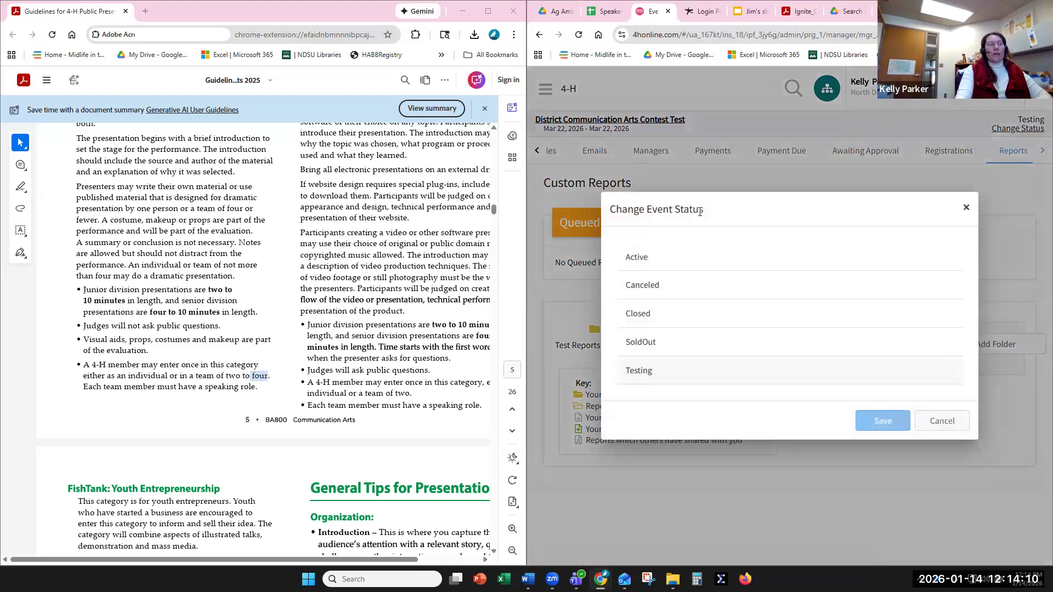
left_click(643, 261)
left_click(884, 422)
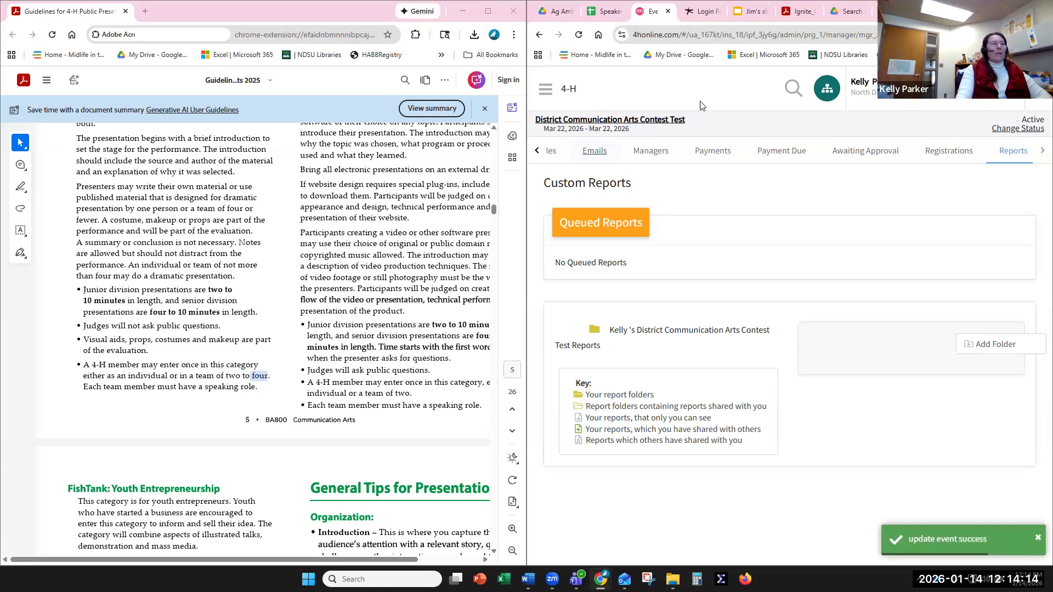
- Copy the Public URL of the public facing event from the event's details
left_click(806, 34)
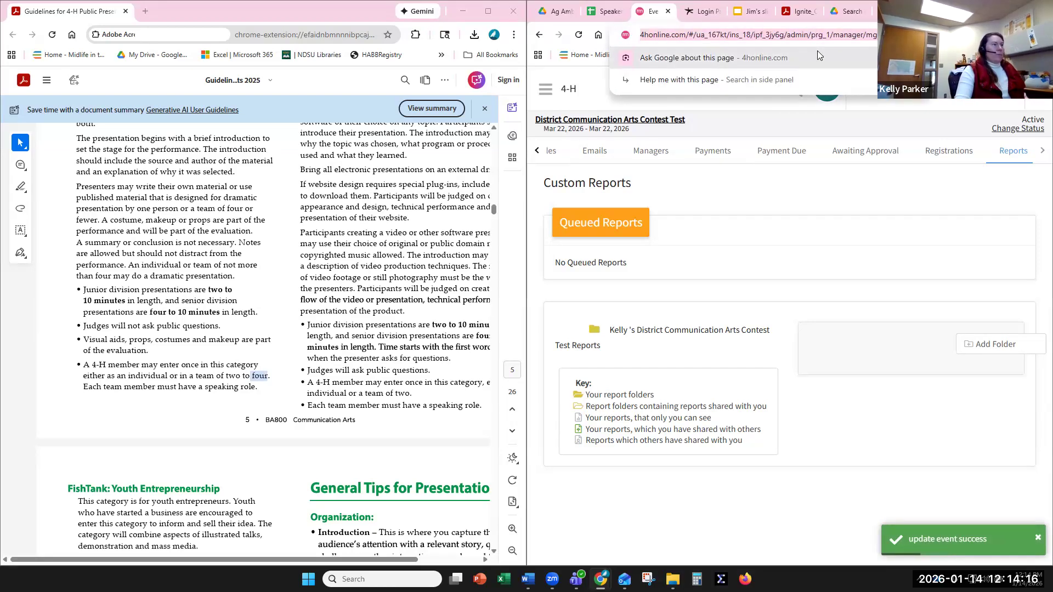
key("ctrl+v")
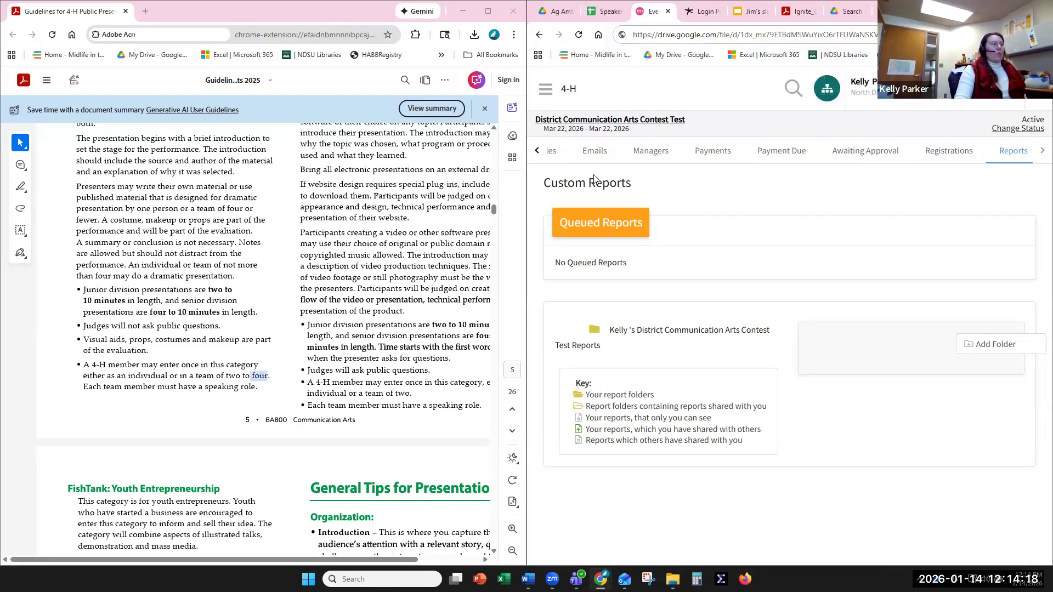
left_click(537, 152)
left_click(537, 152)
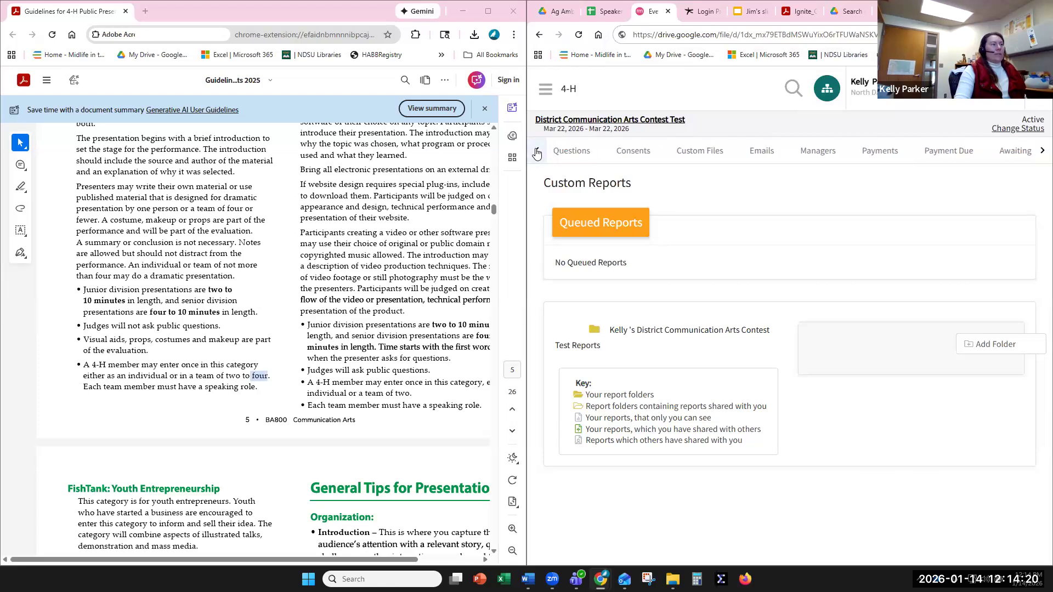
left_click(563, 151)
scroll(803, 425, "down", 4)
scroll(803, 426, "down", 5)
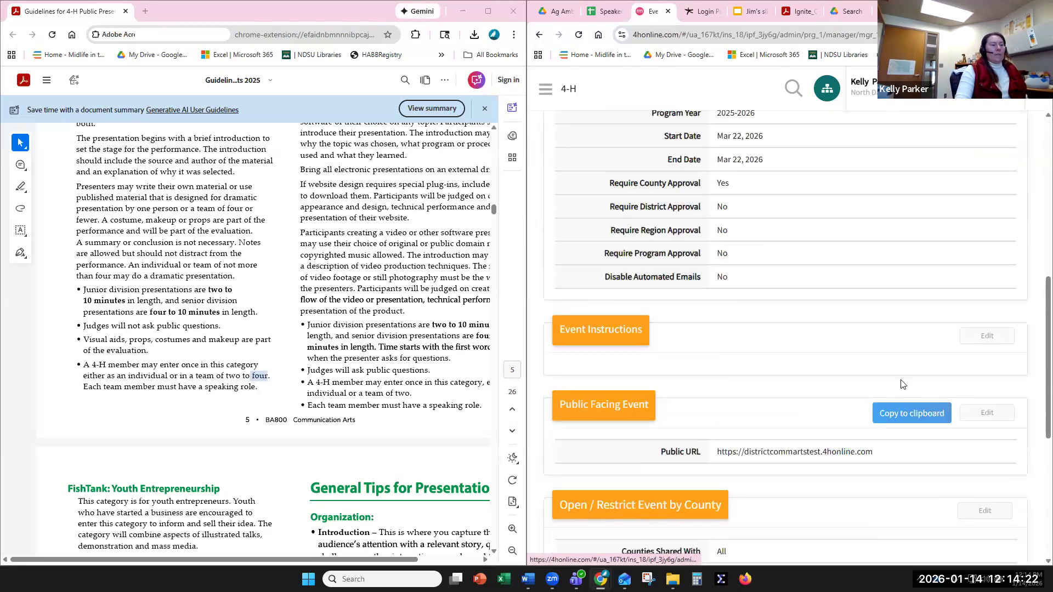
left_click(911, 358)
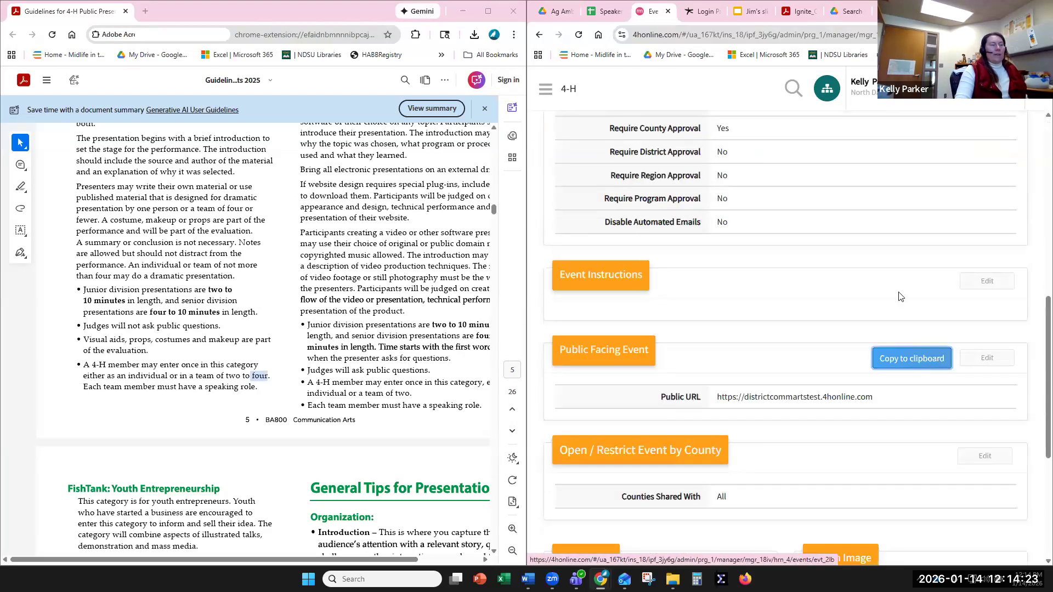
left_click(808, 35)
type("https://districtcommartstest.4honline.com")
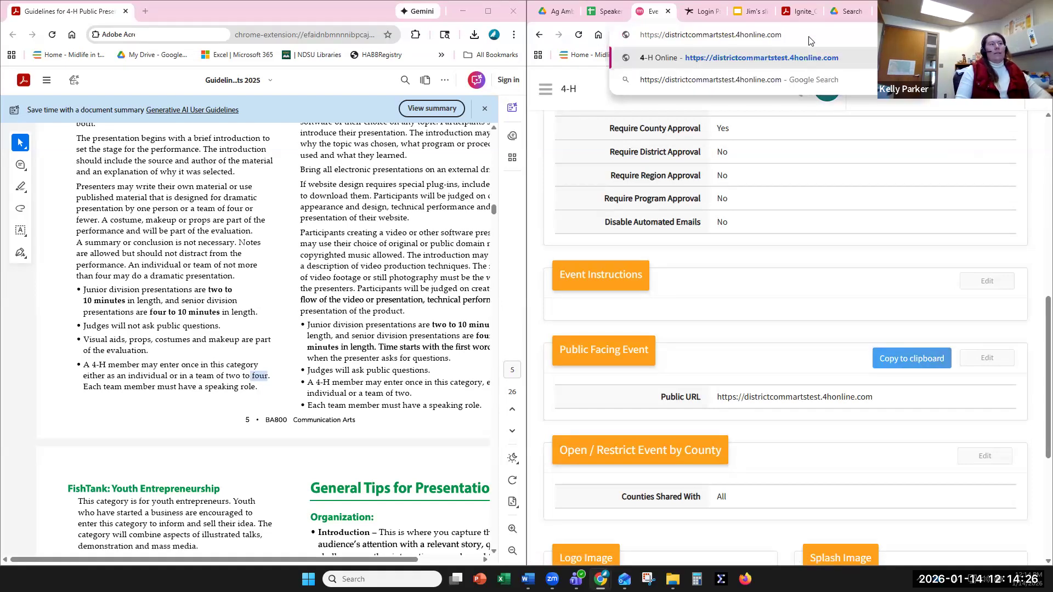
key("Return")
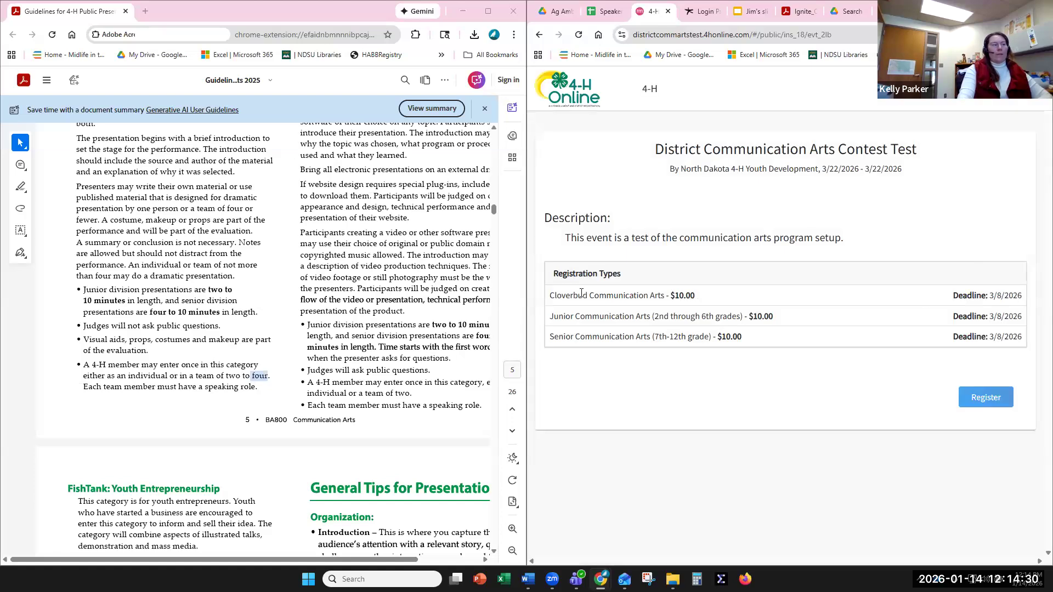
- Start registering for the event and log in with the saved account's e-mail and password
left_click(980, 393)
left_click(752, 301)
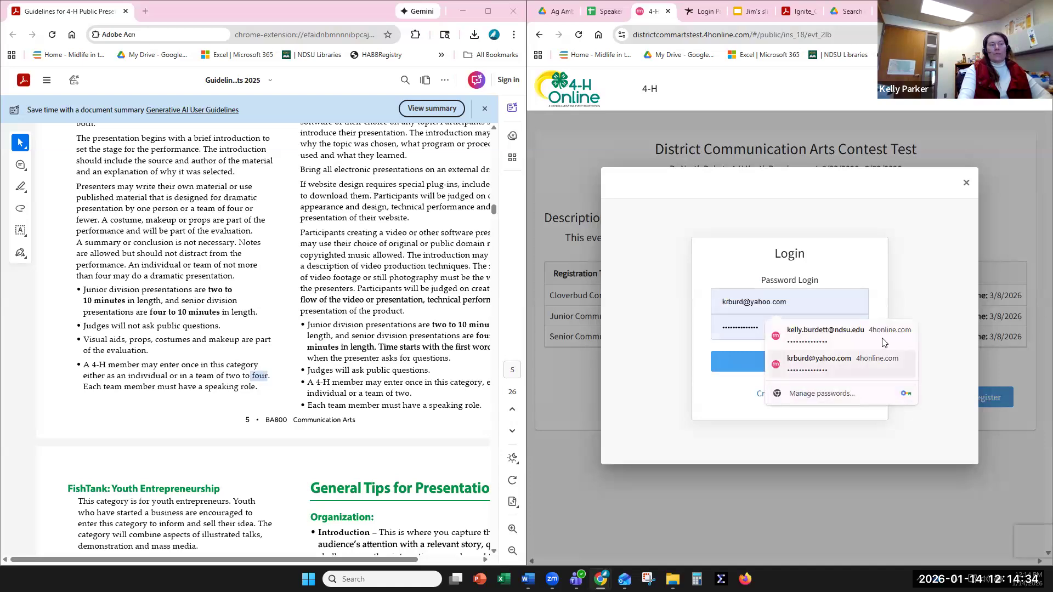
left_click(768, 366)
left_click(766, 372)
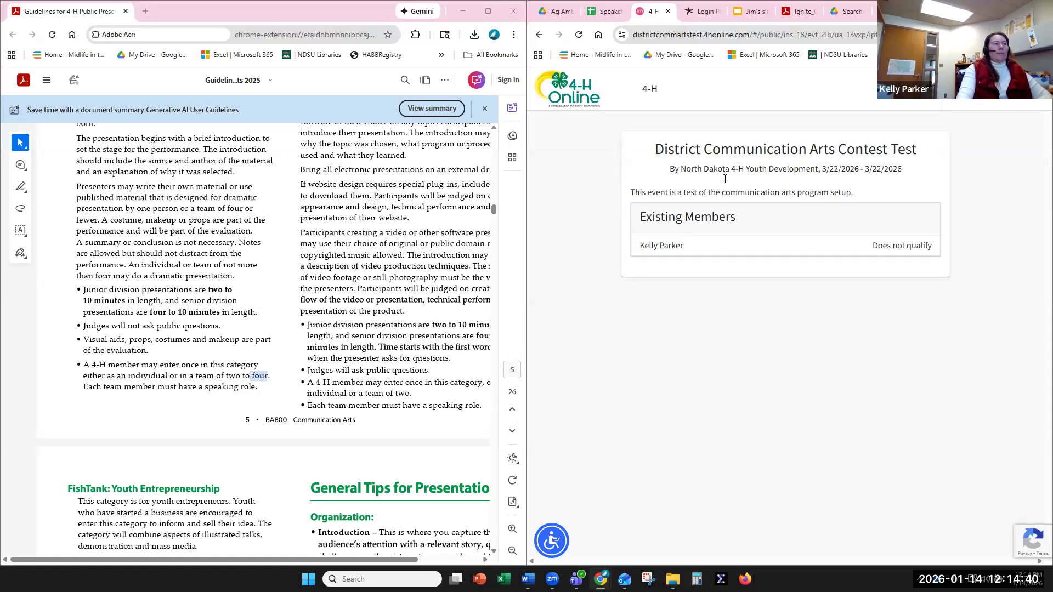
- Check the existing member's eligibility for the event and log out of the account
triple_click(640, 252)
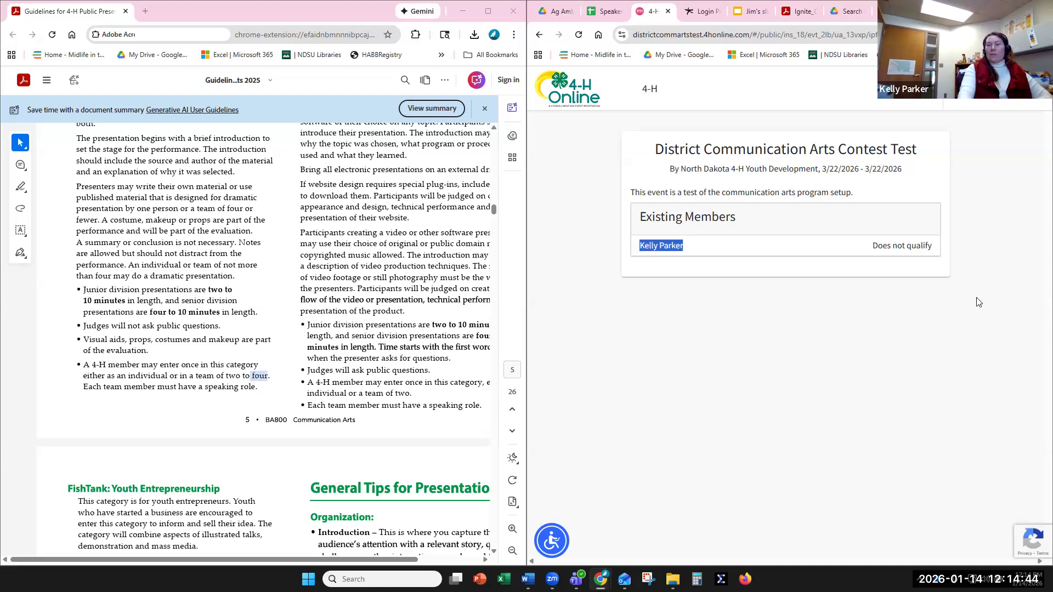
left_click_drag(873, 246, 939, 249)
left_click(994, 100)
left_click(985, 131)
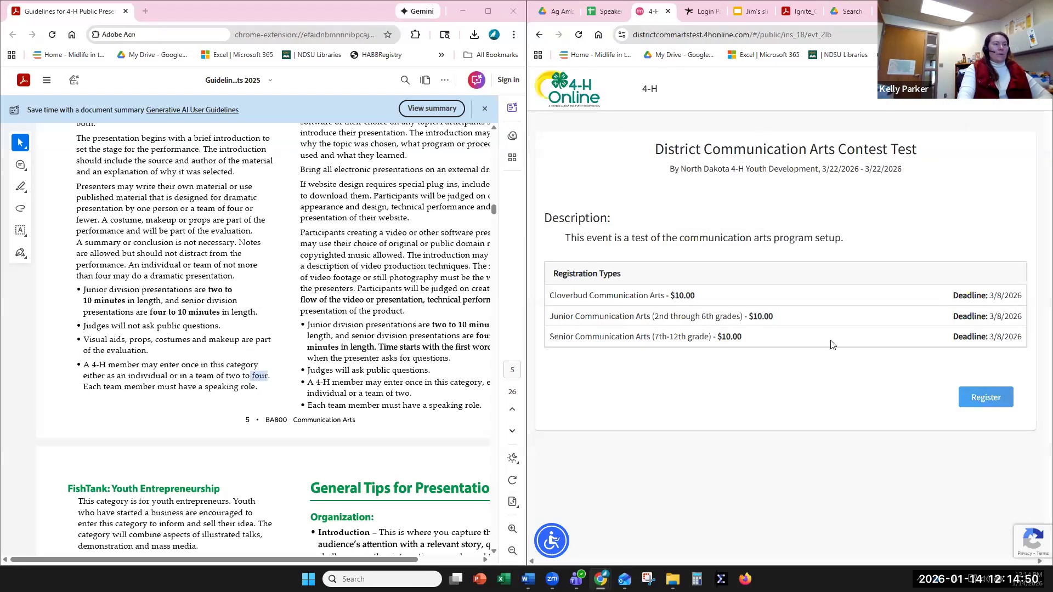
- Try to log in for registration again with a saved e-mail and password, and dismiss the login dialog
left_click(985, 402)
left_click(821, 296)
left_click(801, 364)
left_click(806, 363)
left_click(987, 399)
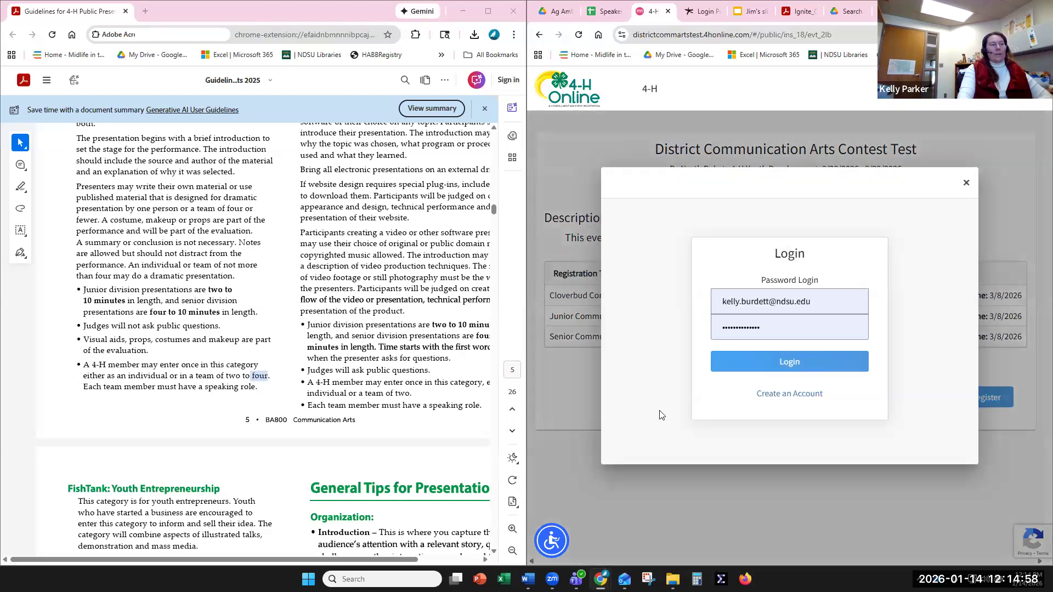
left_click(966, 183)
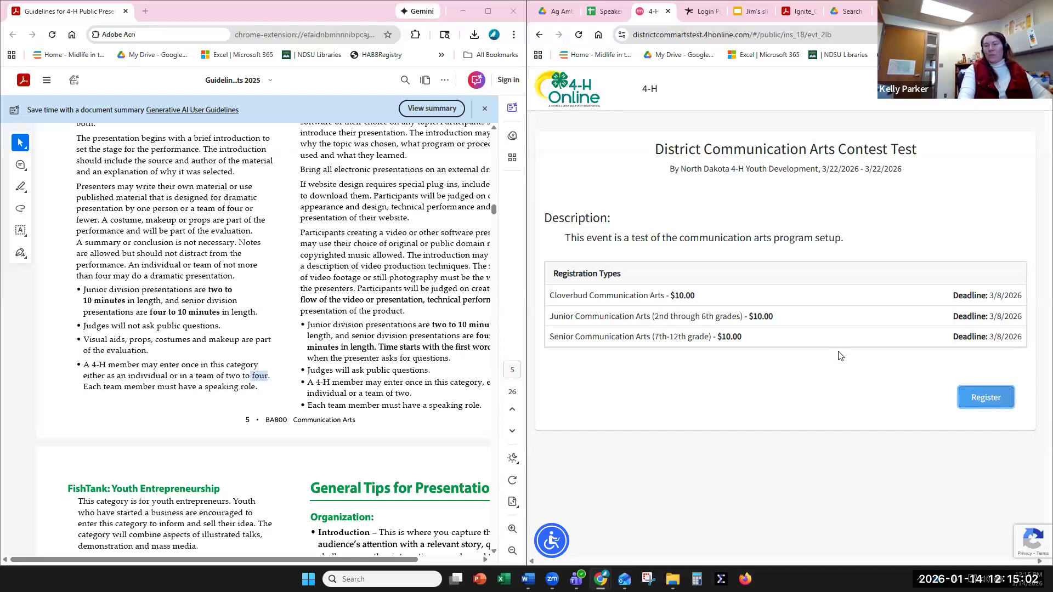